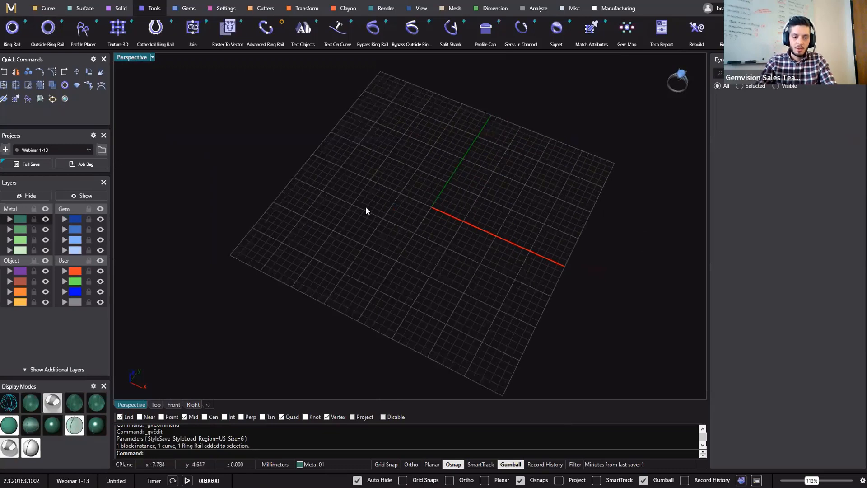
- Create a diamond gem, place it on the negative Y side of the origin, and set its shape to Pear
{"action": "right_click_drag", "start_coordinate": [353, 182], "coordinate": [330, 195], "text": "shift"}
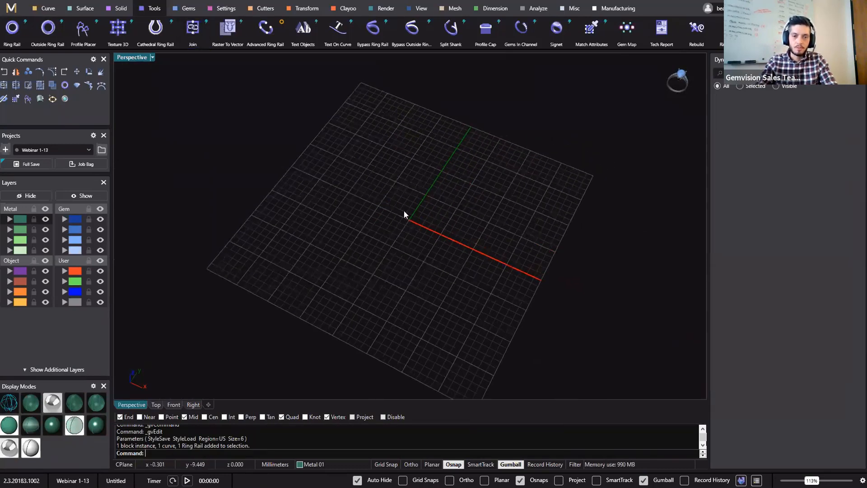
{"action": "left_click", "coordinate": [185, 8]}
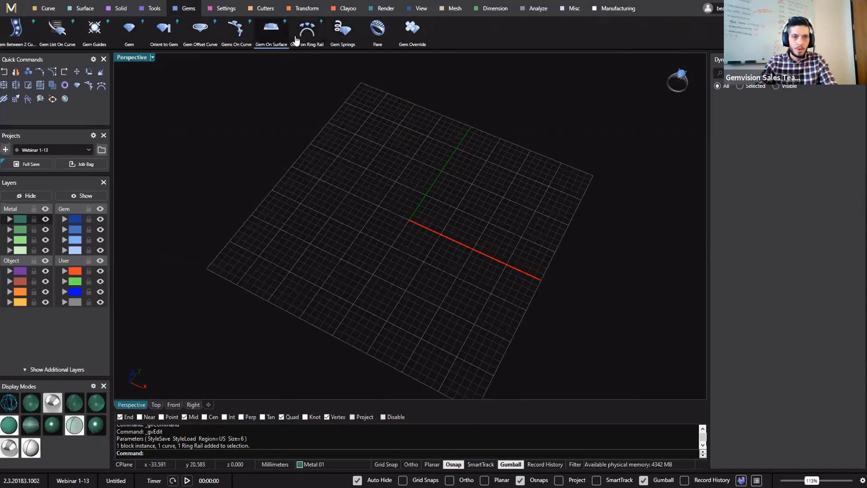
{"action": "left_click", "coordinate": [130, 30]}
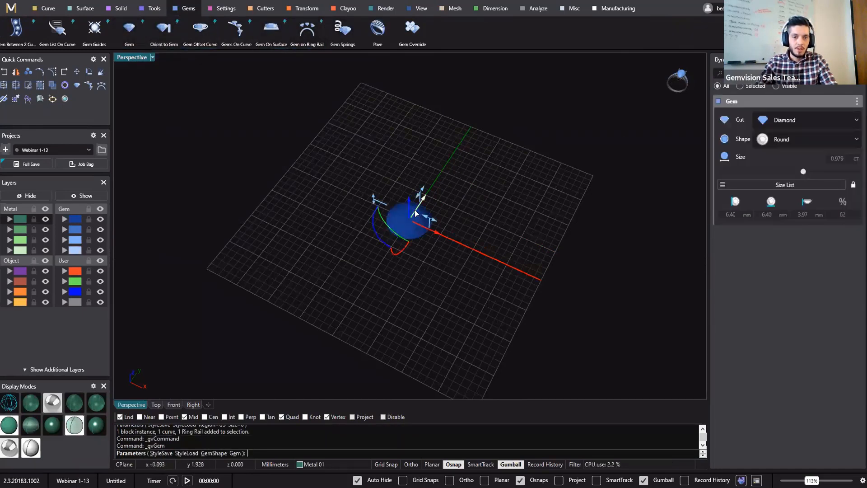
{"action": "left_click_drag", "start_coordinate": [412, 223], "coordinate": [404, 280]}
{"action": "left_click", "coordinate": [785, 139]}
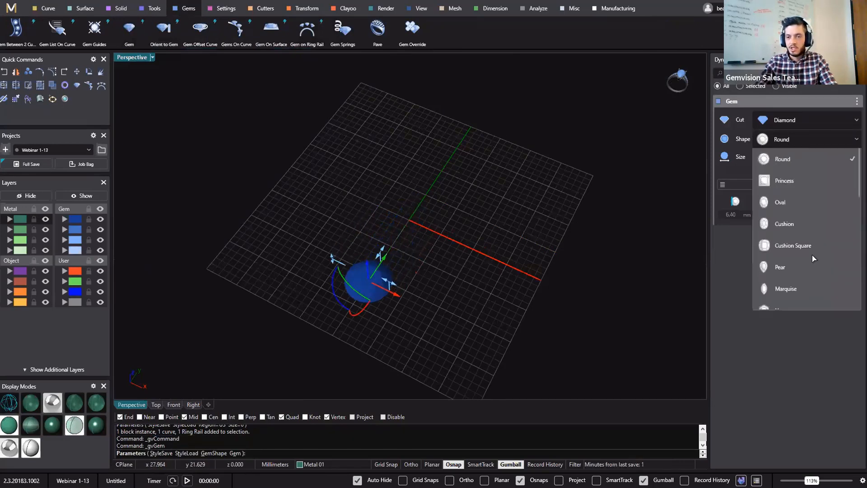
{"action": "scroll", "coordinate": [789, 266], "scroll_direction": "down", "scroll_amount": 3}
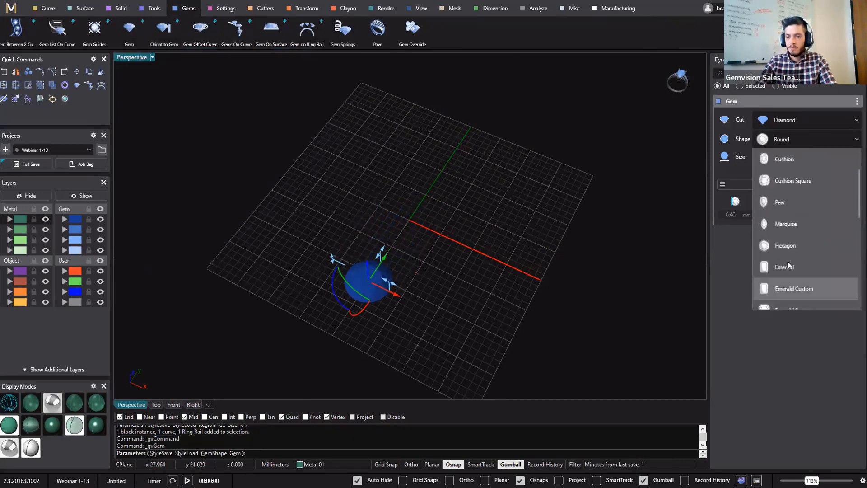
{"action": "left_click", "coordinate": [780, 202]}
- Rotate the pear gem about its vertical axis until its pointed tip faces the origin
{"action": "right_click_drag", "start_coordinate": [379, 335], "coordinate": [356, 319]}
{"action": "left_click_drag", "start_coordinate": [399, 302], "coordinate": [283, 304]}
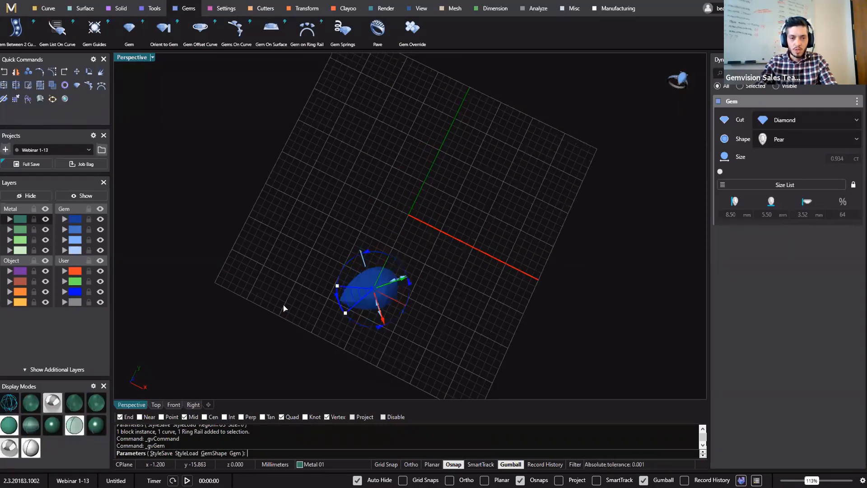
{"action": "left_click_drag", "start_coordinate": [279, 242], "coordinate": [423, 212]}
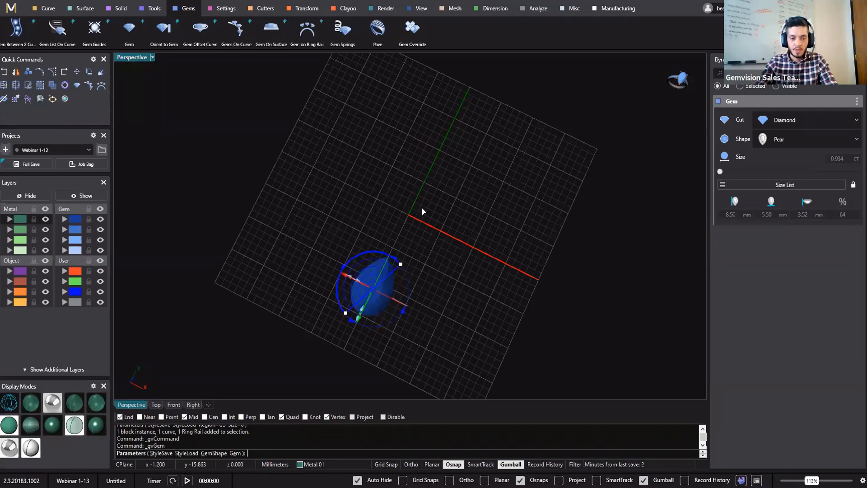
{"action": "right_click_drag", "start_coordinate": [410, 242], "coordinate": [348, 263]}
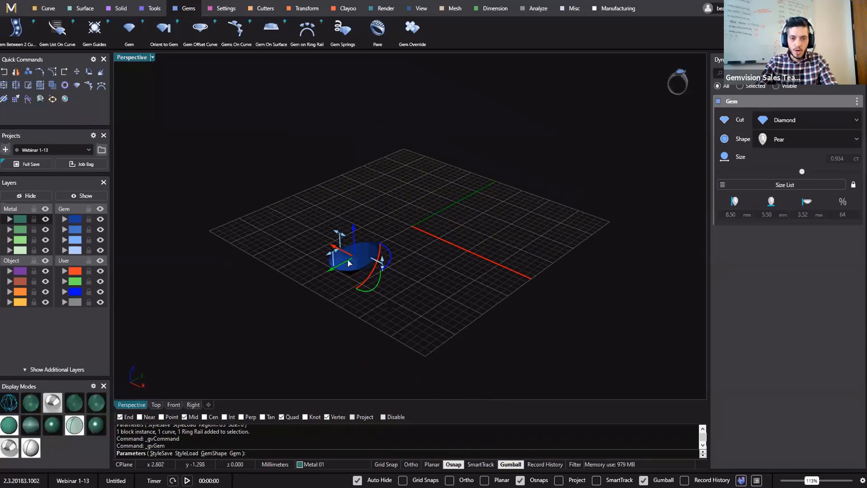
{"action": "right_click_drag", "start_coordinate": [406, 360], "coordinate": [451, 337]}
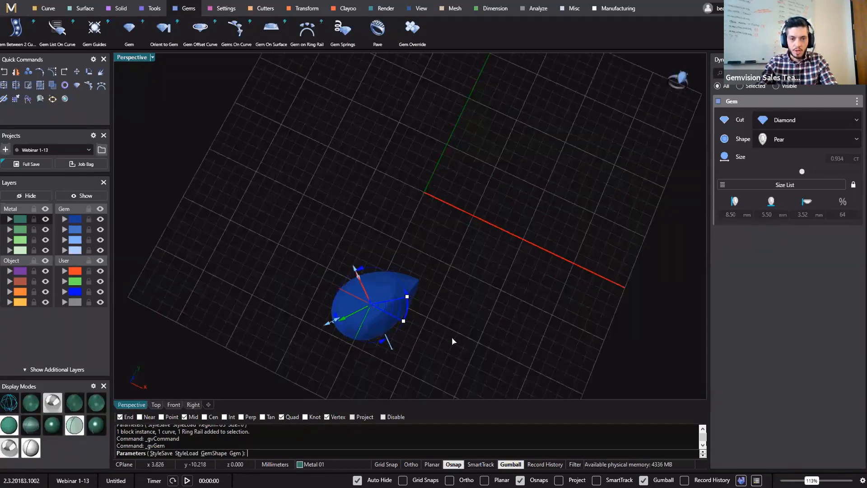
{"action": "left_click_drag", "start_coordinate": [479, 194], "coordinate": [525, 293]}
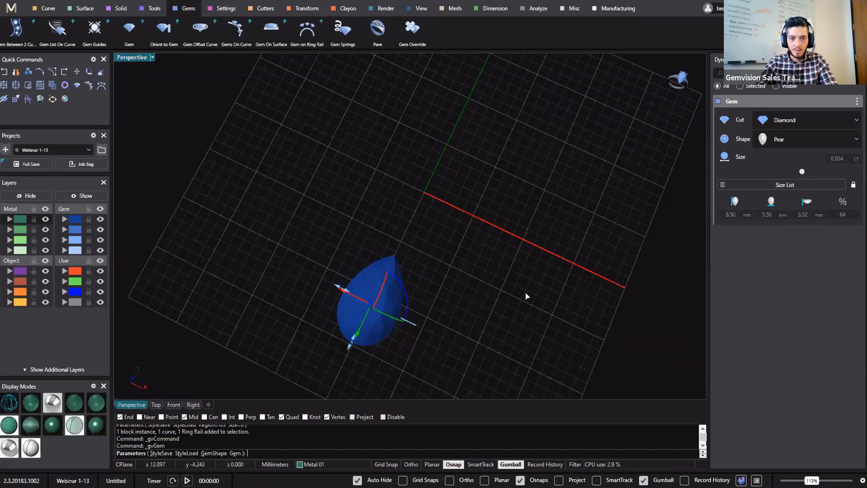
{"action": "right_click_drag", "start_coordinate": [446, 302], "coordinate": [321, 340]}
{"action": "right_click_drag", "start_coordinate": [349, 302], "coordinate": [265, 252]}
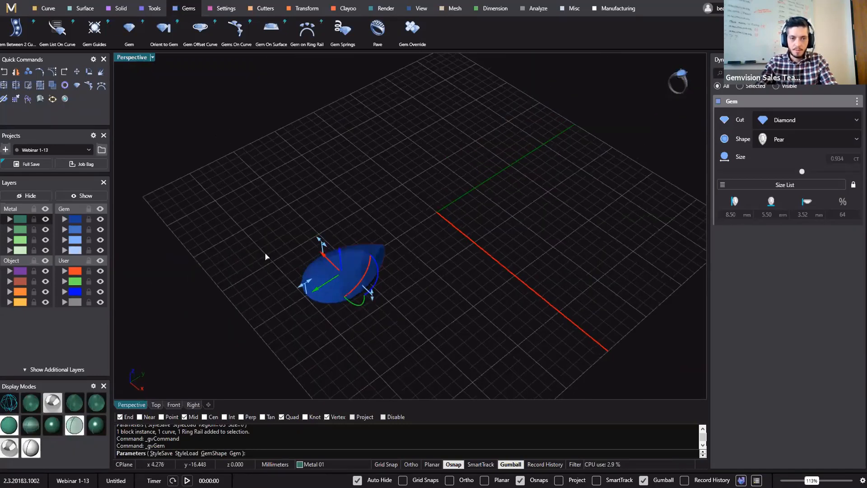
- Enlarge the pear gem to 10.00 mm long by 7.00 mm wide
{"action": "scroll", "coordinate": [321, 309], "scroll_direction": "up", "scroll_amount": 7}
{"action": "left_click_drag", "start_coordinate": [270, 256], "coordinate": [241, 265]}
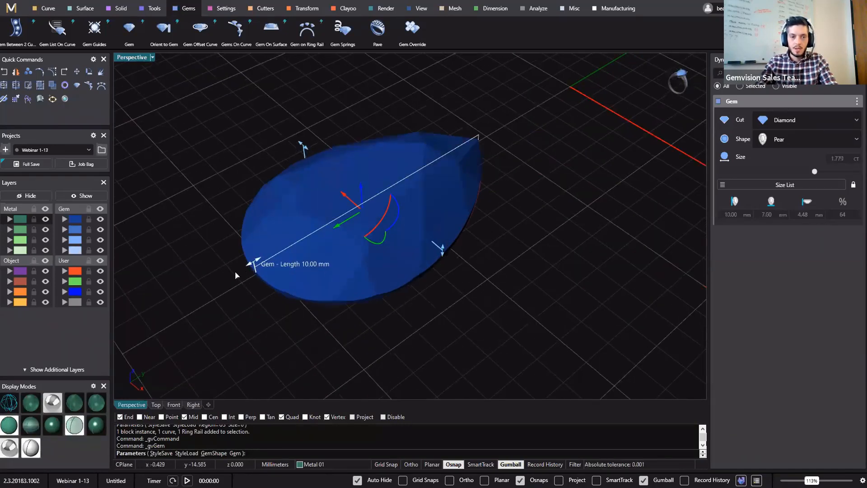
{"action": "scroll", "coordinate": [260, 280], "scroll_direction": "down", "scroll_amount": 5}
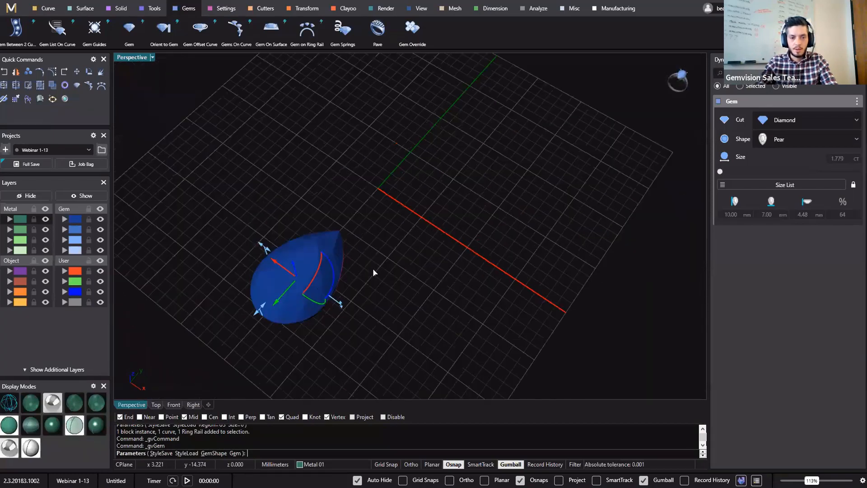
- Adjust the pear gem's position along the Y axis, leaving a gap below the origin, and finish the gem
{"action": "right_click_drag", "start_coordinate": [373, 269], "coordinate": [439, 213]}
{"action": "left_click_drag", "start_coordinate": [369, 271], "coordinate": [365, 278]}
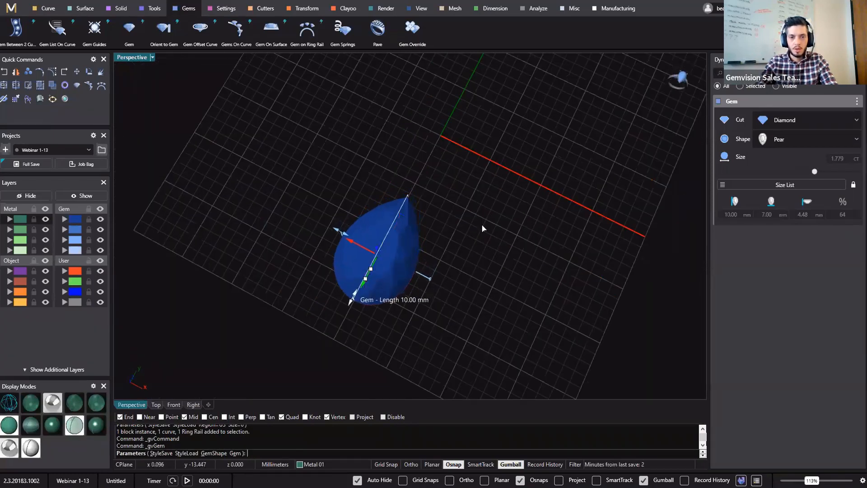
{"action": "right_click_drag", "start_coordinate": [481, 228], "coordinate": [432, 278], "text": "shift"}
{"action": "left_click_drag", "start_coordinate": [313, 331], "coordinate": [323, 311]}
{"action": "right_click_drag", "start_coordinate": [394, 228], "coordinate": [484, 293]}
{"action": "right_click", "coordinate": [465, 267]}
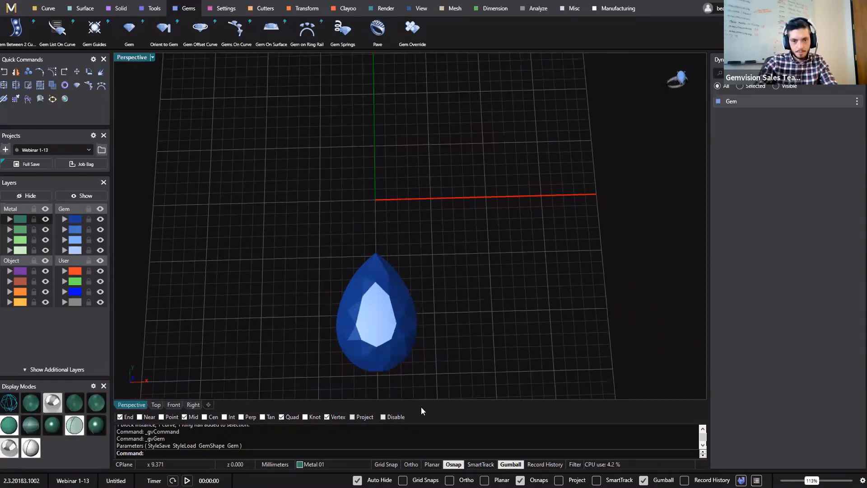
- Rename the pear gem's dynamic command to Bottom Shape
{"action": "mouse_move", "coordinate": [746, 107]}
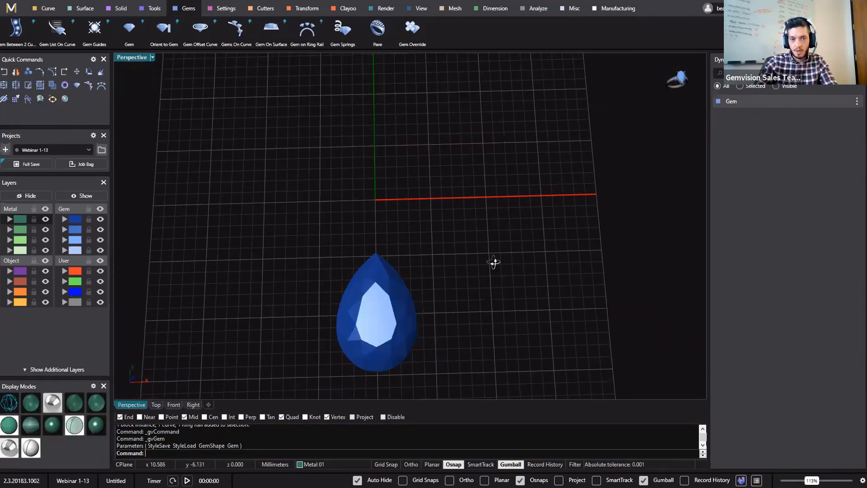
{"action": "right_click_drag", "start_coordinate": [493, 263], "coordinate": [392, 194]}
{"action": "mouse_move", "coordinate": [858, 106]}
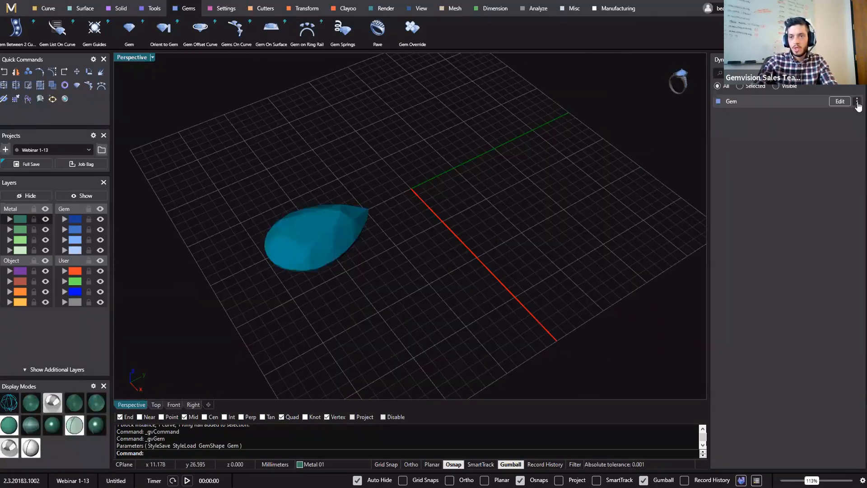
{"action": "left_click", "coordinate": [857, 102]}
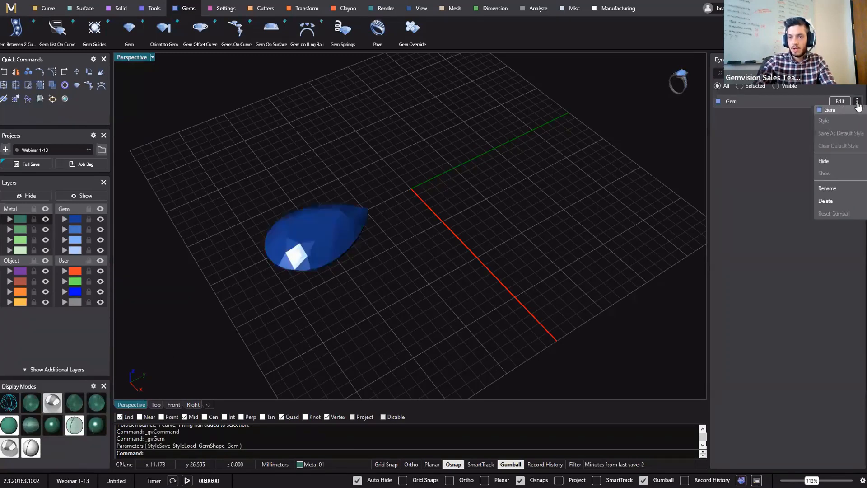
{"action": "left_click", "coordinate": [857, 103]}
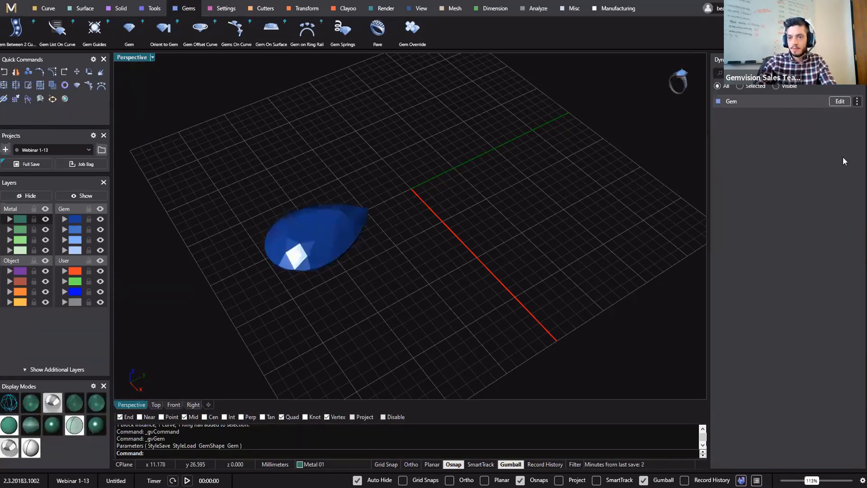
{"action": "left_click", "coordinate": [856, 103]}
{"action": "left_click", "coordinate": [830, 190]}
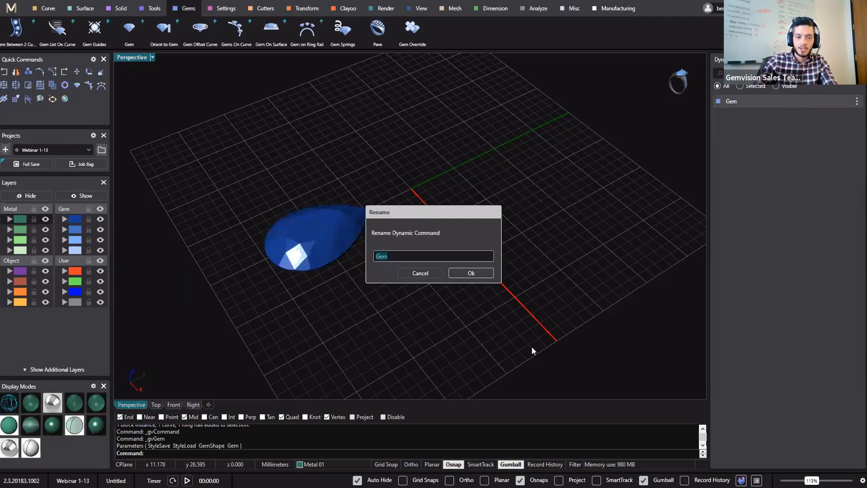
{"action": "type", "text": "B"}
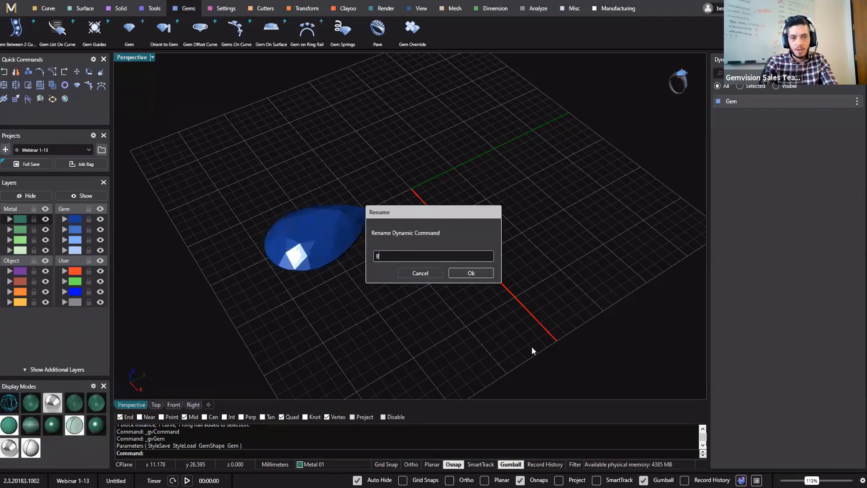
{"action": "type", "text": "ottom "}
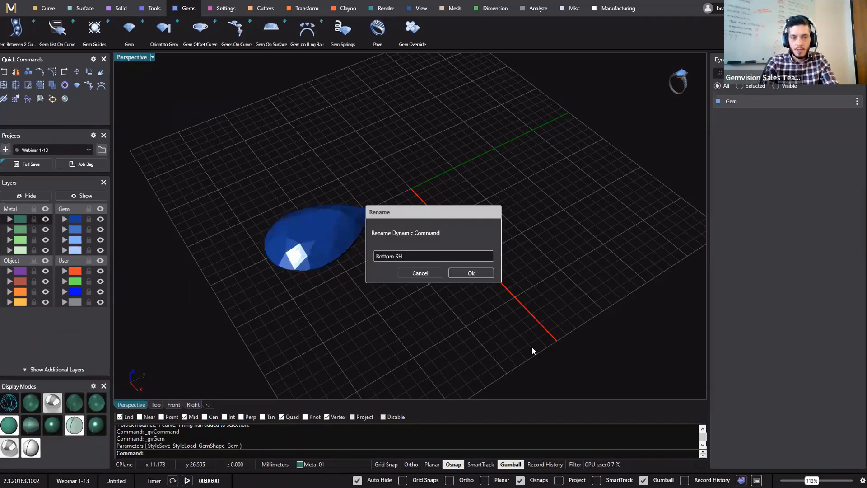
{"action": "type", "text": "Shac"}
{"action": "key", "text": "BackSpace"}
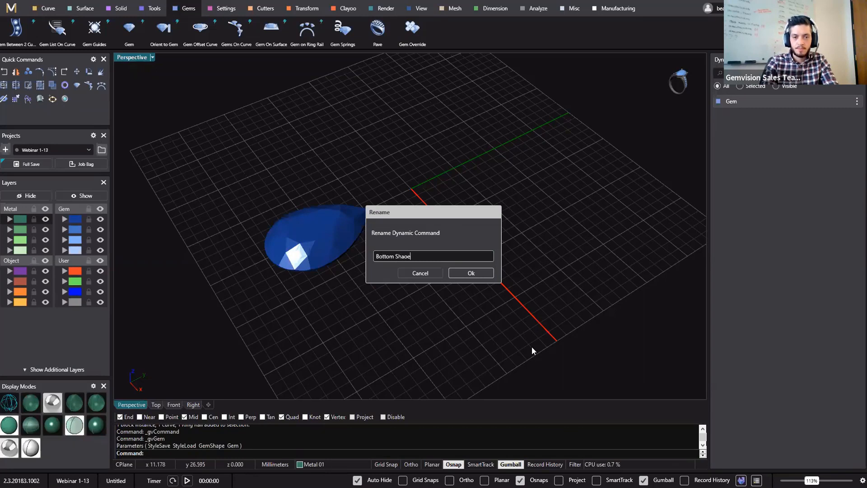
{"action": "key", "text": "Return"}
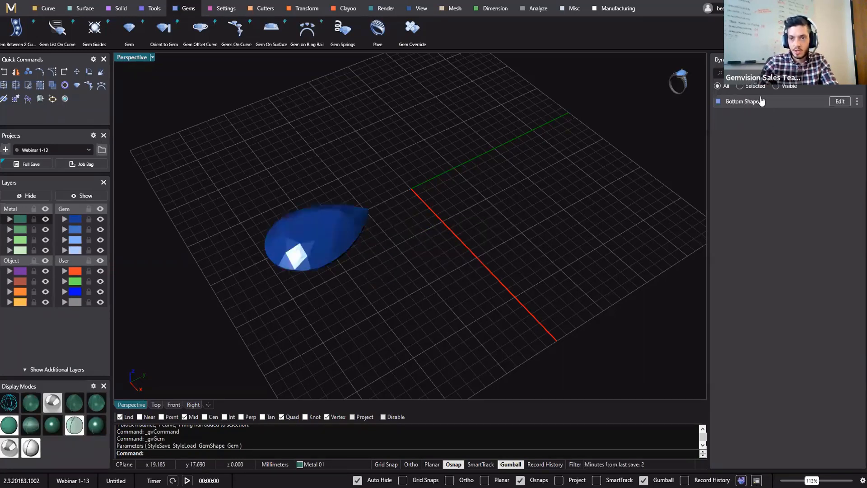
- Add a round diamond gem at the origin and reduce it to 5.00 mm in diameter
{"action": "mouse_move", "coordinate": [348, 243]}
{"action": "right_mouse_down"}
{"action": "mouse_move", "coordinate": [362, 250]}
{"action": "mouse_move", "coordinate": [445, 199]}
{"action": "right_mouse_up"}
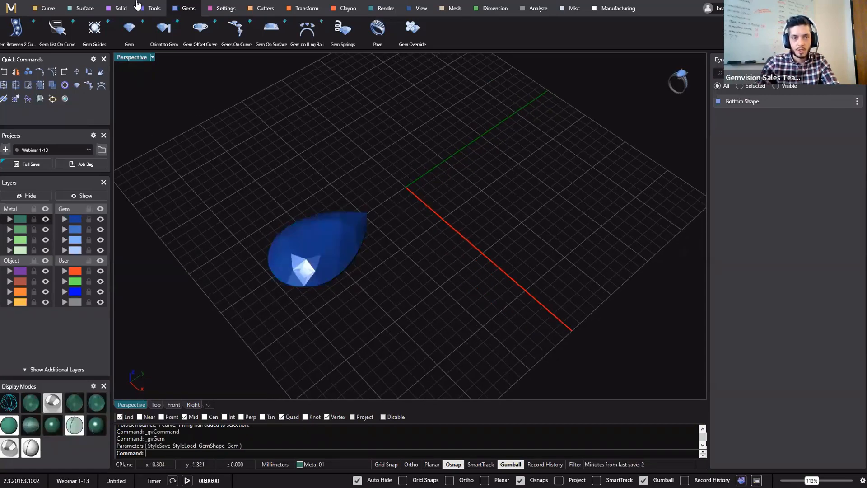
{"action": "left_click", "coordinate": [133, 35]}
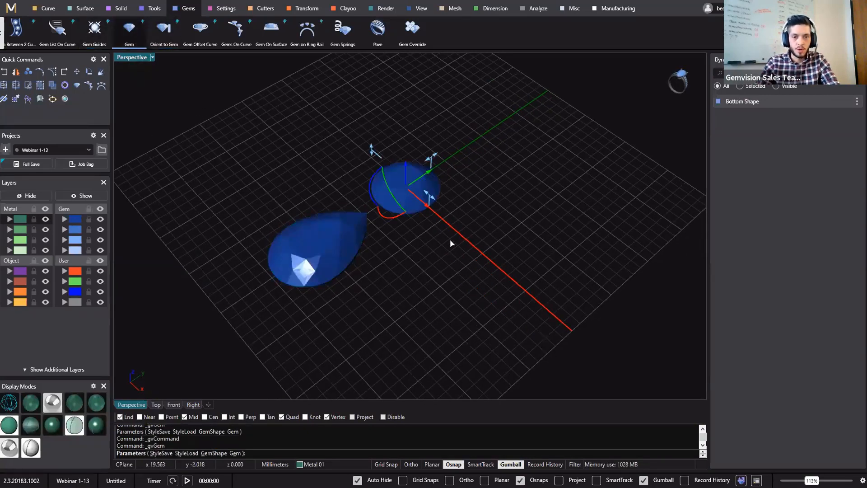
{"action": "right_click_drag", "start_coordinate": [400, 161], "coordinate": [424, 198]}
{"action": "left_click_drag", "start_coordinate": [422, 197], "coordinate": [415, 192]}
{"action": "right_click_drag", "start_coordinate": [357, 211], "coordinate": [441, 257]}
{"action": "right_click_drag", "start_coordinate": [441, 257], "coordinate": [490, 284], "text": "shift"}
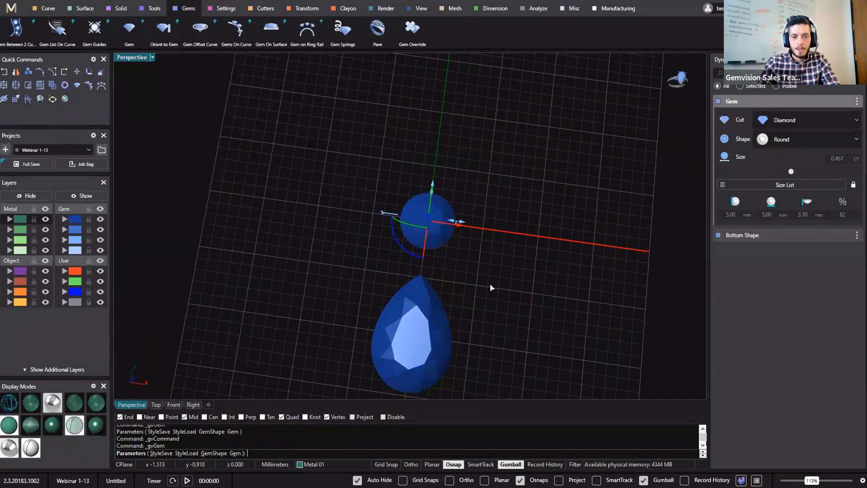
- Nudge the round gem slightly toward the pear along the Y axis, enlarge it a little, and finish the gem
{"action": "scroll", "coordinate": [426, 256], "scroll_direction": "up", "scroll_amount": 7}
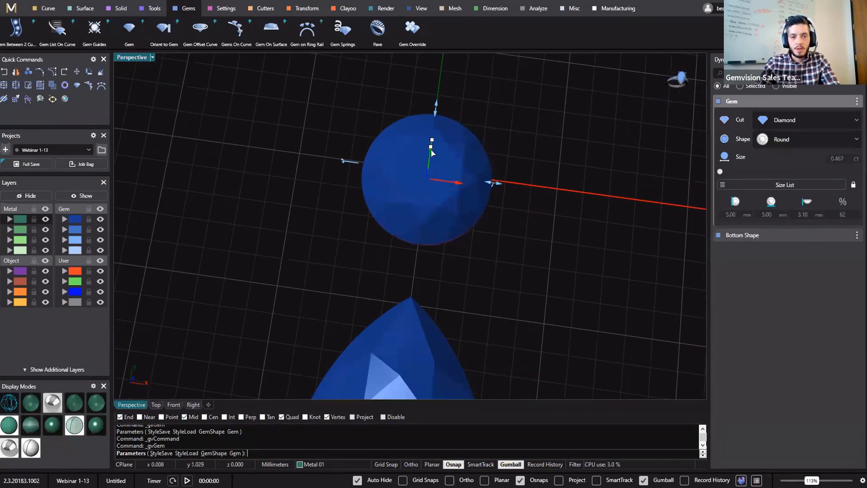
{"action": "scroll", "coordinate": [478, 253], "scroll_direction": "down", "scroll_amount": 5}
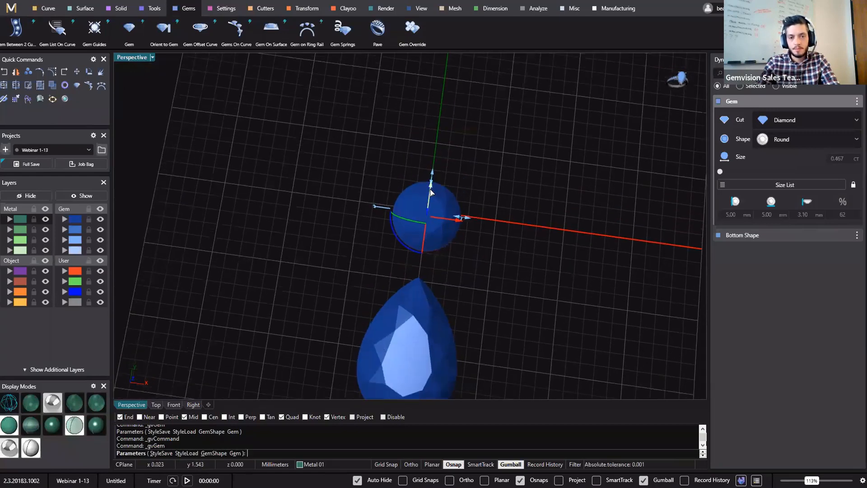
{"action": "left_click_drag", "start_coordinate": [430, 192], "coordinate": [430, 195]}
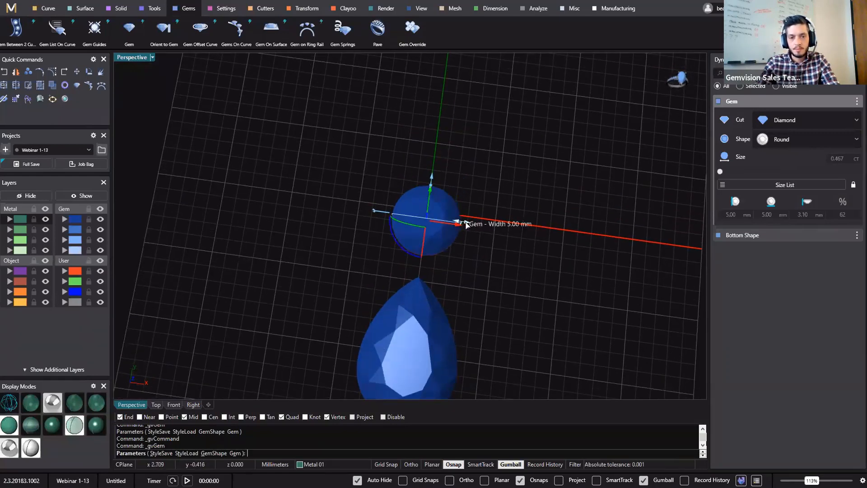
{"action": "left_click_drag", "start_coordinate": [465, 222], "coordinate": [469, 223]}
{"action": "right_click_drag", "start_coordinate": [496, 264], "coordinate": [419, 188]}
{"action": "right_click_drag", "start_coordinate": [564, 215], "coordinate": [587, 235]}
{"action": "key", "text": "Return"}
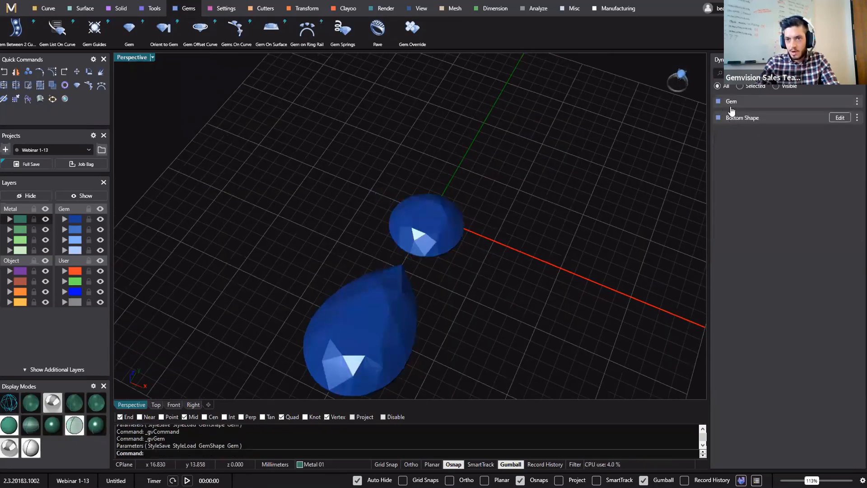
- Rename the round gem's dynamic command to Middle Shape
{"action": "left_click", "coordinate": [856, 101]}
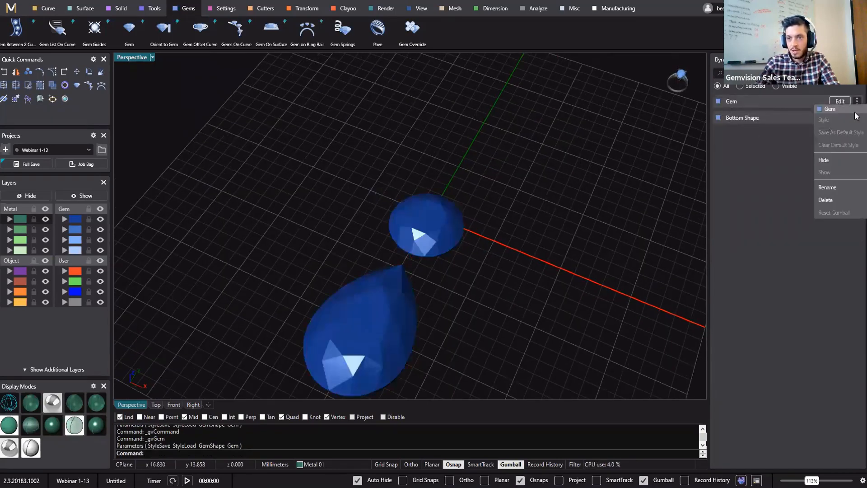
{"action": "left_click", "coordinate": [838, 189]}
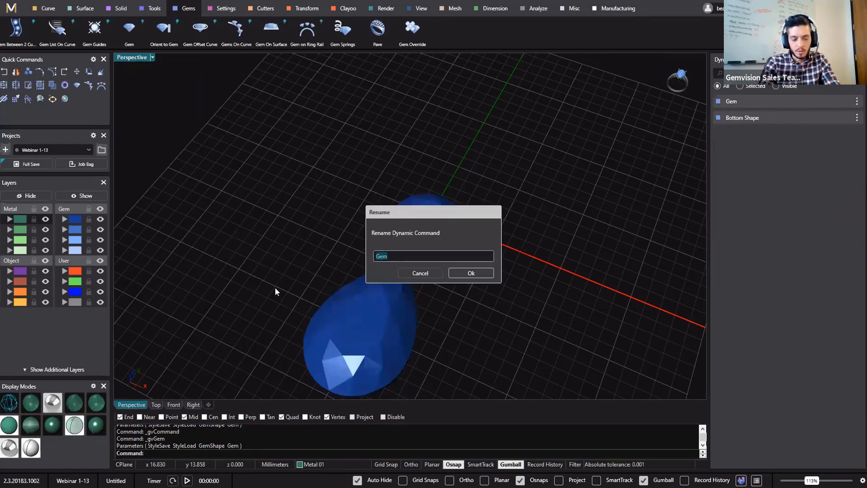
{"action": "type", "text": "Middle "}
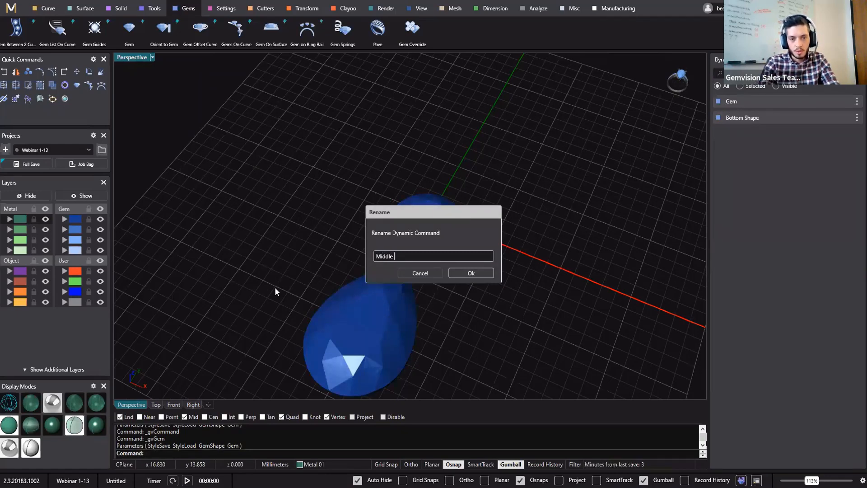
{"action": "type", "text": "Shap"}
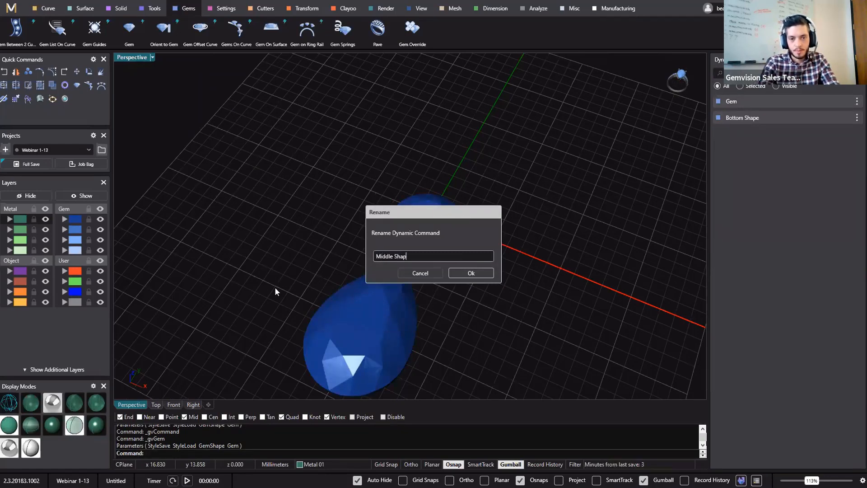
{"action": "type", "text": "e"}
{"action": "key", "text": "Return"}
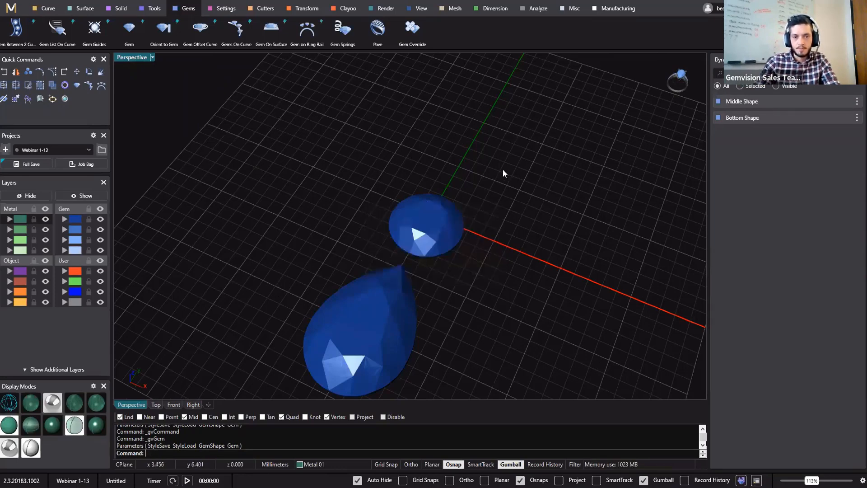
- Add another diamond gem on the Y axis above the round gem and set its shape to Pear
{"action": "right_click_drag", "start_coordinate": [503, 168], "coordinate": [480, 234]}
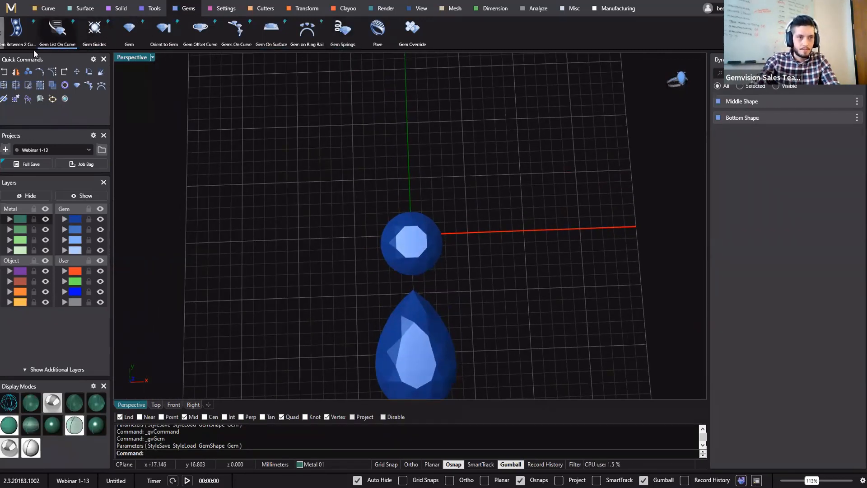
{"action": "left_click", "coordinate": [129, 28]}
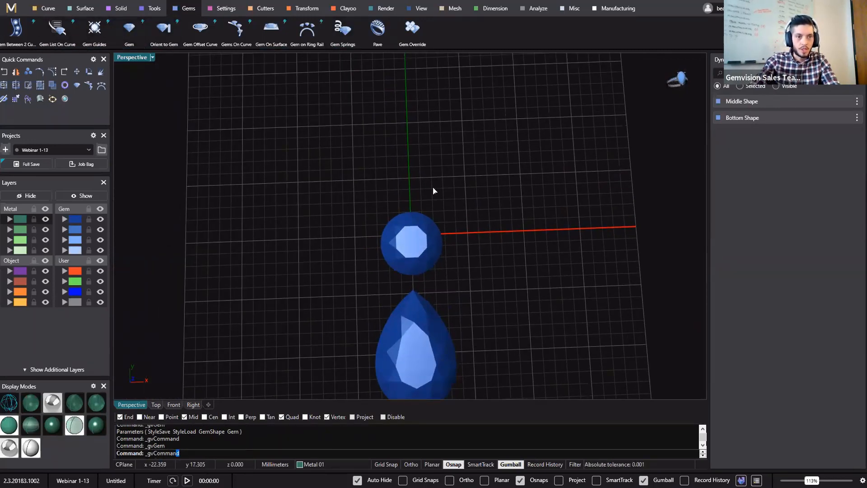
{"action": "left_click_drag", "start_coordinate": [411, 215], "coordinate": [406, 137]}
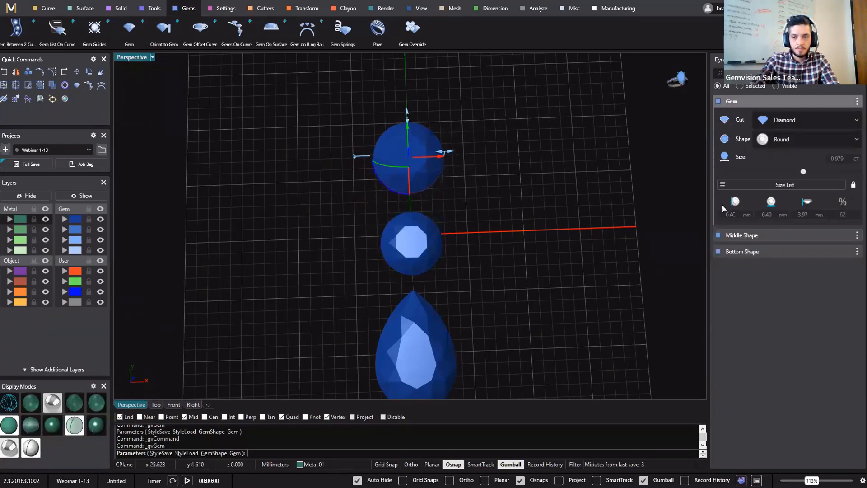
{"action": "left_click", "coordinate": [855, 146]}
{"action": "left_click", "coordinate": [806, 269]}
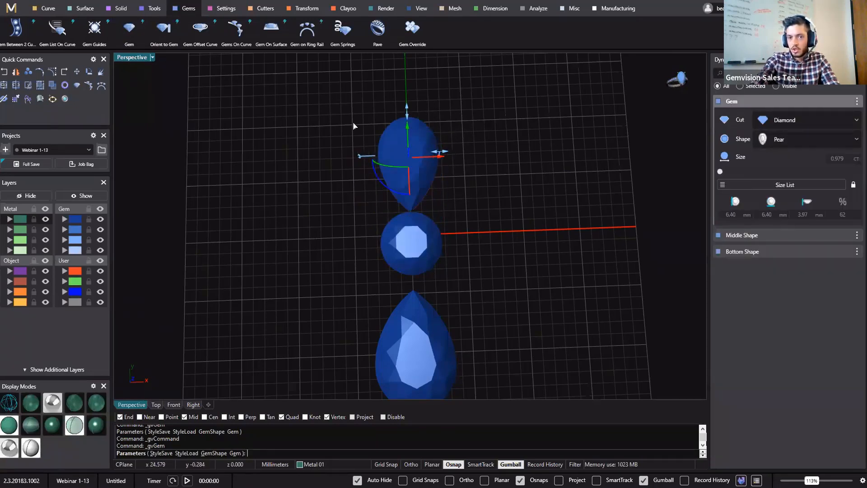
- Reduce the new pear gem to 7.00 by 5.00 mm and shift it along the Y axis toward the round gem
{"action": "right_click_drag", "start_coordinate": [470, 186], "coordinate": [444, 217]}
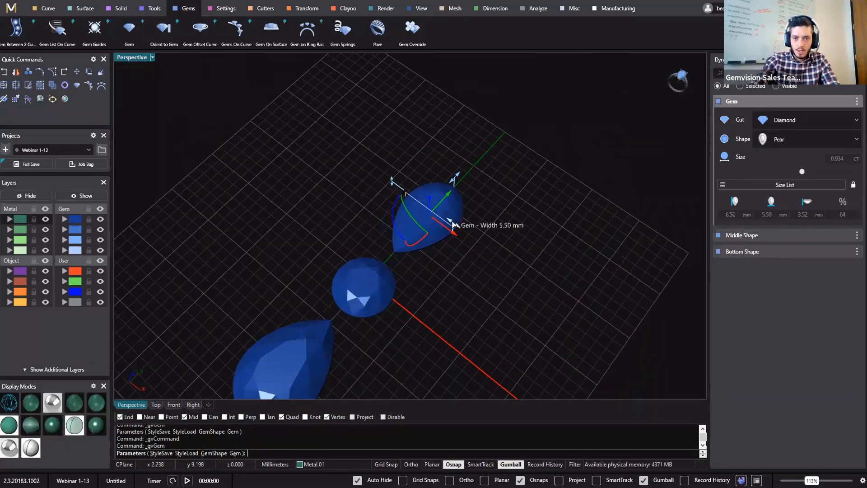
{"action": "left_click_drag", "start_coordinate": [453, 224], "coordinate": [451, 224]}
{"action": "right_click_drag", "start_coordinate": [482, 296], "coordinate": [457, 128]}
{"action": "left_click_drag", "start_coordinate": [457, 128], "coordinate": [456, 132]}
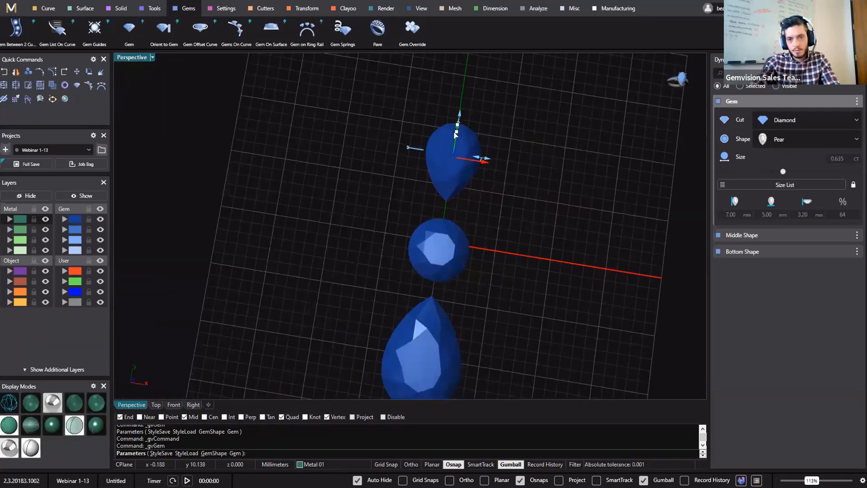
- Lower the small pear gem slightly along the Z axis, fine-tune its Y position above the round gem, and finish the gem
{"action": "right_click_drag", "start_coordinate": [570, 282], "coordinate": [498, 209]}
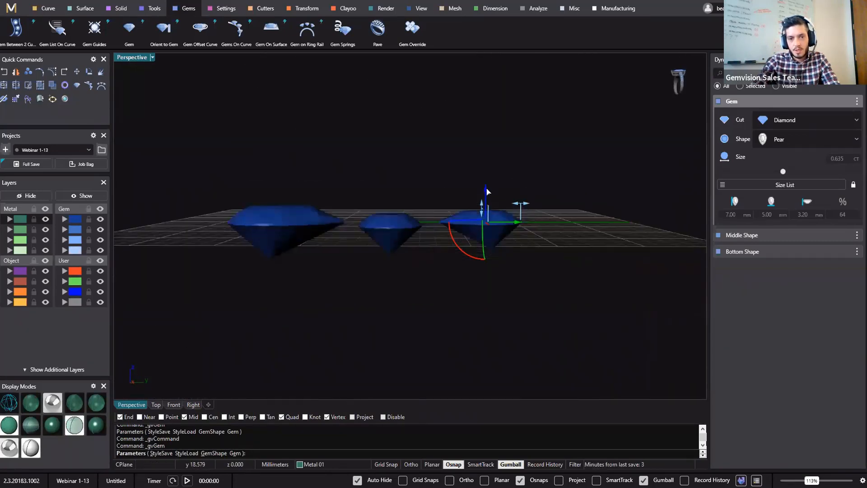
{"action": "left_click_drag", "start_coordinate": [485, 191], "coordinate": [485, 193]}
{"action": "right_click_drag", "start_coordinate": [374, 129], "coordinate": [454, 145]}
{"action": "scroll", "coordinate": [468, 237], "scroll_direction": "up", "scroll_amount": 2}
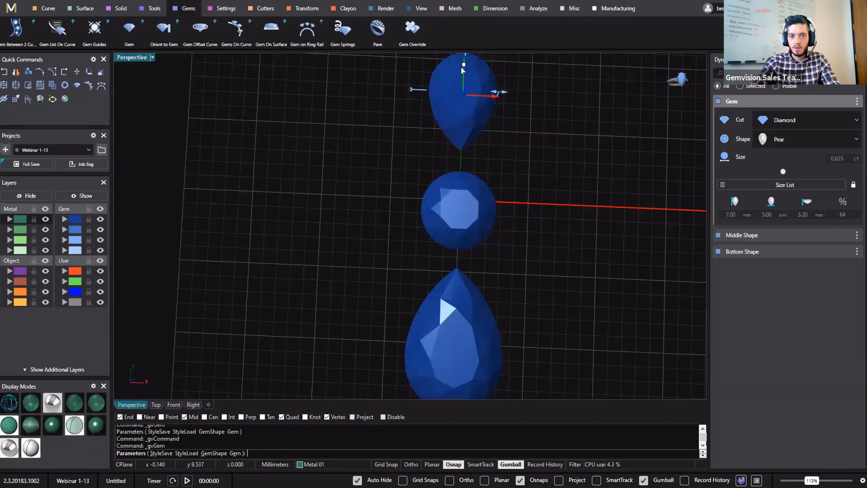
{"action": "left_click_drag", "start_coordinate": [462, 66], "coordinate": [462, 67]}
{"action": "right_click", "coordinate": [611, 220]}
{"action": "right_click_drag", "start_coordinate": [610, 292], "coordinate": [617, 213]}
{"action": "scroll", "coordinate": [615, 213], "scroll_direction": "down", "scroll_amount": 4}
- Rename the small pear gem's dynamic command to Top Shape
{"action": "left_click", "coordinate": [857, 102]}
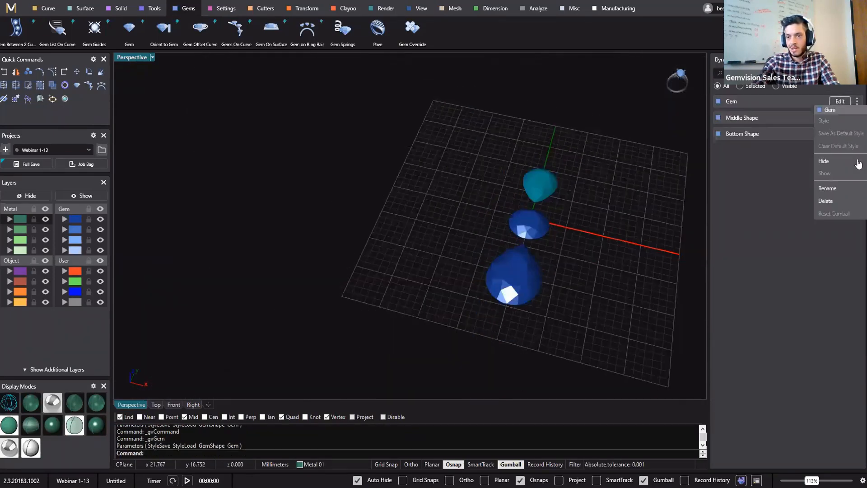
{"action": "left_click", "coordinate": [836, 190]}
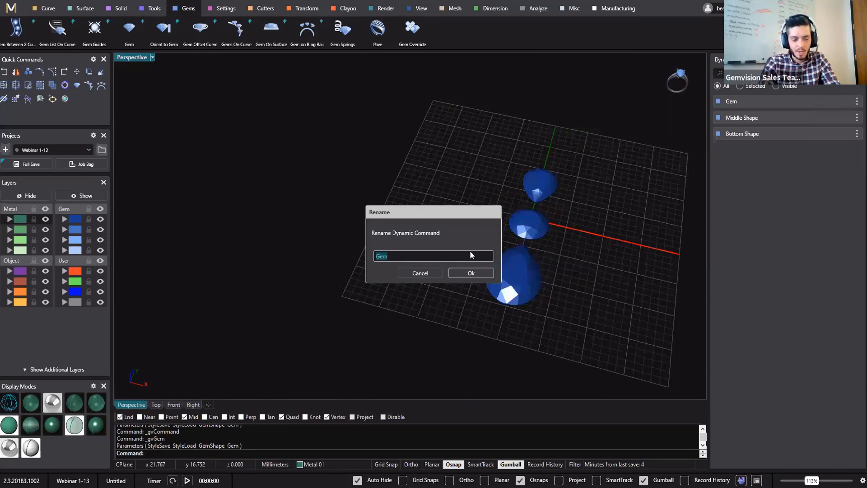
{"action": "type", "text": "Top Shape"}
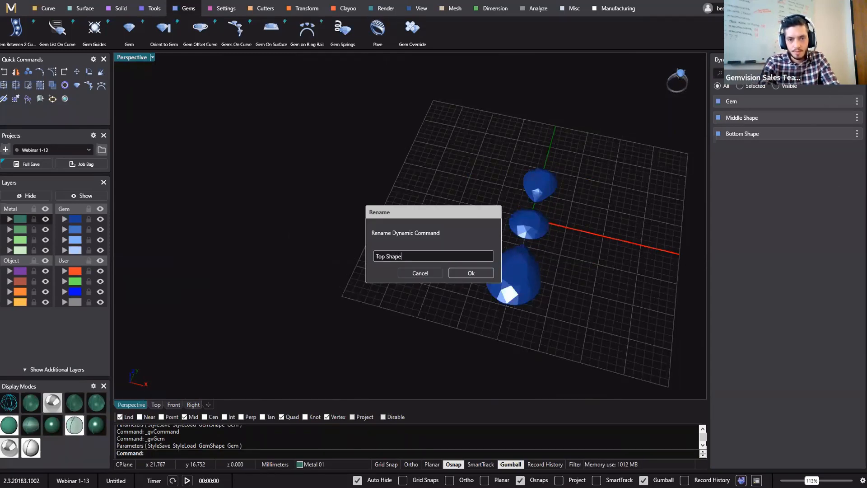
{"action": "key", "text": "Return"}
- Examine the alignment and spacing of the three stacked gems from several angles, selecting the bottom and middle gems in turn
{"action": "right_click_drag", "start_coordinate": [460, 248], "coordinate": [534, 250]}
{"action": "right_click_drag", "start_coordinate": [448, 249], "coordinate": [365, 249]}
{"action": "left_click", "coordinate": [365, 246]}
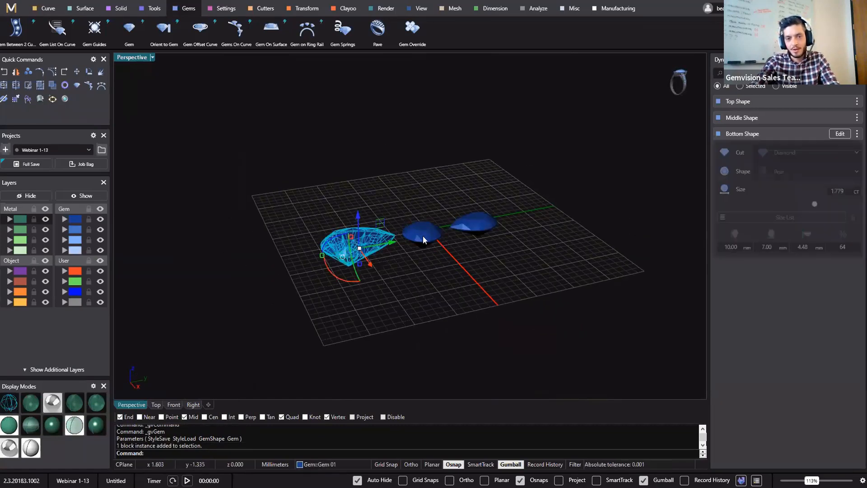
{"action": "left_click", "coordinate": [422, 235]}
{"action": "right_click_drag", "start_coordinate": [447, 289], "coordinate": [345, 234]}
{"action": "left_click", "coordinate": [296, 189]}
{"action": "right_click_drag", "start_coordinate": [297, 188], "coordinate": [442, 266]}
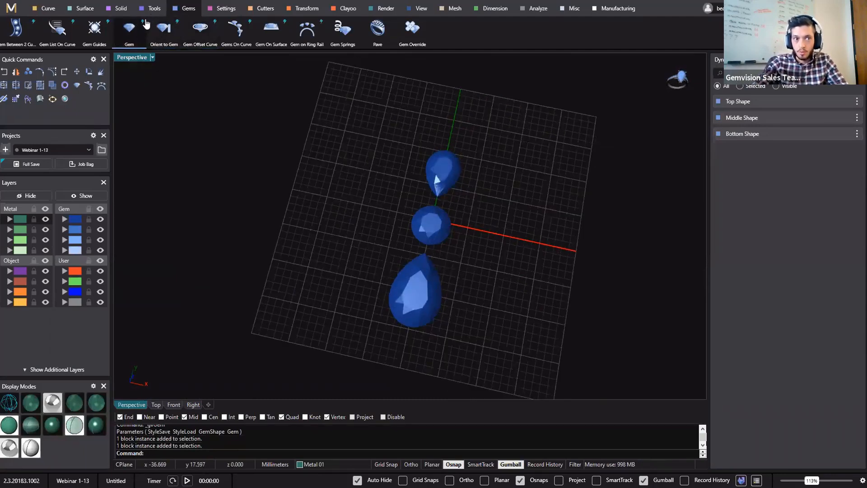
{"action": "right_click_drag", "start_coordinate": [389, 309], "coordinate": [417, 200]}
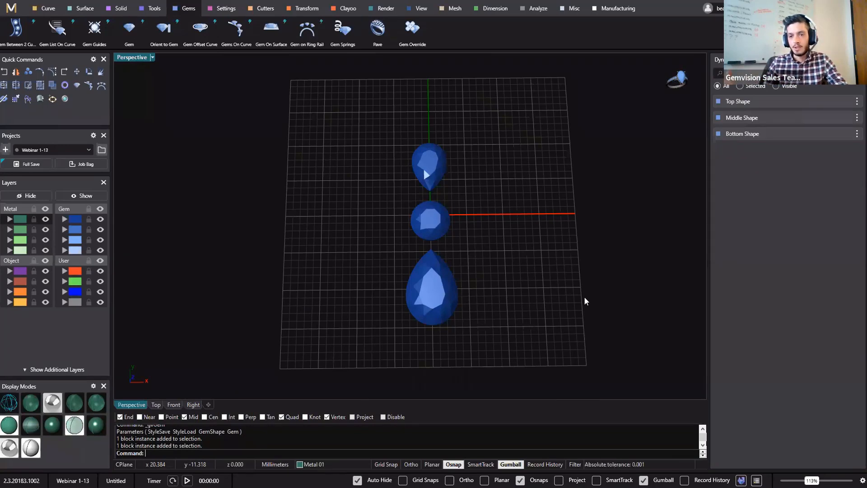
{"action": "right_click_drag", "start_coordinate": [585, 298], "coordinate": [335, 258]}
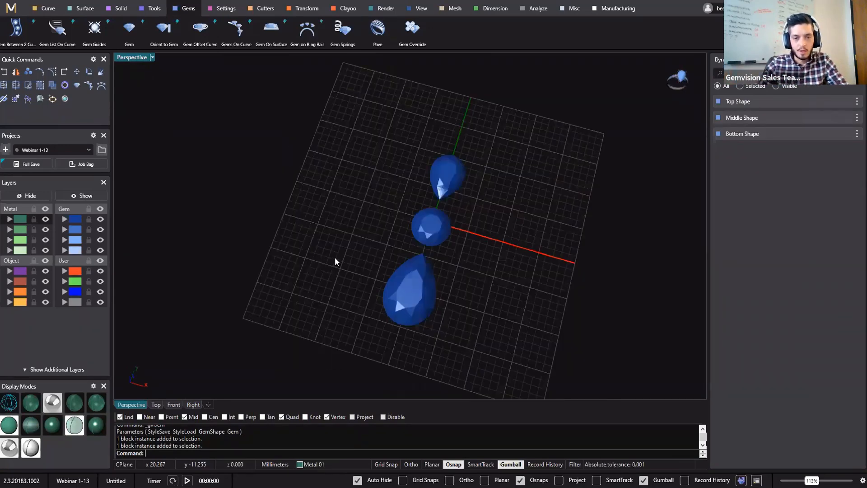
- Start a Gem Offset Curve on the large bottom pear gem and switch to the four-viewport layout
{"action": "left_click", "coordinate": [339, 261]}
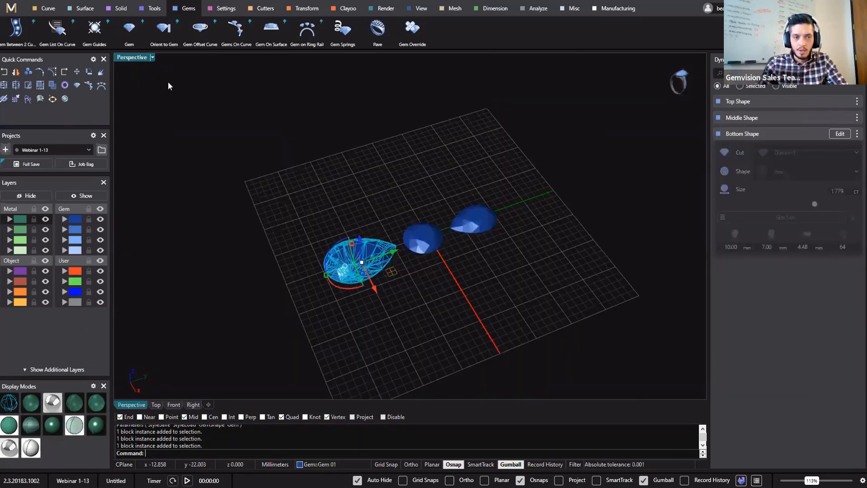
{"action": "left_click", "coordinate": [185, 48]}
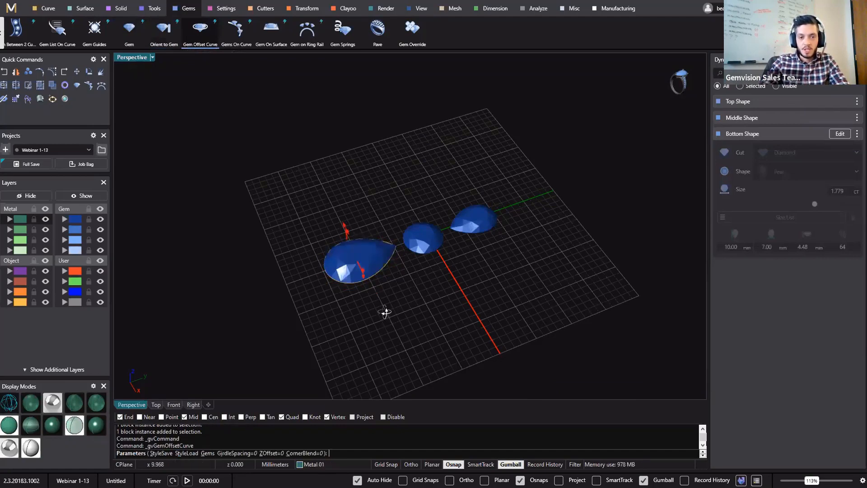
{"action": "mouse_move", "coordinate": [384, 313]}
{"action": "right_mouse_down"}
{"action": "mouse_move", "coordinate": [375, 240]}
{"action": "mouse_move", "coordinate": [398, 316]}
{"action": "right_mouse_up"}
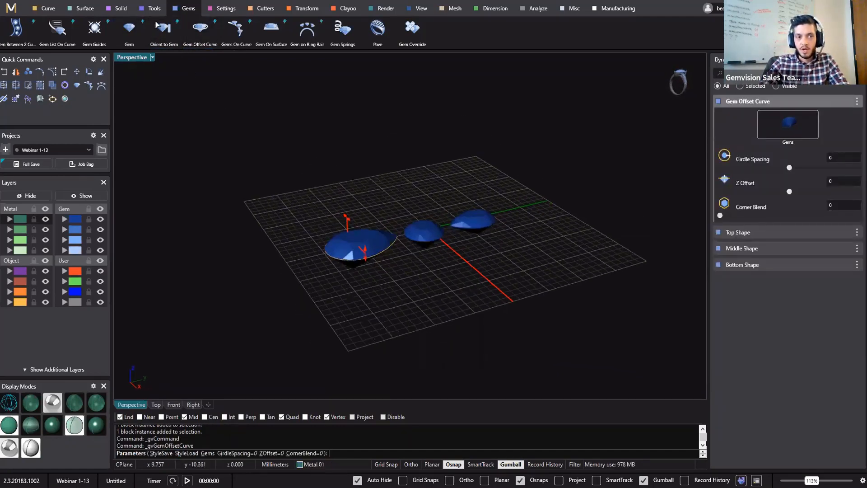
{"action": "right_click_drag", "start_coordinate": [368, 273], "coordinate": [429, 258]}
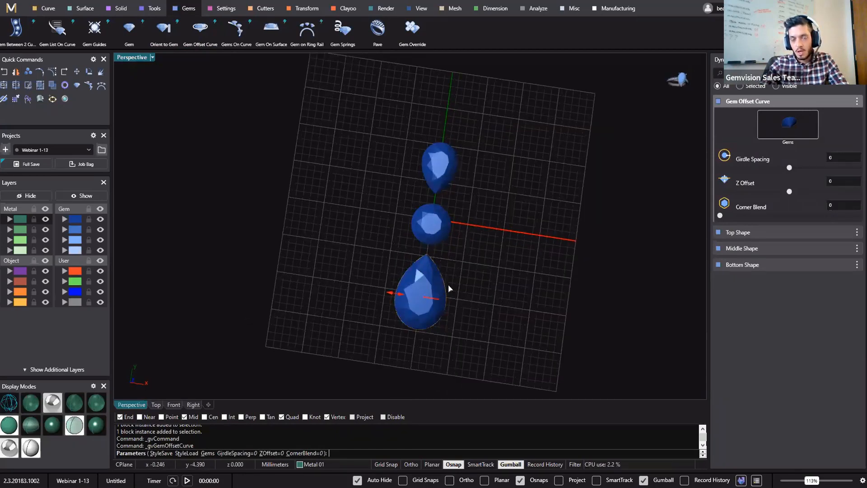
{"action": "right_click_drag", "start_coordinate": [441, 264], "coordinate": [127, 63]}
{"action": "double_click", "coordinate": [133, 58]}
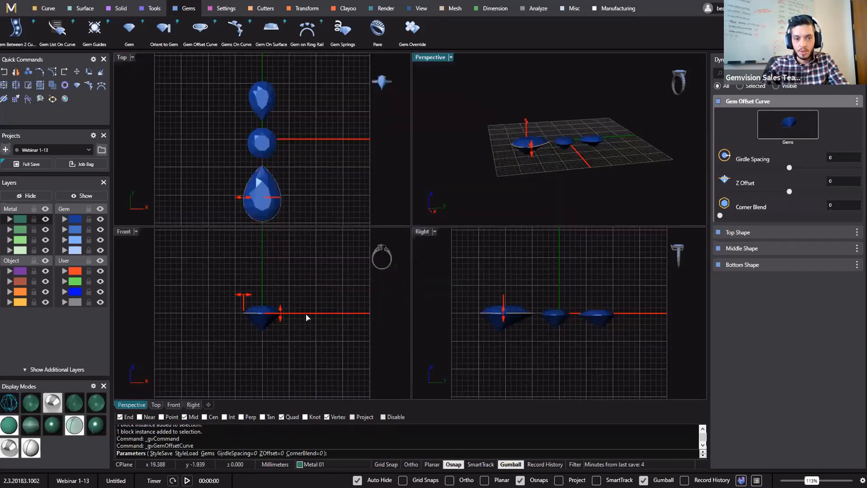
- Set the offset curve's Z offset to -4 mm so it sits below the bottom pear's culet
{"action": "scroll", "coordinate": [555, 347], "scroll_direction": "up", "scroll_amount": 6}
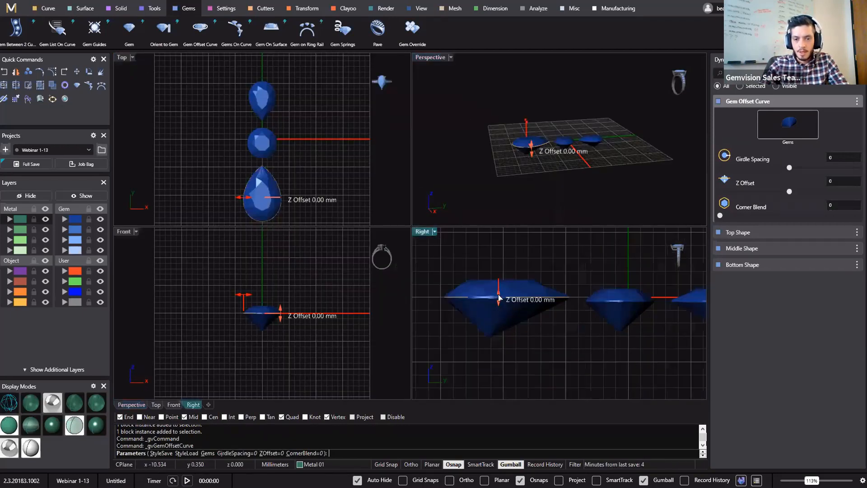
{"action": "left_click_drag", "start_coordinate": [499, 307], "coordinate": [490, 350]}
{"action": "left_click_drag", "start_coordinate": [489, 351], "coordinate": [491, 352]}
{"action": "scroll", "coordinate": [463, 355], "scroll_direction": "up", "scroll_amount": 8}
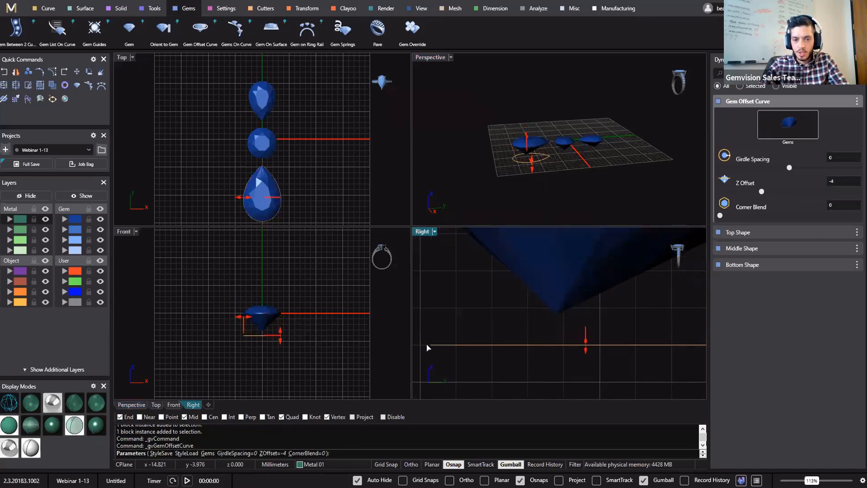
{"action": "scroll", "coordinate": [526, 333], "scroll_direction": "down", "scroll_amount": 5}
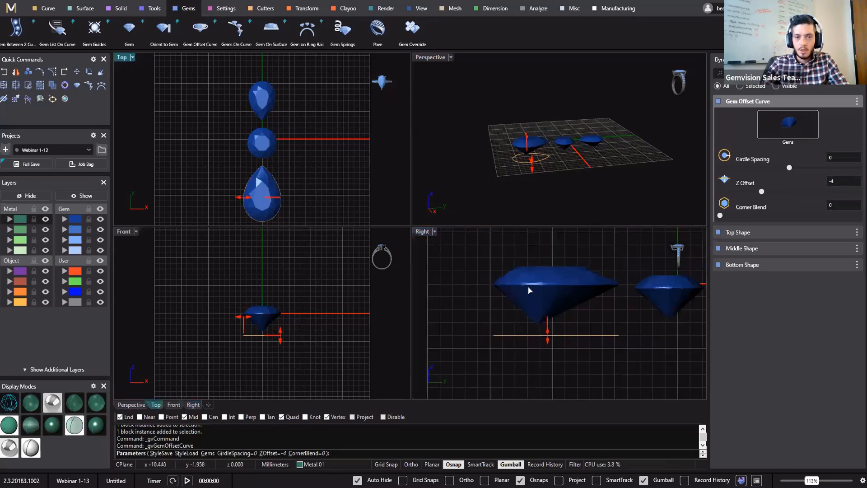
- Widen the offset curve's girdle spacing around the bottom pear gem to 0.4 mm and finish the curve
{"action": "scroll", "coordinate": [255, 175], "scroll_direction": "up", "scroll_amount": 10}
{"action": "mouse_move", "coordinate": [284, 163]}
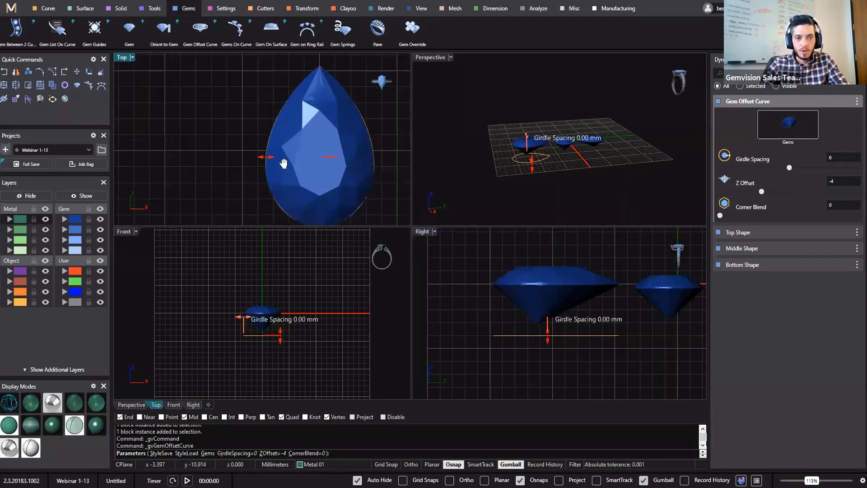
{"action": "scroll", "coordinate": [253, 152], "scroll_direction": "down", "scroll_amount": 4}
{"action": "left_click_drag", "start_coordinate": [235, 142], "coordinate": [232, 150]}
{"action": "right_click_drag", "start_coordinate": [305, 121], "coordinate": [280, 140]}
{"action": "scroll", "coordinate": [284, 119], "scroll_direction": "up", "scroll_amount": 6}
{"action": "scroll", "coordinate": [284, 119], "scroll_direction": "down", "scroll_amount": 6}
{"action": "scroll", "coordinate": [256, 121], "scroll_direction": "down", "scroll_amount": 2}
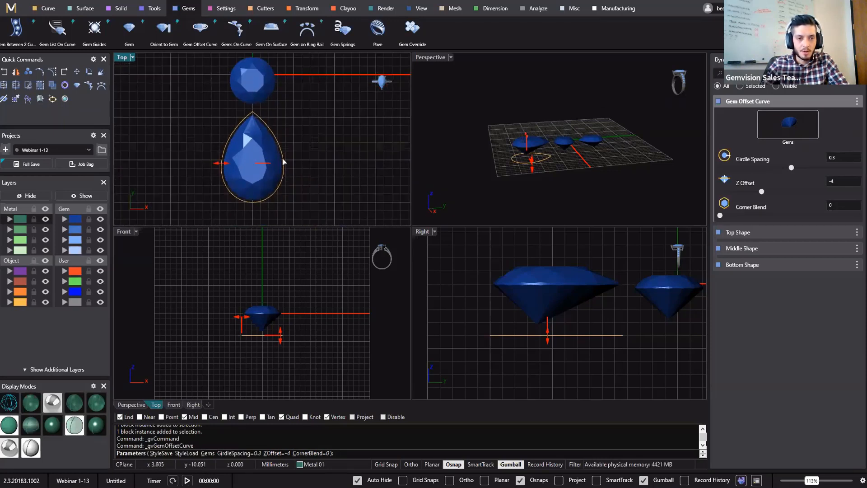
{"action": "right_click_drag", "start_coordinate": [251, 113], "coordinate": [259, 155]}
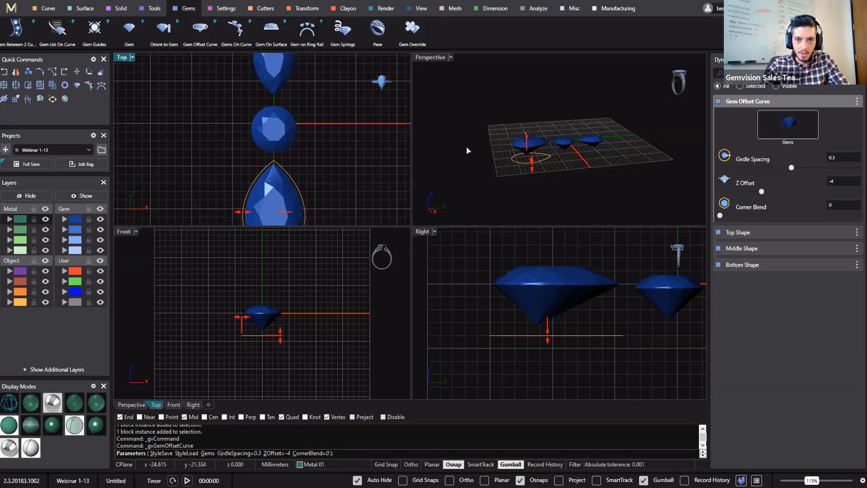
{"action": "right_click_drag", "start_coordinate": [332, 154], "coordinate": [340, 80]}
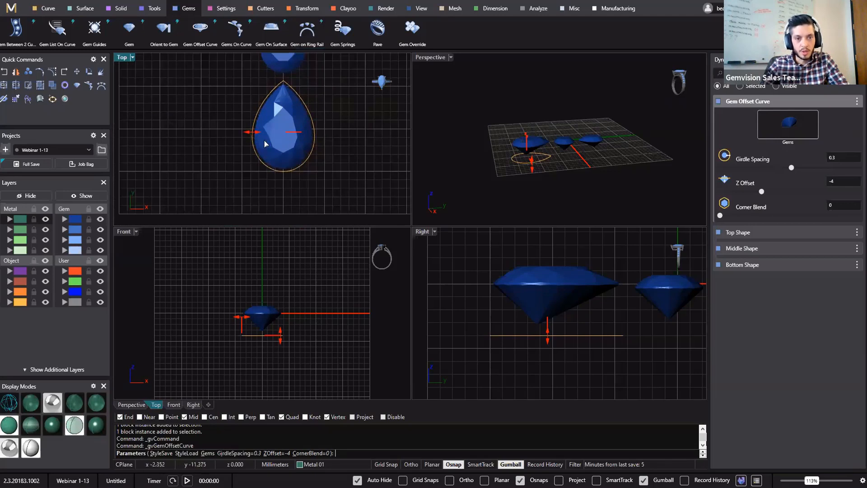
{"action": "scroll", "coordinate": [263, 139], "scroll_direction": "up", "scroll_amount": 3}
{"action": "left_click_drag", "start_coordinate": [242, 133], "coordinate": [240, 132]}
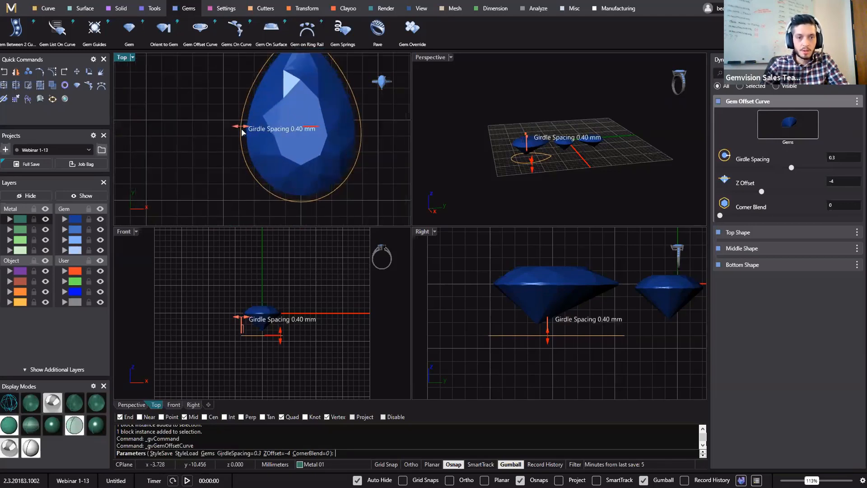
{"action": "right_click_drag", "start_coordinate": [305, 100], "coordinate": [250, 133]}
{"action": "right_click", "coordinate": [560, 100]}
- Create a Gem Offset Curve for the middle round gem with a -3.7 mm Z offset and 0.4 mm girdle spacing
{"action": "scroll", "coordinate": [250, 132], "scroll_direction": "down", "scroll_amount": 4}
{"action": "left_click", "coordinate": [562, 142]}
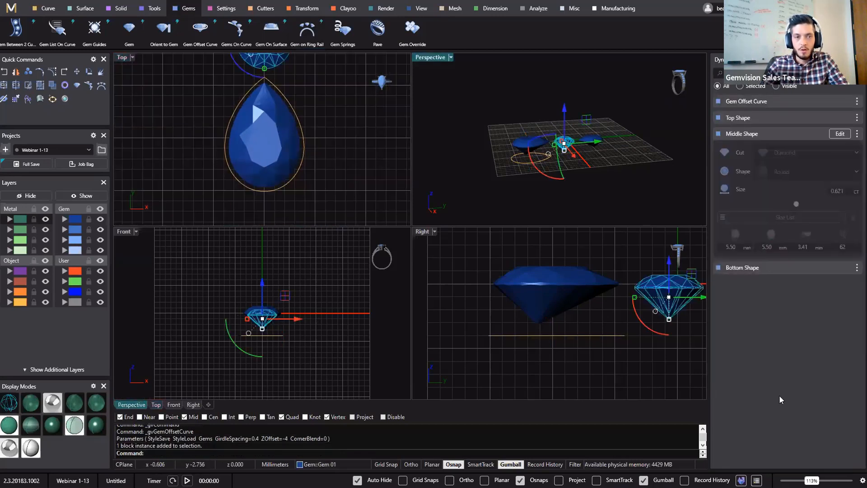
{"action": "right_click_drag", "start_coordinate": [307, 72], "coordinate": [300, 126]}
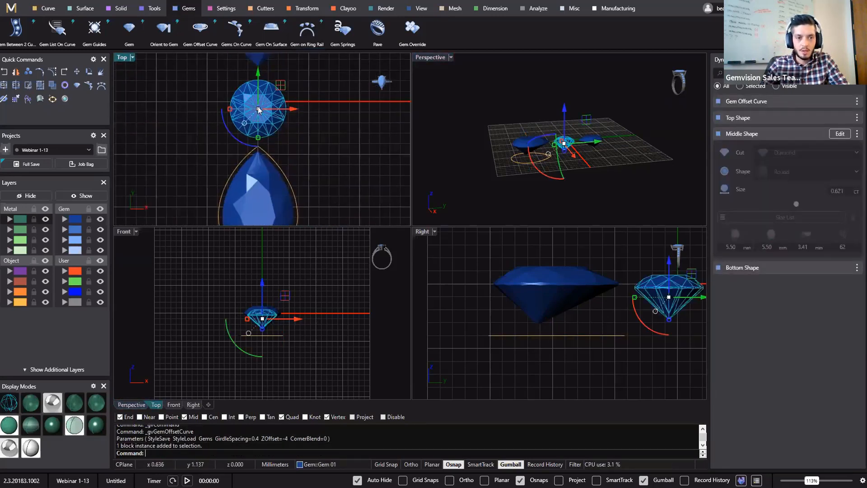
{"action": "right_click", "coordinate": [337, 107]}
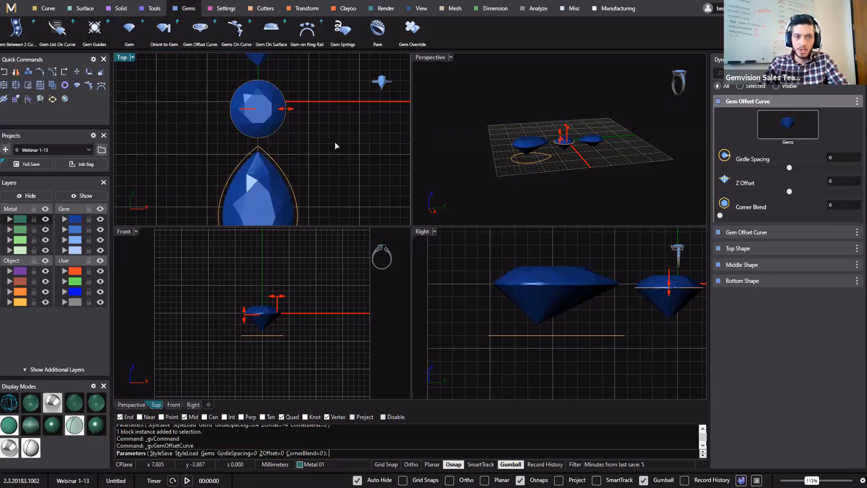
{"action": "right_click_drag", "start_coordinate": [640, 341], "coordinate": [577, 353]}
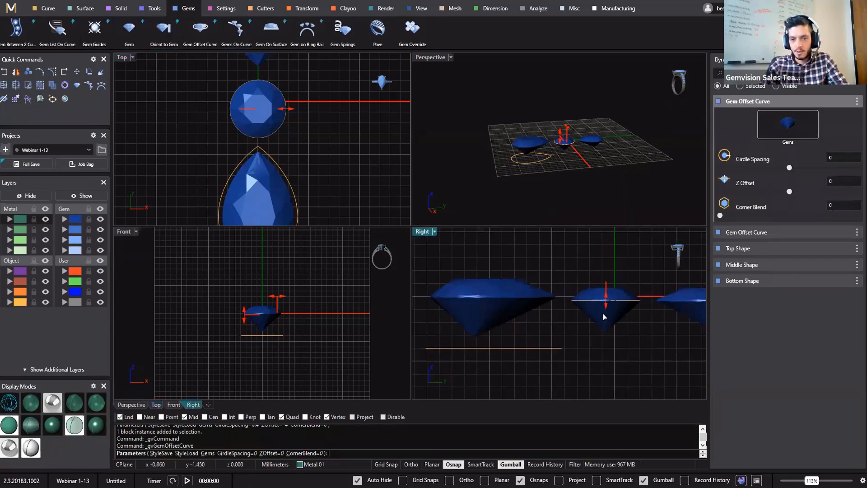
{"action": "left_click_drag", "start_coordinate": [604, 305], "coordinate": [624, 341]}
{"action": "scroll", "coordinate": [594, 353], "scroll_direction": "up", "scroll_amount": 10}
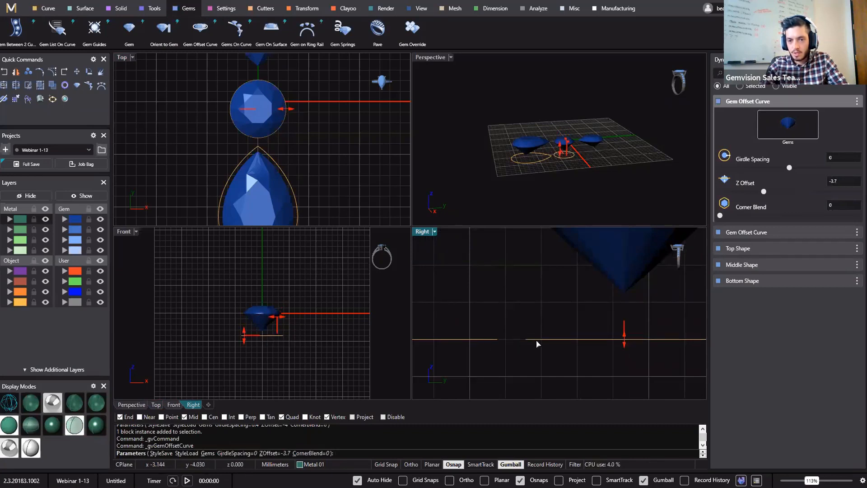
{"action": "left_click_drag", "start_coordinate": [286, 110], "coordinate": [291, 114]}
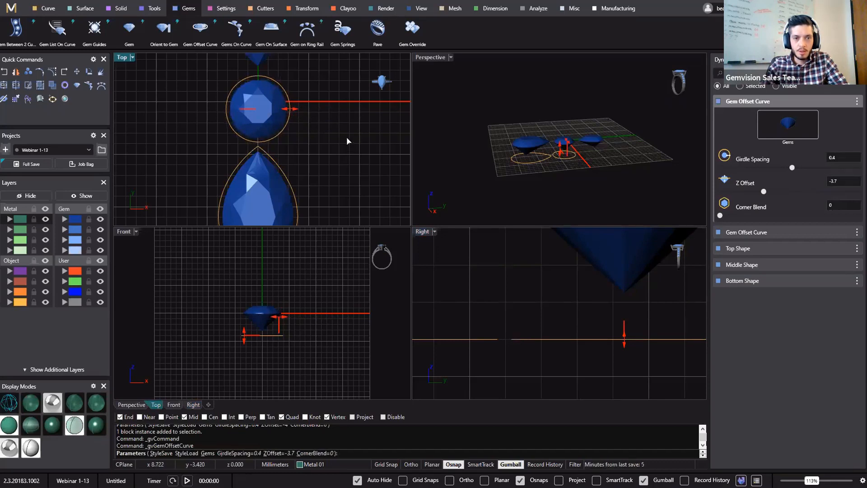
{"action": "right_click", "coordinate": [346, 138]}
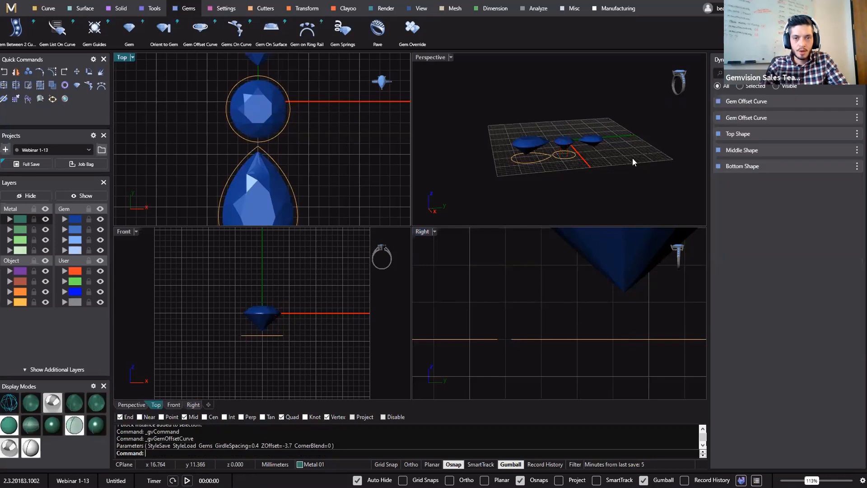
- Start a Gem Offset Curve on the top pear gem and set its girdle spacing to 0.3 mm
{"action": "left_click", "coordinate": [595, 140]}
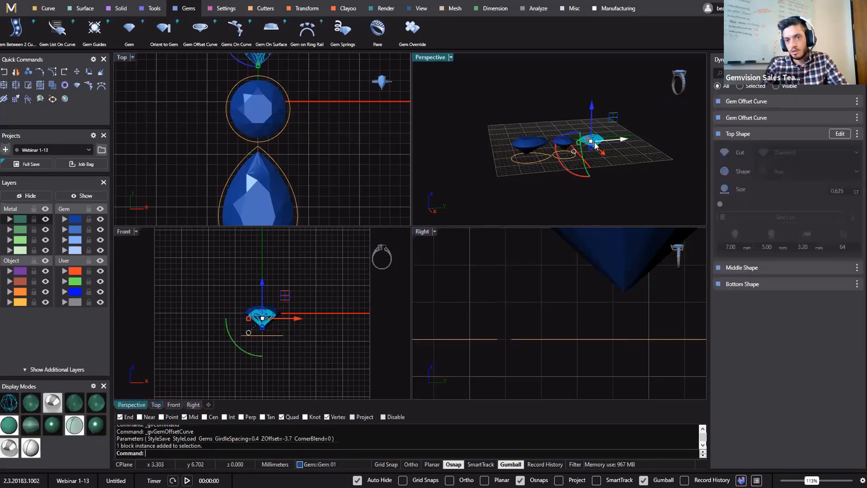
{"action": "right_click_drag", "start_coordinate": [311, 155], "coordinate": [318, 251]}
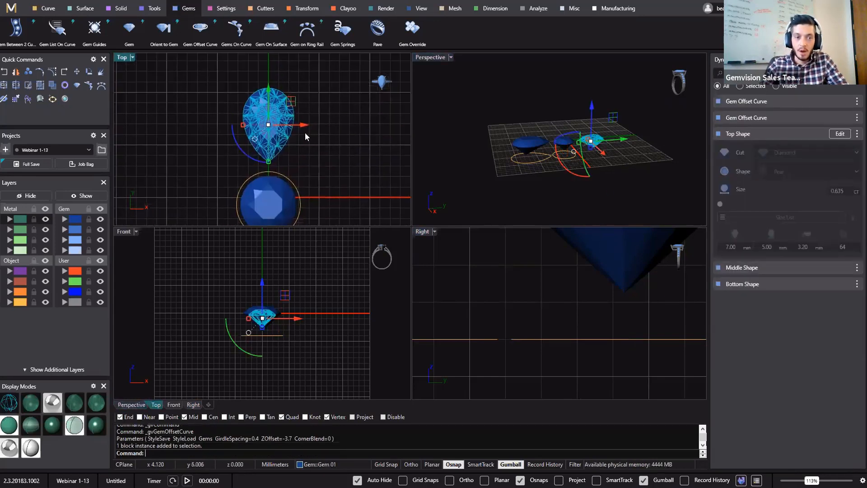
{"action": "right_click", "coordinate": [337, 109]}
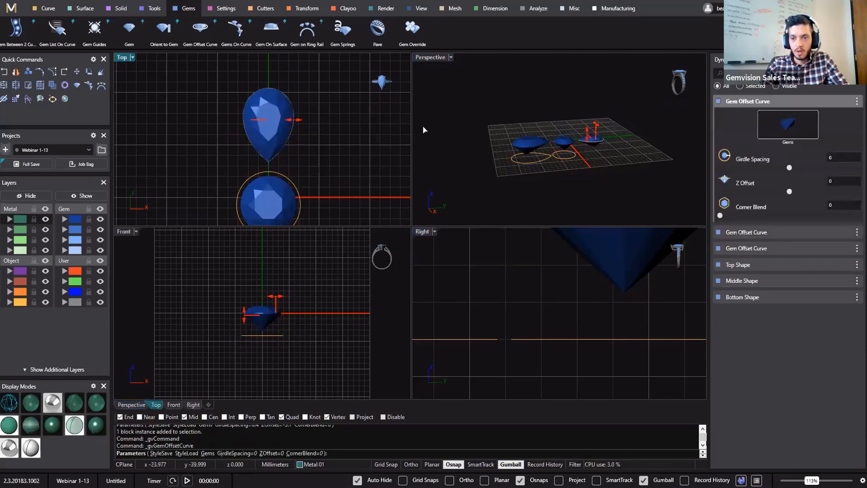
{"action": "mouse_move", "coordinate": [297, 122]}
{"action": "left_click_drag", "start_coordinate": [296, 122], "coordinate": [296, 124]}
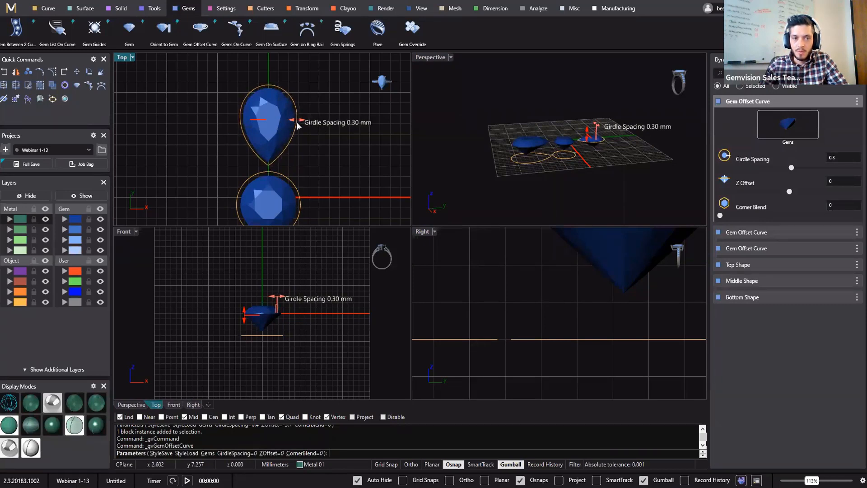
- Set the top pear's offset curve to a -3.7 mm Z offset, level with the neighbouring curves, and finish it
{"action": "right_click_drag", "start_coordinate": [617, 197], "coordinate": [573, 248]}
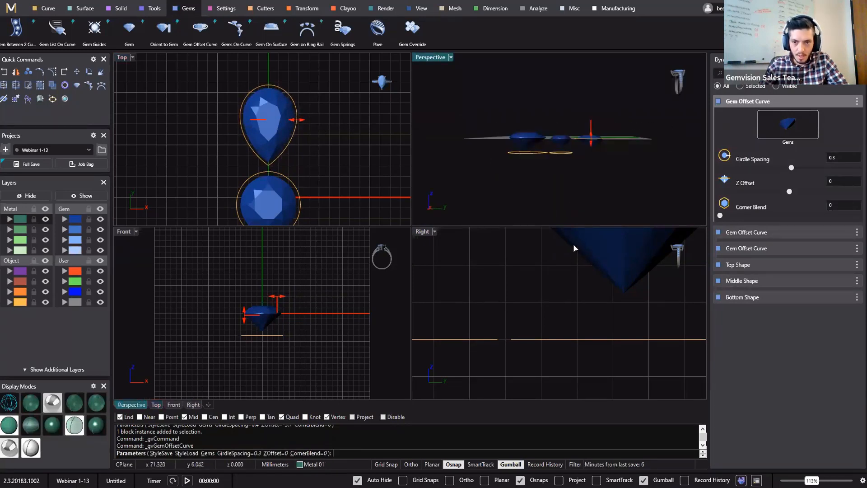
{"action": "right_click_drag", "start_coordinate": [526, 328], "coordinate": [492, 324]}
{"action": "scroll", "coordinate": [493, 323], "scroll_direction": "down", "scroll_amount": 6}
{"action": "right_click_drag", "start_coordinate": [567, 301], "coordinate": [494, 287]}
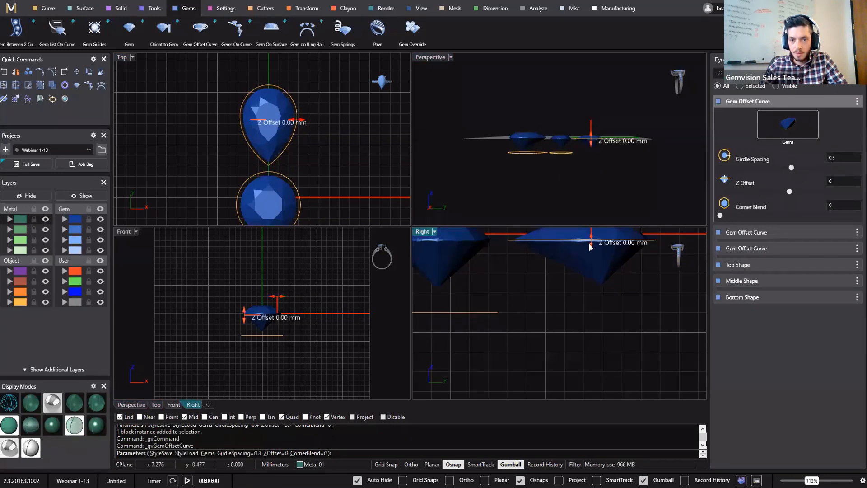
{"action": "left_click_drag", "start_coordinate": [589, 246], "coordinate": [555, 314]}
{"action": "scroll", "coordinate": [526, 318], "scroll_direction": "up", "scroll_amount": 2}
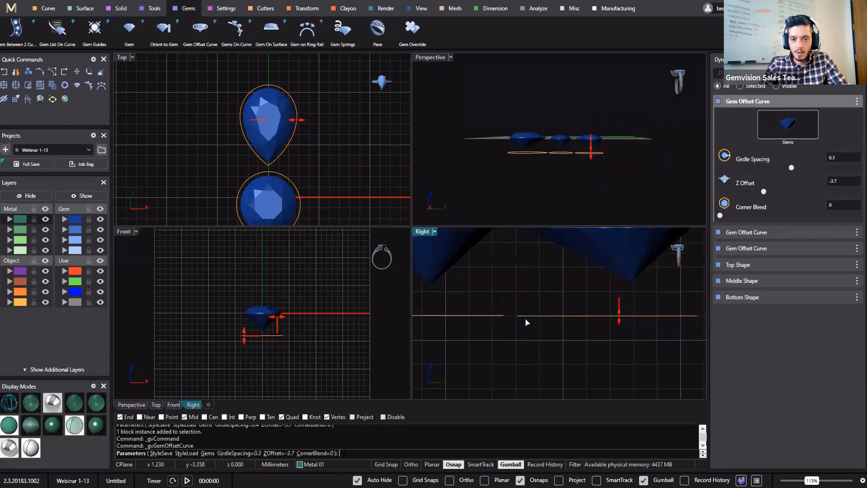
{"action": "scroll", "coordinate": [534, 325], "scroll_direction": "down", "scroll_amount": 4}
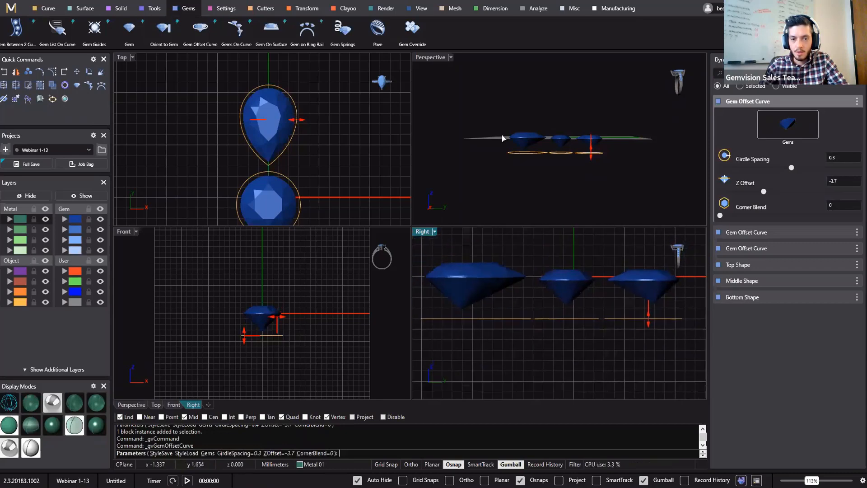
{"action": "double_click", "coordinate": [430, 57]}
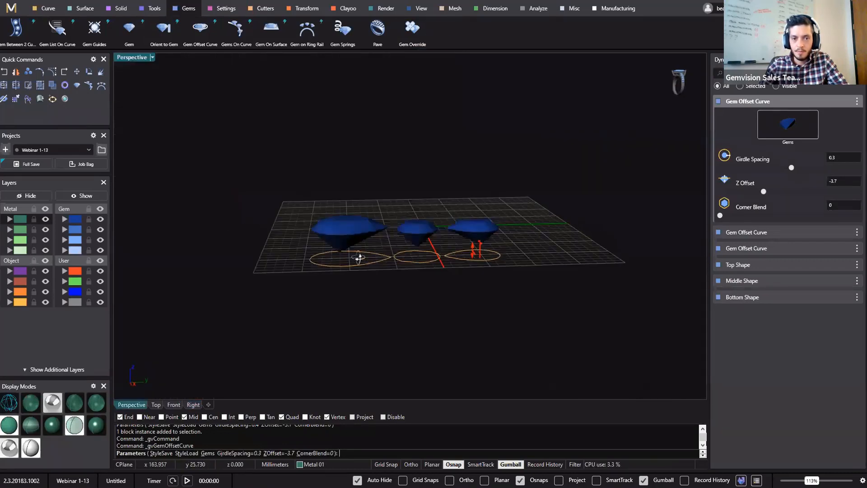
{"action": "right_click_drag", "start_coordinate": [359, 257], "coordinate": [498, 271]}
{"action": "key", "text": "Return"}
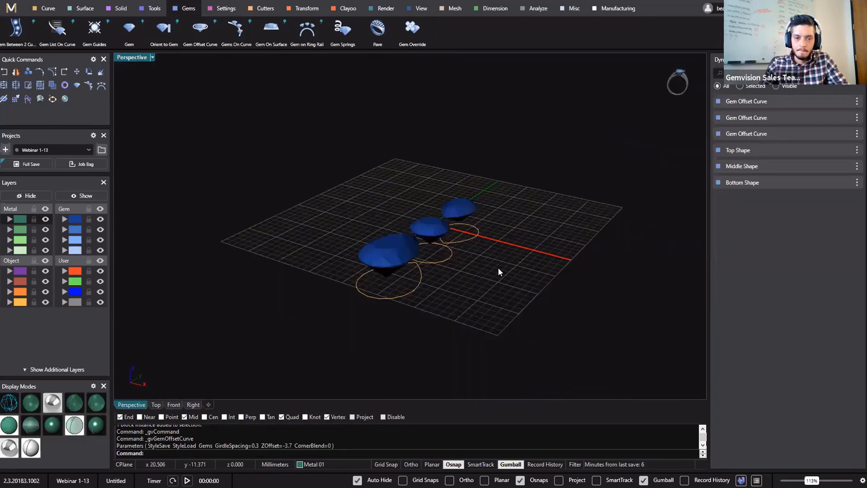
- Examine the three offset curves beneath the gems from several angles, selecting each curve in turn
{"action": "left_click", "coordinate": [44, 10]}
{"action": "left_click", "coordinate": [357, 296]}
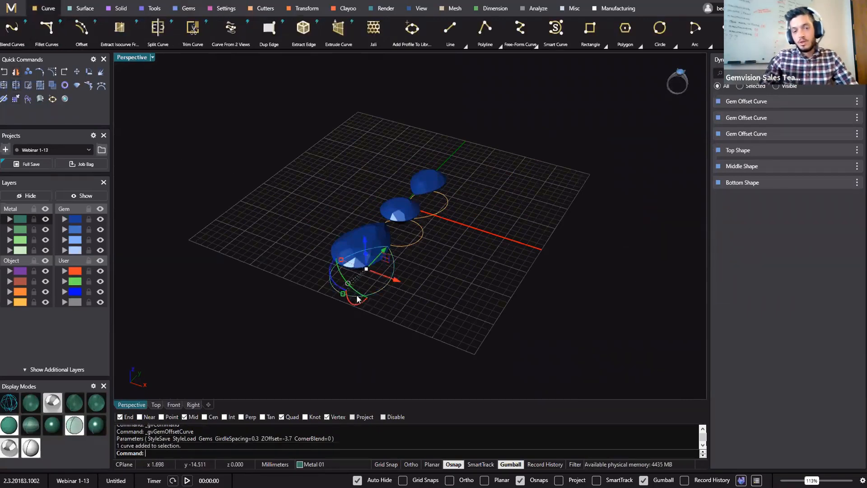
{"action": "left_click", "coordinate": [413, 248]}
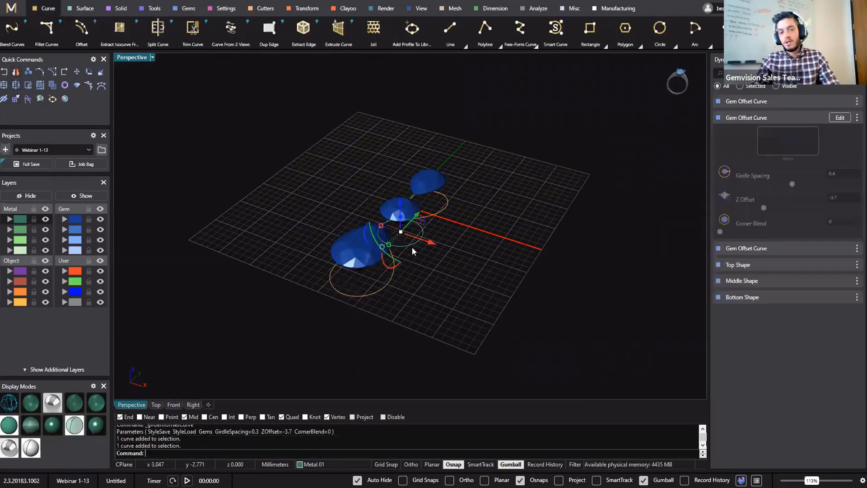
{"action": "left_click", "coordinate": [440, 216]}
{"action": "left_click", "coordinate": [473, 240]}
{"action": "right_click_drag", "start_coordinate": [366, 288], "coordinate": [387, 335]}
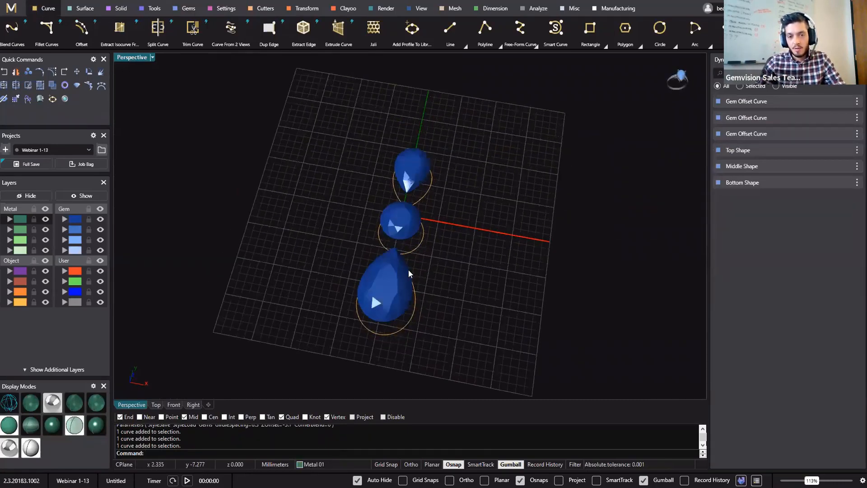
{"action": "right_click_drag", "start_coordinate": [408, 274], "coordinate": [409, 202]}
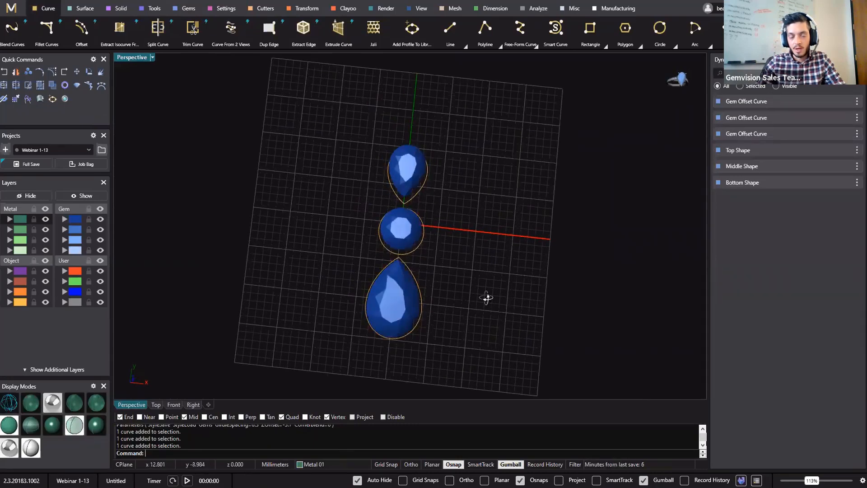
{"action": "right_click_drag", "start_coordinate": [487, 298], "coordinate": [387, 325]}
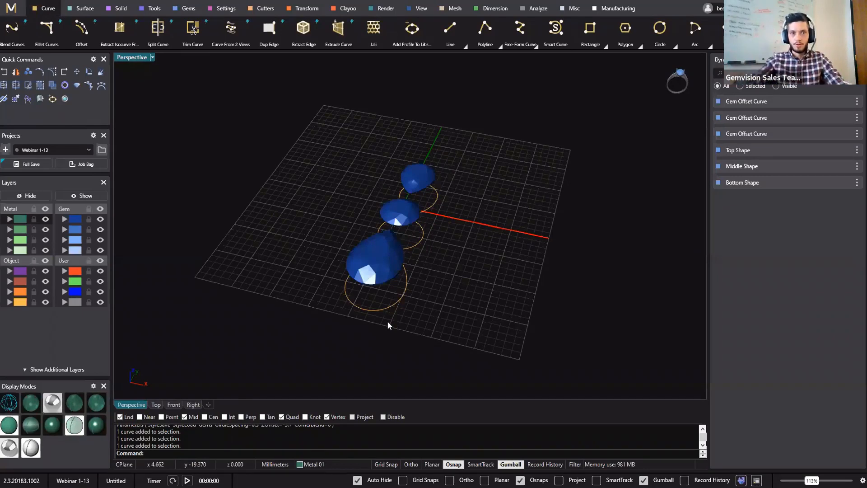
{"action": "right_click_drag", "start_coordinate": [418, 299], "coordinate": [427, 299]}
{"action": "scroll", "coordinate": [427, 300], "scroll_direction": "up", "scroll_amount": 2}
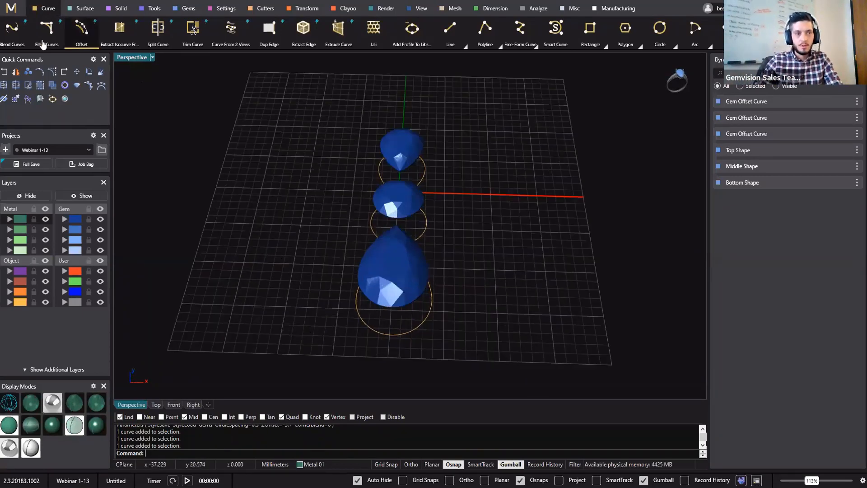
- Split the bottom pear's offset curve at its pointed tip, using split position 0.5
{"action": "left_click", "coordinate": [158, 41]}
{"action": "left_click", "coordinate": [400, 337]}
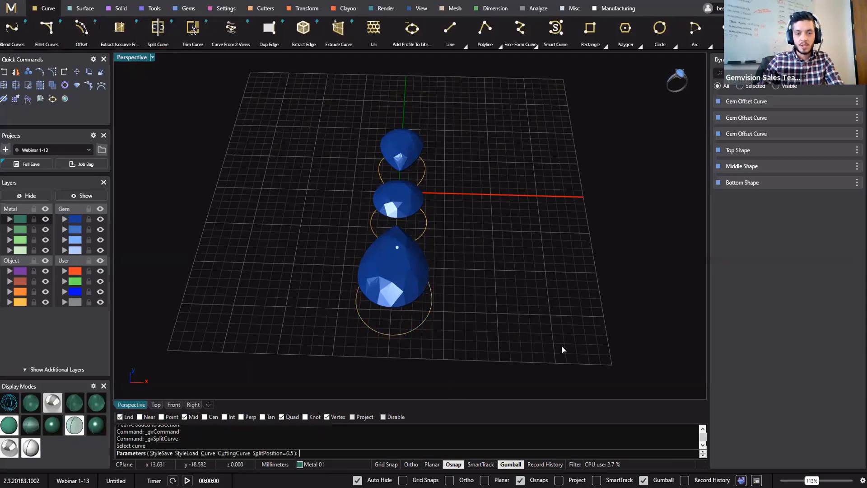
{"action": "right_click_drag", "start_coordinate": [492, 316], "coordinate": [372, 231]}
{"action": "scroll", "coordinate": [370, 226], "scroll_direction": "up", "scroll_amount": 10}
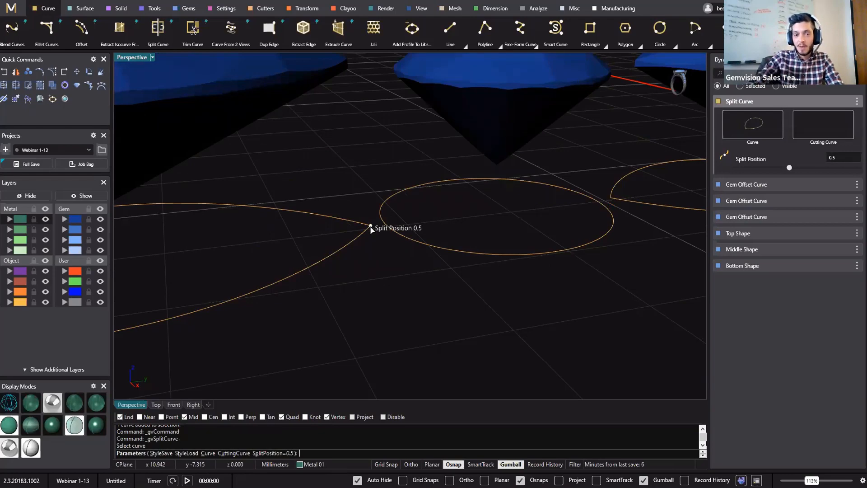
{"action": "scroll", "coordinate": [370, 229], "scroll_direction": "down", "scroll_amount": 10}
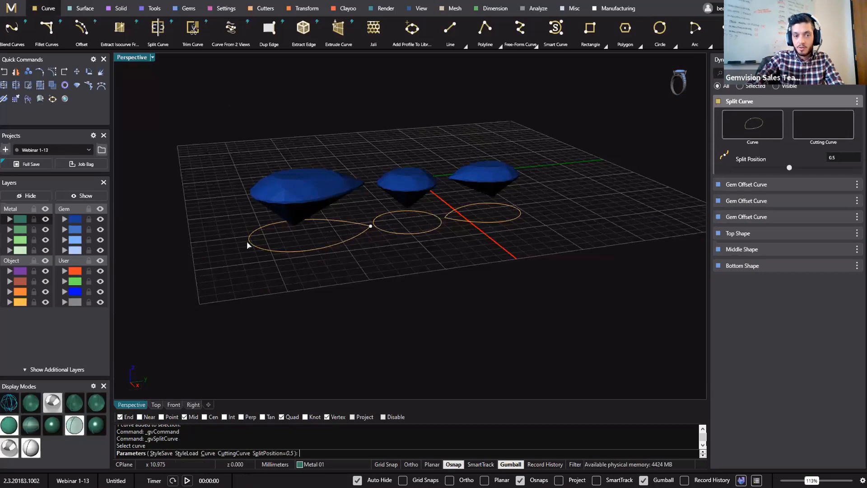
{"action": "right_click_drag", "start_coordinate": [287, 273], "coordinate": [409, 204]}
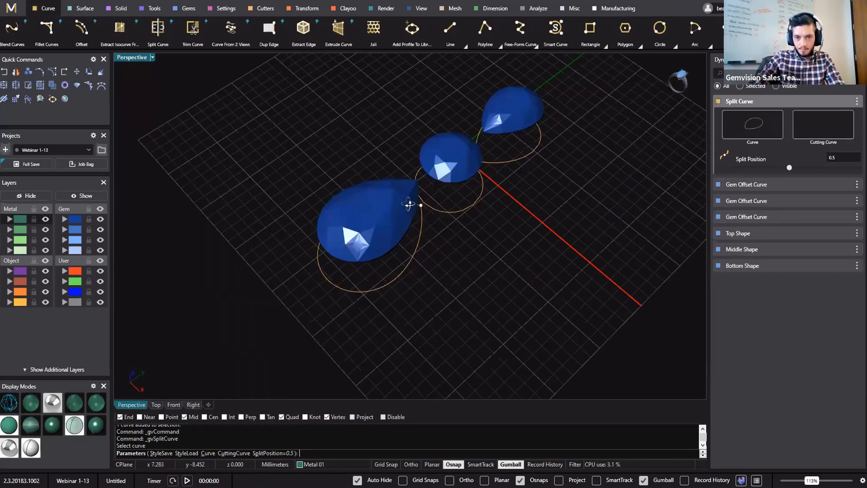
{"action": "scroll", "coordinate": [404, 236], "scroll_direction": "up", "scroll_amount": 5}
- Split the middle round gem's offset curve on the side facing the bottom pear, using split position 0.5
{"action": "left_click", "coordinate": [440, 235]}
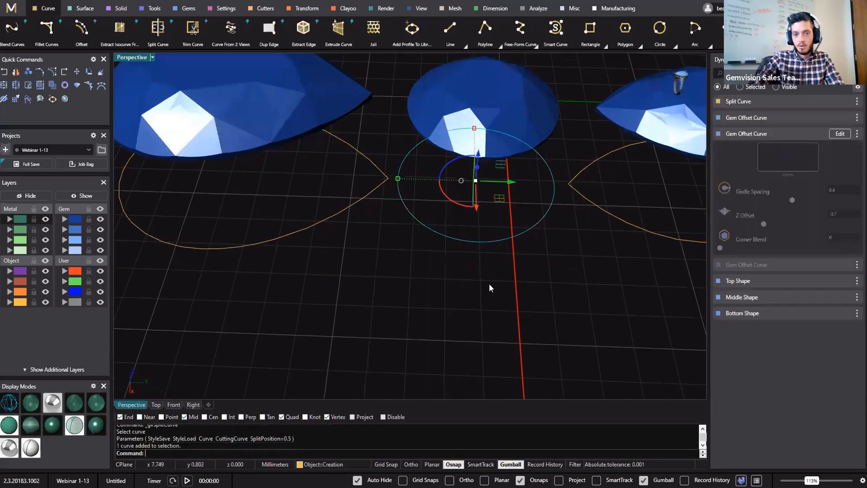
{"action": "right_click_drag", "start_coordinate": [489, 284], "coordinate": [441, 278], "text": "shift"}
{"action": "right_click_drag", "start_coordinate": [401, 313], "coordinate": [425, 308]}
{"action": "left_click", "coordinate": [425, 308]}
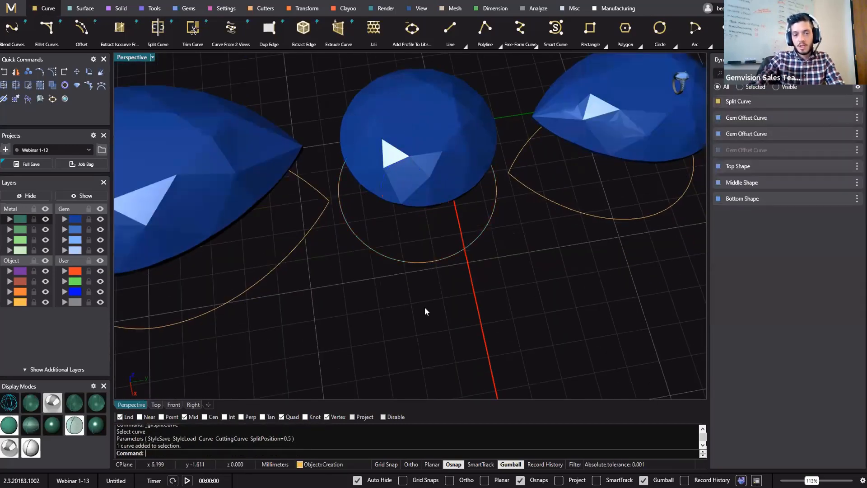
{"action": "left_click", "coordinate": [422, 260]}
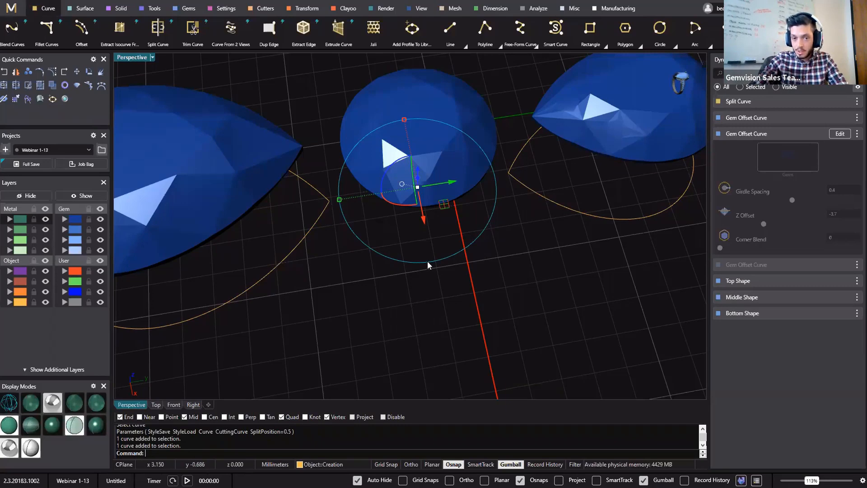
{"action": "right_click", "coordinate": [427, 270]}
{"action": "right_click_drag", "start_coordinate": [412, 300], "coordinate": [332, 237]}
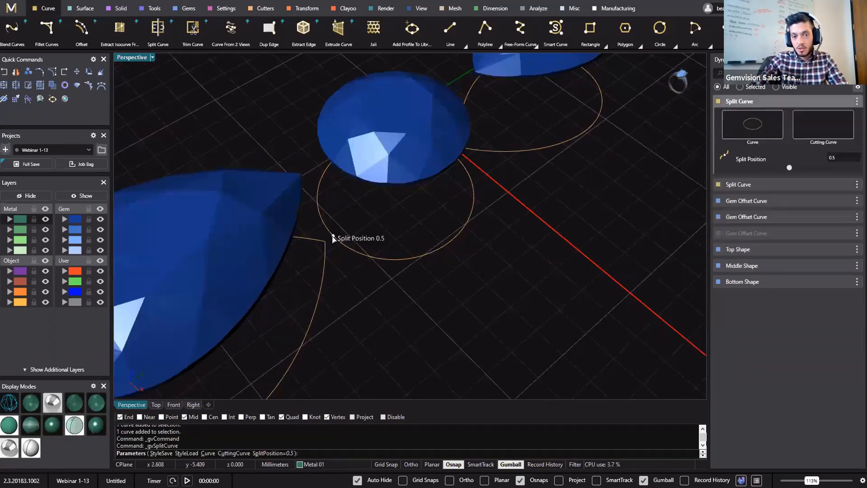
{"action": "left_click", "coordinate": [332, 238]}
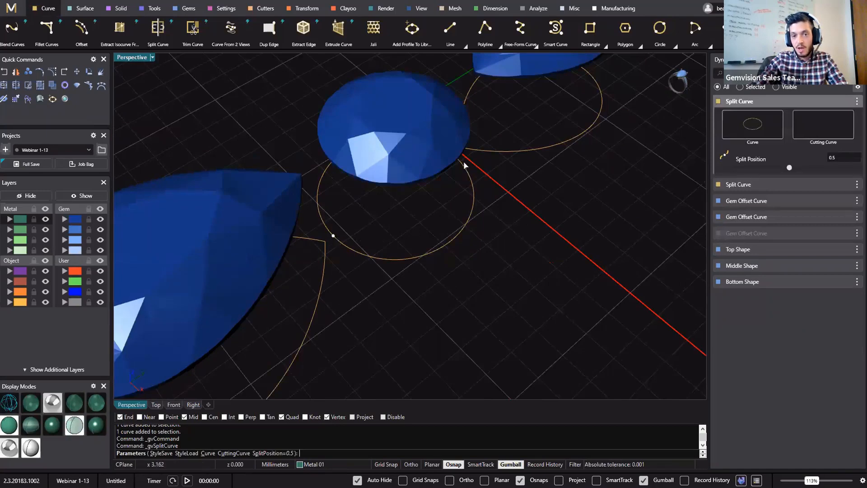
{"action": "right_click_drag", "start_coordinate": [459, 161], "coordinate": [503, 204]}
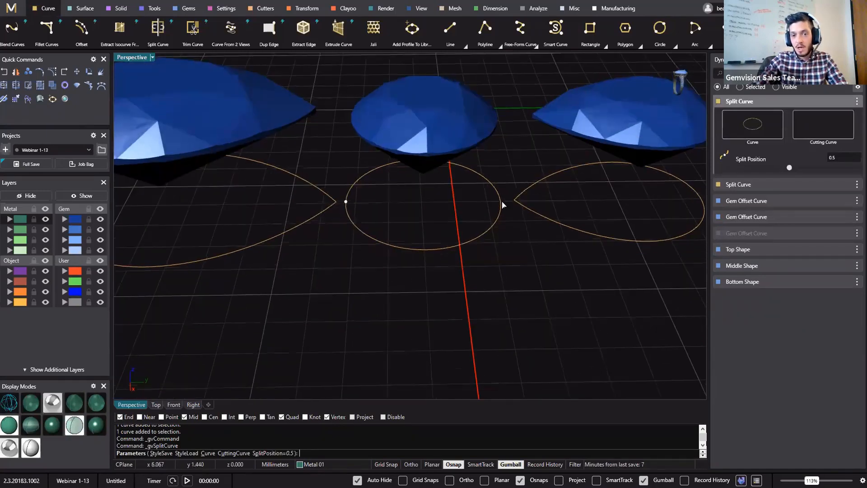
{"action": "key", "text": "Return"}
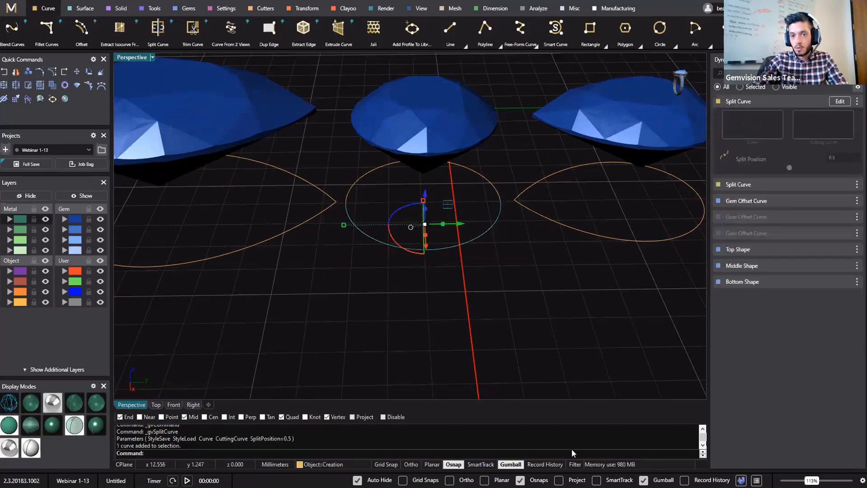
{"action": "left_click", "coordinate": [570, 322]}
{"action": "right_click_drag", "start_coordinate": [550, 290], "coordinate": [480, 286], "text": "shift"}
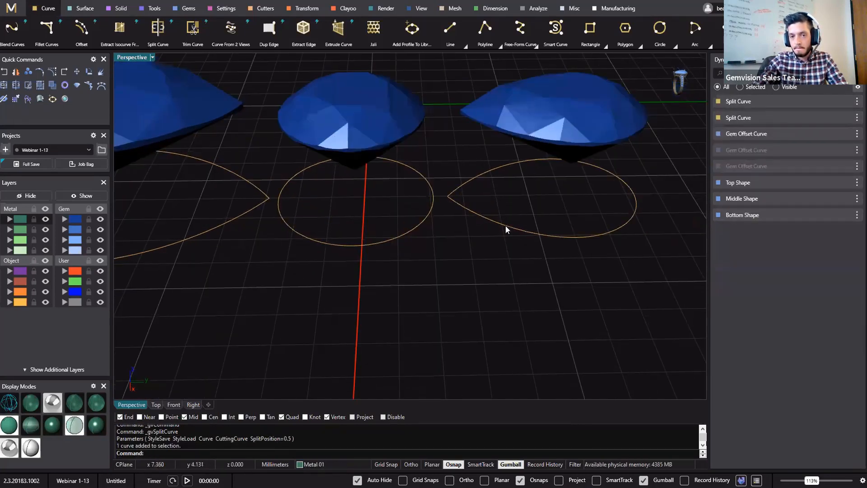
- Split the top pear's offset curve at its pointed tip, using split position 0.5
{"action": "left_click", "coordinate": [500, 222]}
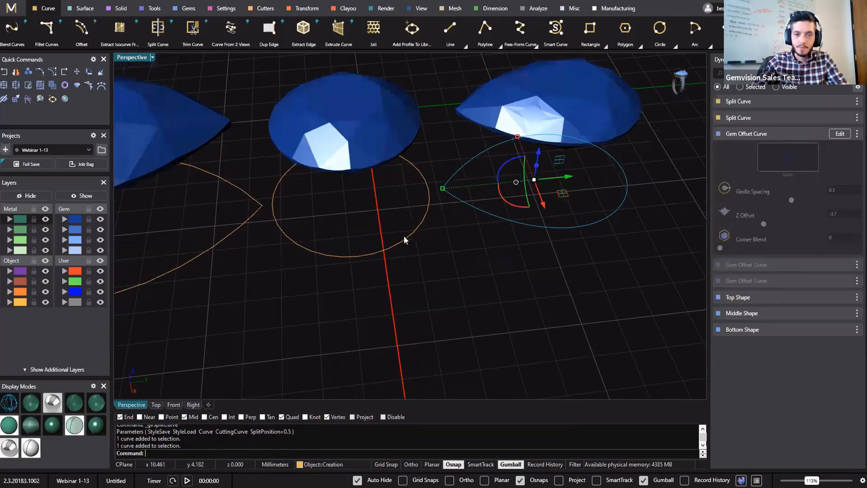
{"action": "right_click_drag", "start_coordinate": [402, 240], "coordinate": [449, 195]}
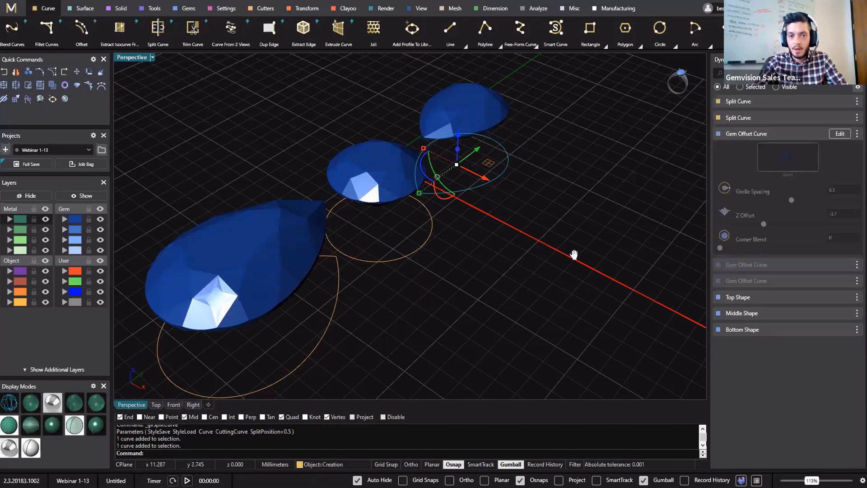
{"action": "right_click_drag", "start_coordinate": [573, 254], "coordinate": [504, 216], "text": "shift"}
{"action": "right_click", "coordinate": [503, 216]}
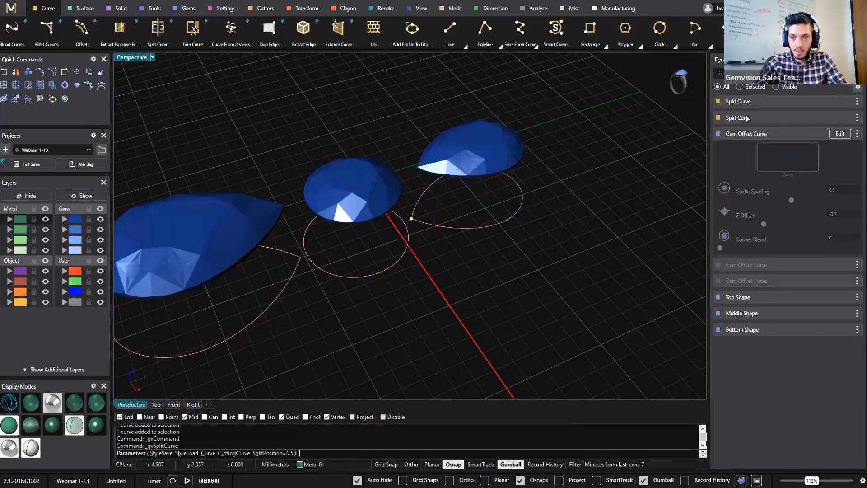
{"action": "right_click", "coordinate": [539, 241]}
- Examine the split halves of all three offset curves by selecting matching halves together and individually from several angles
{"action": "left_click", "coordinate": [444, 227]}
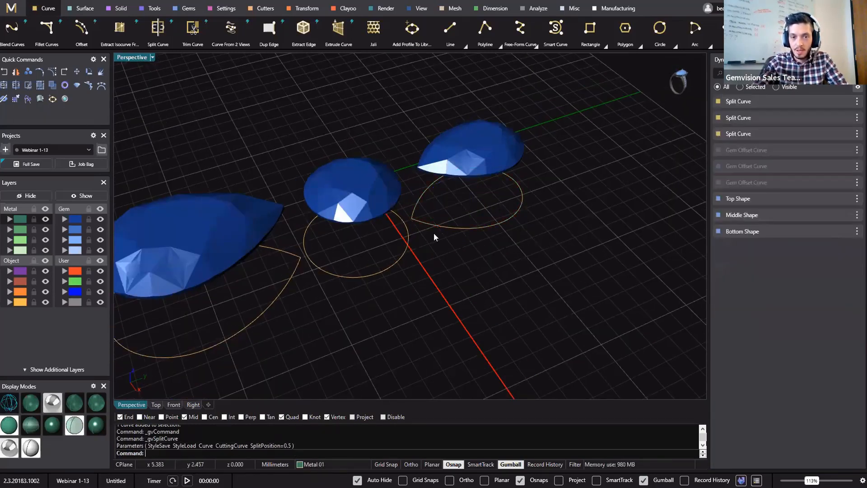
{"action": "left_click", "coordinate": [401, 219]}
{"action": "left_click", "coordinate": [288, 278], "text": "shift"}
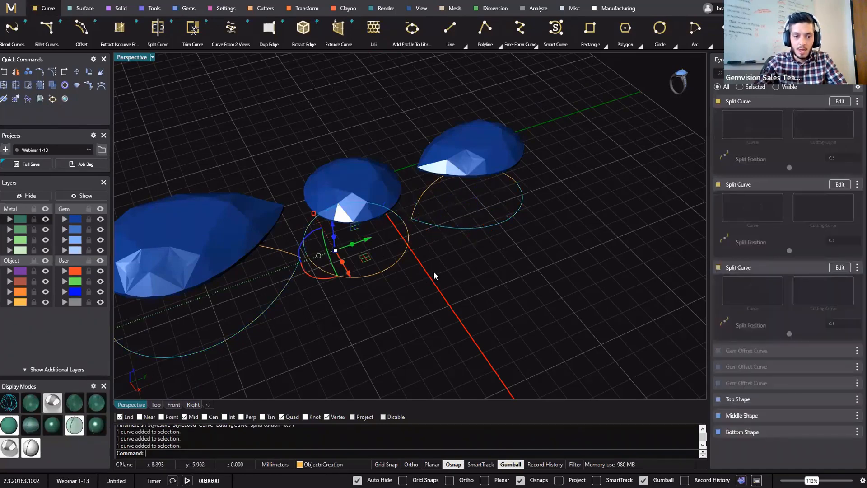
{"action": "right_click_drag", "start_coordinate": [433, 272], "coordinate": [505, 307], "text": "shift"}
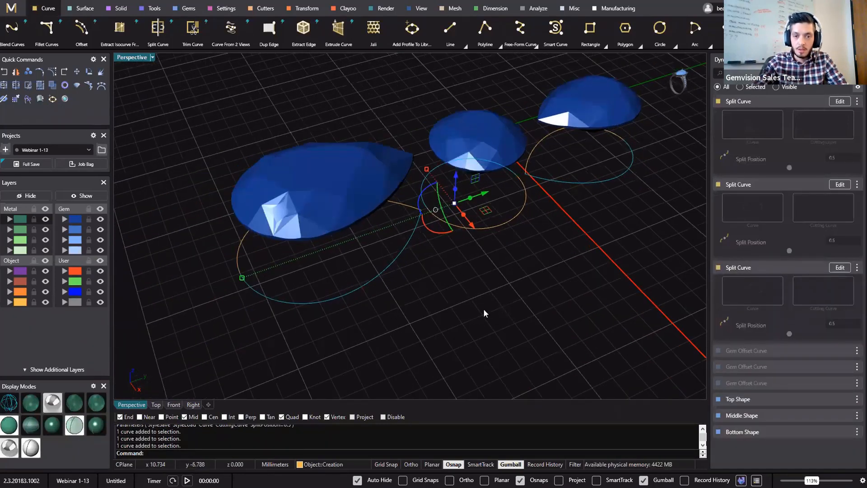
{"action": "left_click", "coordinate": [488, 308]}
{"action": "left_click", "coordinate": [416, 227]}
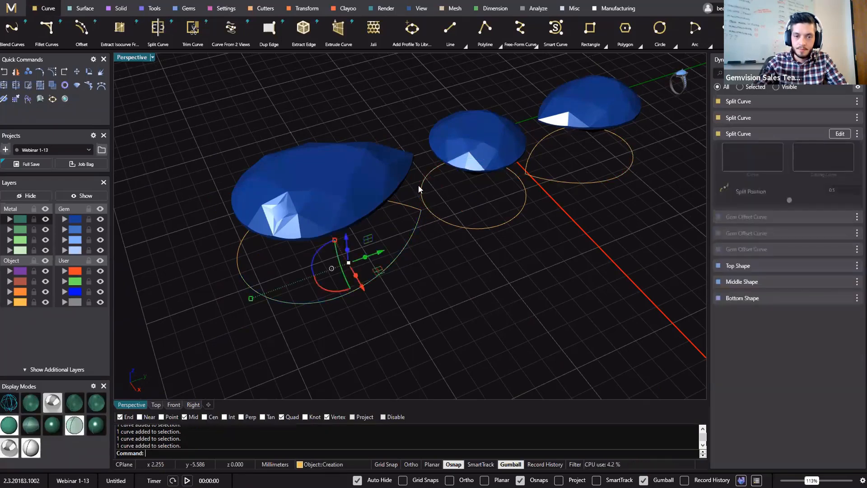
{"action": "left_click", "coordinate": [418, 186], "text": "shift"}
{"action": "left_click", "coordinate": [586, 180], "text": "shift"}
{"action": "left_click", "coordinate": [616, 315]}
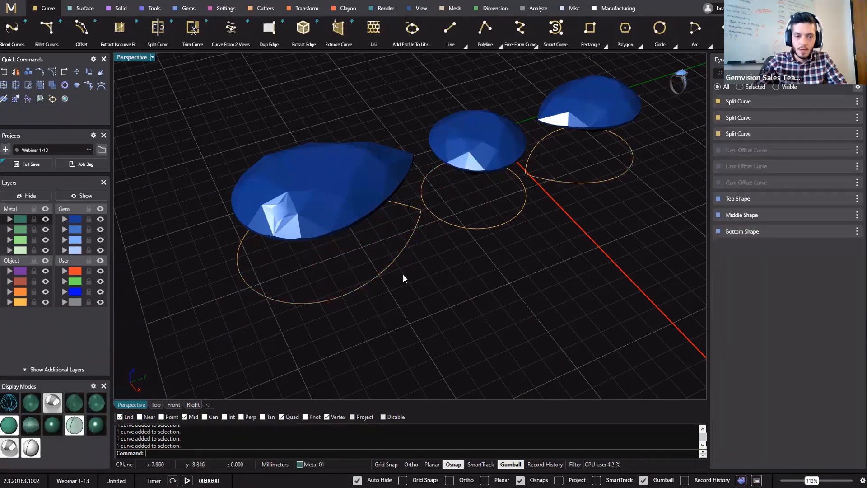
{"action": "left_click", "coordinate": [392, 260]}
{"action": "right_click_drag", "start_coordinate": [362, 230], "coordinate": [413, 223]}
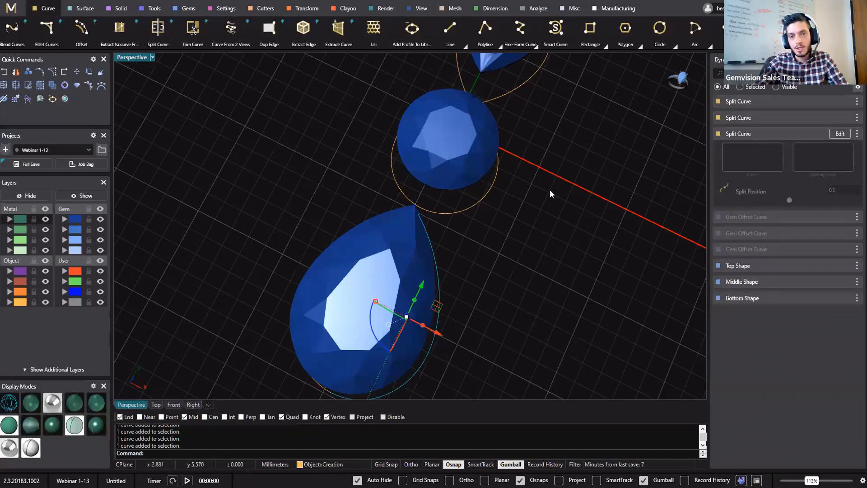
{"action": "left_click", "coordinate": [495, 300]}
{"action": "right_click_drag", "start_coordinate": [495, 300], "coordinate": [459, 230]}
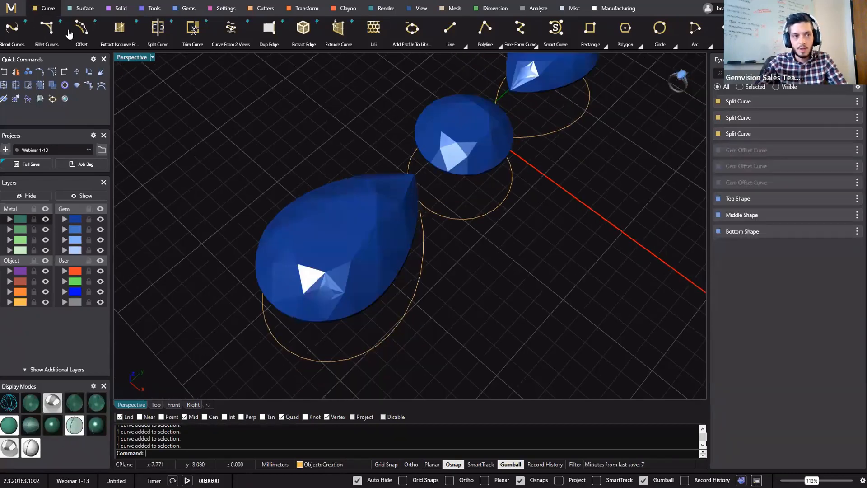
- Start a Blend Curves between a bottom pear curve half and the opposite round gem curve half, with second curve position 0.24
{"action": "left_click", "coordinate": [12, 28]}
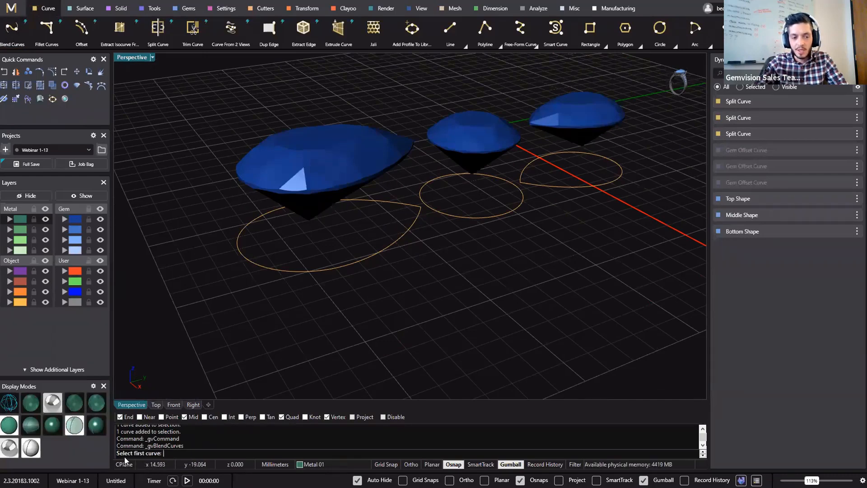
{"action": "left_click", "coordinate": [413, 227]}
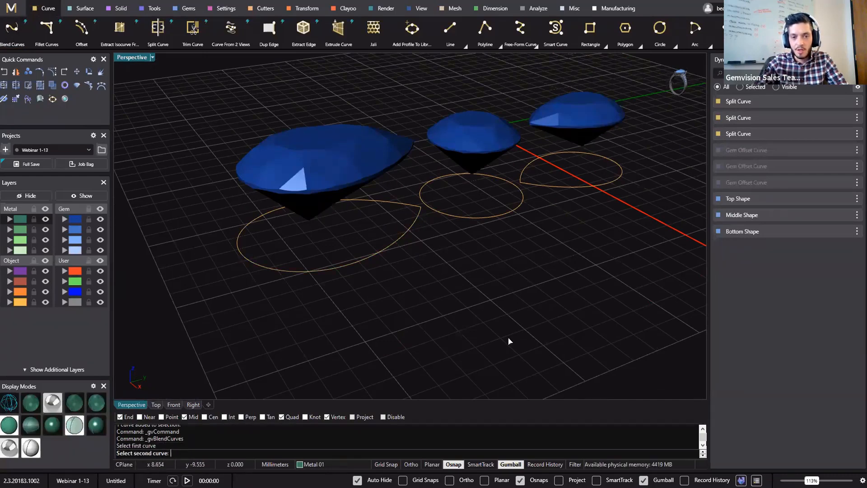
{"action": "left_click", "coordinate": [423, 192]}
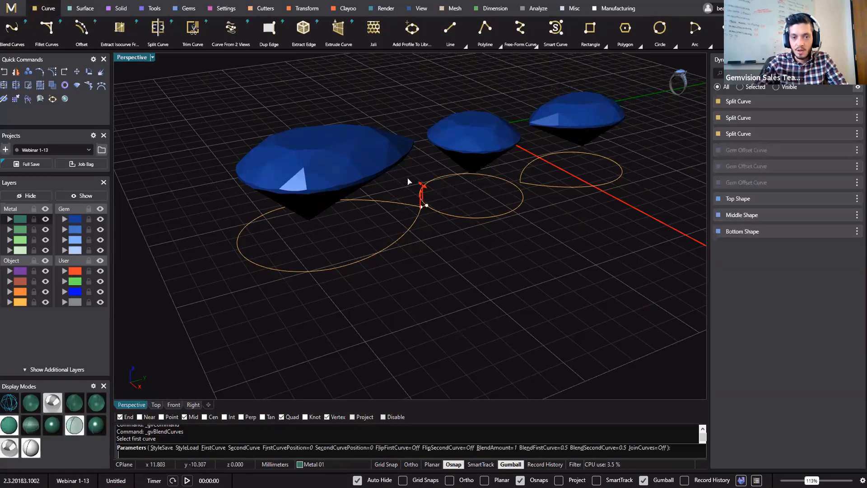
{"action": "scroll", "coordinate": [407, 181], "scroll_direction": "up", "scroll_amount": 5}
{"action": "left_click_drag", "start_coordinate": [455, 200], "coordinate": [440, 166]}
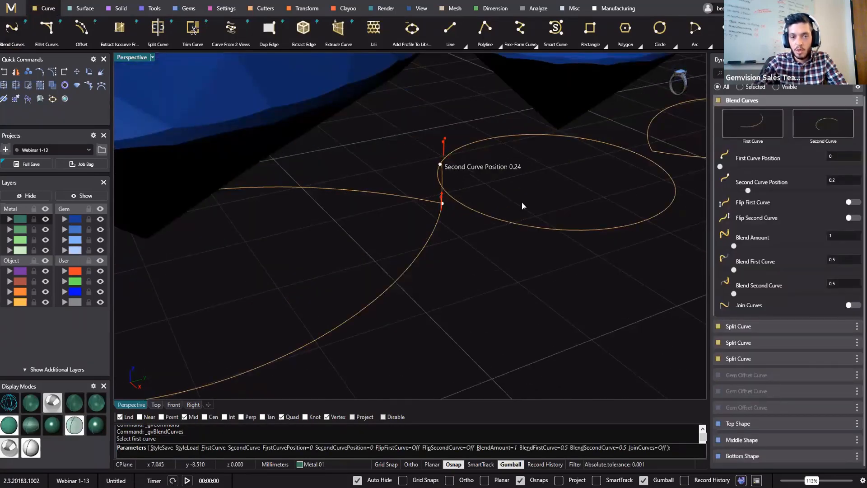
{"action": "right_click_drag", "start_coordinate": [530, 236], "coordinate": [549, 255]}
{"action": "scroll", "coordinate": [413, 141], "scroll_direction": "up", "scroll_amount": 8}
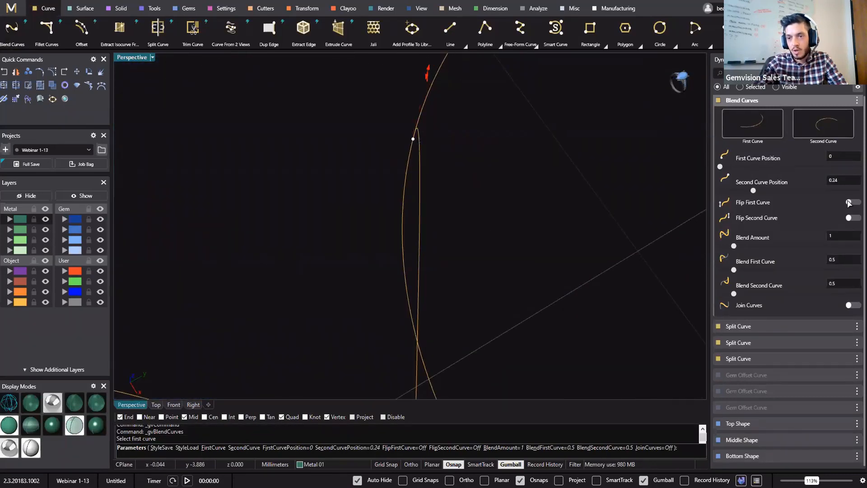
- Flip both the first and second curves in the blend between the bottom pear and the round gem
{"action": "left_click", "coordinate": [849, 203]}
{"action": "left_click", "coordinate": [849, 217]}
{"action": "left_click", "coordinate": [853, 203]}
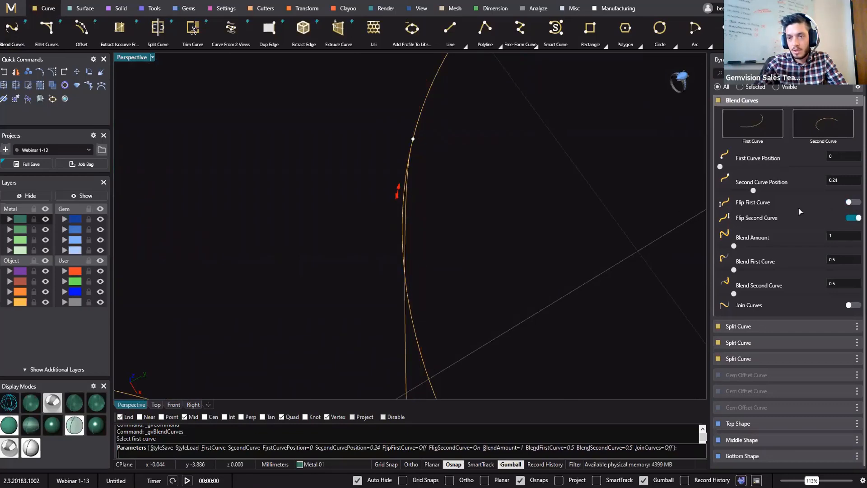
{"action": "scroll", "coordinate": [615, 248], "scroll_direction": "down", "scroll_amount": 9}
{"action": "right_click_drag", "start_coordinate": [615, 248], "coordinate": [541, 186], "text": "shift"}
{"action": "scroll", "coordinate": [540, 186], "scroll_direction": "up", "scroll_amount": 8}
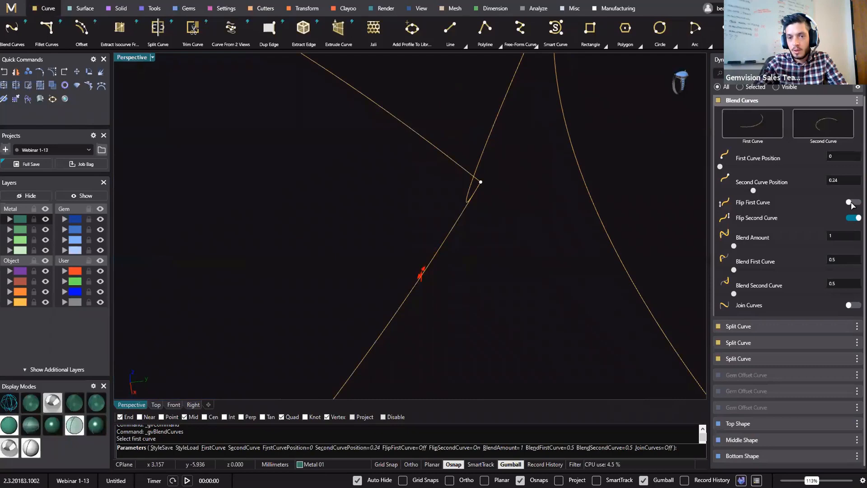
{"action": "left_click", "coordinate": [851, 203]}
- Set the blend's first curve position to 0.12 on the bottom pear and its second curve position to 0.17 on the round gem
{"action": "scroll", "coordinate": [487, 228], "scroll_direction": "down", "scroll_amount": 10}
{"action": "right_click_drag", "start_coordinate": [472, 248], "coordinate": [426, 141]}
{"action": "scroll", "coordinate": [424, 141], "scroll_direction": "up", "scroll_amount": 2}
{"action": "left_click_drag", "start_coordinate": [424, 140], "coordinate": [466, 196]}
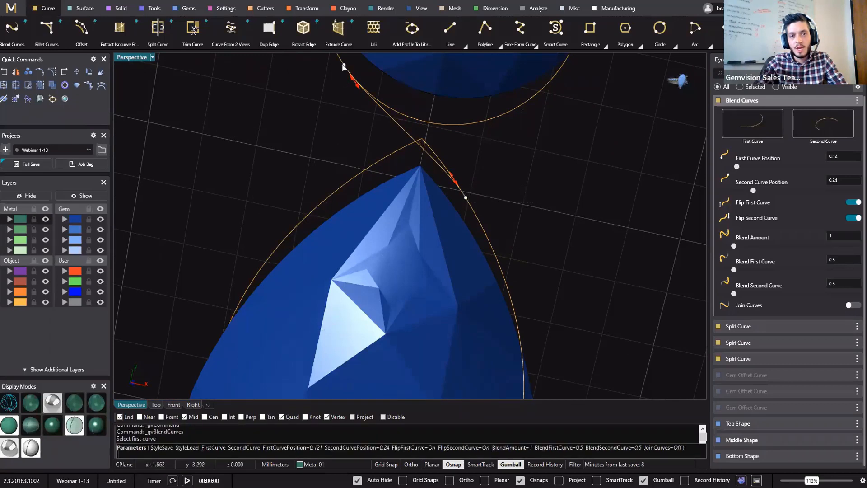
{"action": "left_click_drag", "start_coordinate": [343, 67], "coordinate": [364, 89]}
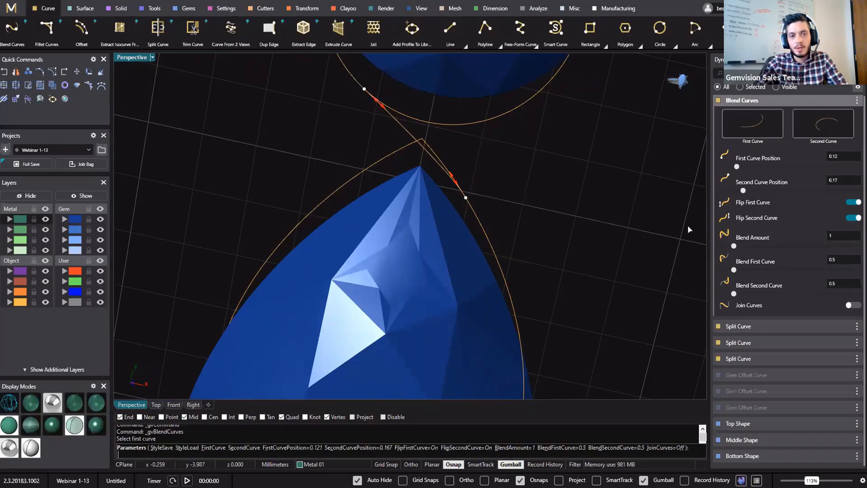
- Set the blend amount to 2, join the curves, and finish the blend between the bottom pear and the round gem
{"action": "left_click_drag", "start_coordinate": [736, 247], "coordinate": [737, 248]}
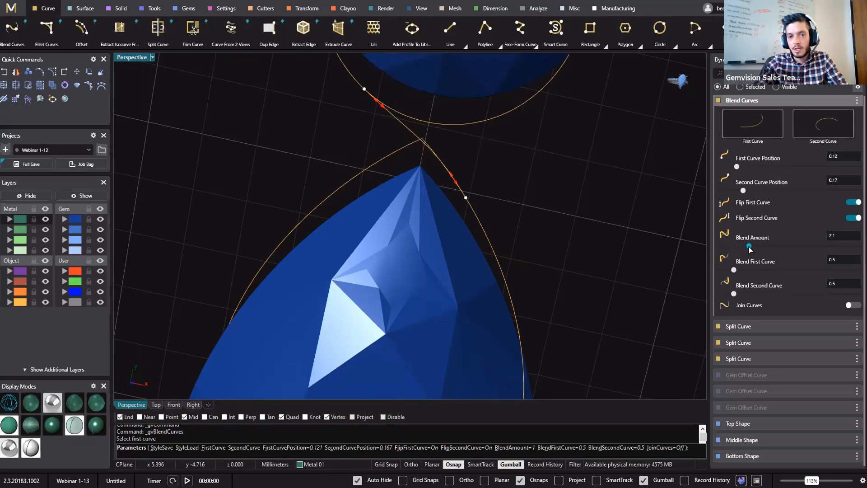
{"action": "scroll", "coordinate": [540, 207], "scroll_direction": "down", "scroll_amount": 4}
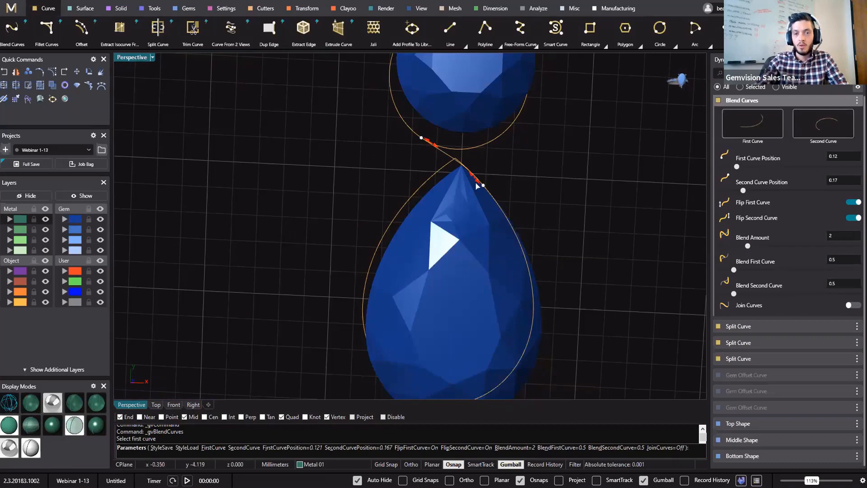
{"action": "right_click_drag", "start_coordinate": [510, 246], "coordinate": [511, 289], "text": "shift"}
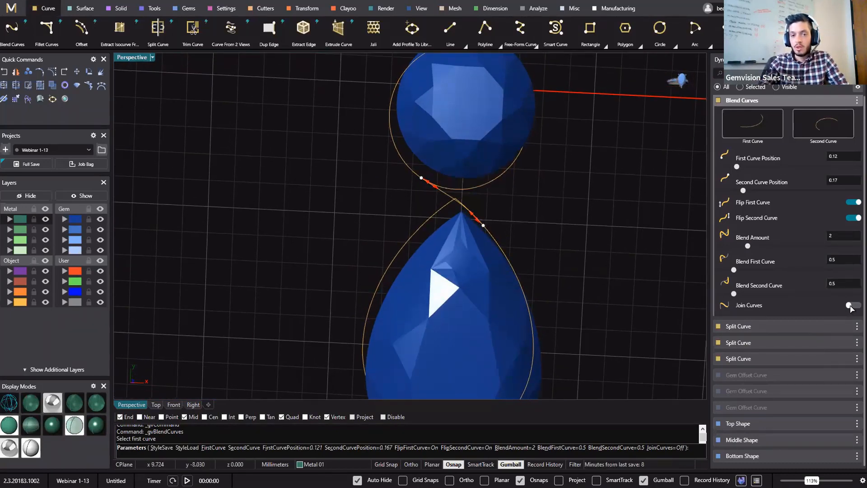
{"action": "left_click", "coordinate": [851, 305]}
{"action": "right_click_drag", "start_coordinate": [539, 247], "coordinate": [461, 225]}
{"action": "scroll", "coordinate": [497, 254], "scroll_direction": "up", "scroll_amount": 5}
{"action": "scroll", "coordinate": [594, 283], "scroll_direction": "down", "scroll_amount": 5}
{"action": "right_click", "coordinate": [554, 252]}
{"action": "left_click", "coordinate": [439, 229]}
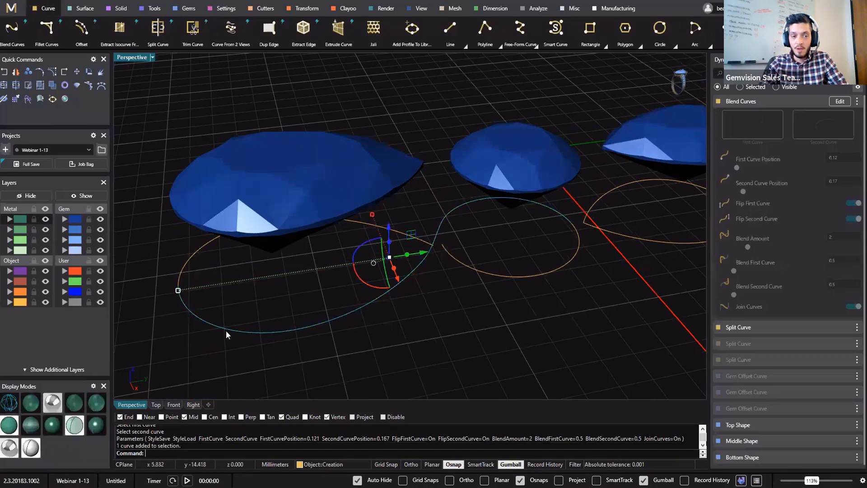
{"action": "left_click", "coordinate": [635, 334]}
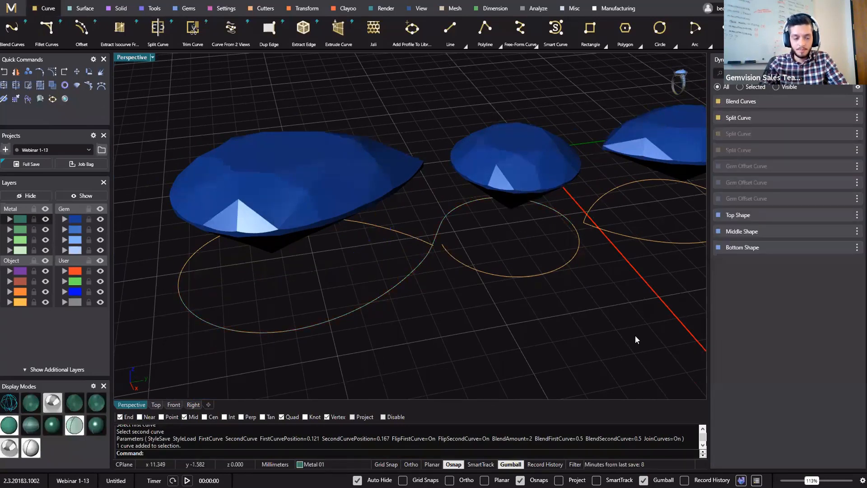
- Start a blend from the joined curve around the round gem to the top pear's opposite half, with curve positions 0.95 and 0.84
{"action": "right_click_drag", "start_coordinate": [635, 334], "coordinate": [472, 202]}
{"action": "right_click", "coordinate": [473, 202]}
{"action": "scroll", "coordinate": [462, 202], "scroll_direction": "up", "scroll_amount": 6}
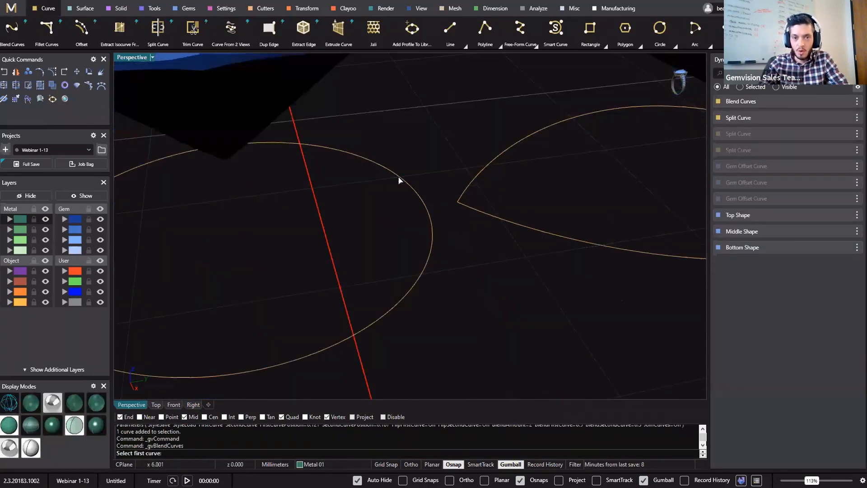
{"action": "left_click", "coordinate": [368, 162]}
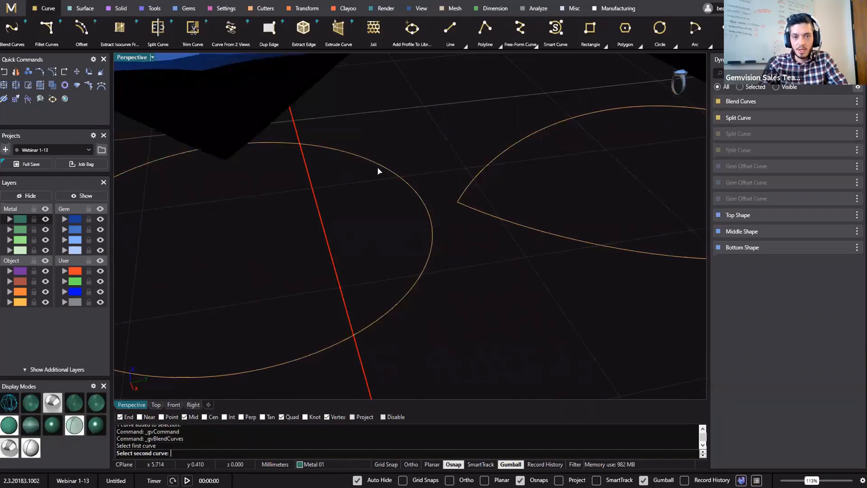
{"action": "left_click", "coordinate": [478, 210]}
{"action": "scroll", "coordinate": [481, 377], "scroll_direction": "down", "scroll_amount": 6}
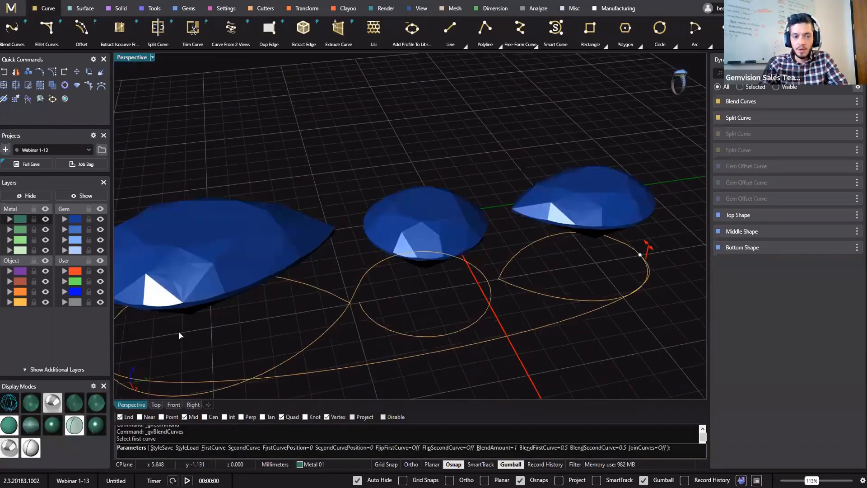
{"action": "left_click_drag", "start_coordinate": [136, 286], "coordinate": [493, 222]}
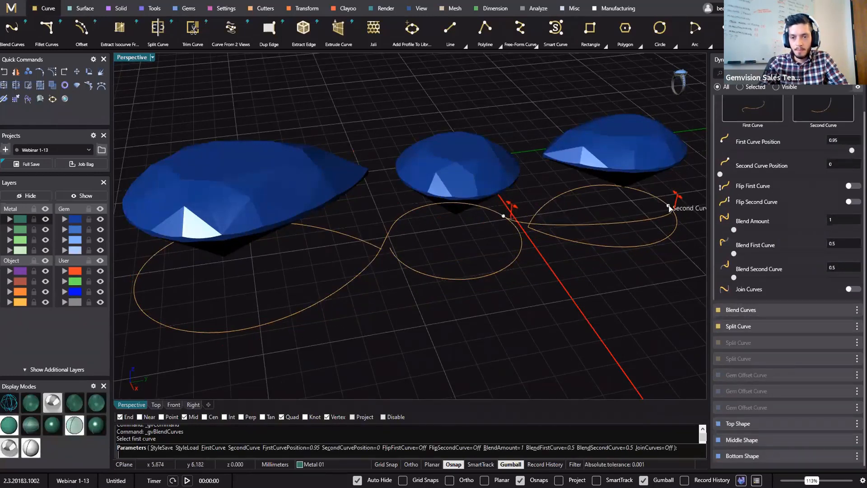
{"action": "left_click_drag", "start_coordinate": [668, 206], "coordinate": [559, 238]}
- Set the blend amount between the round gem and the top pear to 1.8
{"action": "right_click_drag", "start_coordinate": [648, 320], "coordinate": [505, 129]}
{"action": "scroll", "coordinate": [501, 131], "scroll_direction": "up", "scroll_amount": 8}
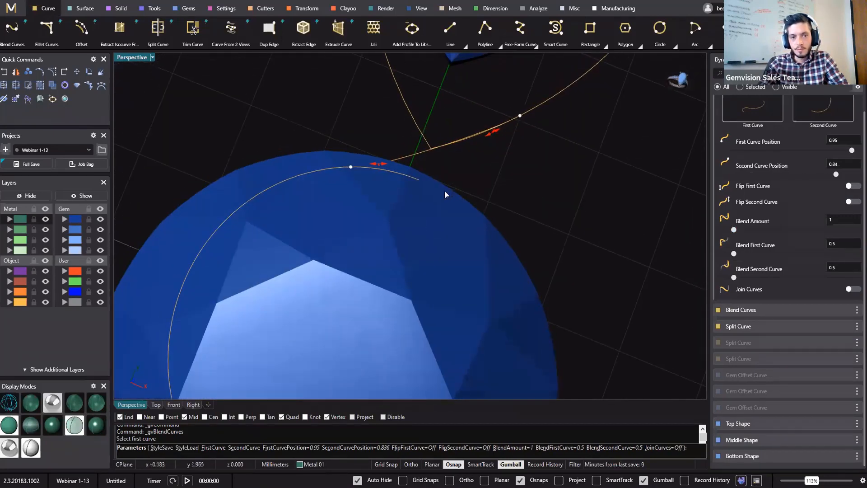
{"action": "right_click_drag", "start_coordinate": [445, 191], "coordinate": [563, 221], "text": "shift"}
{"action": "left_click_drag", "start_coordinate": [735, 230], "coordinate": [745, 230]}
- Refine the round-to-top-pear blend to first curve position 0.93 and second curve position 0.81
{"action": "right_click_drag", "start_coordinate": [587, 145], "coordinate": [454, 153]}
{"action": "scroll", "coordinate": [461, 167], "scroll_direction": "up", "scroll_amount": 10}
{"action": "left_click_drag", "start_coordinate": [369, 118], "coordinate": [347, 102]}
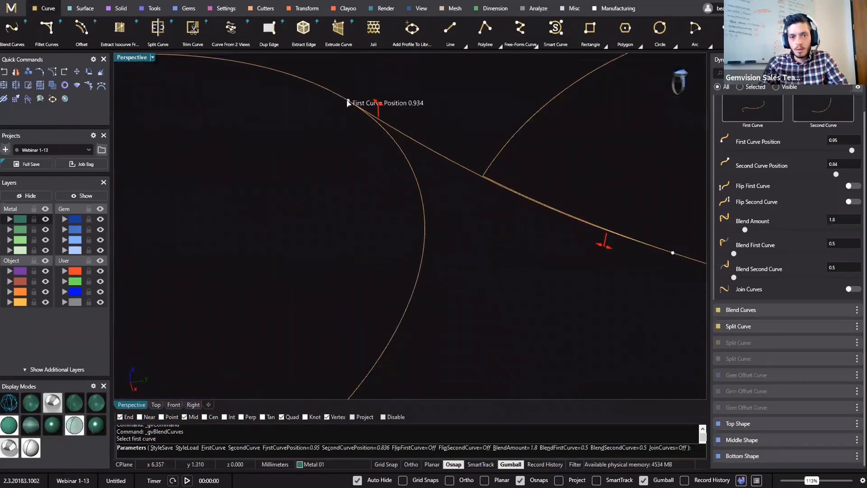
{"action": "scroll", "coordinate": [354, 114], "scroll_direction": "down", "scroll_amount": 8}
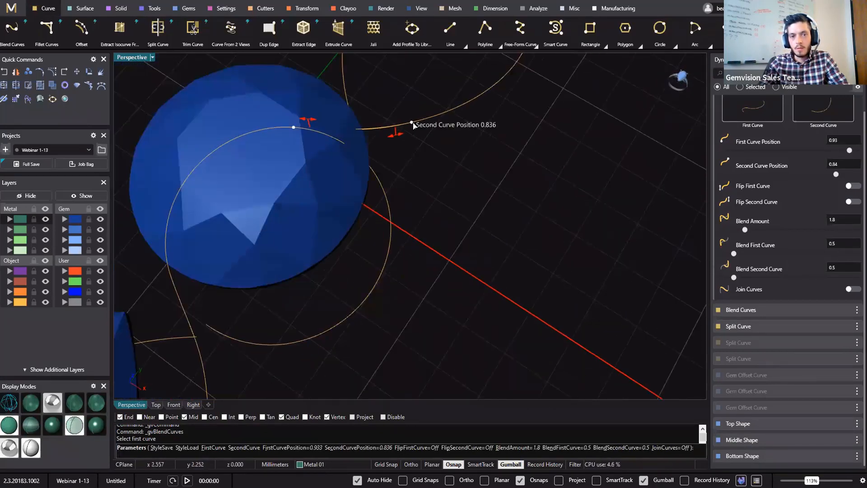
{"action": "left_click_drag", "start_coordinate": [389, 127], "coordinate": [395, 134]}
- Turn on joining for the blend between the round gem and the top pear, and finish the blend
{"action": "right_click_drag", "start_coordinate": [395, 133], "coordinate": [322, 118]}
{"action": "scroll", "coordinate": [366, 182], "scroll_direction": "down", "scroll_amount": 6}
{"action": "double_click", "coordinate": [131, 57]}
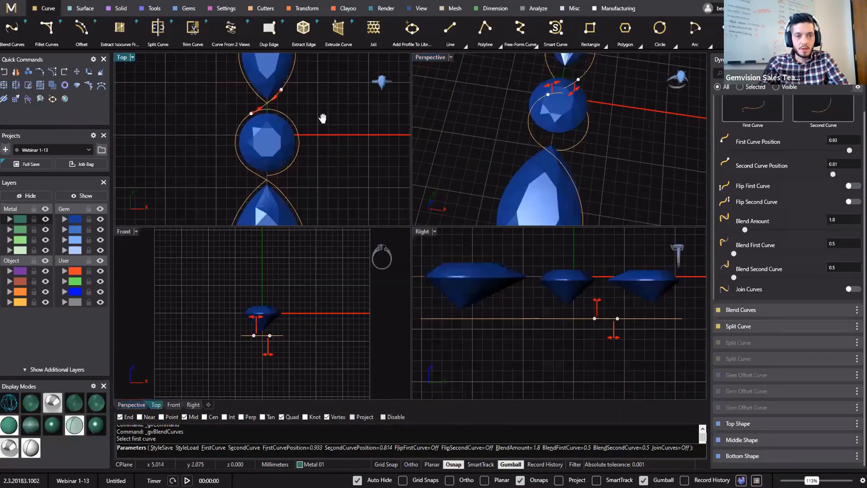
{"action": "scroll", "coordinate": [275, 175], "scroll_direction": "up", "scroll_amount": 1}
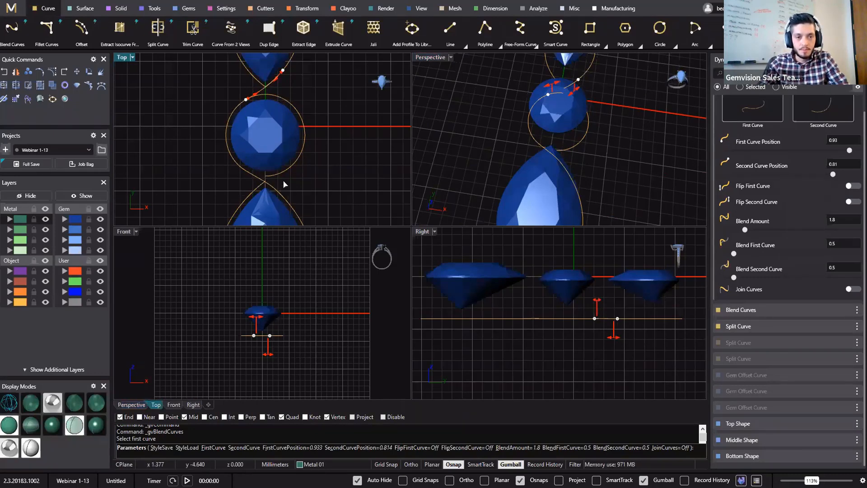
{"action": "right_click_drag", "start_coordinate": [307, 101], "coordinate": [331, 103]}
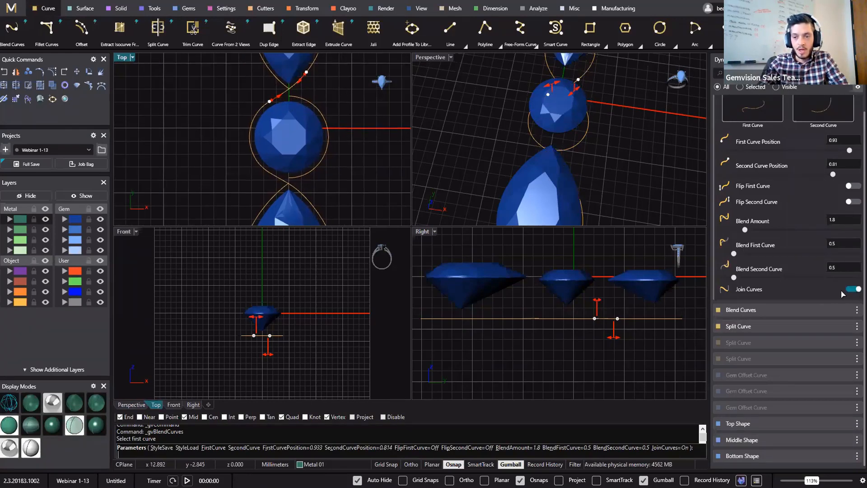
{"action": "scroll", "coordinate": [305, 136], "scroll_direction": "up", "scroll_amount": 5}
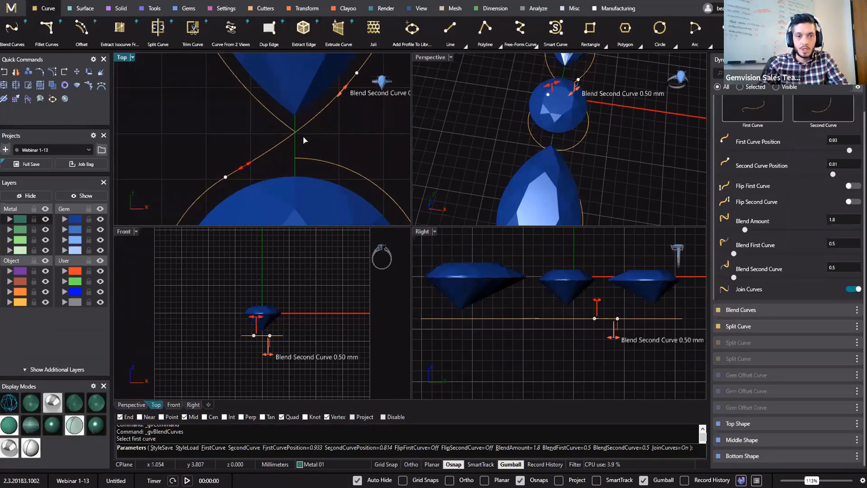
{"action": "scroll", "coordinate": [276, 160], "scroll_direction": "down", "scroll_amount": 5}
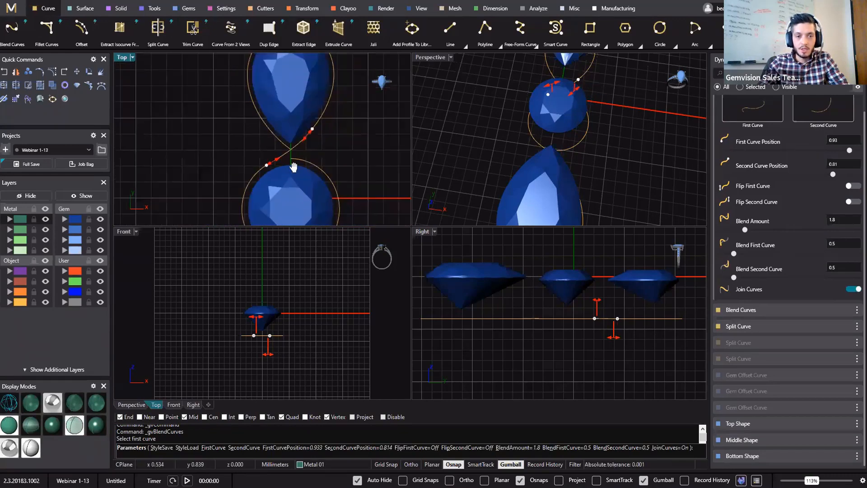
{"action": "key", "text": "Return"}
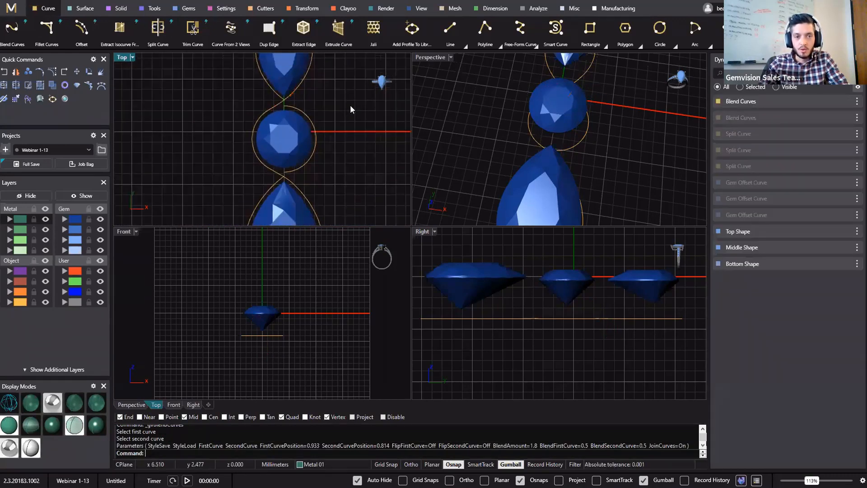
- Examine the joined curve that weaves beneath the three gems against the leftover curve halves
{"action": "double_click", "coordinate": [433, 58]}
{"action": "right_click_drag", "start_coordinate": [497, 193], "coordinate": [466, 162]}
{"action": "right_click_drag", "start_coordinate": [458, 194], "coordinate": [394, 186]}
{"action": "left_click", "coordinate": [573, 205]}
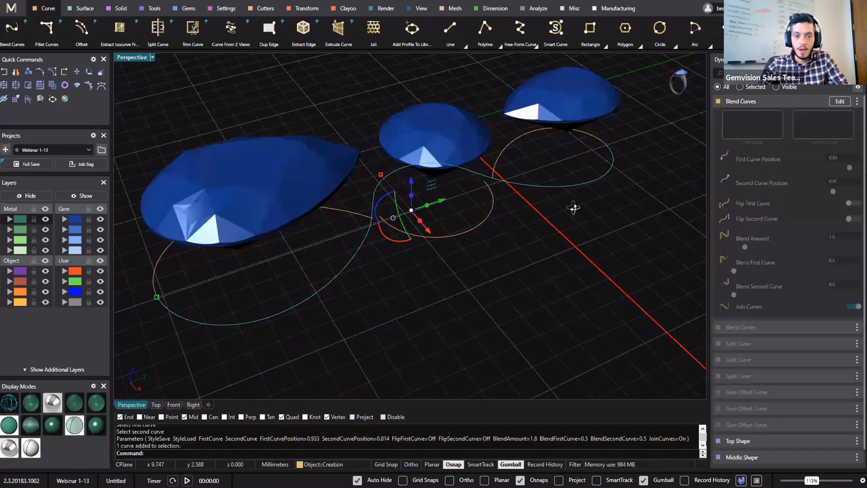
{"action": "right_click_drag", "start_coordinate": [648, 200], "coordinate": [528, 204]}
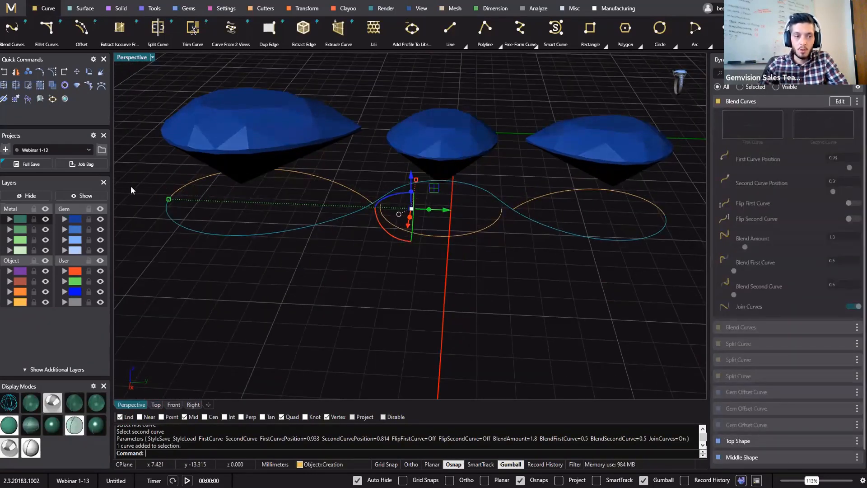
{"action": "left_click", "coordinate": [312, 289]}
{"action": "right_click_drag", "start_coordinate": [290, 265], "coordinate": [465, 270]}
{"action": "left_click", "coordinate": [364, 229]}
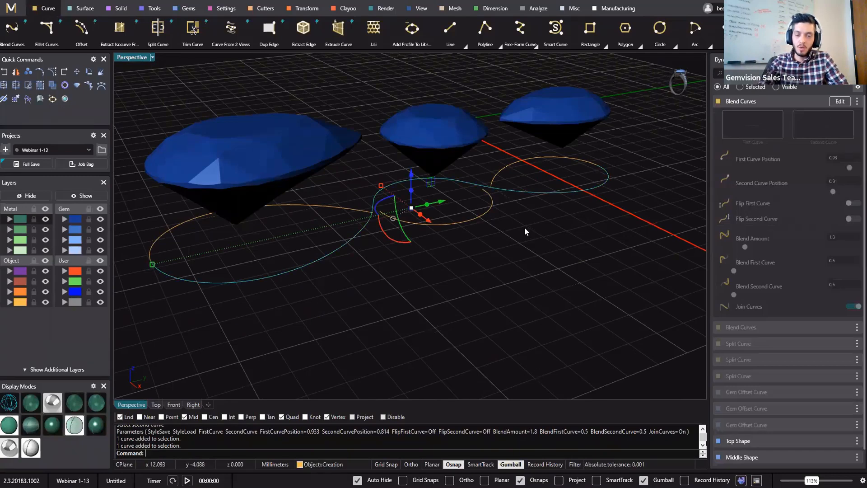
{"action": "right_click_drag", "start_coordinate": [435, 294], "coordinate": [358, 215]}
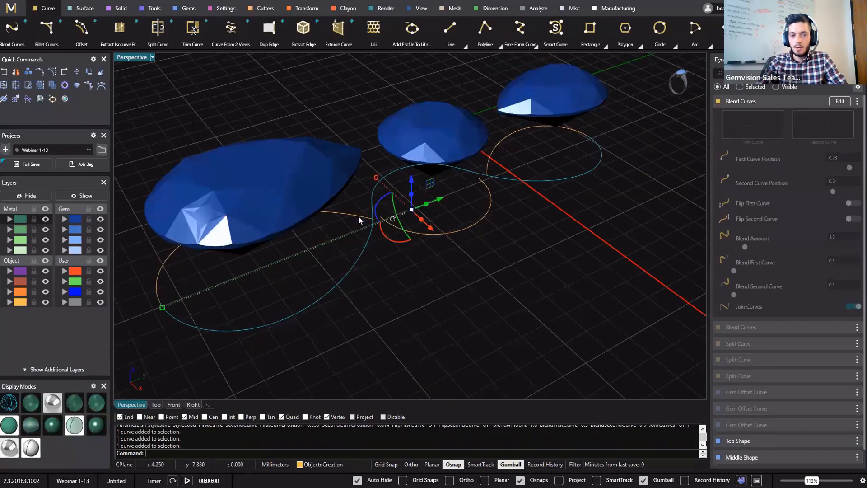
- Hide the three leftover split curve halves beneath the bottom pear, round gem and top pear
{"action": "left_click", "coordinate": [359, 215]}
{"action": "left_click", "coordinate": [411, 232], "text": "shift"}
{"action": "left_click", "coordinate": [498, 148], "text": "shift"}
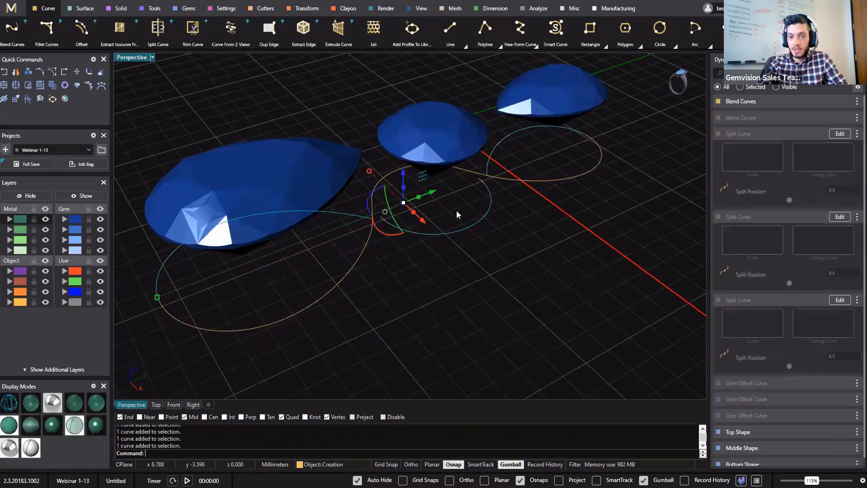
{"action": "right_click_drag", "start_coordinate": [456, 210], "coordinate": [469, 208]}
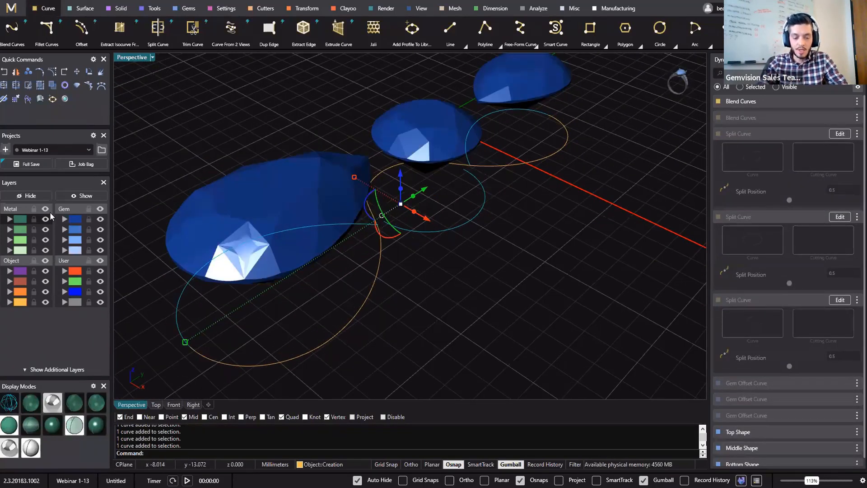
{"action": "type", "text": "gvHide"}
{"action": "key", "text": "Return"}
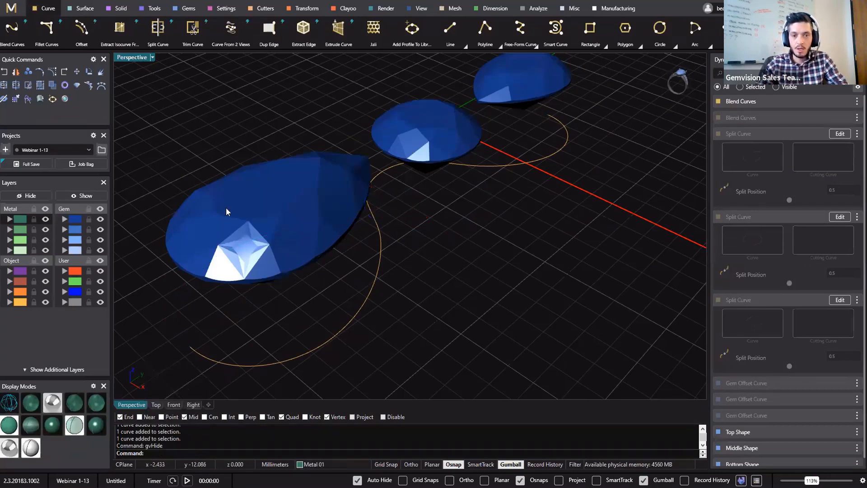
- Mirror the joined curve with the Y Mirror option to create the crossing curve on the opposite side
{"action": "right_click_drag", "start_coordinate": [447, 226], "coordinate": [510, 208]}
{"action": "left_click", "coordinate": [322, 226]}
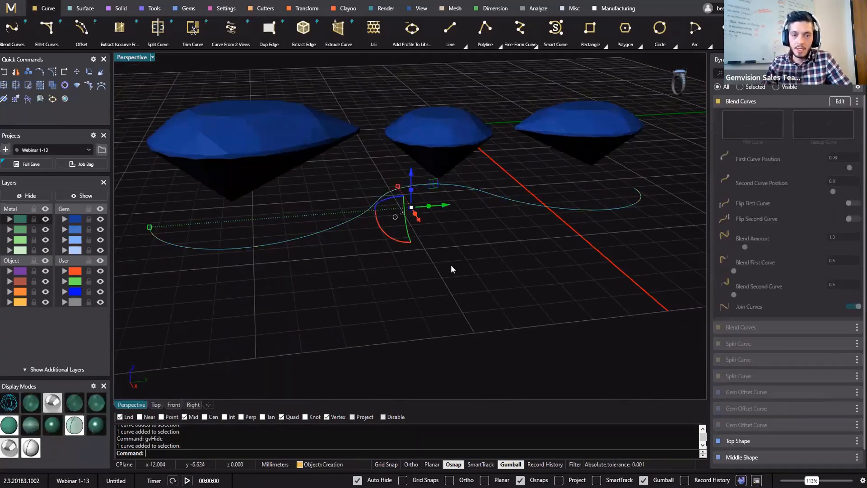
{"action": "right_click_drag", "start_coordinate": [451, 267], "coordinate": [500, 282]}
{"action": "right_click_drag", "start_coordinate": [436, 153], "coordinate": [458, 150], "text": "shift"}
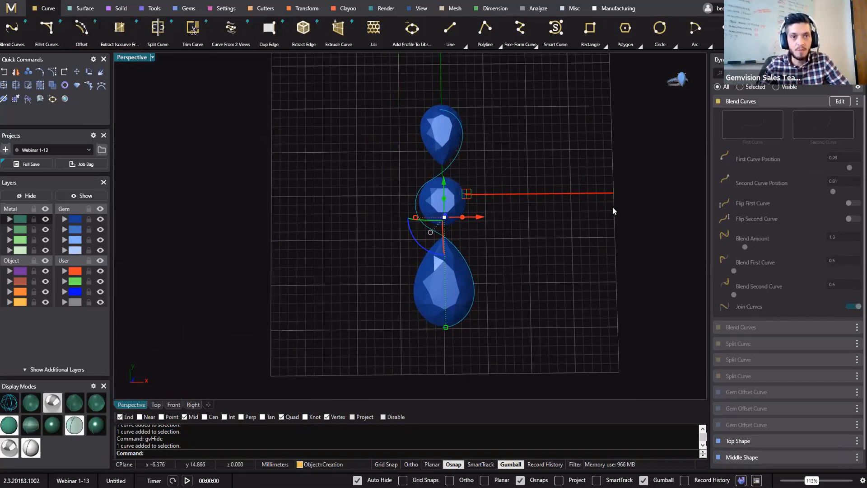
{"action": "left_click", "coordinate": [307, 8]}
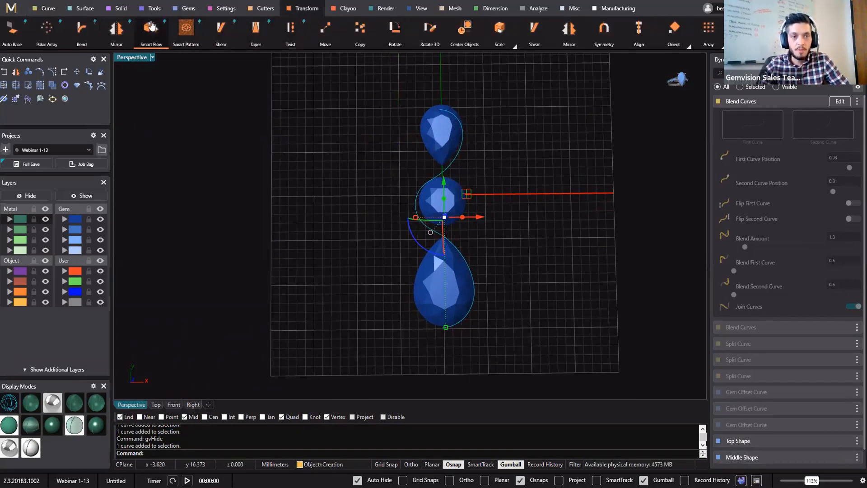
{"action": "left_click", "coordinate": [116, 28]}
{"action": "right_click_drag", "start_coordinate": [570, 218], "coordinate": [544, 279]}
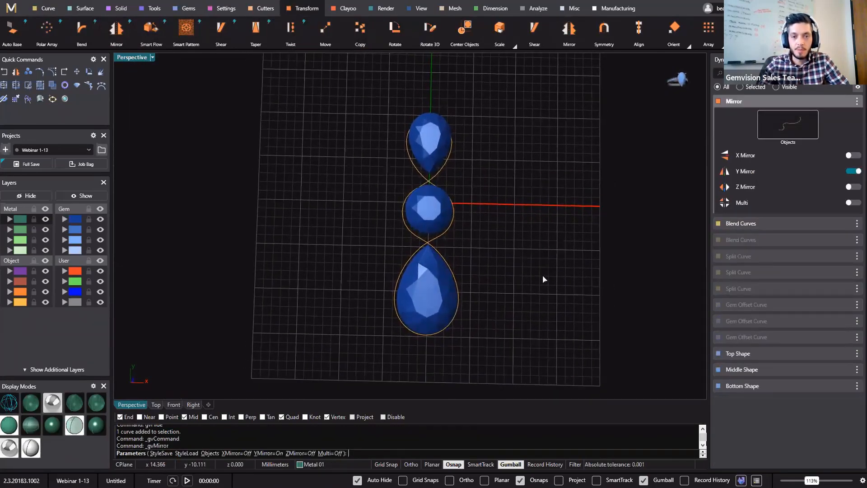
{"action": "right_click_drag", "start_coordinate": [451, 169], "coordinate": [529, 155]}
{"action": "right_click", "coordinate": [528, 153]}
- Examine the joined curve and its mirrored copy beneath the three gems
{"action": "right_click_drag", "start_coordinate": [576, 259], "coordinate": [392, 257]}
{"action": "left_click", "coordinate": [392, 256]}
{"action": "left_click", "coordinate": [453, 240]}
{"action": "left_click", "coordinate": [558, 302]}
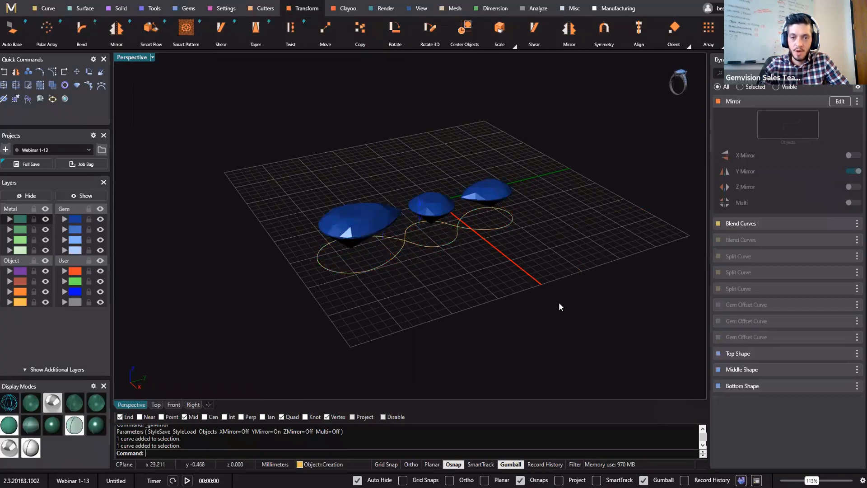
{"action": "left_click", "coordinate": [376, 266]}
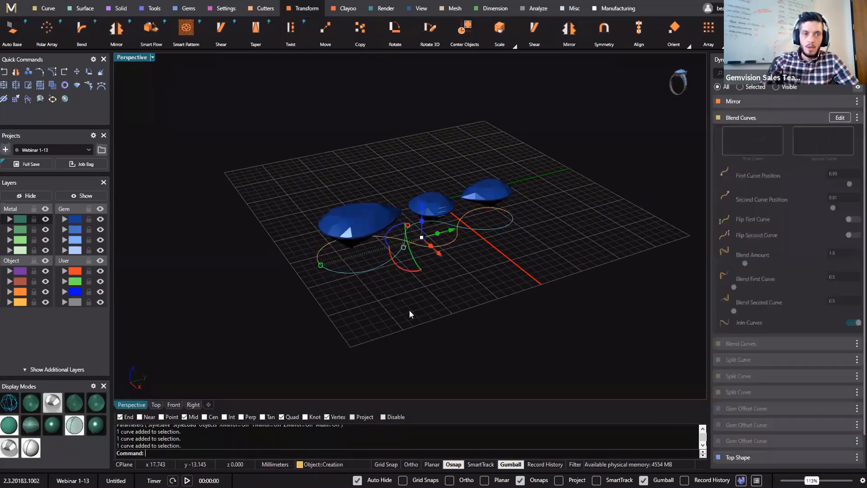
{"action": "left_click", "coordinate": [48, 10]}
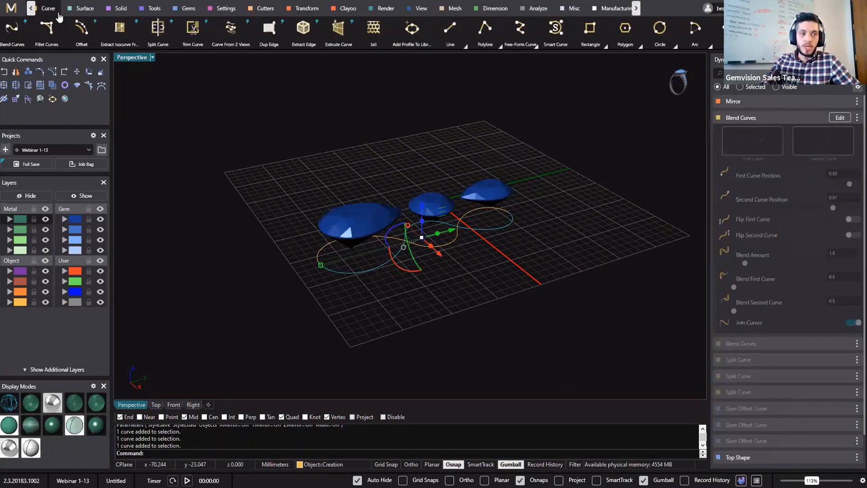
{"action": "left_click", "coordinate": [154, 9]}
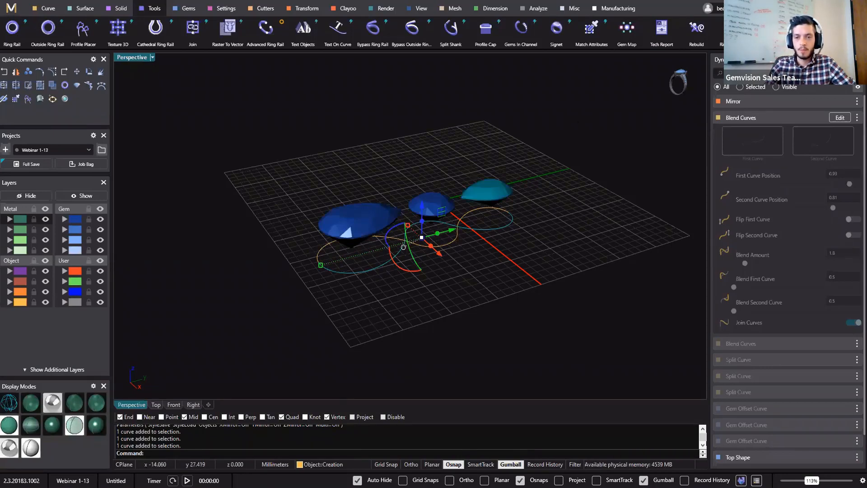
{"action": "left_click", "coordinate": [435, 336]}
{"action": "right_click_drag", "start_coordinate": [368, 277], "coordinate": [478, 337]}
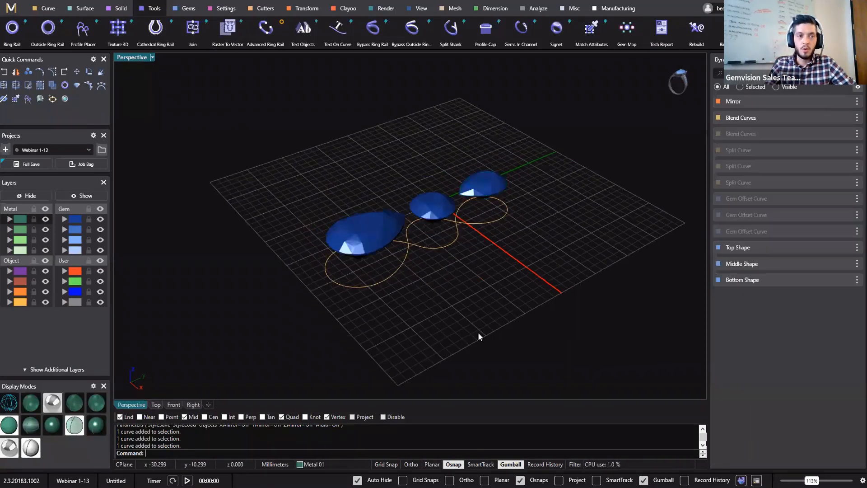
- Start Profile Placer on the joined blend curve and set the placed profile's height to 5.4 mm
{"action": "left_click", "coordinate": [373, 283]}
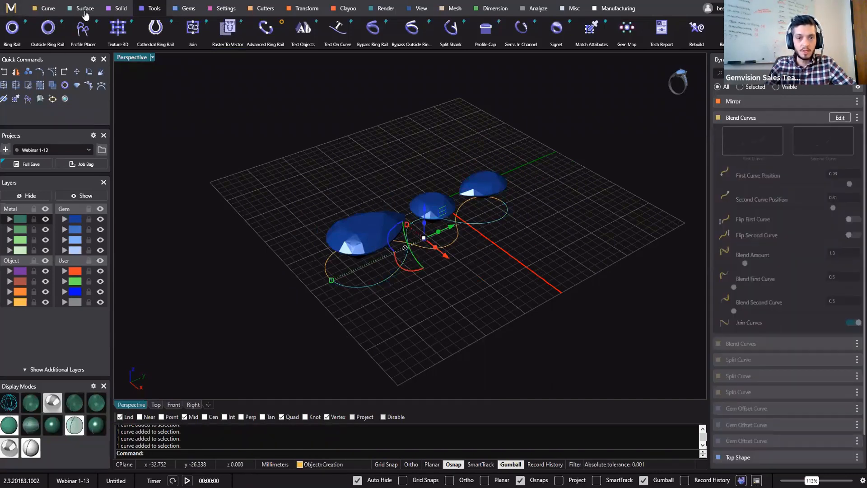
{"action": "mouse_move", "coordinate": [391, 275]}
{"action": "right_mouse_down"}
{"action": "mouse_move", "coordinate": [356, 312]}
{"action": "mouse_move", "coordinate": [401, 271]}
{"action": "right_mouse_up"}
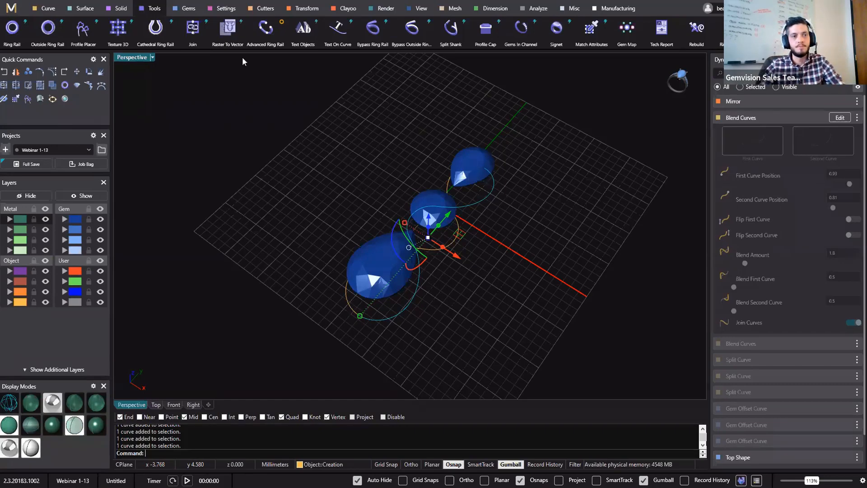
{"action": "right_click_drag", "start_coordinate": [447, 271], "coordinate": [330, 236]}
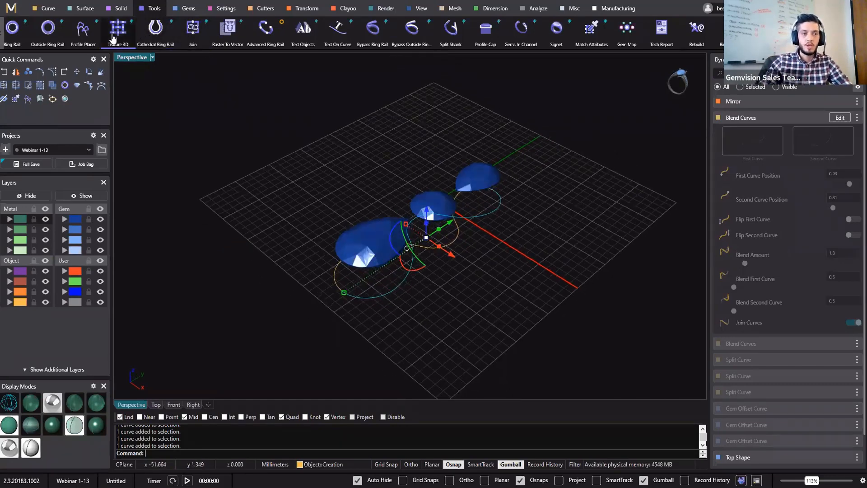
{"action": "left_click", "coordinate": [79, 28]}
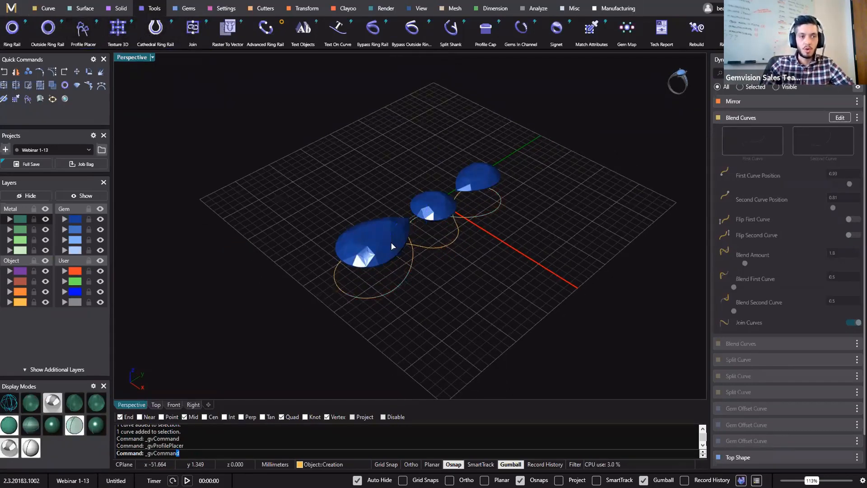
{"action": "right_click_drag", "start_coordinate": [345, 267], "coordinate": [293, 218]}
{"action": "mouse_move", "coordinate": [292, 204]}
{"action": "left_mouse_down"}
{"action": "mouse_move", "coordinate": [287, 217]}
{"action": "mouse_move", "coordinate": [292, 201]}
{"action": "left_mouse_up"}
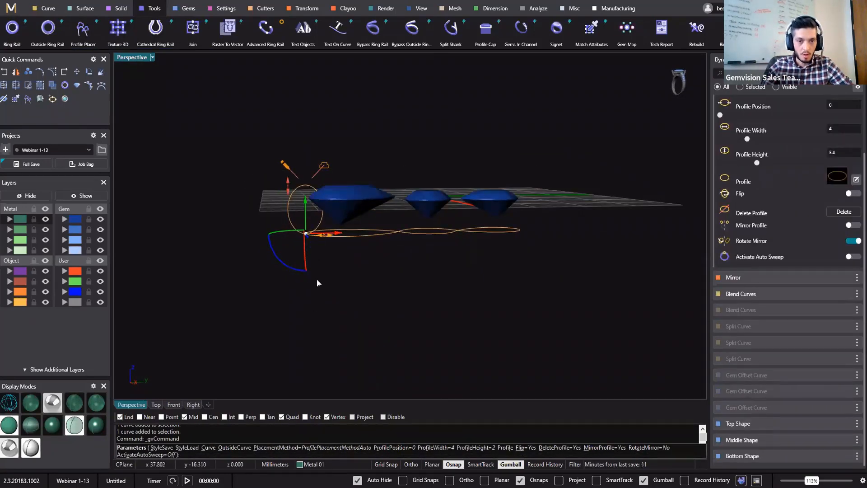
- Change the placed profile's shape to profile 02 from the Shank library
{"action": "right_click_drag", "start_coordinate": [316, 283], "coordinate": [384, 291]}
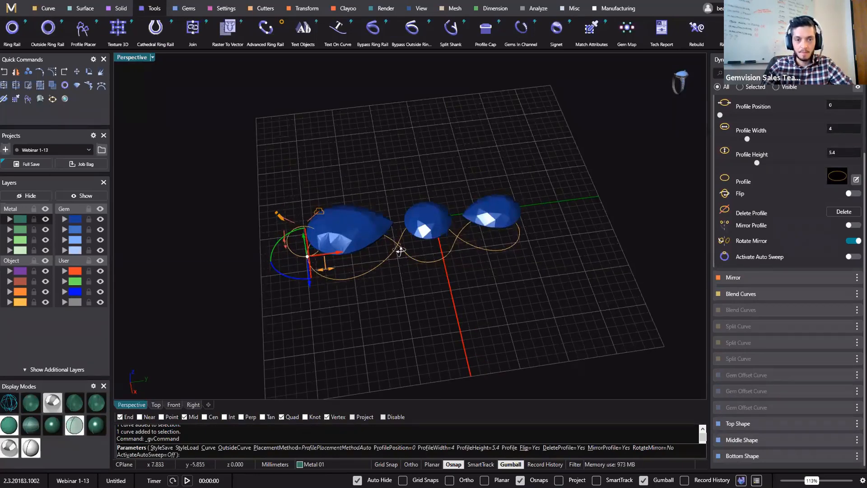
{"action": "right_click_drag", "start_coordinate": [398, 250], "coordinate": [396, 229]}
{"action": "scroll", "coordinate": [310, 240], "scroll_direction": "up", "scroll_amount": 6}
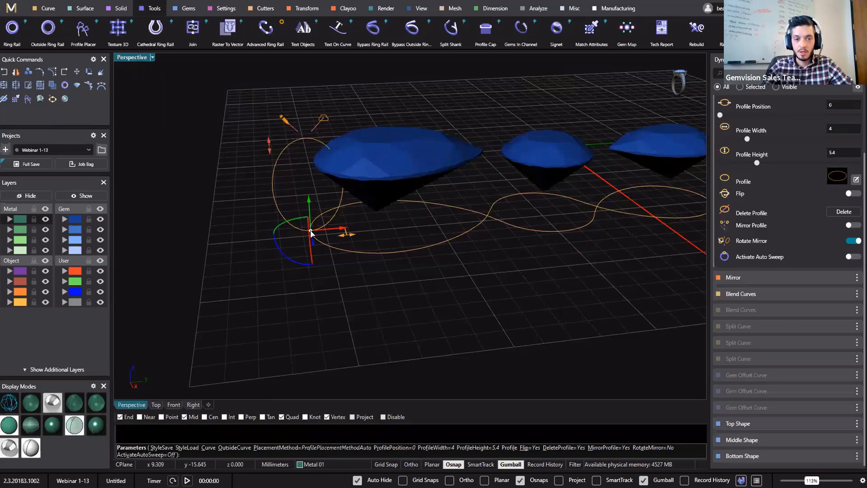
{"action": "right_click_drag", "start_coordinate": [331, 260], "coordinate": [348, 269]}
{"action": "left_click_drag", "start_coordinate": [324, 254], "coordinate": [301, 248]}
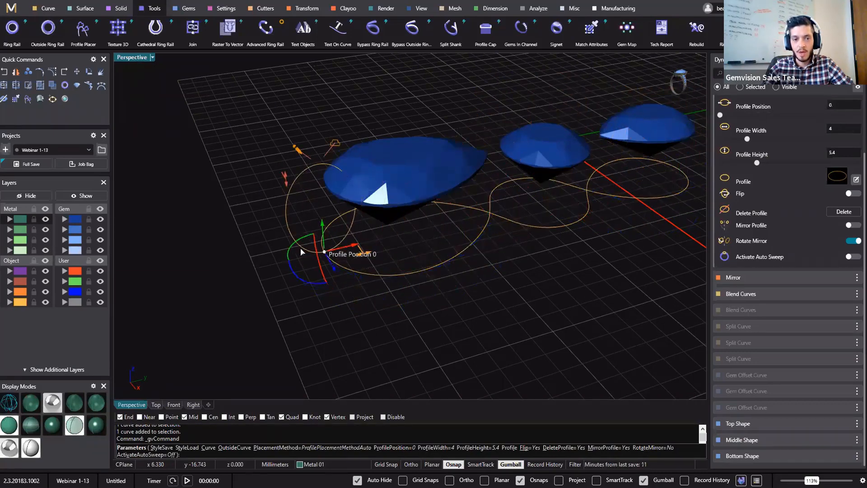
{"action": "left_click", "coordinate": [336, 143]}
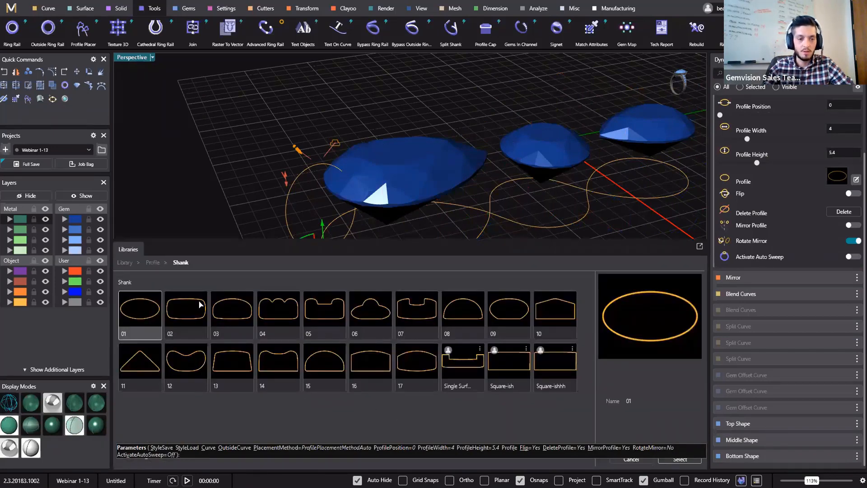
{"action": "left_click", "coordinate": [191, 322]}
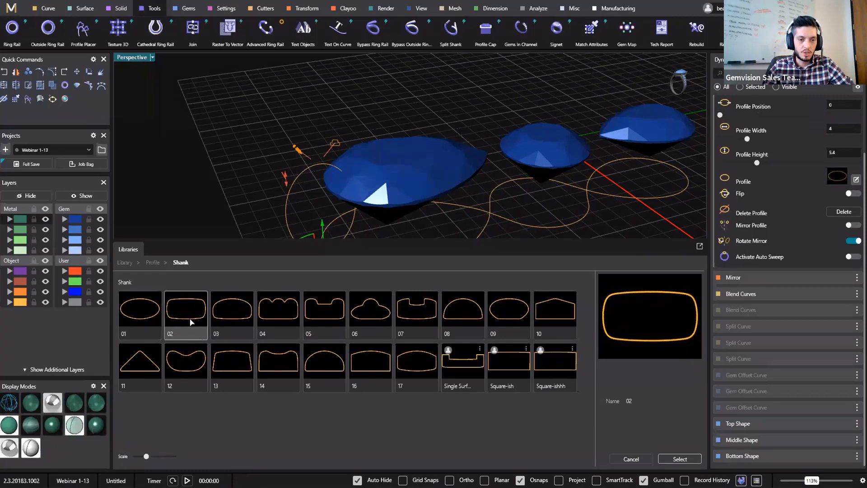
{"action": "double_click", "coordinate": [190, 322]}
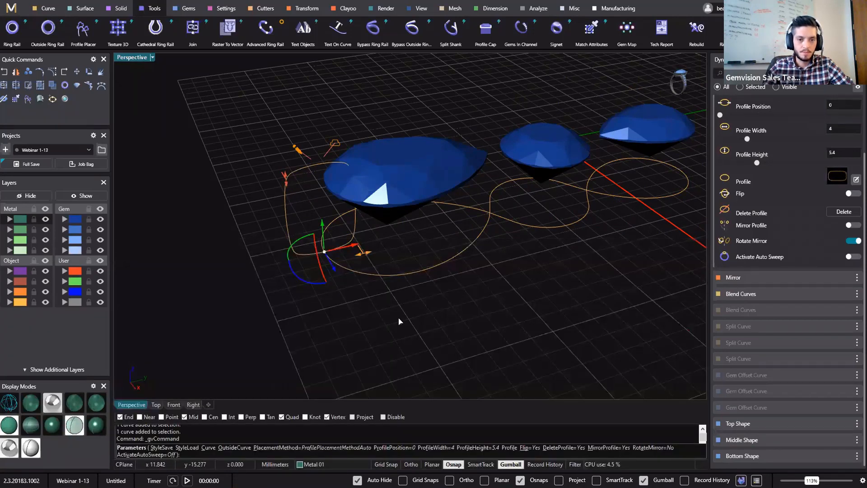
- Set the placed profile's width to 1.5 mm and its height to 5.5 mm
{"action": "left_click_drag", "start_coordinate": [359, 248], "coordinate": [313, 244]}
{"action": "scroll", "coordinate": [317, 231], "scroll_direction": "up", "scroll_amount": 2}
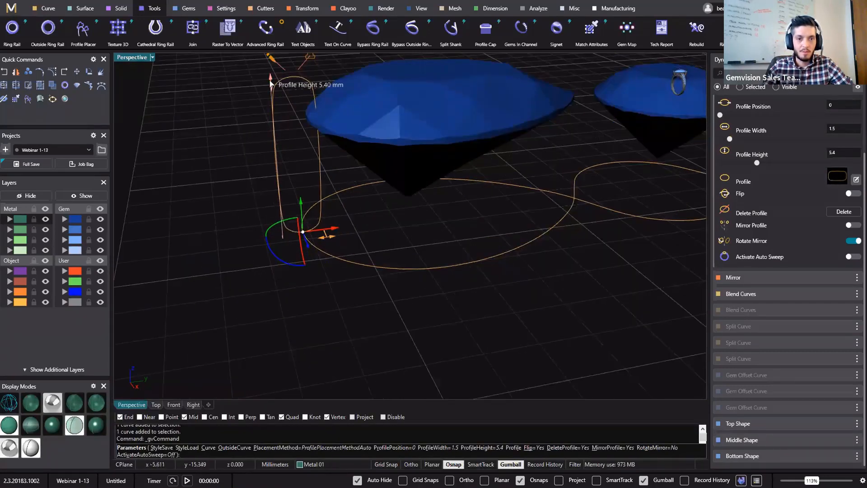
{"action": "left_click_drag", "start_coordinate": [270, 84], "coordinate": [271, 80]}
{"action": "scroll", "coordinate": [367, 228], "scroll_direction": "down", "scroll_amount": 5}
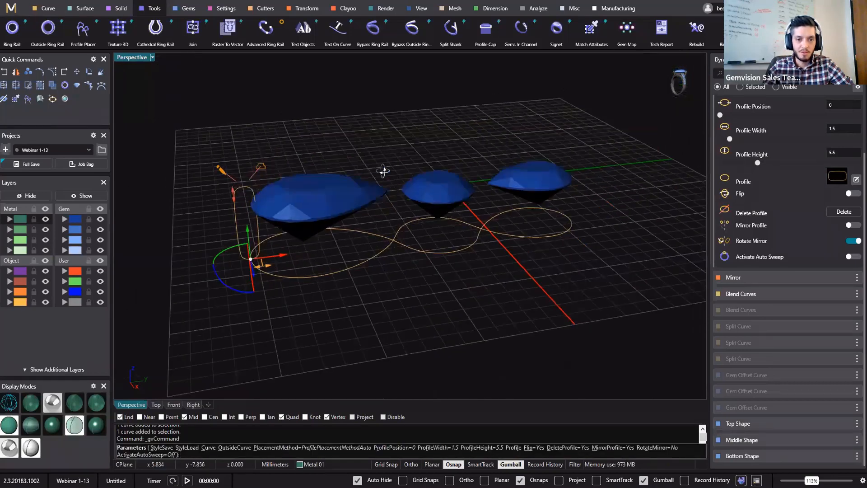
- Set the first profile's height to 4.5 mm and place a 4 mm high profile at the crossing between the large pear and round gems
{"action": "right_click_drag", "start_coordinate": [383, 171], "coordinate": [214, 161]}
{"action": "left_click_drag", "start_coordinate": [234, 162], "coordinate": [233, 179]}
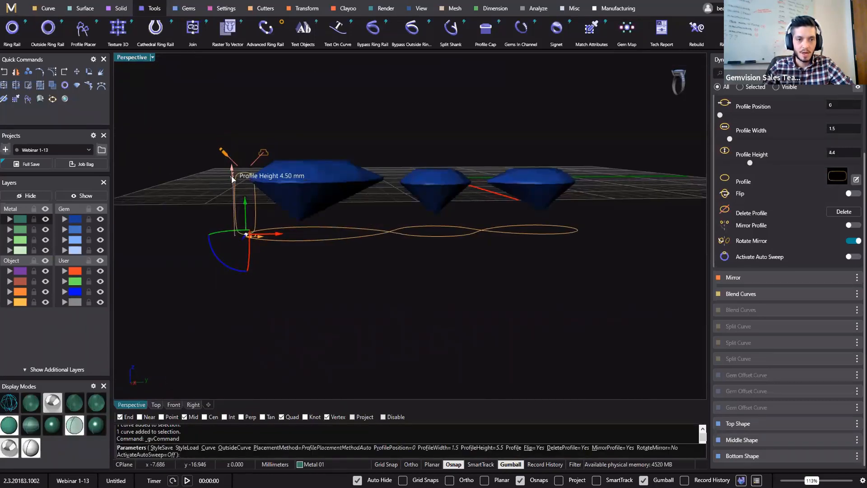
{"action": "right_click_drag", "start_coordinate": [391, 249], "coordinate": [414, 162]}
{"action": "scroll", "coordinate": [399, 246], "scroll_direction": "up", "scroll_amount": 5}
{"action": "left_click", "coordinate": [398, 245]}
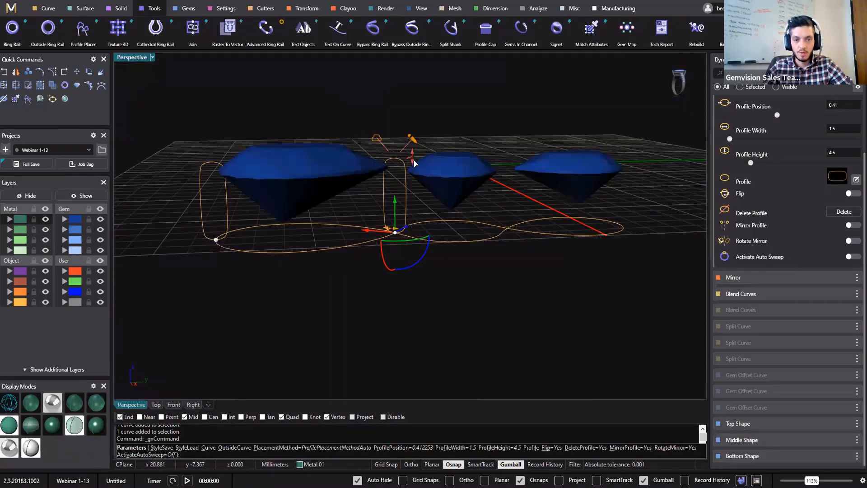
{"action": "left_click_drag", "start_coordinate": [414, 162], "coordinate": [413, 171]}
- Place a third profile at the crossing between the round and small pear gems and set its height to 2.5 mm
{"action": "right_click_drag", "start_coordinate": [444, 231], "coordinate": [406, 251]}
{"action": "scroll", "coordinate": [412, 213], "scroll_direction": "up", "scroll_amount": 6}
{"action": "scroll", "coordinate": [415, 209], "scroll_direction": "up", "scroll_amount": 2}
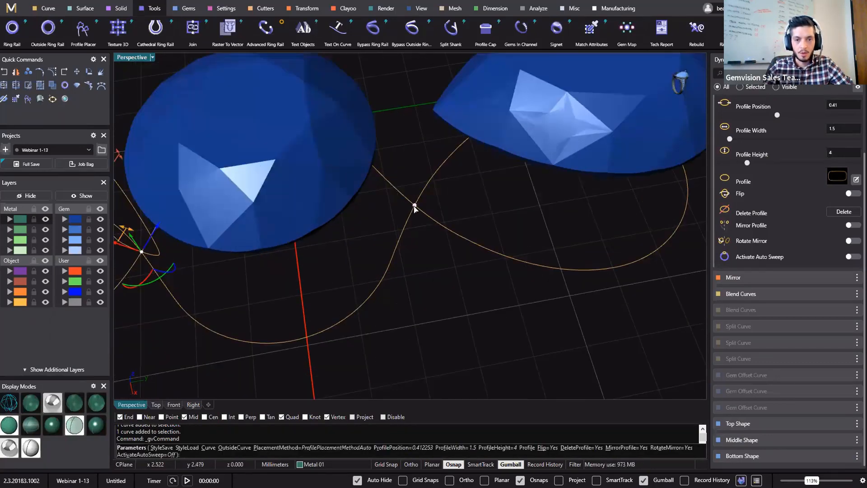
{"action": "left_click", "coordinate": [414, 206]}
{"action": "scroll", "coordinate": [415, 212], "scroll_direction": "down", "scroll_amount": 6}
{"action": "right_click_drag", "start_coordinate": [420, 244], "coordinate": [417, 152]}
{"action": "left_click_drag", "start_coordinate": [418, 153], "coordinate": [414, 175]}
- Place a profile at the curve's end beyond the small pear, set its height to 3.5 mm, and accept the profile placement
{"action": "right_click_drag", "start_coordinate": [487, 250], "coordinate": [426, 270]}
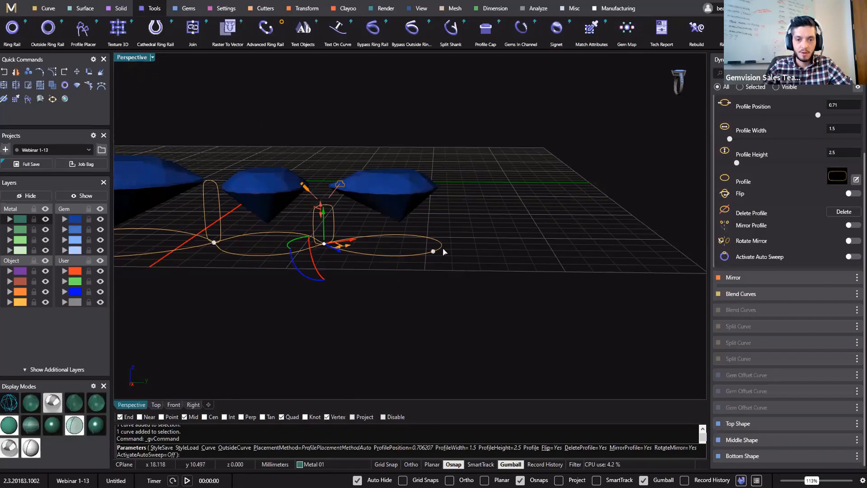
{"action": "right_click_drag", "start_coordinate": [445, 324], "coordinate": [436, 260]}
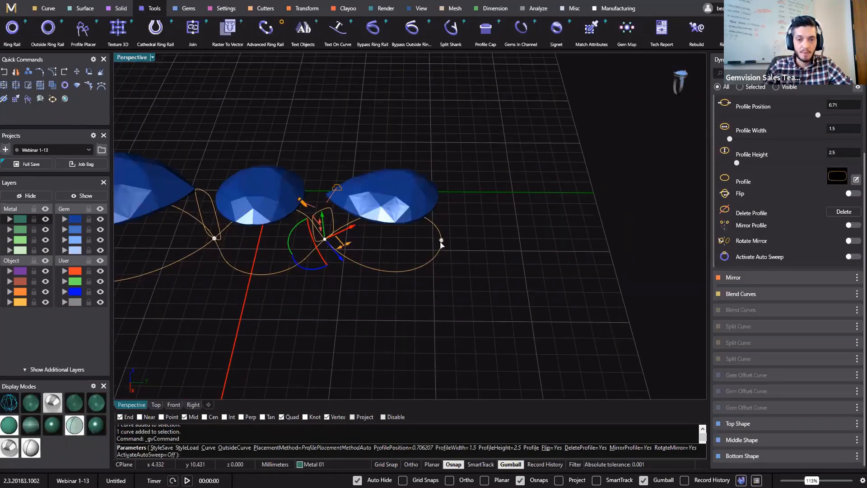
{"action": "left_click", "coordinate": [441, 241]}
{"action": "right_click_drag", "start_coordinate": [506, 313], "coordinate": [458, 210]}
{"action": "left_click_drag", "start_coordinate": [451, 206], "coordinate": [450, 190]}
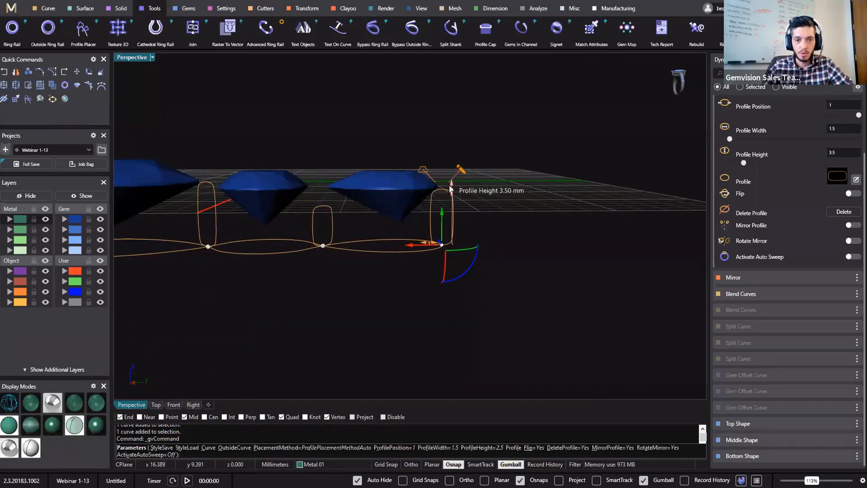
{"action": "right_click_drag", "start_coordinate": [297, 291], "coordinate": [441, 271]}
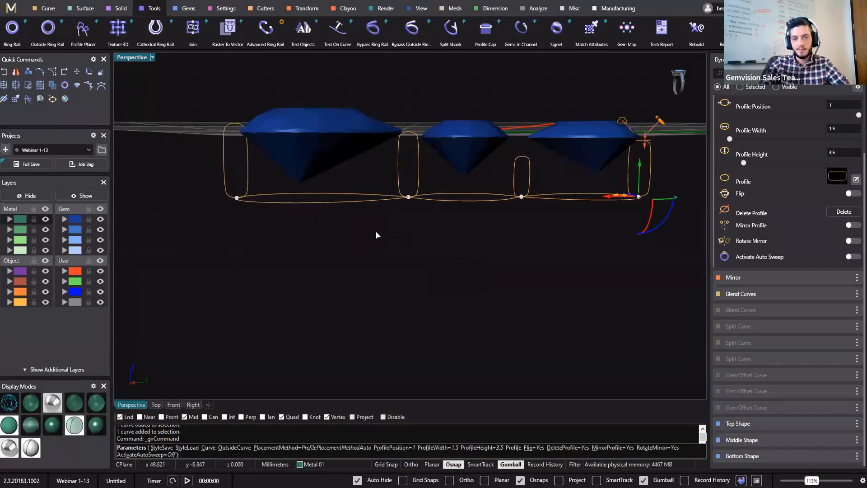
{"action": "right_click_drag", "start_coordinate": [377, 234], "coordinate": [505, 316]}
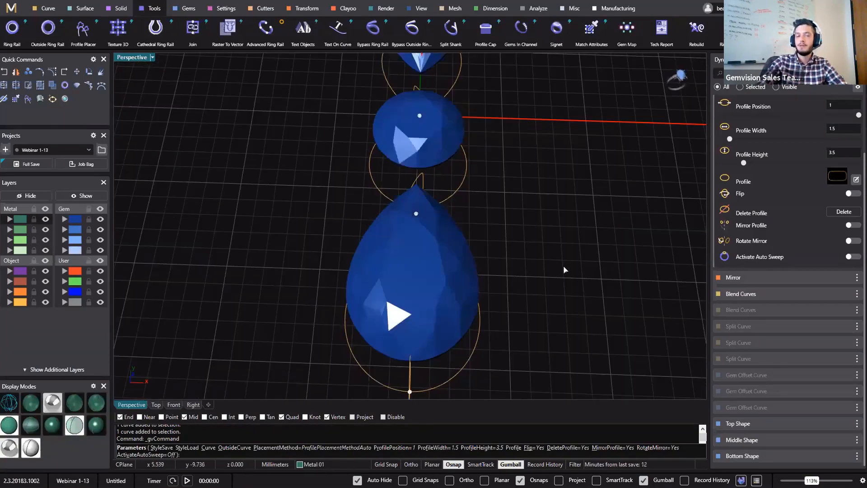
{"action": "right_click_drag", "start_coordinate": [514, 232], "coordinate": [433, 213]}
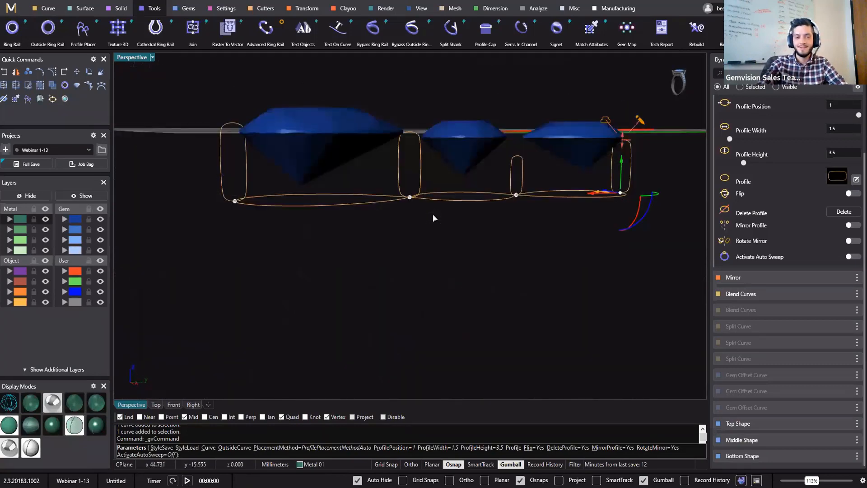
{"action": "right_click_drag", "start_coordinate": [468, 236], "coordinate": [480, 266]}
{"action": "right_click", "coordinate": [352, 197]}
{"action": "left_click", "coordinate": [228, 139]}
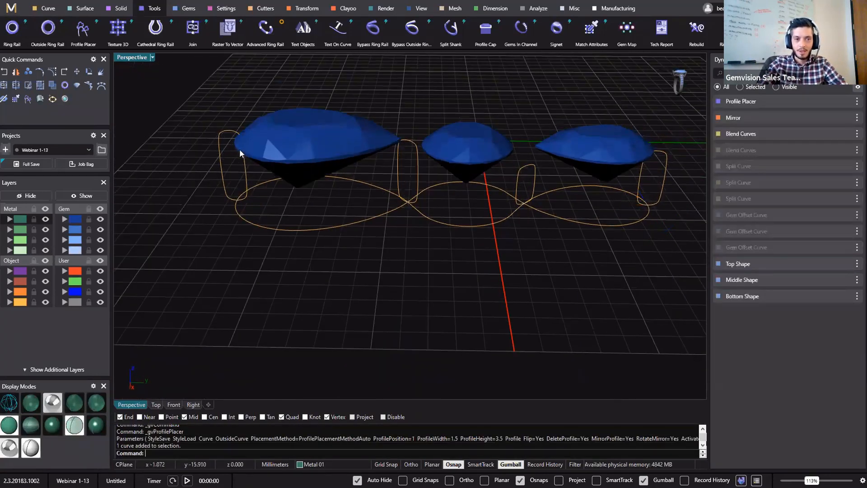
{"action": "left_click", "coordinate": [404, 141], "text": "shift"}
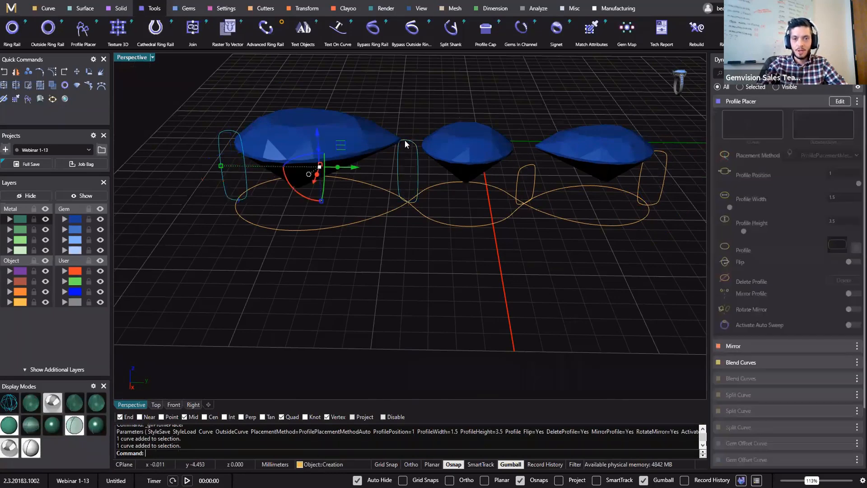
{"action": "left_click", "coordinate": [522, 168], "text": "shift"}
{"action": "key", "text": "Escape"}
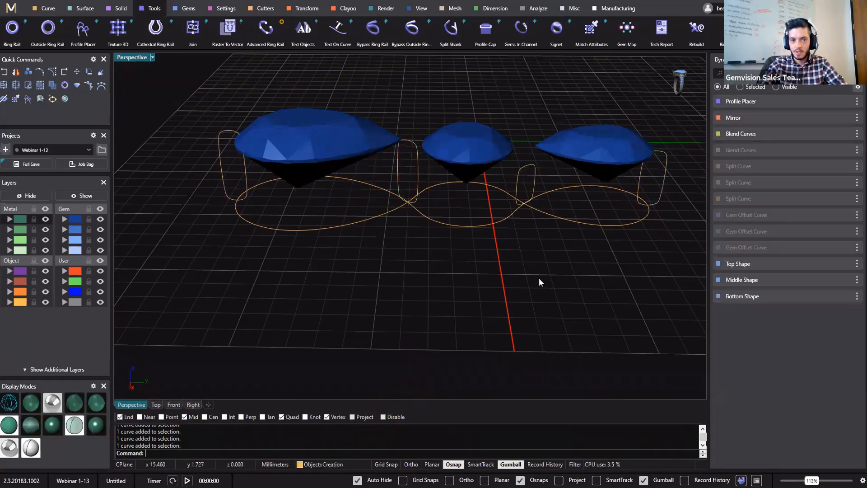
- Move the blend curve with placed profiles and its four profiles to the User 01 layer
{"action": "right_click_drag", "start_coordinate": [230, 215], "coordinate": [242, 216]}
{"action": "left_click", "coordinate": [242, 216]}
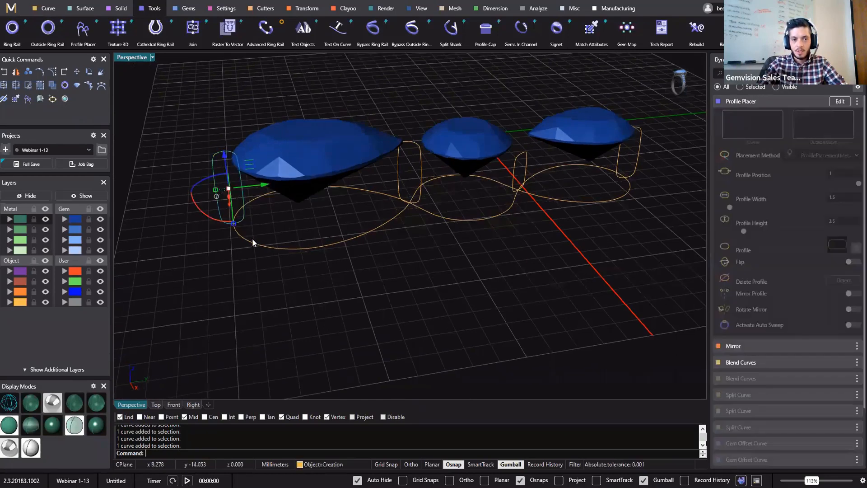
{"action": "left_click", "coordinate": [251, 238], "text": "shift"}
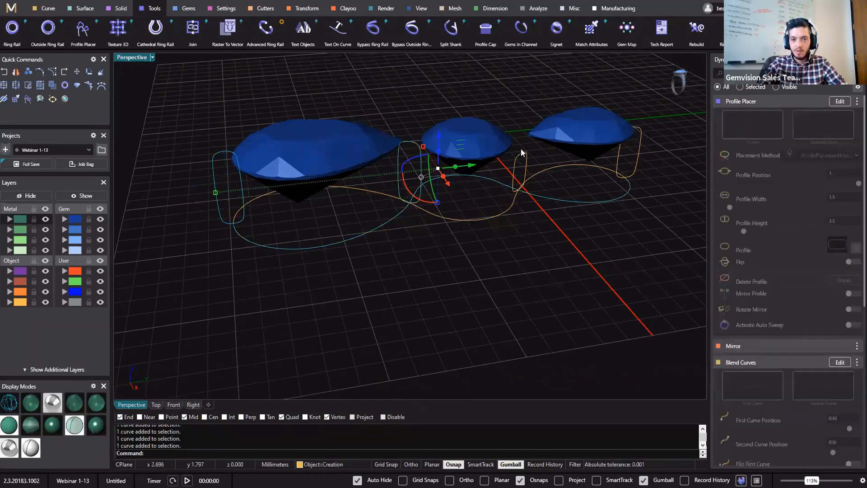
{"action": "left_click", "coordinate": [617, 164], "text": "shift"}
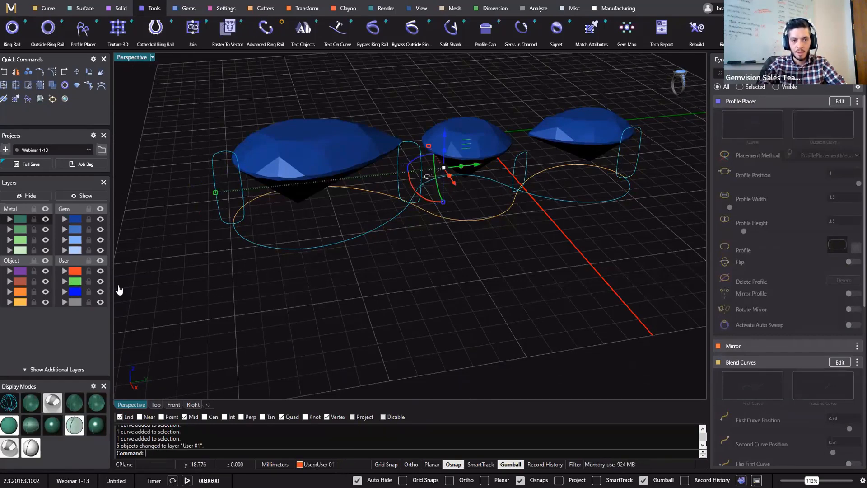
{"action": "left_click", "coordinate": [230, 320]}
{"action": "right_click_drag", "start_coordinate": [230, 320], "coordinate": [250, 245]}
- Start Profile Placer on the mirrored curve, rotate the starting profile upright, and set its height to 4.5 mm
{"action": "left_click", "coordinate": [249, 245]}
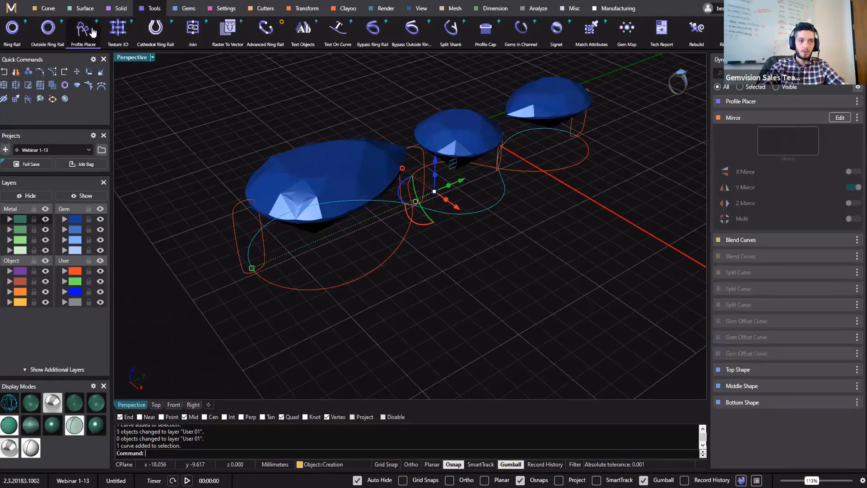
{"action": "left_click", "coordinate": [79, 35]}
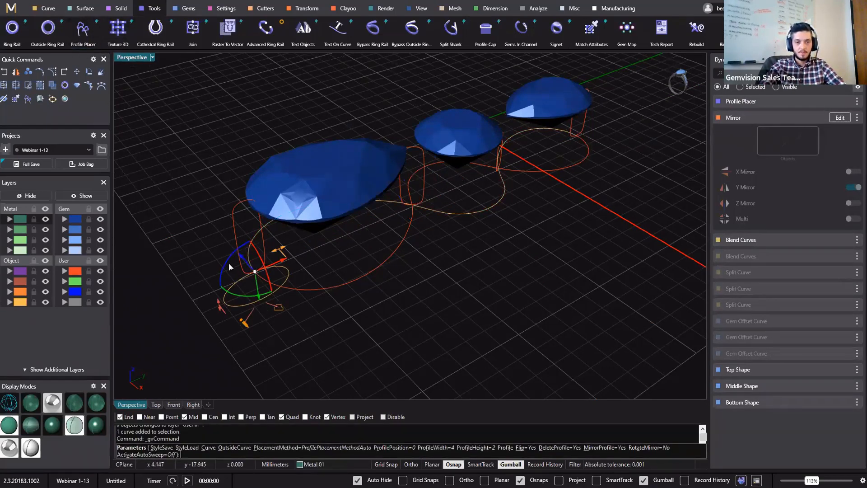
{"action": "left_click_drag", "start_coordinate": [231, 249], "coordinate": [309, 276]}
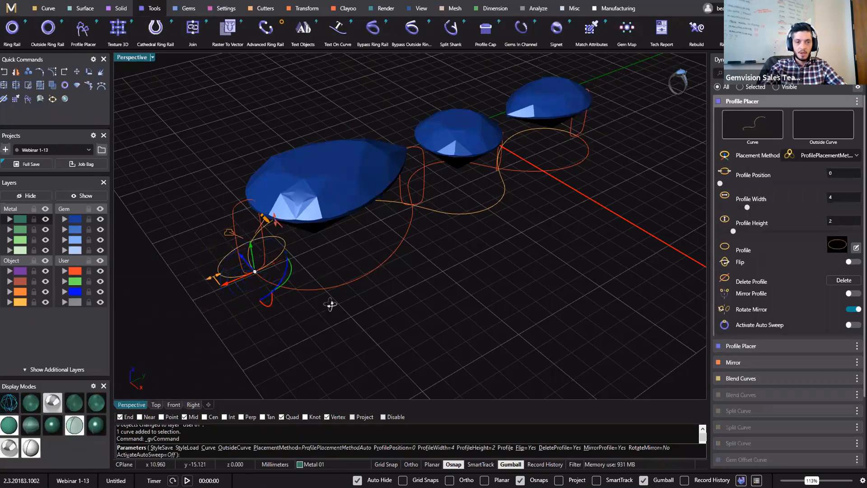
{"action": "right_click_drag", "start_coordinate": [331, 304], "coordinate": [239, 155]}
{"action": "left_click_drag", "start_coordinate": [266, 173], "coordinate": [249, 129]}
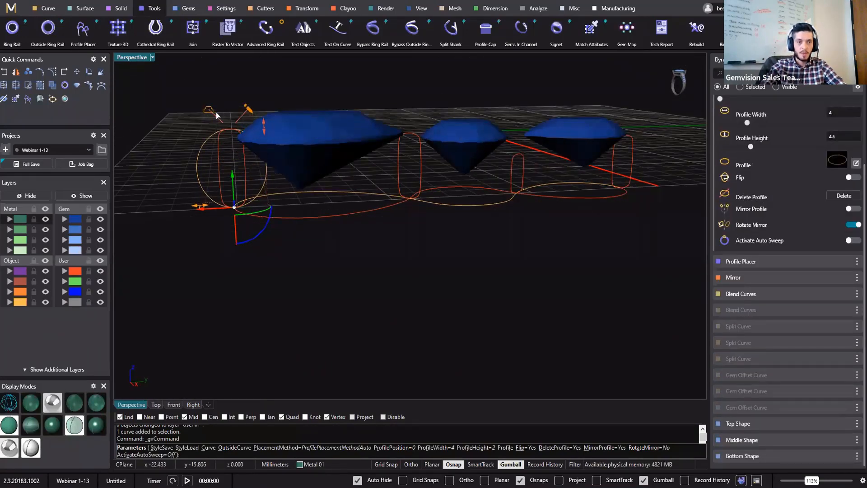
- Change the mirrored curve's starting profile to shape 02 from the Shank library and set its width to 1.5 mm
{"action": "left_click", "coordinate": [205, 141]}
{"action": "left_click", "coordinate": [203, 315]}
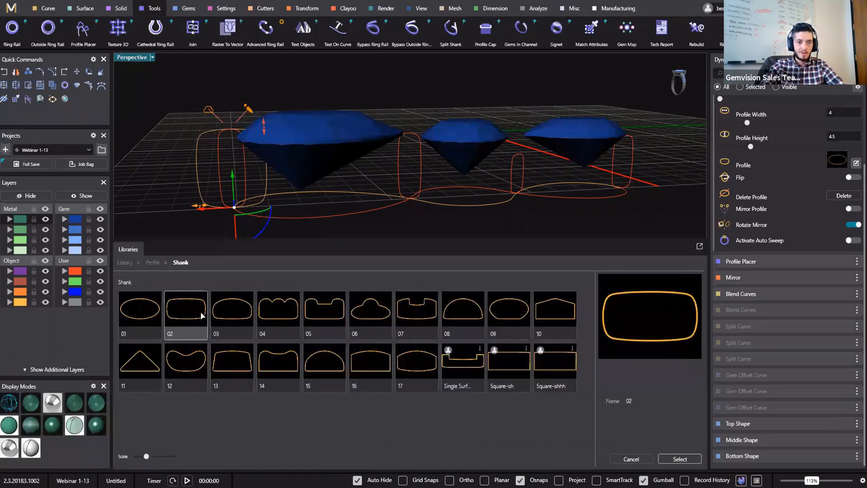
{"action": "left_click_drag", "start_coordinate": [199, 206], "coordinate": [244, 201]}
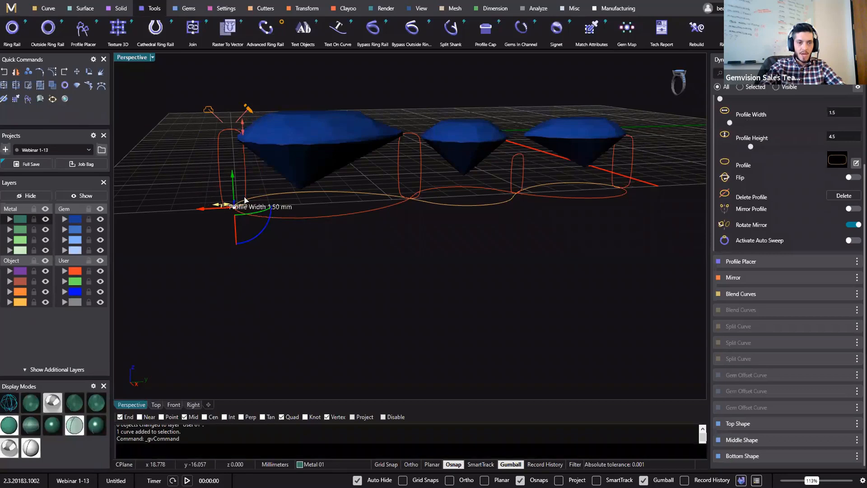
- Place a profile on the mirrored curve at the large pear and round gem crossing and rotate it to point upward
{"action": "right_click_drag", "start_coordinate": [325, 313], "coordinate": [242, 250]}
{"action": "scroll", "coordinate": [242, 249], "scroll_direction": "up", "scroll_amount": 5}
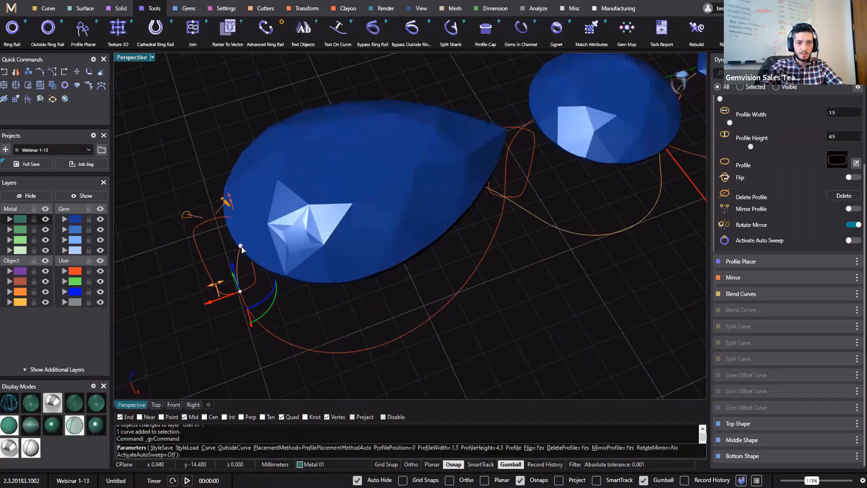
{"action": "scroll", "coordinate": [445, 326], "scroll_direction": "down", "scroll_amount": 5}
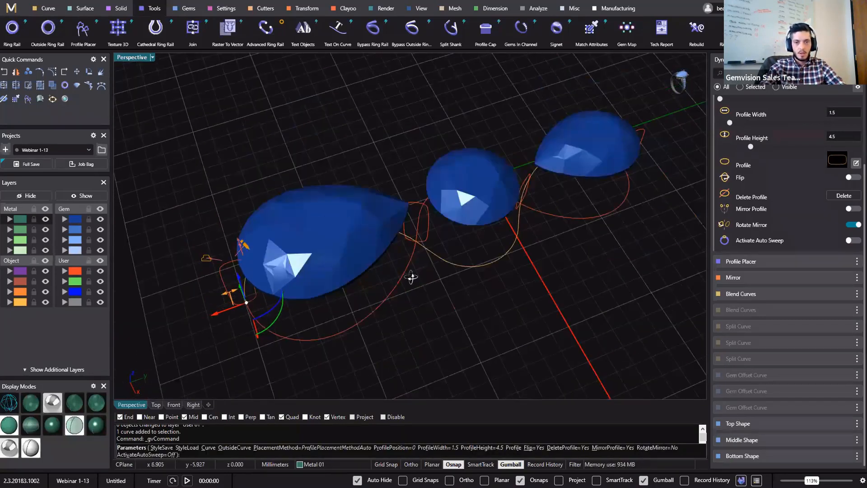
{"action": "right_click_drag", "start_coordinate": [412, 277], "coordinate": [414, 226]}
{"action": "scroll", "coordinate": [400, 203], "scroll_direction": "up", "scroll_amount": 10}
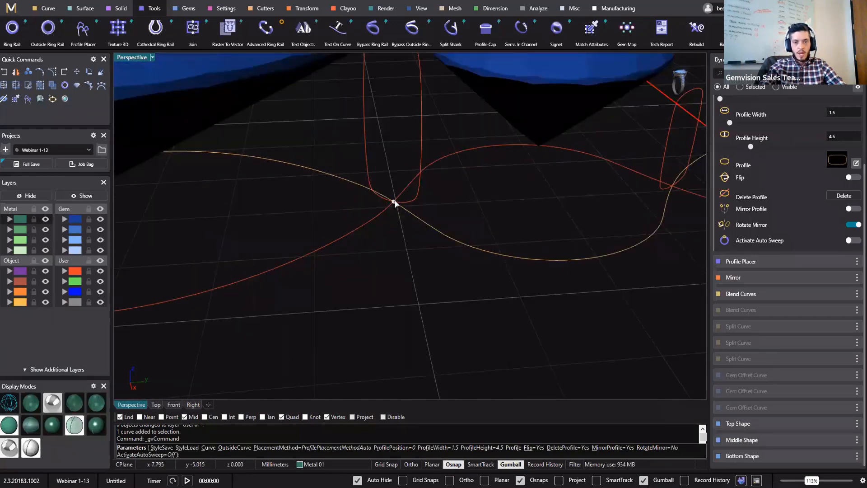
{"action": "left_click", "coordinate": [394, 202]}
{"action": "scroll", "coordinate": [395, 202], "scroll_direction": "down", "scroll_amount": 4}
{"action": "right_click_drag", "start_coordinate": [426, 232], "coordinate": [391, 214]}
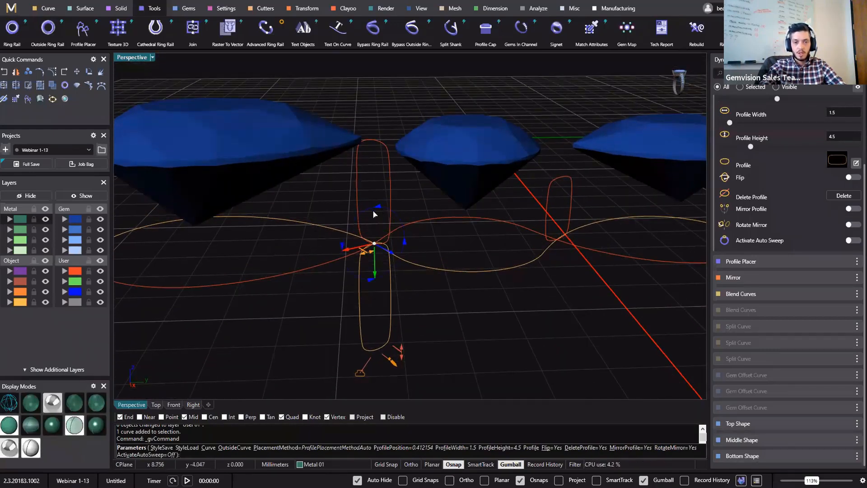
{"action": "left_click_drag", "start_coordinate": [373, 213], "coordinate": [356, 297]}
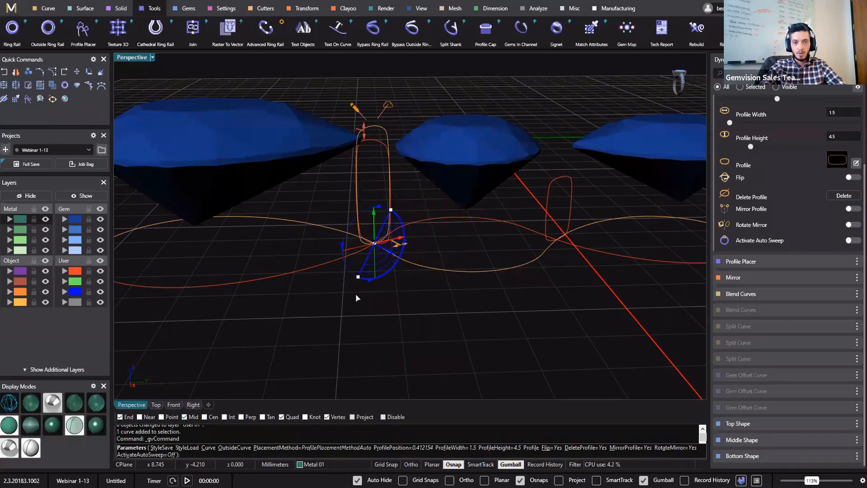
- Set the mirrored curve's crossing profile to a height of 3 mm so it sits lower than the first curve's profile
{"action": "scroll", "coordinate": [378, 293], "scroll_direction": "down", "scroll_amount": 6}
{"action": "right_click_drag", "start_coordinate": [377, 288], "coordinate": [375, 257]}
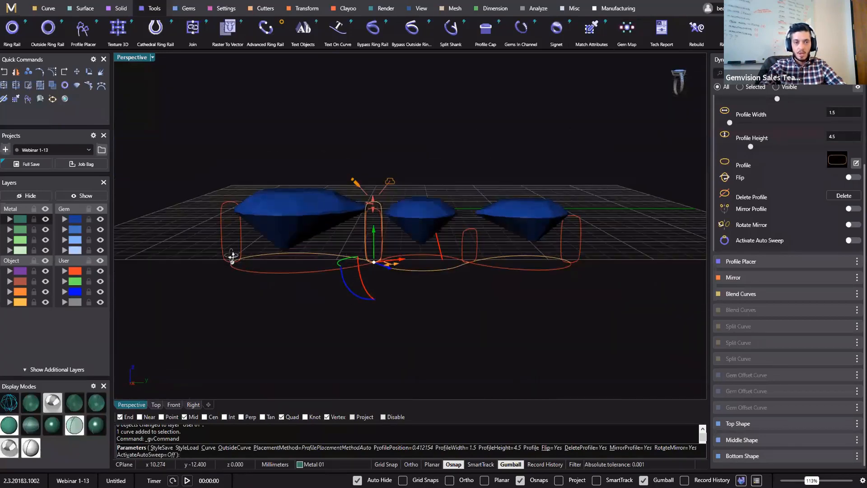
{"action": "right_click_drag", "start_coordinate": [232, 257], "coordinate": [270, 248]}
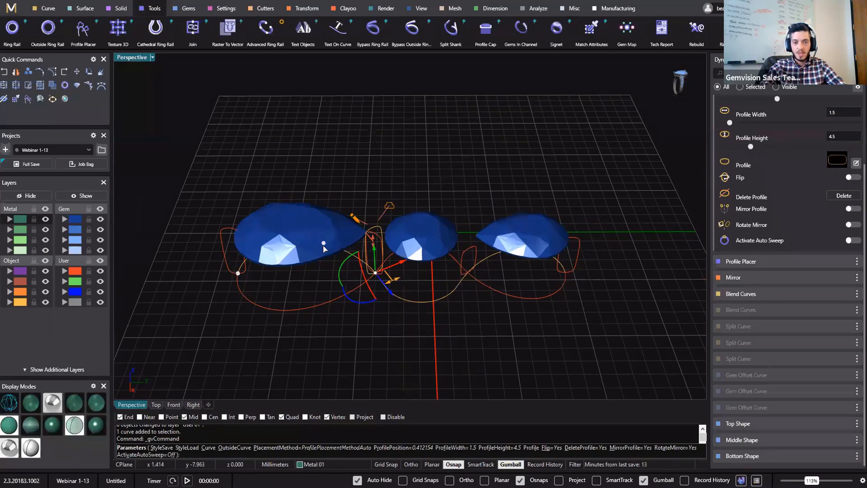
{"action": "right_click_drag", "start_coordinate": [357, 223], "coordinate": [377, 201]}
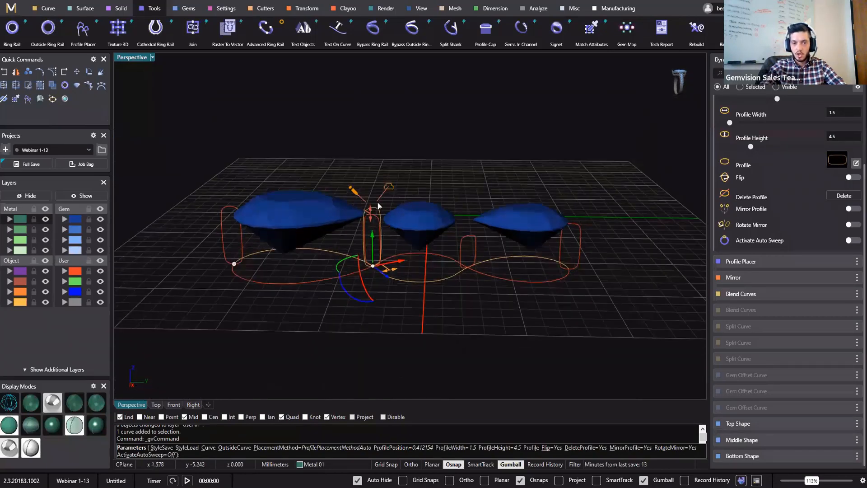
{"action": "scroll", "coordinate": [378, 207], "scroll_direction": "up", "scroll_amount": 5}
{"action": "left_click_drag", "start_coordinate": [383, 234], "coordinate": [386, 248]}
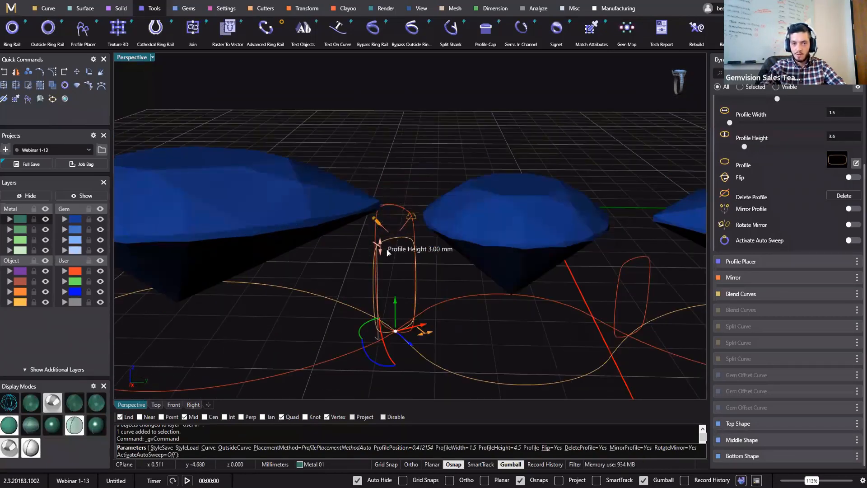
{"action": "right_click_drag", "start_coordinate": [386, 249], "coordinate": [449, 335]}
{"action": "scroll", "coordinate": [443, 320], "scroll_direction": "down", "scroll_amount": 4}
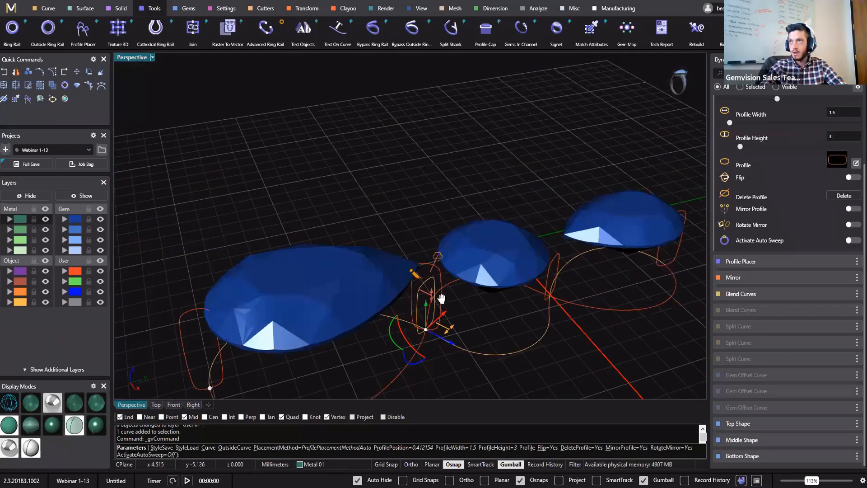
- Try a height of 3.1 mm for the crossing profile and set it back to 3 mm
{"action": "right_click_drag", "start_coordinate": [441, 300], "coordinate": [384, 213]}
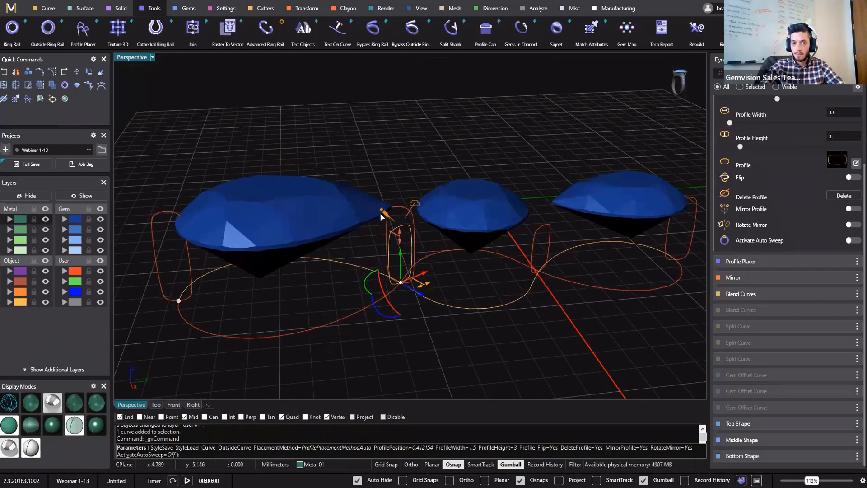
{"action": "scroll", "coordinate": [371, 208], "scroll_direction": "up", "scroll_amount": 5}
{"action": "mouse_move", "coordinate": [370, 205]}
{"action": "left_mouse_down"}
{"action": "mouse_move", "coordinate": [365, 185]}
{"action": "mouse_move", "coordinate": [364, 201]}
{"action": "left_mouse_up"}
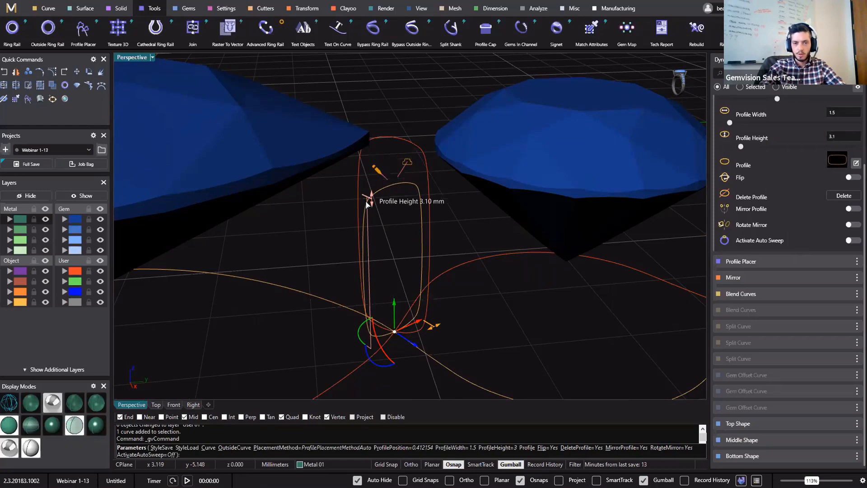
{"action": "left_click", "coordinate": [368, 203]}
{"action": "type", "text": "3.10"}
{"action": "key", "text": "Return"}
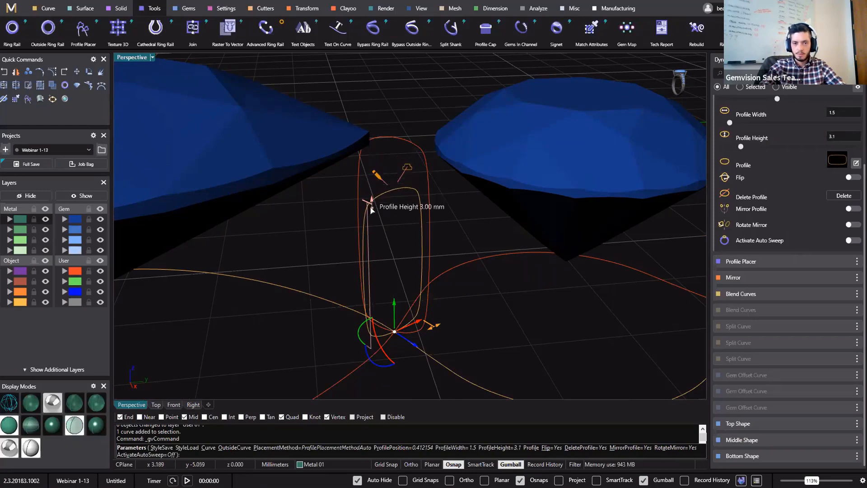
- Place a profile on the mirrored curve at the round and small pear gem crossing and rotate it to point upward
{"action": "right_click_drag", "start_coordinate": [372, 210], "coordinate": [485, 218]}
{"action": "left_click", "coordinate": [484, 270]}
{"action": "scroll", "coordinate": [483, 272], "scroll_direction": "down", "scroll_amount": 4}
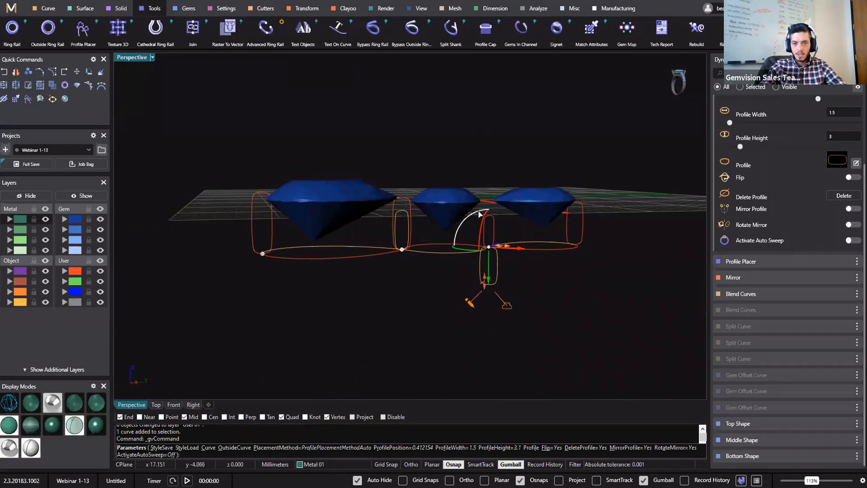
{"action": "left_click_drag", "start_coordinate": [453, 226], "coordinate": [515, 300]}
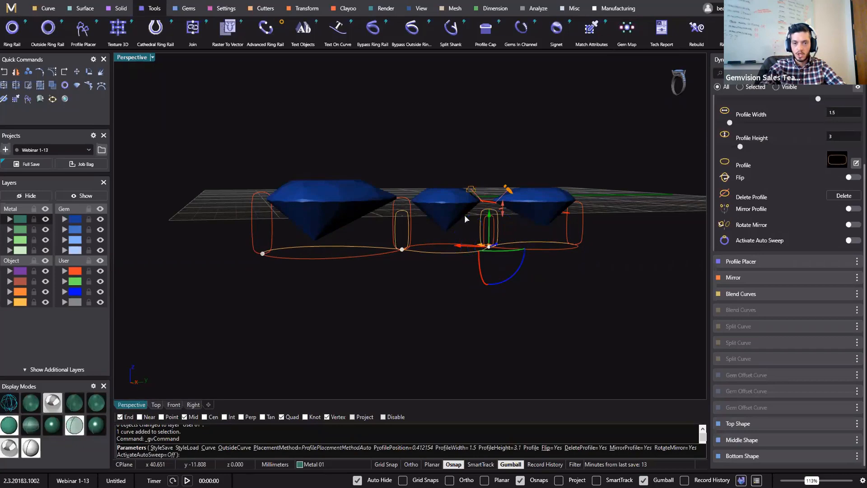
- Raise the profile at the round and small pear gem crossing to a height of 4 mm, above the first curve's profile
{"action": "scroll", "coordinate": [482, 203], "scroll_direction": "up", "scroll_amount": 8}
{"action": "right_click_drag", "start_coordinate": [510, 253], "coordinate": [285, 170]}
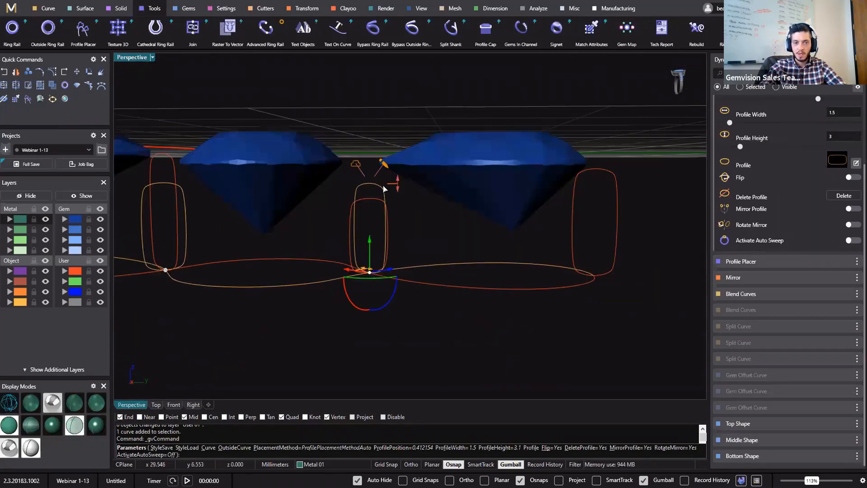
{"action": "scroll", "coordinate": [383, 189], "scroll_direction": "down", "scroll_amount": 6}
{"action": "left_click_drag", "start_coordinate": [395, 185], "coordinate": [397, 177]}
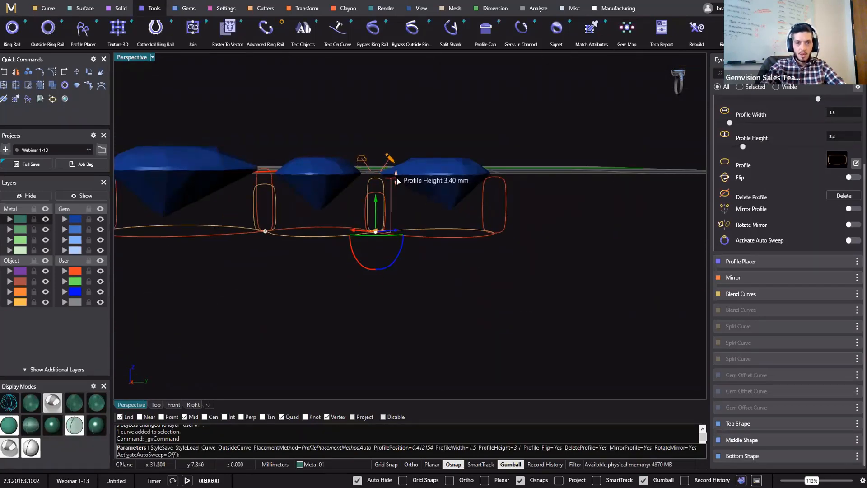
{"action": "mouse_move", "coordinate": [365, 248]}
{"action": "right_mouse_down"}
{"action": "mouse_move", "coordinate": [401, 259]}
{"action": "mouse_move", "coordinate": [413, 233]}
{"action": "mouse_move", "coordinate": [423, 251]}
{"action": "mouse_move", "coordinate": [410, 273]}
{"action": "mouse_move", "coordinate": [381, 270]}
{"action": "mouse_move", "coordinate": [349, 248]}
{"action": "mouse_move", "coordinate": [372, 230]}
{"action": "mouse_move", "coordinate": [375, 238]}
{"action": "right_mouse_up"}
{"action": "scroll", "coordinate": [394, 178], "scroll_direction": "up", "scroll_amount": 7}
{"action": "left_click_drag", "start_coordinate": [394, 159], "coordinate": [393, 140]}
{"action": "scroll", "coordinate": [392, 144], "scroll_direction": "down", "scroll_amount": 6}
{"action": "mouse_move", "coordinate": [379, 151]}
{"action": "right_mouse_down"}
{"action": "mouse_move", "coordinate": [365, 158]}
{"action": "mouse_move", "coordinate": [370, 167]}
{"action": "mouse_move", "coordinate": [380, 162]}
{"action": "right_mouse_up"}
{"action": "scroll", "coordinate": [380, 160], "scroll_direction": "down", "scroll_amount": 4}
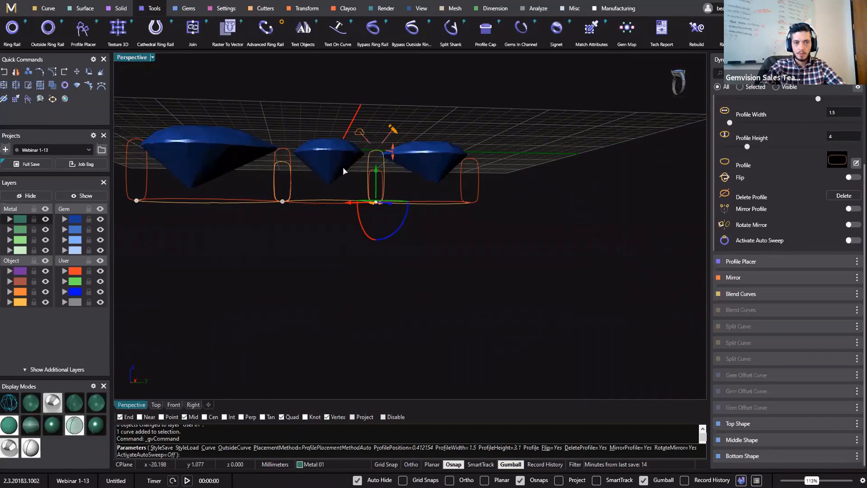
- Place a profile at the mirrored curve's far end beneath the small pear gem and rotate it to point upward
{"action": "right_click_drag", "start_coordinate": [454, 174], "coordinate": [445, 199]}
{"action": "scroll", "coordinate": [442, 204], "scroll_direction": "up", "scroll_amount": 5}
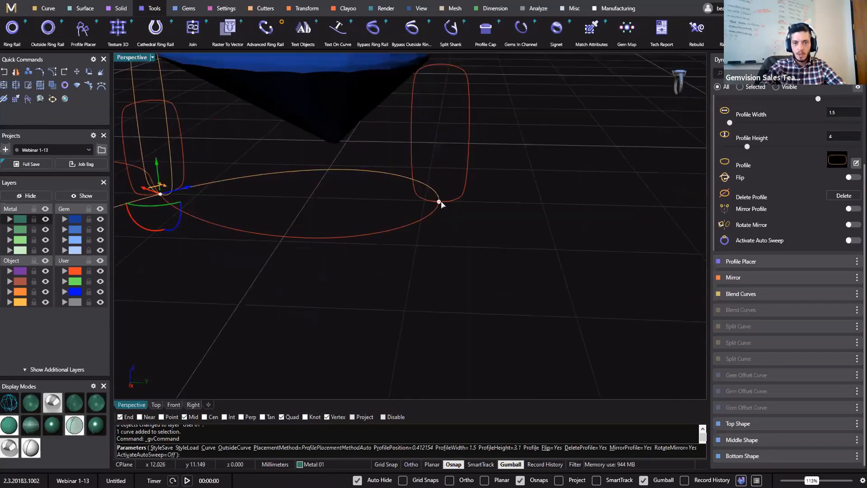
{"action": "right_click_drag", "start_coordinate": [519, 217], "coordinate": [380, 232]}
{"action": "left_click", "coordinate": [381, 231]}
{"action": "right_click_drag", "start_coordinate": [443, 286], "coordinate": [358, 201]}
{"action": "left_click_drag", "start_coordinate": [358, 201], "coordinate": [407, 266]}
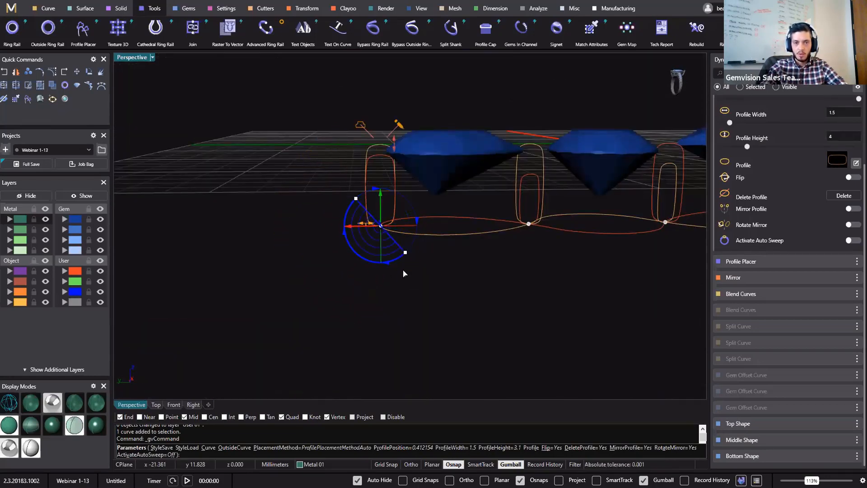
- Set the mirrored curve's end profile to a height of 3.5 mm to match the first curve's profile and finish the placement
{"action": "scroll", "coordinate": [367, 144], "scroll_direction": "up", "scroll_amount": 6}
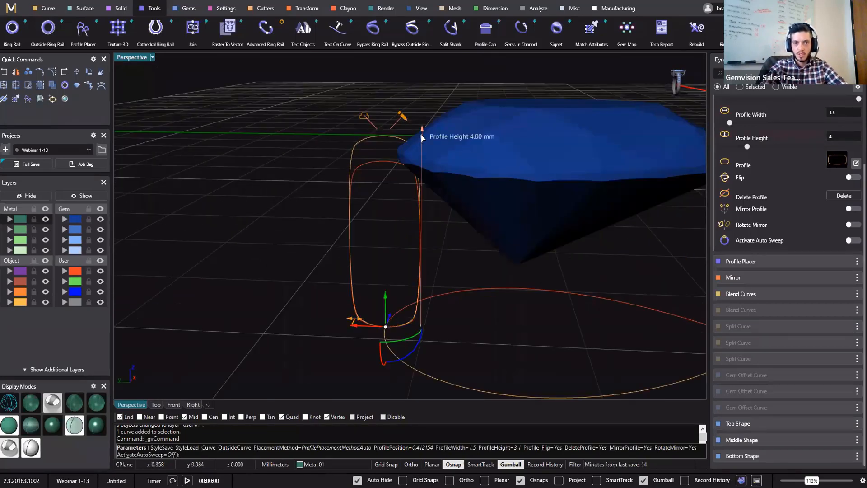
{"action": "left_click_drag", "start_coordinate": [422, 132], "coordinate": [421, 163]}
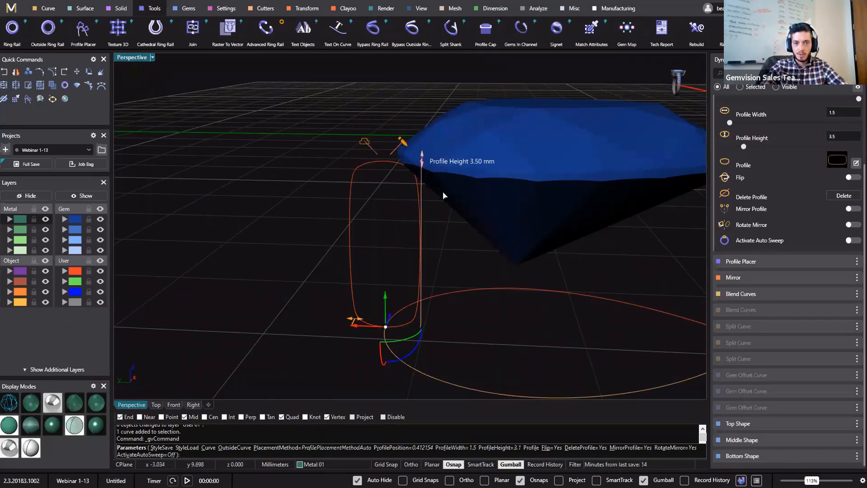
{"action": "right_click_drag", "start_coordinate": [443, 195], "coordinate": [444, 298]}
{"action": "scroll", "coordinate": [424, 283], "scroll_direction": "down", "scroll_amount": 10}
{"action": "left_click", "coordinate": [444, 298]}
- Select the mirrored curve and one of its crossing profiles to examine the arrangement beneath the three gems
{"action": "right_click_drag", "start_coordinate": [421, 269], "coordinate": [232, 164]}
{"action": "scroll", "coordinate": [243, 166], "scroll_direction": "up", "scroll_amount": 6}
{"action": "left_click", "coordinate": [326, 245]}
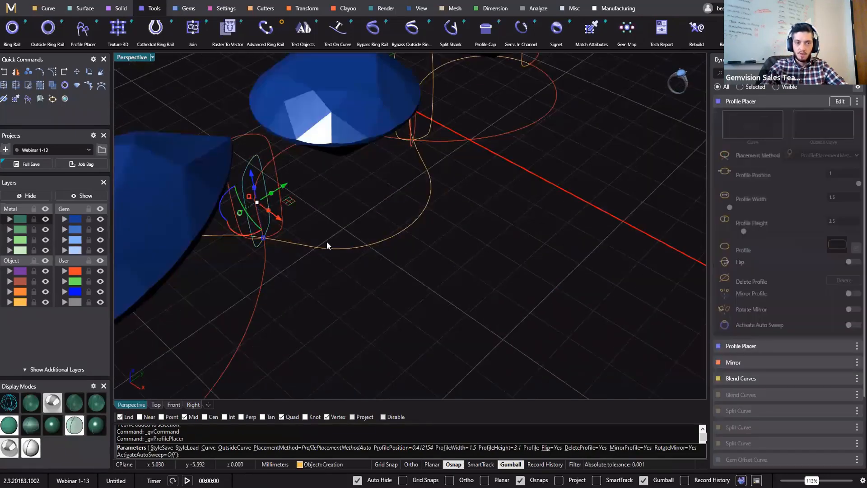
{"action": "left_click", "coordinate": [327, 245], "text": "shift"}
{"action": "scroll", "coordinate": [328, 247], "scroll_direction": "down", "scroll_amount": 9}
{"action": "right_click_drag", "start_coordinate": [429, 183], "coordinate": [460, 153], "text": "shift"}
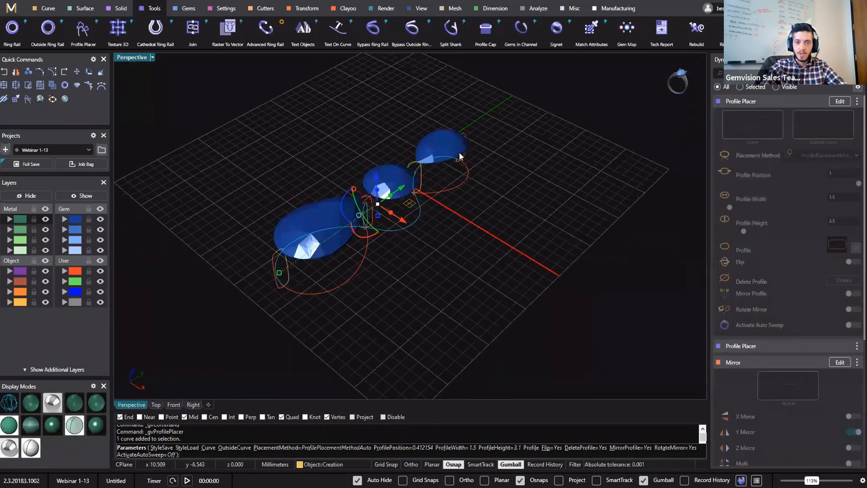
{"action": "scroll", "coordinate": [459, 157], "scroll_direction": "up", "scroll_amount": 7}
{"action": "scroll", "coordinate": [453, 160], "scroll_direction": "down", "scroll_amount": 7}
{"action": "left_click", "coordinate": [556, 301]}
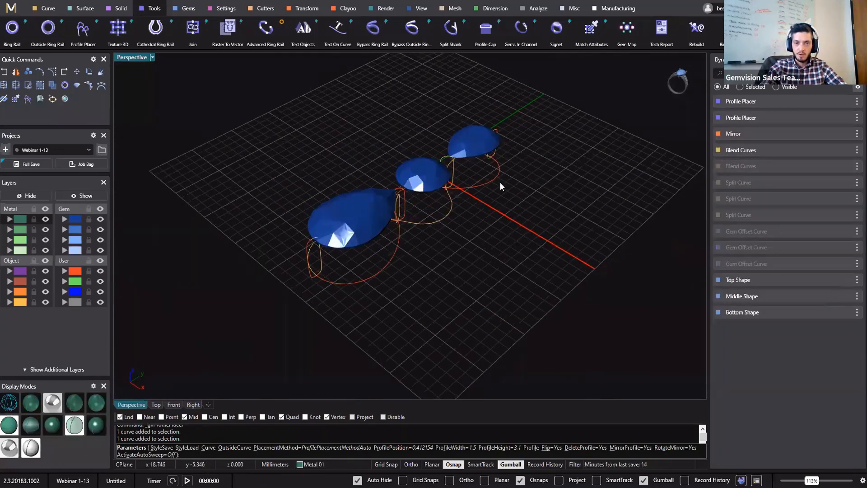
{"action": "right_click_drag", "start_coordinate": [500, 183], "coordinate": [480, 72]}
{"action": "right_click_drag", "start_coordinate": [384, 181], "coordinate": [431, 300]}
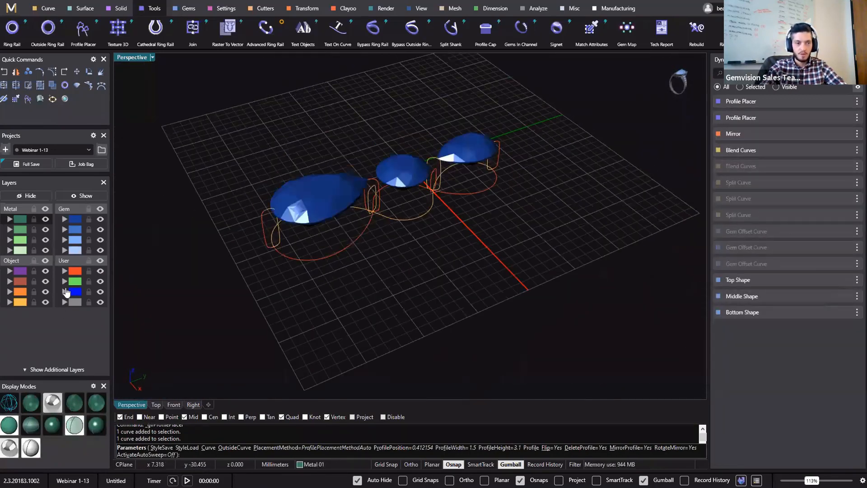
- Hide the yellow layer holding the mirrored curve and set the red curve as the rail of a Sweep 1
{"action": "left_click", "coordinate": [45, 303]}
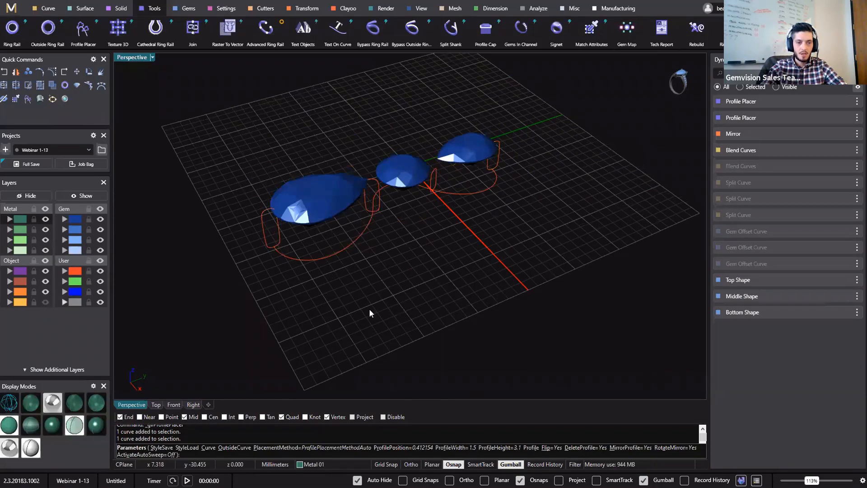
{"action": "right_click_drag", "start_coordinate": [507, 323], "coordinate": [455, 296]}
{"action": "left_click", "coordinate": [82, 8]}
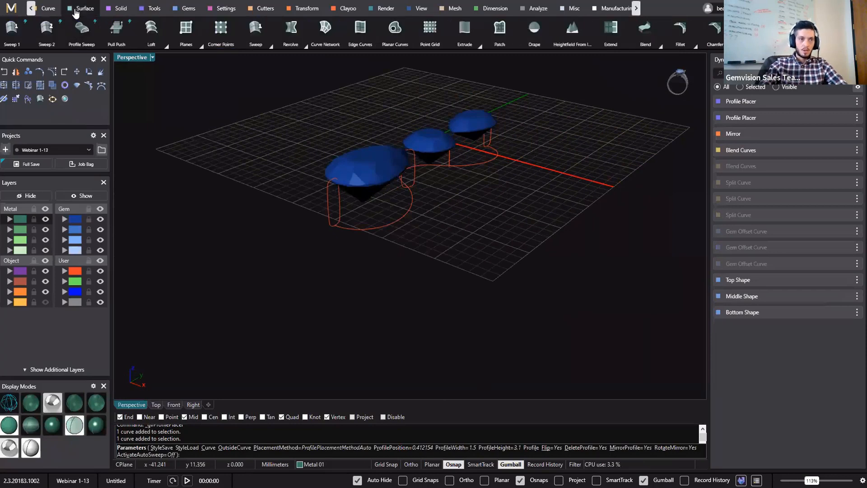
{"action": "left_click", "coordinate": [13, 30]}
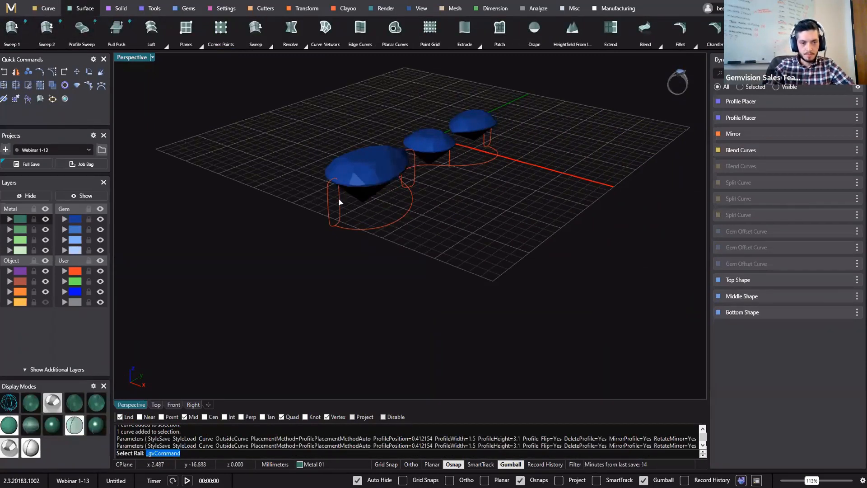
{"action": "right_click_drag", "start_coordinate": [270, 235], "coordinate": [261, 352]}
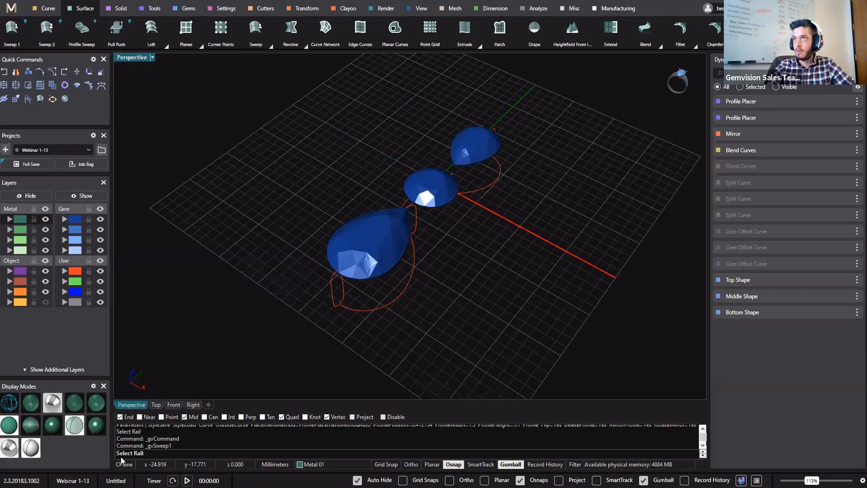
{"action": "left_click", "coordinate": [367, 309]}
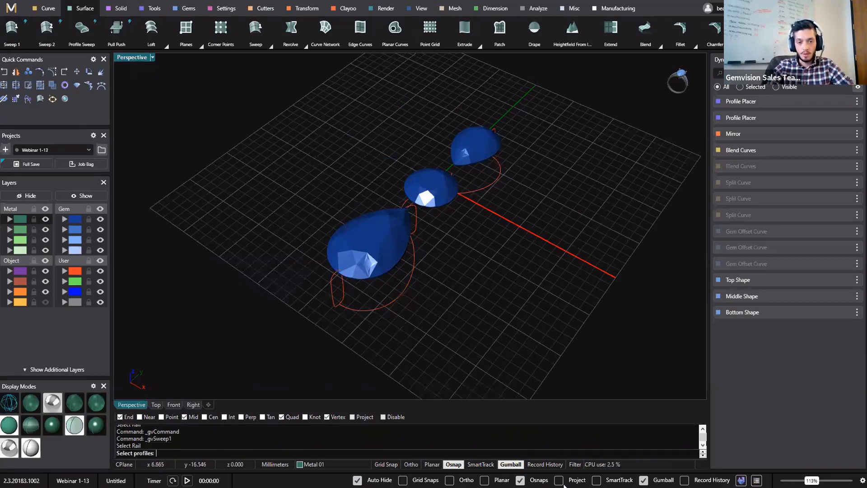
- Sweep the four profiles along the red curve and show the mirrored curve's yellow layer again
{"action": "left_click", "coordinate": [343, 294]}
{"action": "right_click_drag", "start_coordinate": [418, 212], "coordinate": [361, 152]}
{"action": "left_click", "coordinate": [364, 153]}
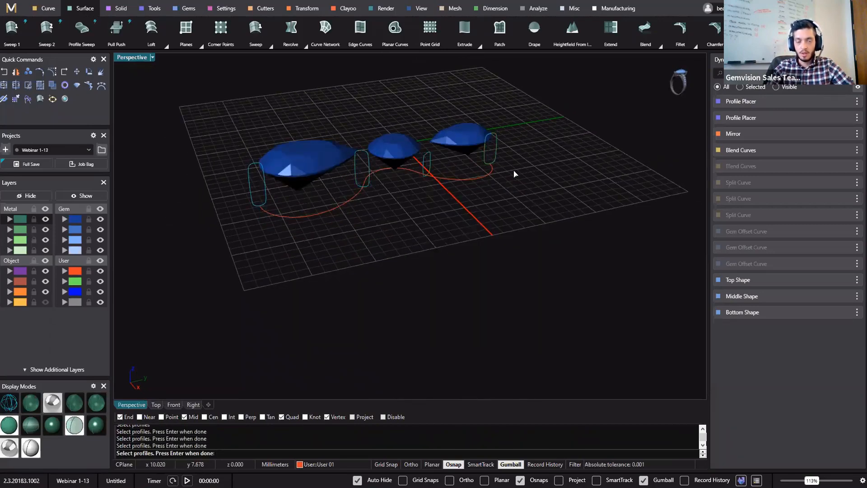
{"action": "key", "text": "Return"}
{"action": "right_click_drag", "start_coordinate": [347, 269], "coordinate": [31, 314]}
{"action": "key", "text": "Return"}
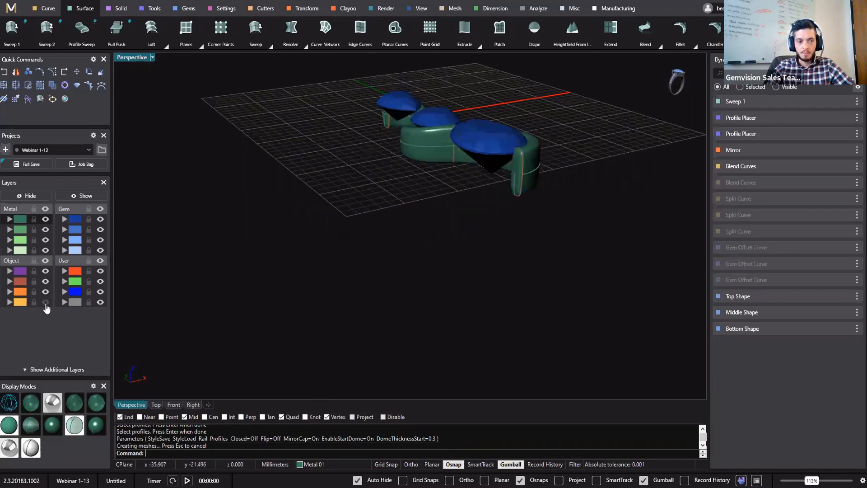
{"action": "right_click_drag", "start_coordinate": [489, 279], "coordinate": [464, 330], "text": "shift"}
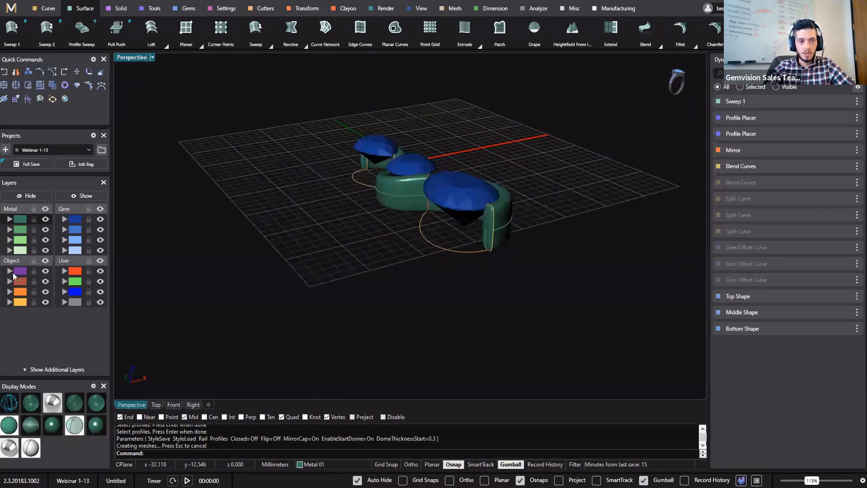
- Move the swept metal band to the User 01 layer and hide that layer
{"action": "right_click_drag", "start_coordinate": [352, 291], "coordinate": [115, 310]}
{"action": "scroll", "coordinate": [368, 233], "scroll_direction": "up", "scroll_amount": 5}
{"action": "left_click", "coordinate": [443, 210]}
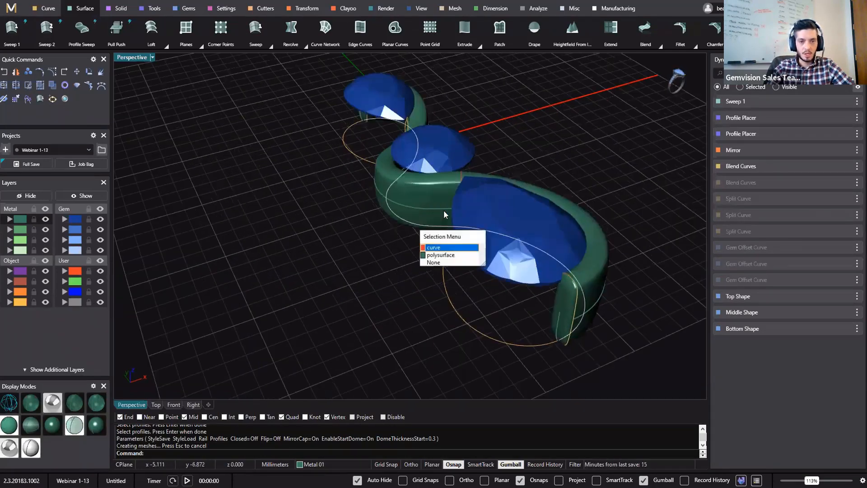
{"action": "left_click", "coordinate": [433, 198]}
{"action": "left_click", "coordinate": [74, 271]}
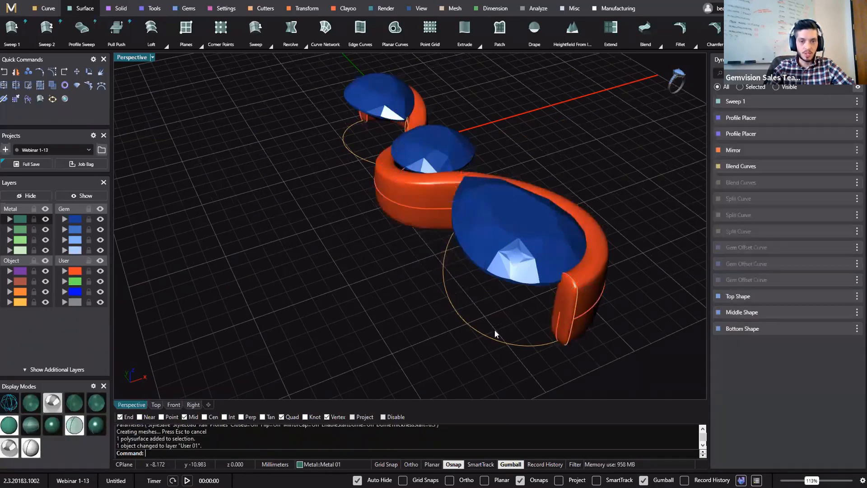
{"action": "right_click_drag", "start_coordinate": [114, 299], "coordinate": [109, 279]}
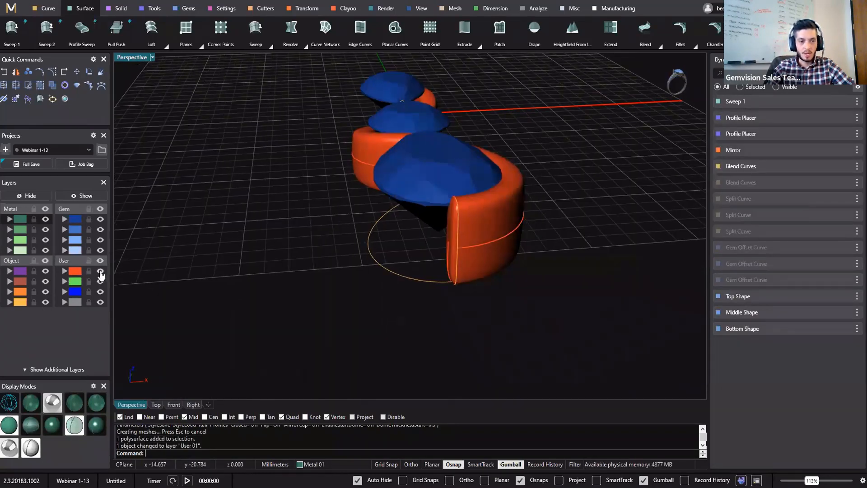
{"action": "left_click", "coordinate": [100, 270]}
- Sweep a second metal band with Sweep 1 along the mirrored S-shaped rail, using its four upright profiles
{"action": "right_click_drag", "start_coordinate": [527, 282], "coordinate": [496, 233]}
{"action": "left_click", "coordinate": [66, 72]}
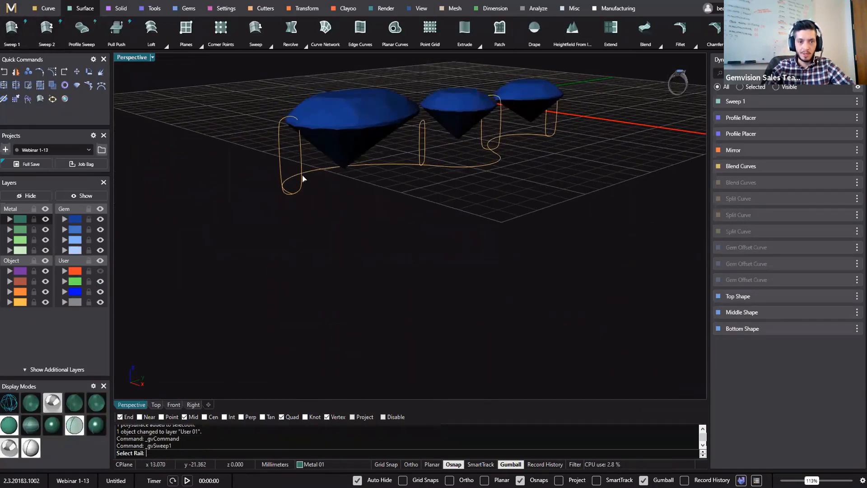
{"action": "left_click", "coordinate": [293, 178]}
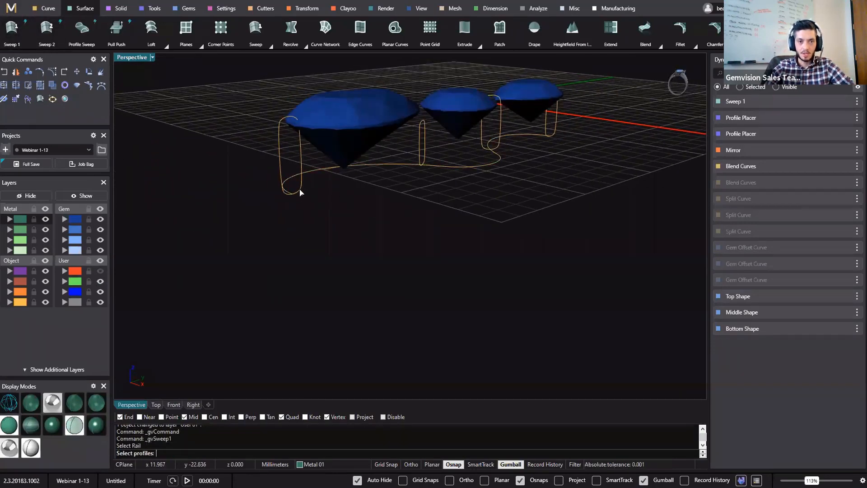
{"action": "left_click", "coordinate": [299, 192]}
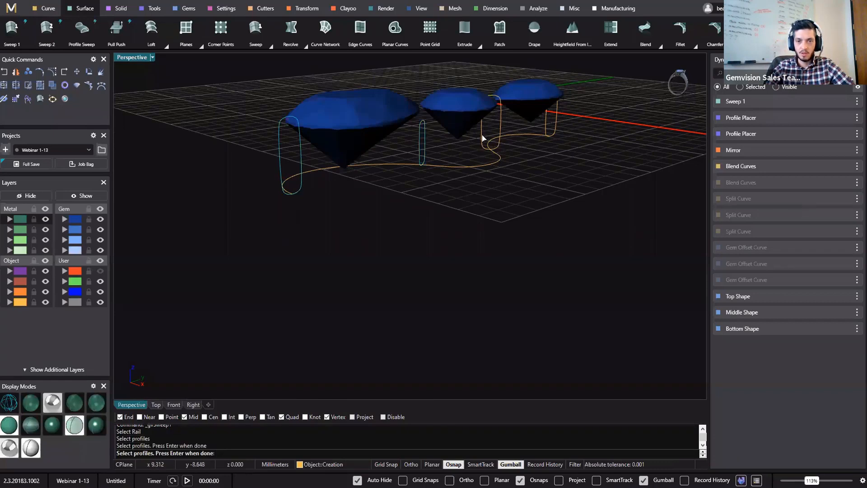
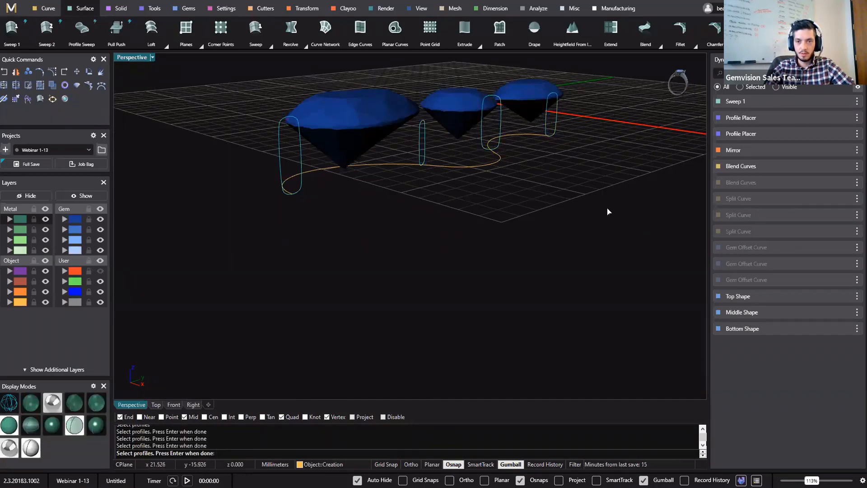
{"action": "key", "text": "Return"}
{"action": "right_click_drag", "start_coordinate": [402, 240], "coordinate": [527, 255]}
{"action": "scroll", "coordinate": [496, 271], "scroll_direction": "down", "scroll_amount": 3}
{"action": "key", "text": "Return"}
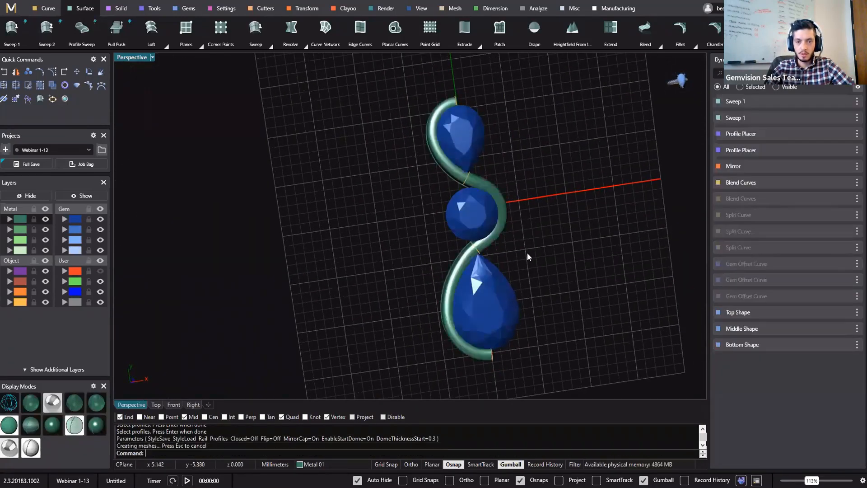
- Move the new swept band to the Creation layer and show the User 01 layer again
{"action": "right_click_drag", "start_coordinate": [549, 329], "coordinate": [431, 172]}
{"action": "left_click", "coordinate": [396, 230]}
{"action": "left_click", "coordinate": [19, 291]}
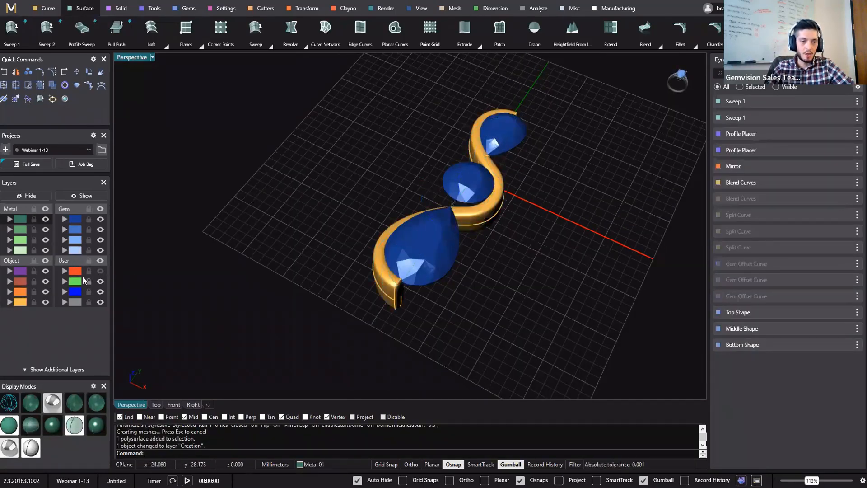
{"action": "left_click", "coordinate": [99, 271]}
- Hide the Gem 01 layer and move both interlaced bands to the Metal 01 layer
{"action": "right_click_drag", "start_coordinate": [355, 212], "coordinate": [412, 143]}
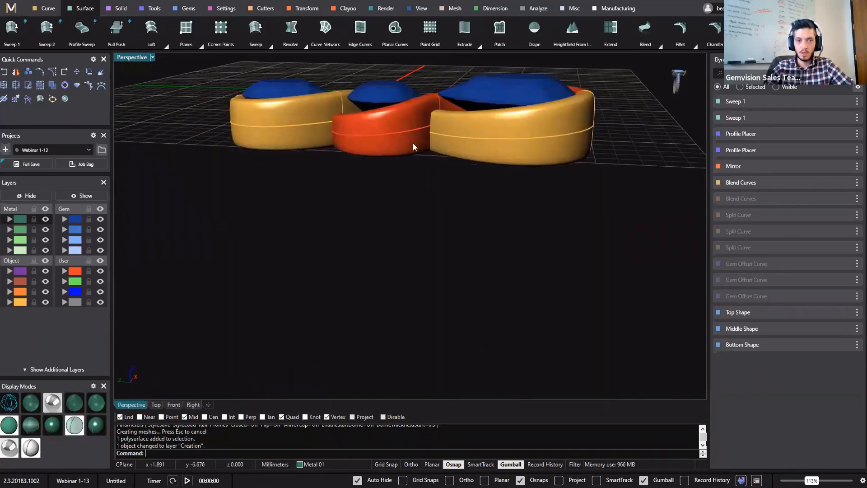
{"action": "right_click_drag", "start_coordinate": [558, 207], "coordinate": [362, 189]}
{"action": "scroll", "coordinate": [353, 200], "scroll_direction": "up", "scroll_amount": 8}
{"action": "scroll", "coordinate": [356, 199], "scroll_direction": "down", "scroll_amount": 6}
{"action": "right_click_drag", "start_coordinate": [407, 216], "coordinate": [428, 319]}
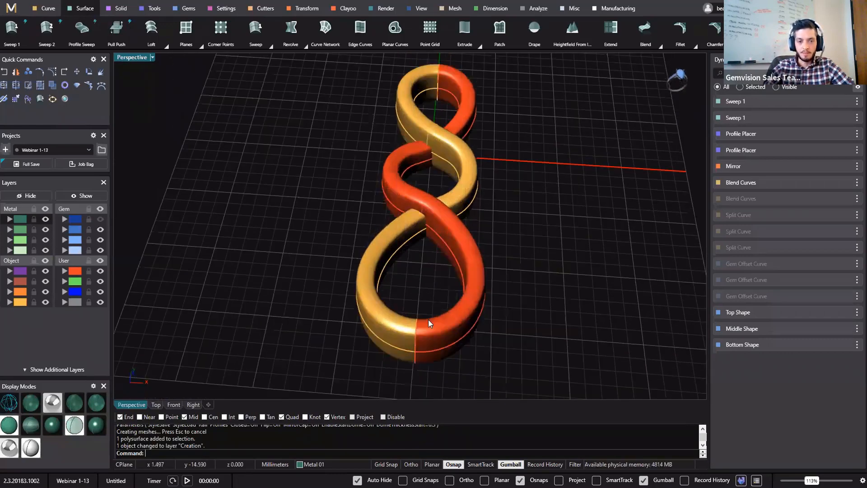
{"action": "scroll", "coordinate": [420, 330], "scroll_direction": "up", "scroll_amount": 12}
{"action": "left_click", "coordinate": [403, 334]}
{"action": "left_click", "coordinate": [299, 303], "text": "shift"}
{"action": "scroll", "coordinate": [299, 303], "scroll_direction": "down", "scroll_amount": 12}
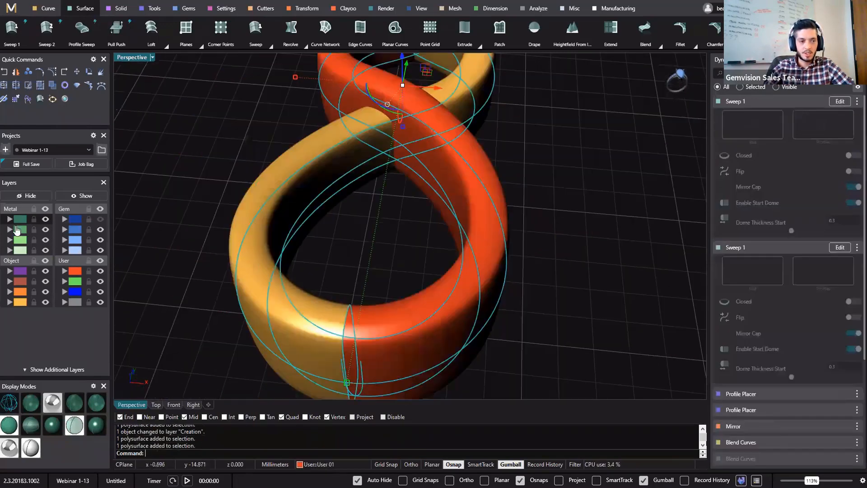
{"action": "left_click", "coordinate": [8, 219]}
- Place a 4 mm round diamond at the lower end of the largest loop and show the Gem 01 layer
{"action": "right_click_drag", "start_coordinate": [372, 205], "coordinate": [140, 17]}
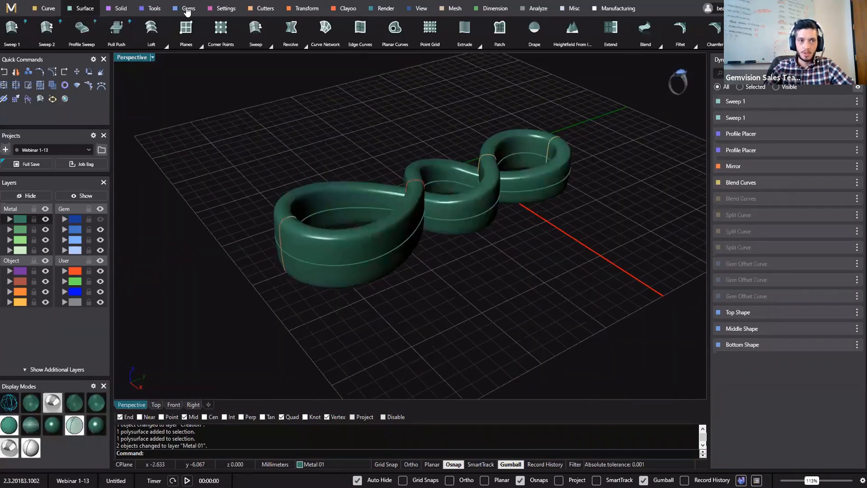
{"action": "left_click", "coordinate": [187, 12]}
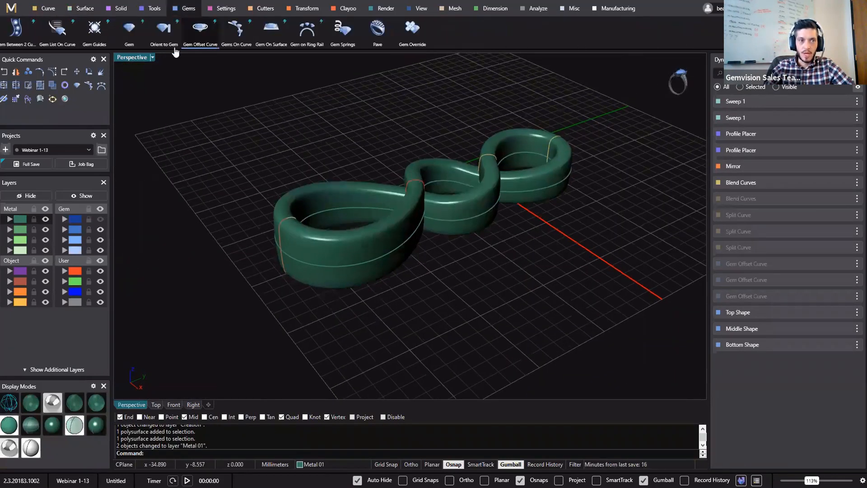
{"action": "left_click", "coordinate": [128, 30]}
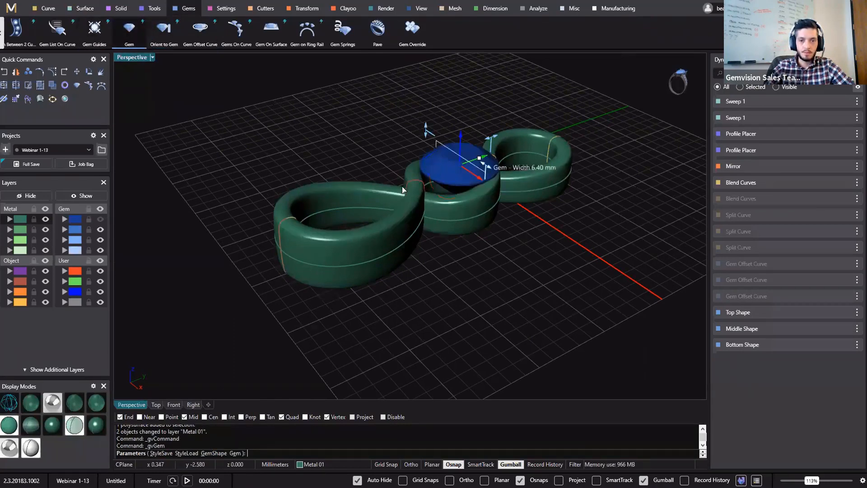
{"action": "left_click", "coordinate": [339, 201]}
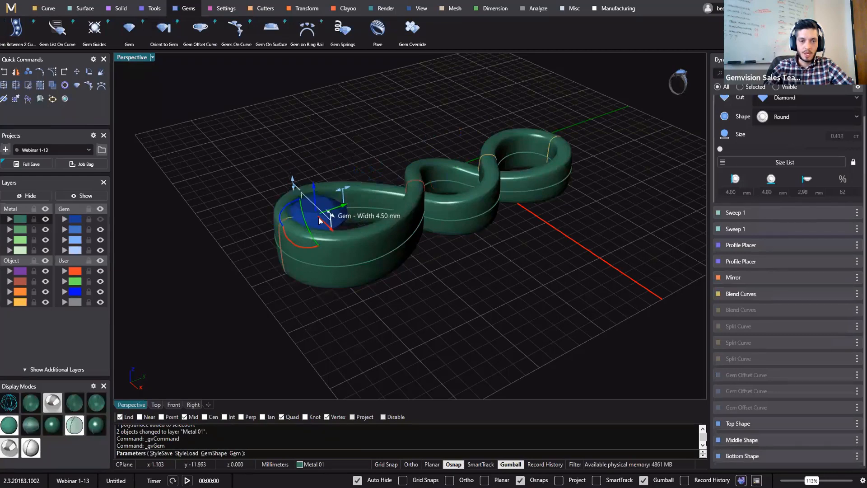
{"action": "right_click_drag", "start_coordinate": [442, 311], "coordinate": [403, 292]}
{"action": "scroll", "coordinate": [402, 292], "scroll_direction": "up", "scroll_amount": 6}
{"action": "left_click_drag", "start_coordinate": [402, 291], "coordinate": [395, 276]}
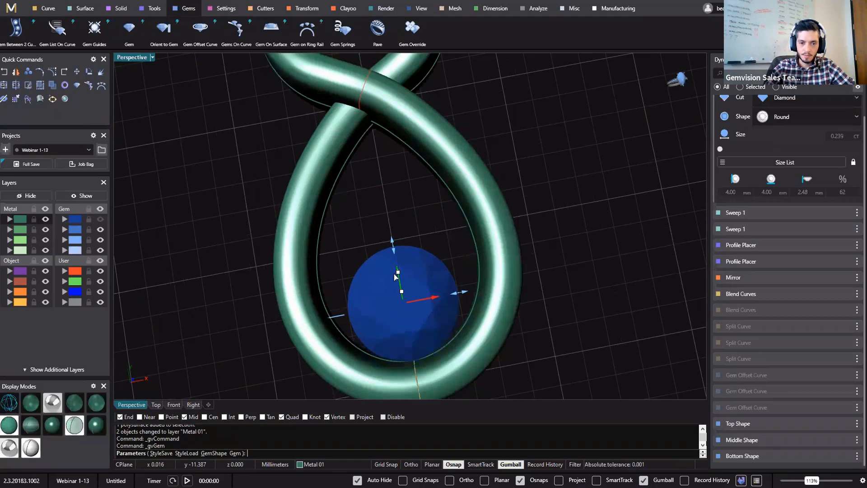
{"action": "scroll", "coordinate": [453, 283], "scroll_direction": "down", "scroll_amount": 5}
{"action": "right_click_drag", "start_coordinate": [453, 283], "coordinate": [98, 222]}
{"action": "left_click", "coordinate": [100, 219]}
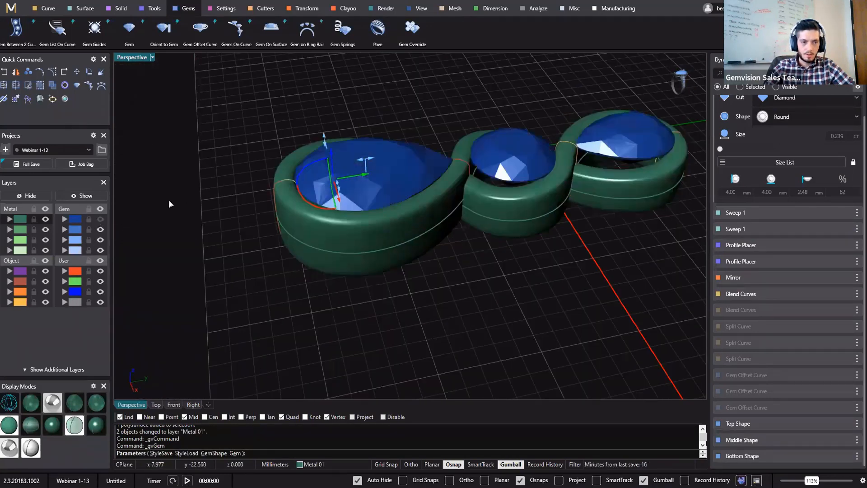
{"action": "key", "text": "Escape"}
- Move the three original gems filling the loops to the Gem 04 layer and hide that layer
{"action": "left_click", "coordinate": [390, 161]}
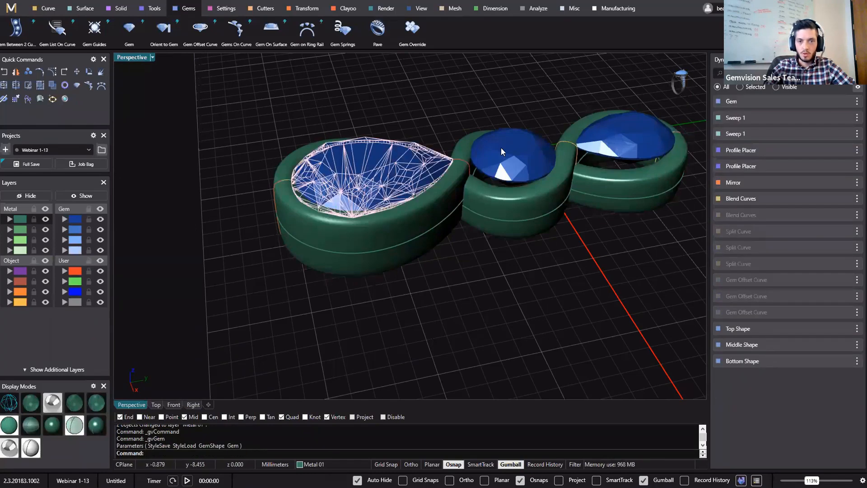
{"action": "left_click", "coordinate": [434, 186]}
{"action": "left_click", "coordinate": [519, 147], "text": "shift"}
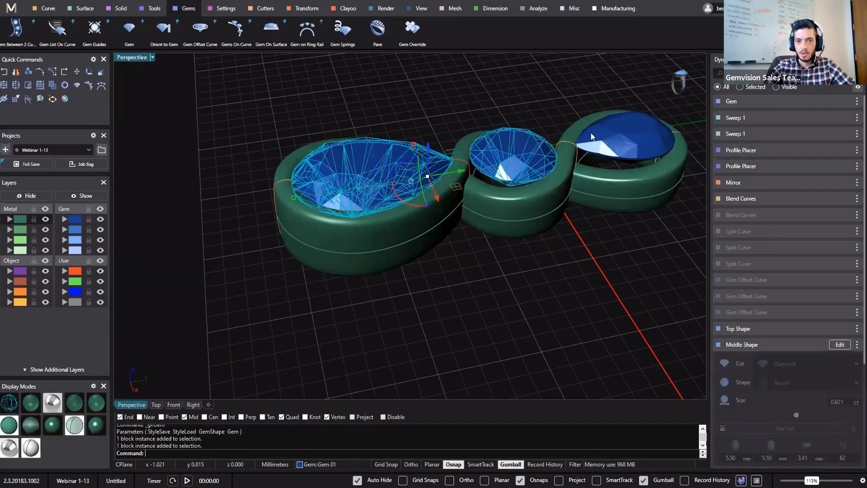
{"action": "left_click", "coordinate": [639, 133], "text": "shift"}
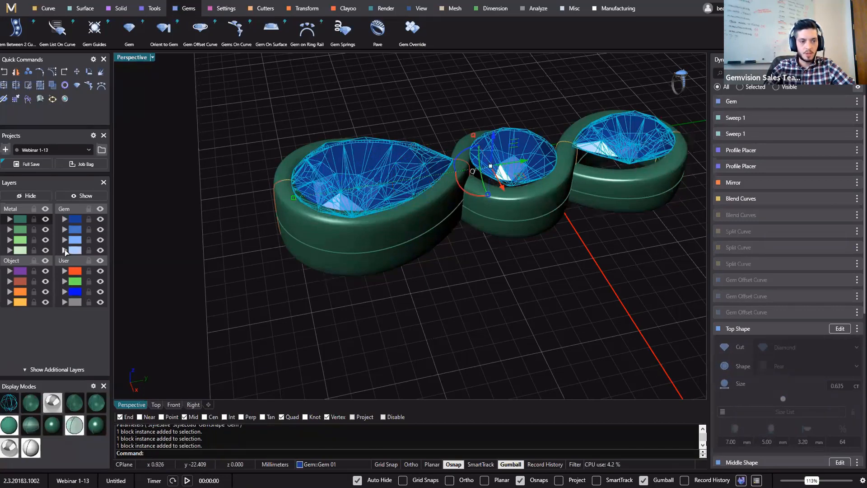
{"action": "left_click", "coordinate": [66, 250]}
{"action": "left_click", "coordinate": [101, 251]}
- Place a 2.5 mm round diamond at the lower end of the middle loop
{"action": "right_click_drag", "start_coordinate": [164, 163], "coordinate": [316, 190]}
{"action": "scroll", "coordinate": [381, 289], "scroll_direction": "down", "scroll_amount": 2}
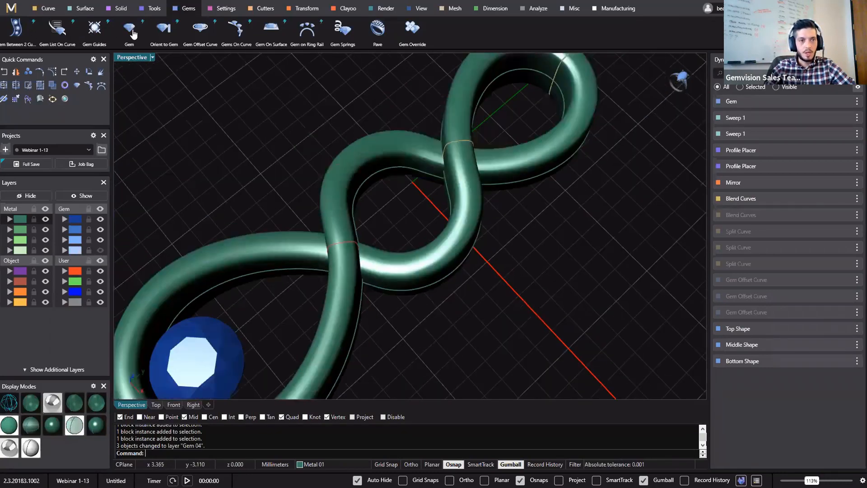
{"action": "scroll", "coordinate": [318, 306], "scroll_direction": "down", "scroll_amount": 4}
{"action": "left_click", "coordinate": [129, 31]}
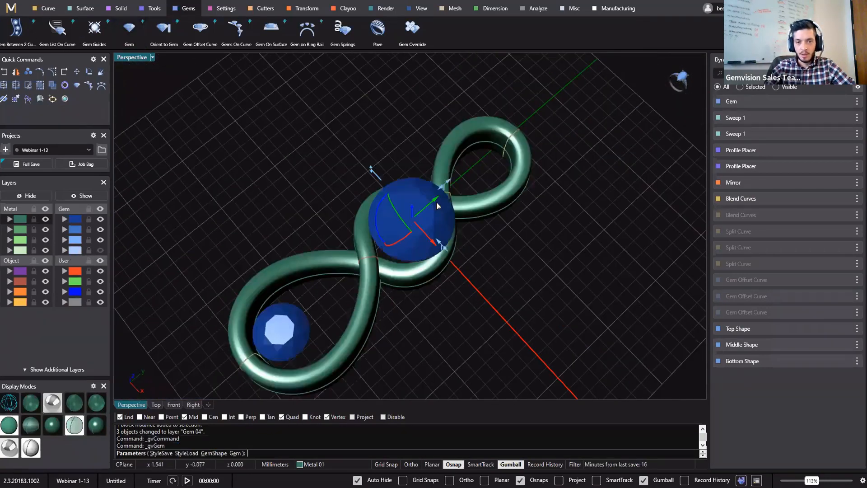
{"action": "left_click_drag", "start_coordinate": [443, 188], "coordinate": [383, 243]}
{"action": "scroll", "coordinate": [412, 220], "scroll_direction": "up", "scroll_amount": 6}
{"action": "right_click_drag", "start_coordinate": [428, 238], "coordinate": [359, 110]}
{"action": "left_click_drag", "start_coordinate": [358, 112], "coordinate": [389, 244]}
{"action": "right_click_drag", "start_coordinate": [389, 244], "coordinate": [402, 280]}
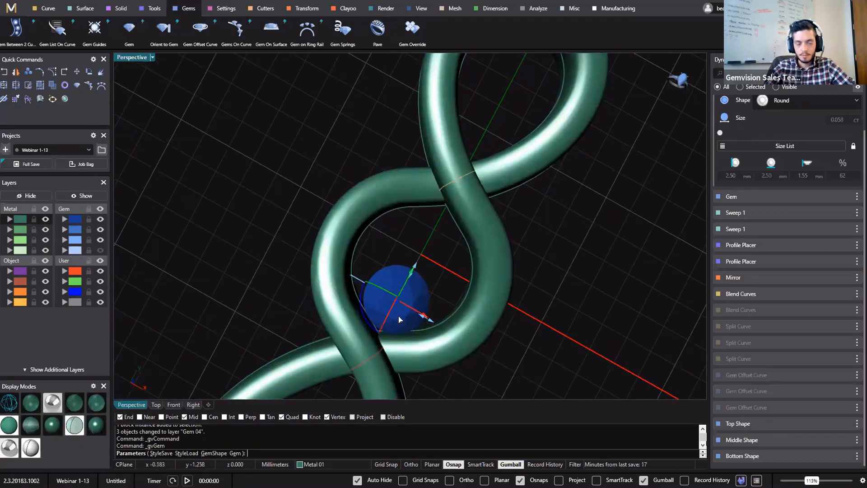
{"action": "scroll", "coordinate": [397, 293], "scroll_direction": "up", "scroll_amount": 5}
{"action": "scroll", "coordinate": [398, 303], "scroll_direction": "down", "scroll_amount": 3}
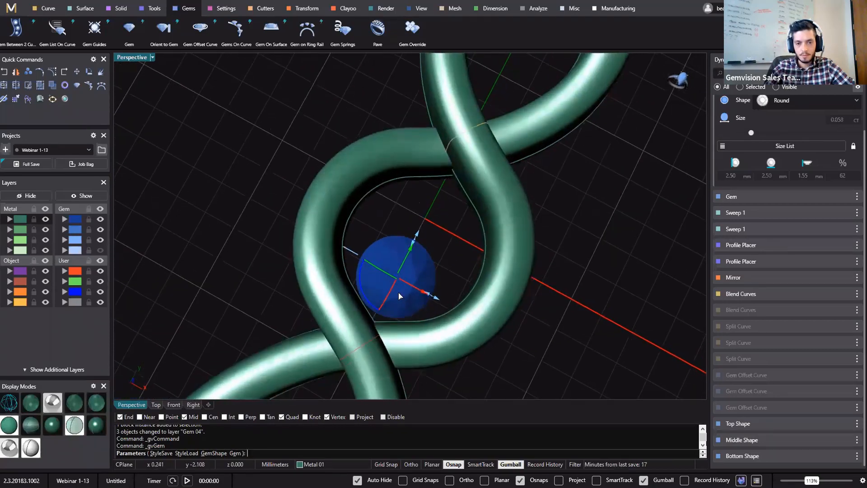
{"action": "right_click_drag", "start_coordinate": [402, 253], "coordinate": [403, 242], "text": "shift"}
{"action": "scroll", "coordinate": [341, 309], "scroll_direction": "down", "scroll_amount": 4}
{"action": "right_click_drag", "start_coordinate": [345, 303], "coordinate": [379, 294], "text": "shift"}
{"action": "right_click", "coordinate": [365, 196]}
- Add a round diamond inside the top loop and reduce its width to 2 mm
{"action": "right_click_drag", "start_coordinate": [399, 182], "coordinate": [359, 285]}
{"action": "scroll", "coordinate": [359, 285], "scroll_direction": "up", "scroll_amount": 7}
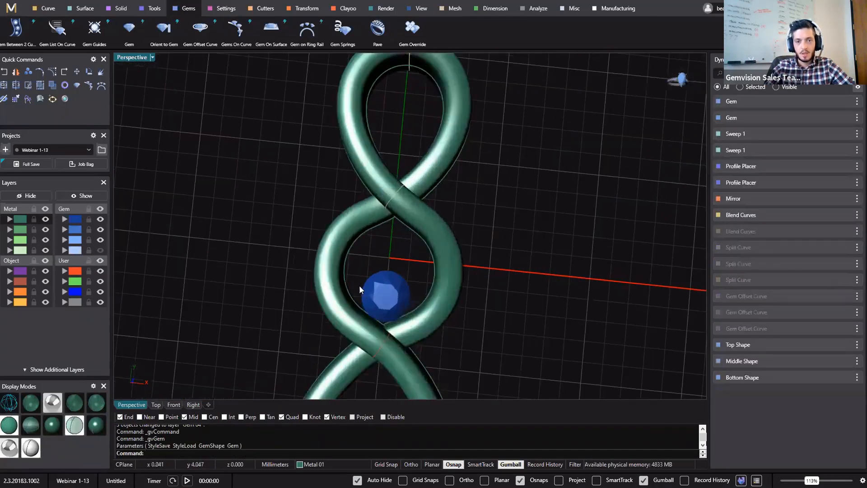
{"action": "right_click_drag", "start_coordinate": [374, 97], "coordinate": [353, 231], "text": "shift"}
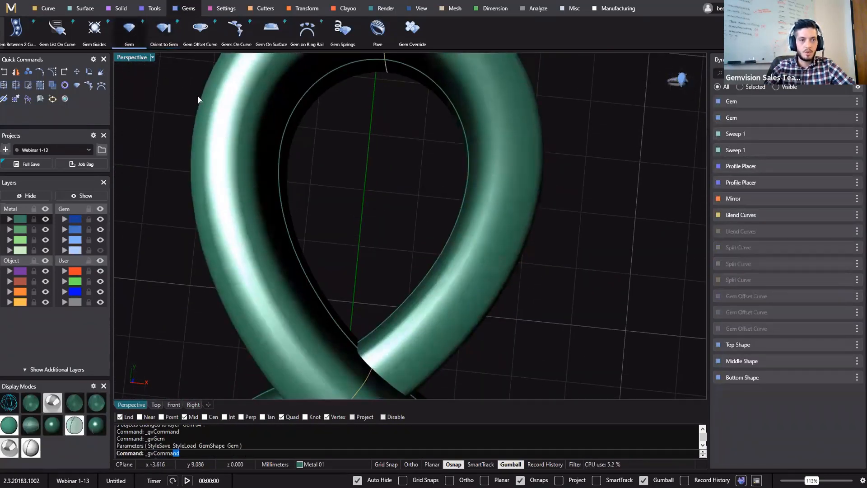
{"action": "scroll", "coordinate": [244, 160], "scroll_direction": "down", "scroll_amount": 7}
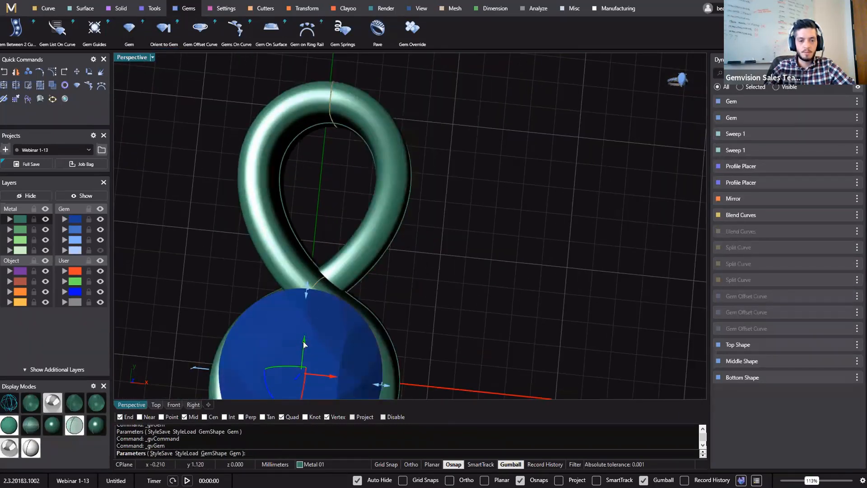
{"action": "left_click_drag", "start_coordinate": [303, 342], "coordinate": [319, 183]}
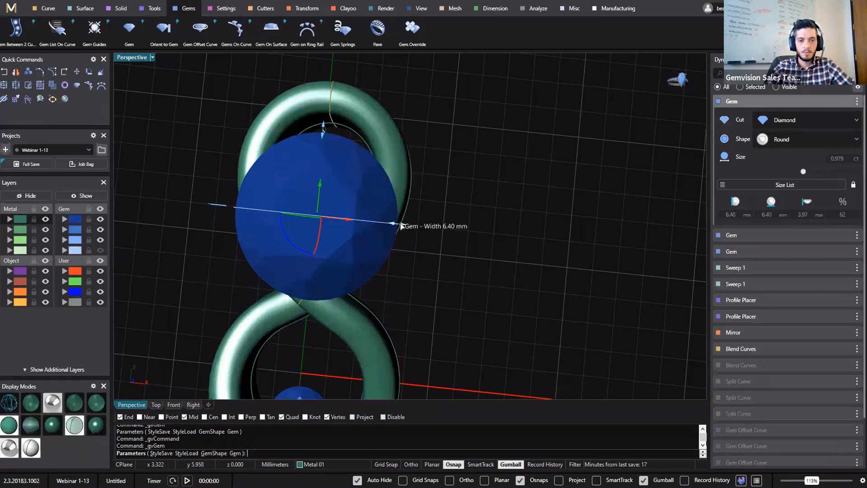
{"action": "left_click_drag", "start_coordinate": [401, 226], "coordinate": [334, 238]}
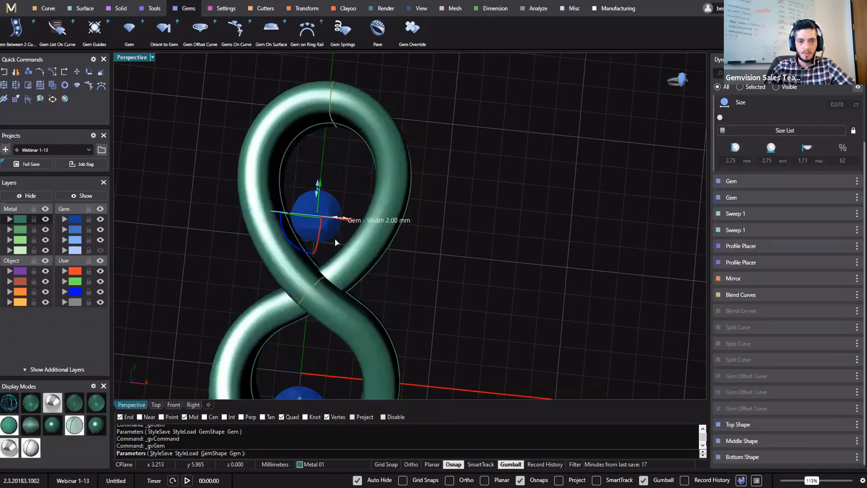
{"action": "scroll", "coordinate": [321, 206], "scroll_direction": "up", "scroll_amount": 3}
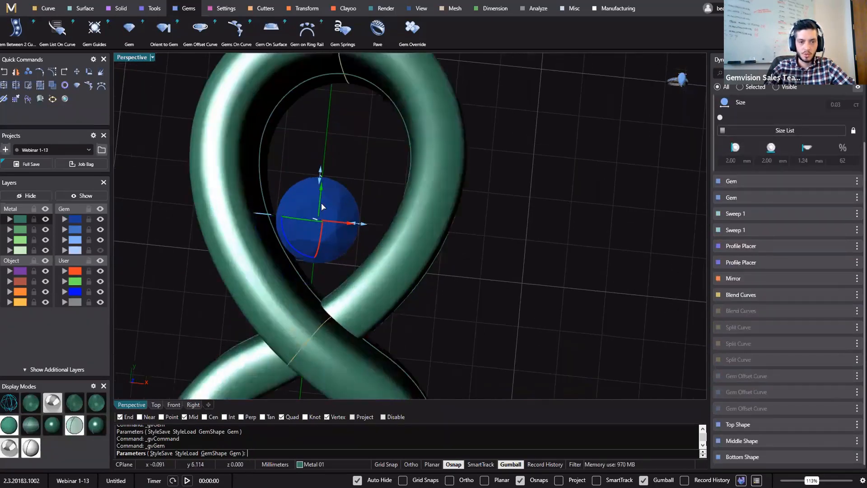
- Shift the 2 mm diamond toward the crossing below the top loop and lower it into the loop
{"action": "scroll", "coordinate": [321, 203], "scroll_direction": "up", "scroll_amount": 2}
{"action": "left_click_drag", "start_coordinate": [321, 209], "coordinate": [324, 240]}
{"action": "right_click_drag", "start_coordinate": [364, 270], "coordinate": [354, 208]}
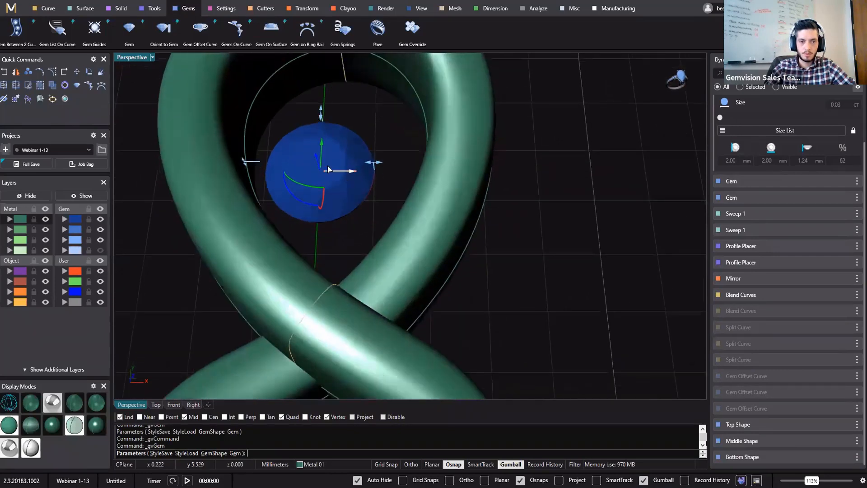
{"action": "left_click_drag", "start_coordinate": [321, 154], "coordinate": [323, 174]}
{"action": "scroll", "coordinate": [401, 212], "scroll_direction": "down", "scroll_amount": 2}
{"action": "right_click_drag", "start_coordinate": [349, 180], "coordinate": [355, 94]}
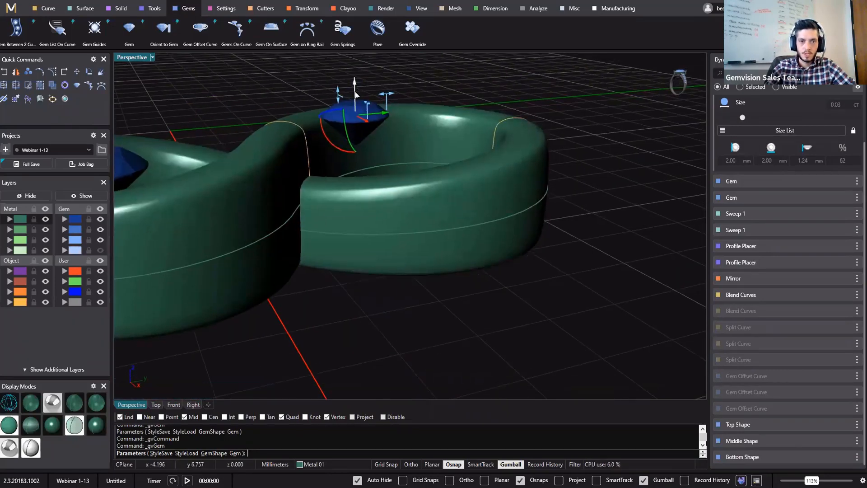
{"action": "left_click_drag", "start_coordinate": [355, 96], "coordinate": [356, 126]}
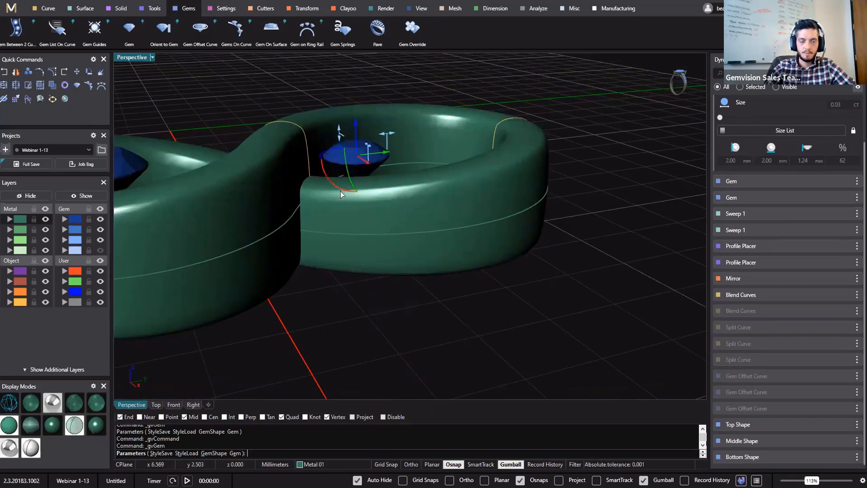
{"action": "right_click_drag", "start_coordinate": [412, 167], "coordinate": [294, 164]}
{"action": "right_click_drag", "start_coordinate": [178, 141], "coordinate": [367, 370]}
{"action": "scroll", "coordinate": [361, 368], "scroll_direction": "up", "scroll_amount": 6}
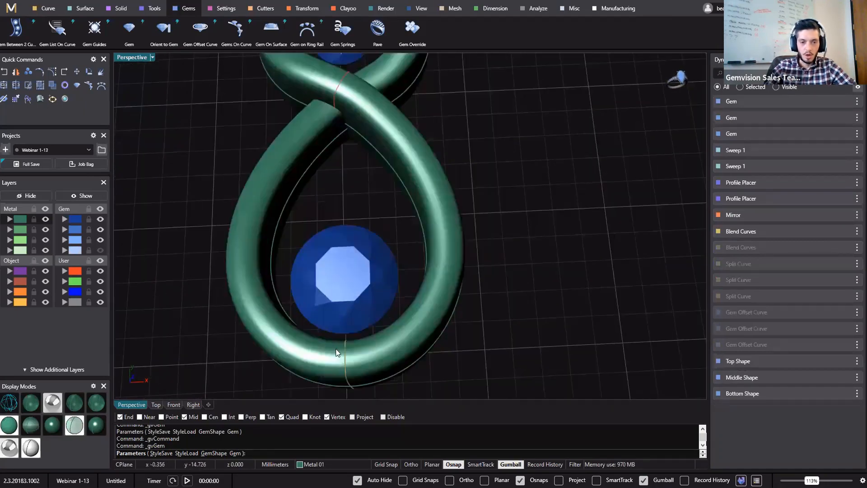
{"action": "scroll", "coordinate": [370, 313], "scroll_direction": "down", "scroll_amount": 5}
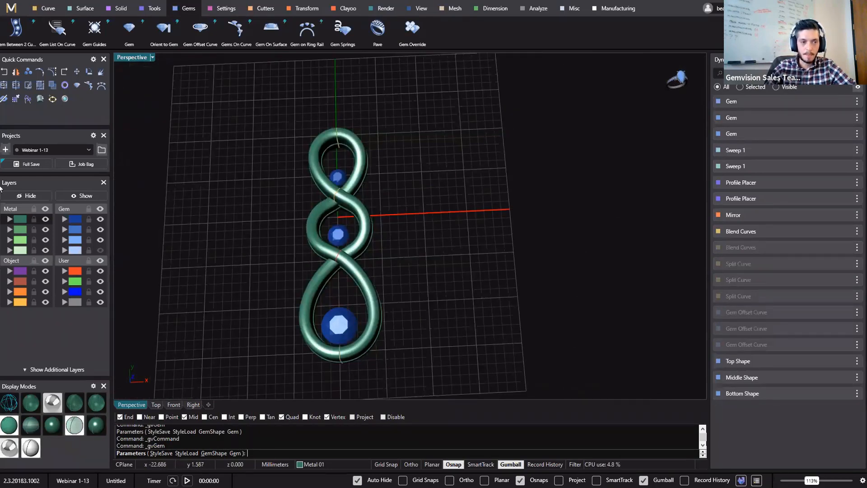
- Extract a lengthwise isocurve from the top of the band around the bottom loop, with surface V position 0.5 and angle 90
{"action": "left_click", "coordinate": [43, 11]}
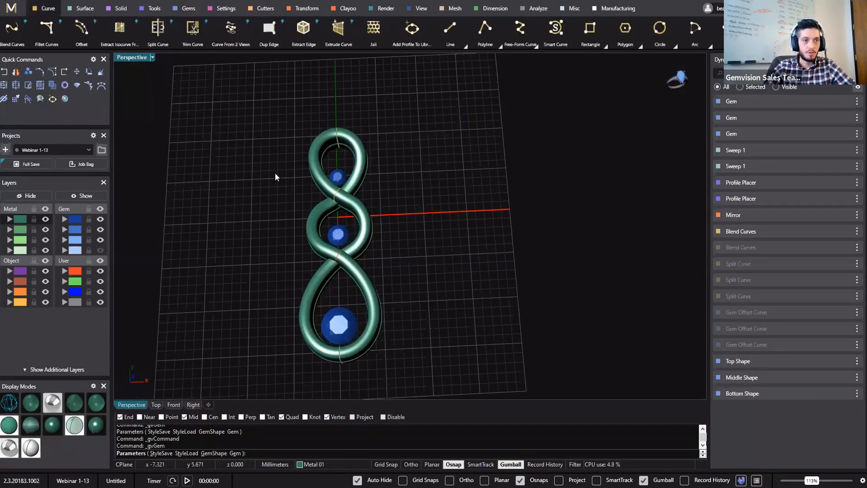
{"action": "left_click", "coordinate": [126, 43]}
{"action": "scroll", "coordinate": [347, 354], "scroll_direction": "up", "scroll_amount": 5}
{"action": "left_click", "coordinate": [307, 315]}
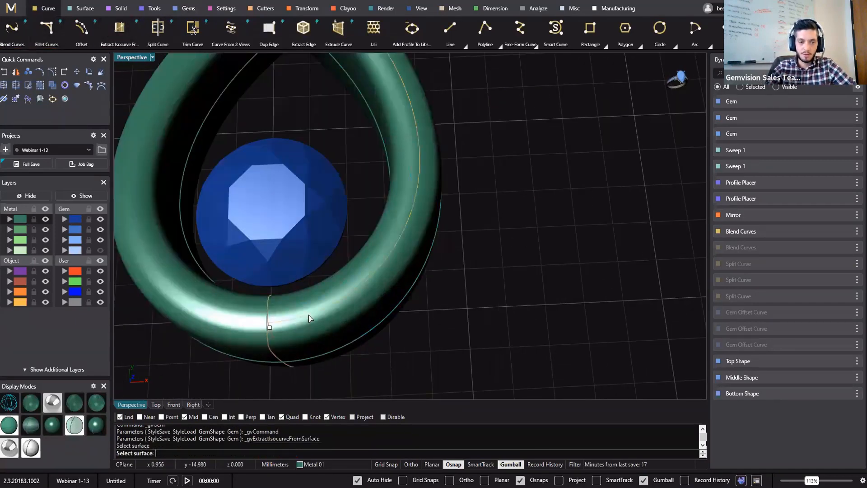
{"action": "scroll", "coordinate": [302, 328], "scroll_direction": "down", "scroll_amount": 7}
{"action": "right_click_drag", "start_coordinate": [354, 258], "coordinate": [338, 306]}
{"action": "scroll", "coordinate": [337, 307], "scroll_direction": "up", "scroll_amount": 7}
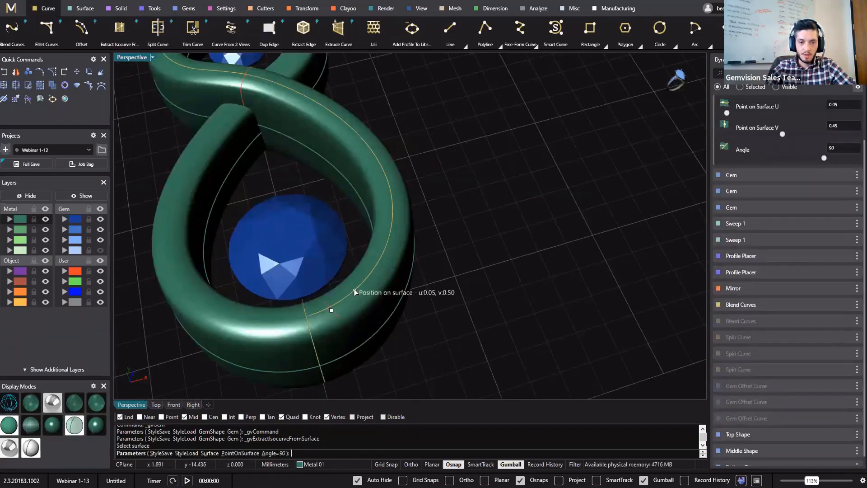
{"action": "scroll", "coordinate": [363, 298], "scroll_direction": "down", "scroll_amount": 6}
{"action": "right_click_drag", "start_coordinate": [388, 271], "coordinate": [308, 393]}
{"action": "left_click", "coordinate": [294, 119]}
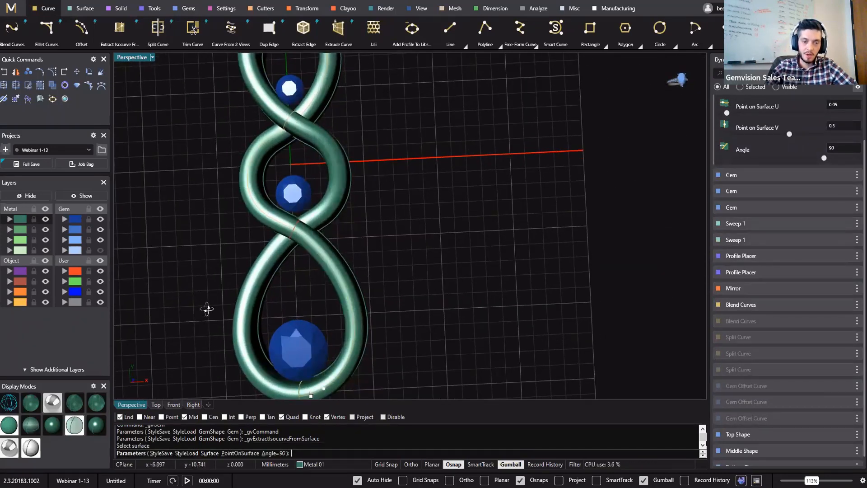
{"action": "right_click_drag", "start_coordinate": [207, 307], "coordinate": [292, 213]}
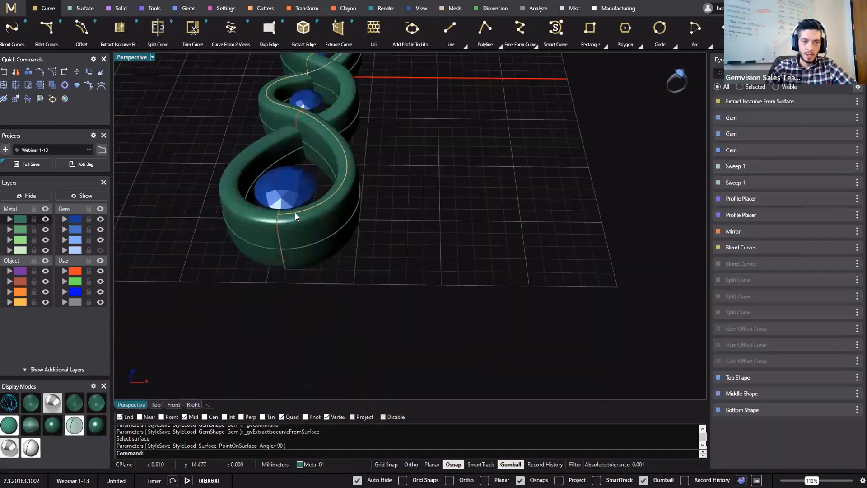
- Lay round diamonds along the extracted isocurve with Gems On Curve, starting at position 0.35 just below the upper crossing
{"action": "left_click", "coordinate": [295, 213]}
{"action": "left_click", "coordinate": [332, 237]}
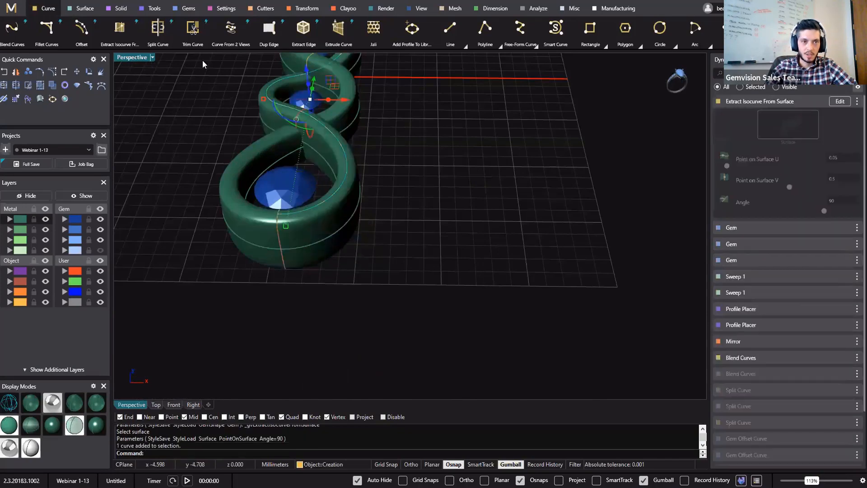
{"action": "left_click", "coordinate": [185, 9]}
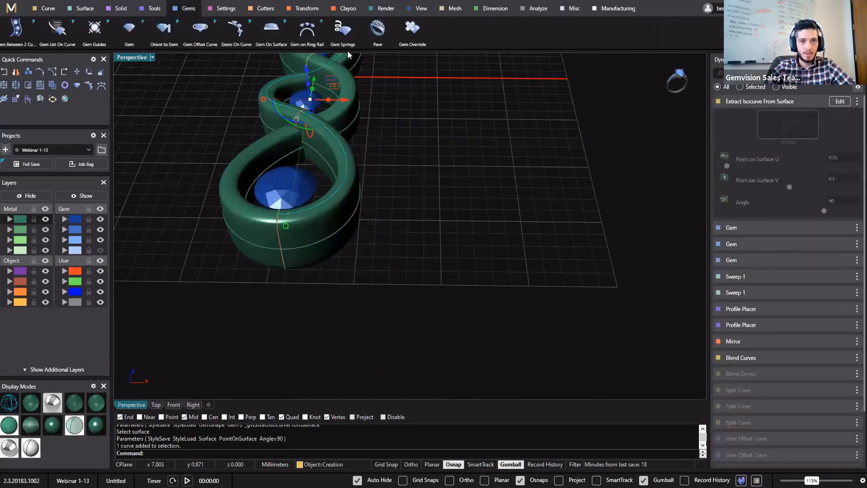
{"action": "left_click", "coordinate": [235, 28]}
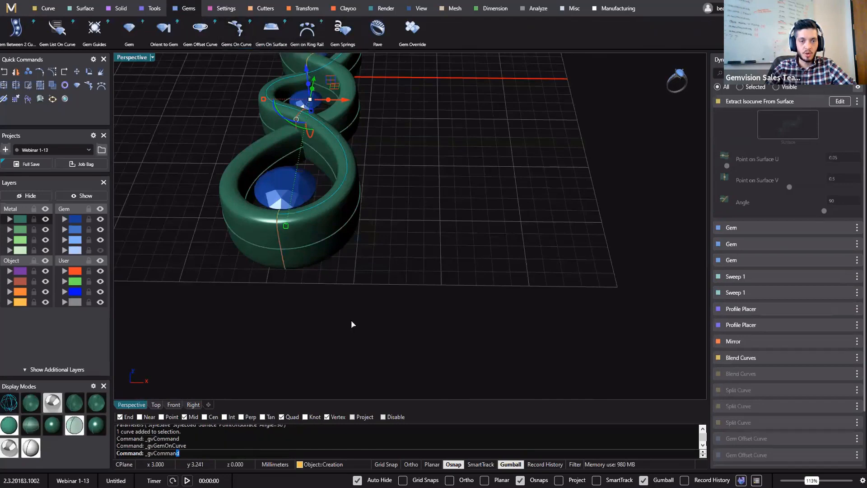
{"action": "right_click_drag", "start_coordinate": [321, 191], "coordinate": [340, 102]}
{"action": "left_click_drag", "start_coordinate": [322, 107], "coordinate": [280, 253]}
{"action": "left_click_drag", "start_coordinate": [361, 66], "coordinate": [375, 34]}
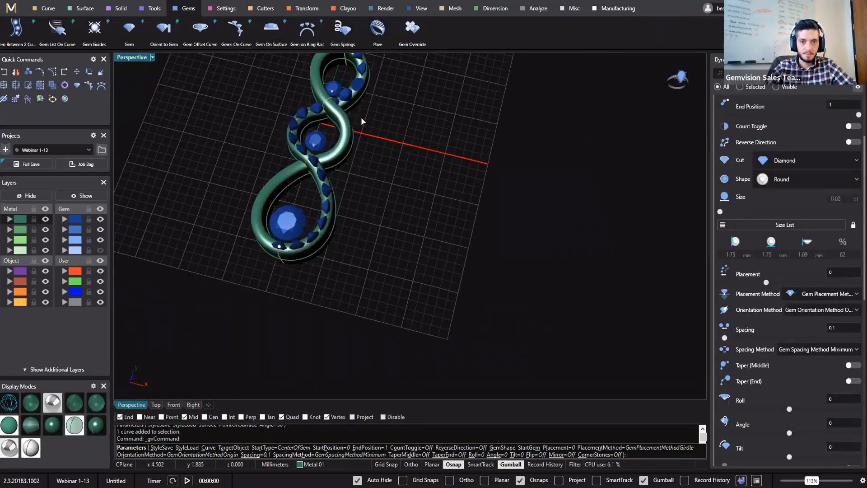
{"action": "right_click_drag", "start_coordinate": [355, 164], "coordinate": [344, 209], "text": "shift"}
{"action": "left_click_drag", "start_coordinate": [338, 88], "coordinate": [307, 158]}
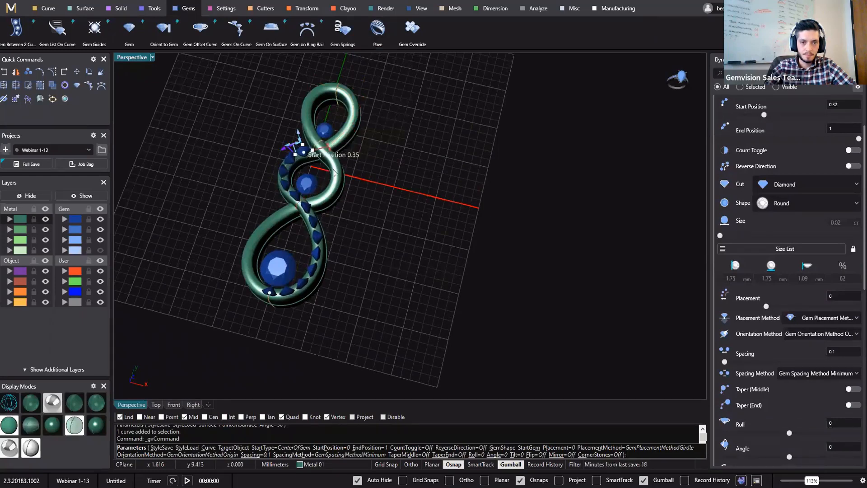
- Set the orientation method of the gem row to Gem Orientation Method Down
{"action": "scroll", "coordinate": [366, 170], "scroll_direction": "up", "scroll_amount": 6}
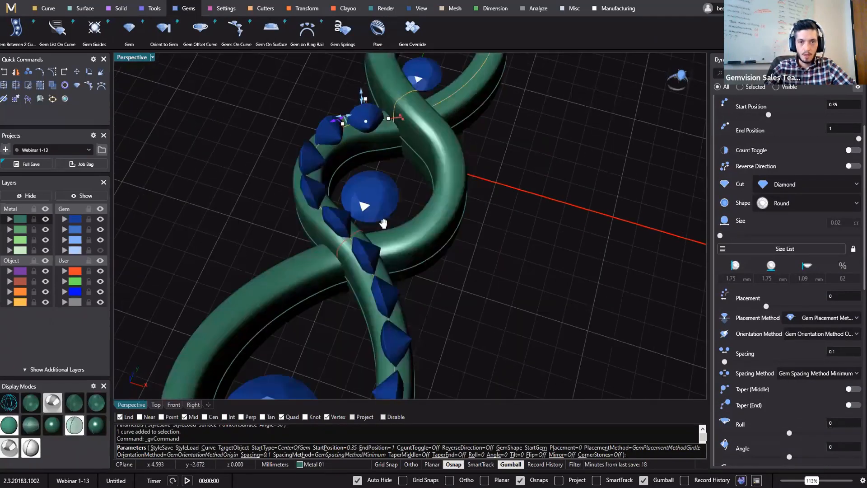
{"action": "scroll", "coordinate": [499, 193], "scroll_direction": "down", "scroll_amount": 5}
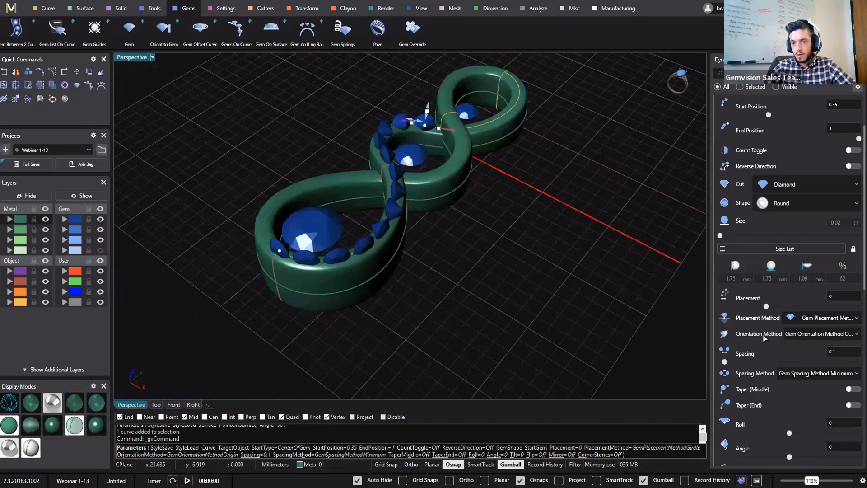
{"action": "left_click", "coordinate": [804, 336]}
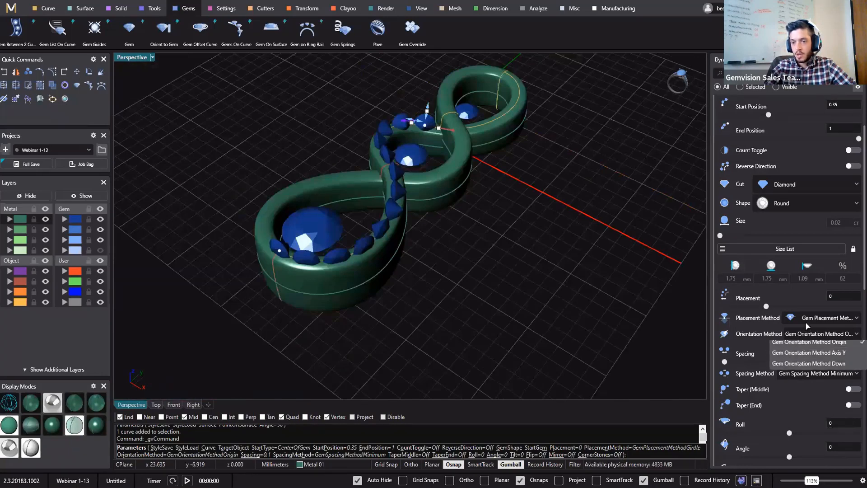
{"action": "left_click", "coordinate": [820, 370]}
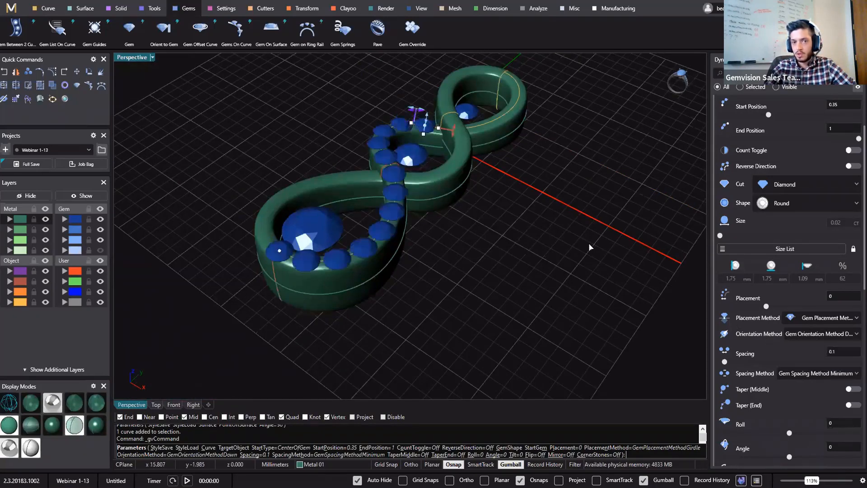
{"action": "right_click_drag", "start_coordinate": [590, 246], "coordinate": [255, 140]}
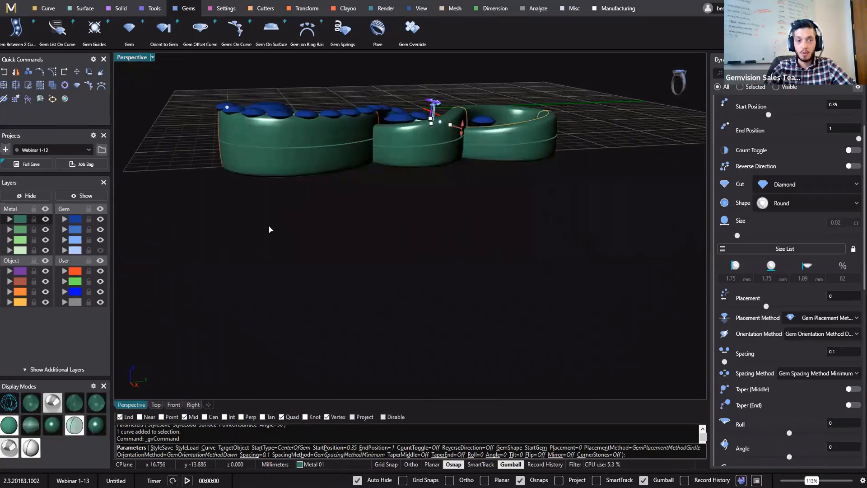
{"action": "right_click_drag", "start_coordinate": [474, 238], "coordinate": [663, 339]}
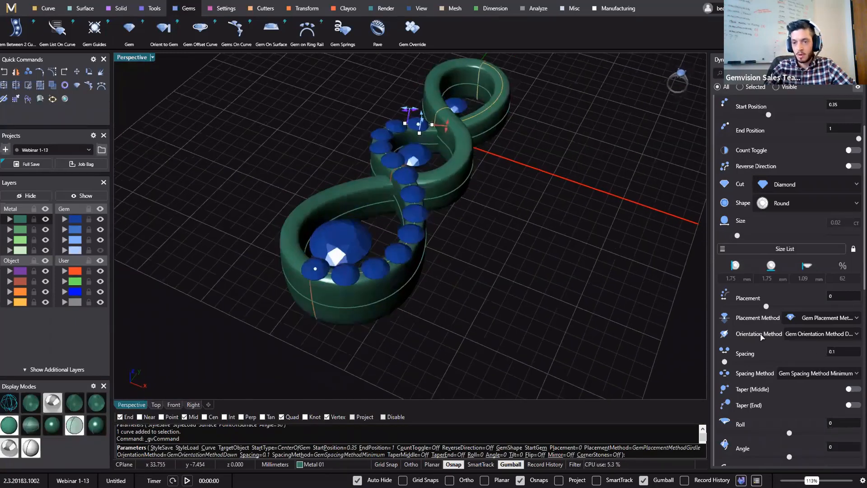
{"action": "left_click", "coordinate": [817, 335]}
{"action": "left_click", "coordinate": [813, 367]}
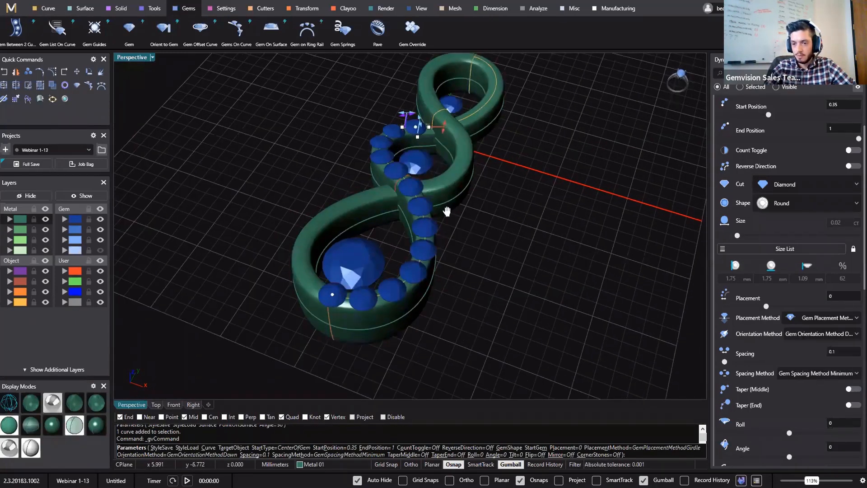
- Reduce the diamonds in the row along the band to 0.90 mm in diameter
{"action": "scroll", "coordinate": [379, 281], "scroll_direction": "up", "scroll_amount": 6}
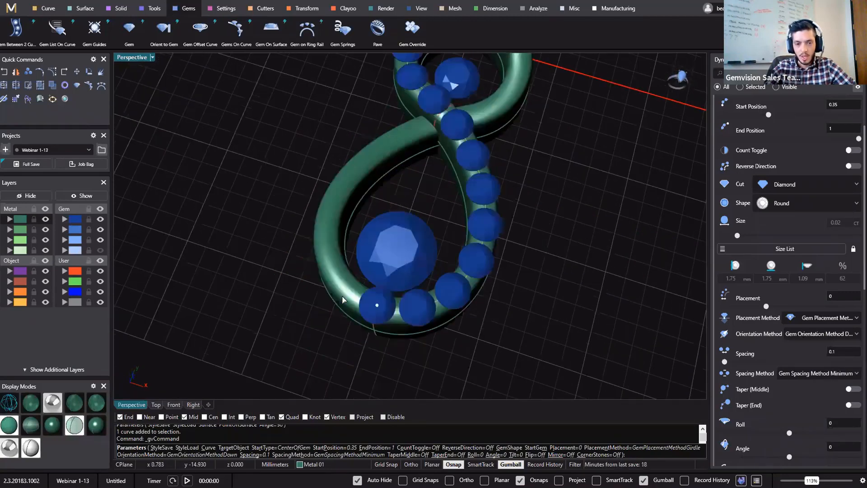
{"action": "left_click_drag", "start_coordinate": [347, 293], "coordinate": [317, 278]}
{"action": "scroll", "coordinate": [348, 276], "scroll_direction": "down", "scroll_amount": 8}
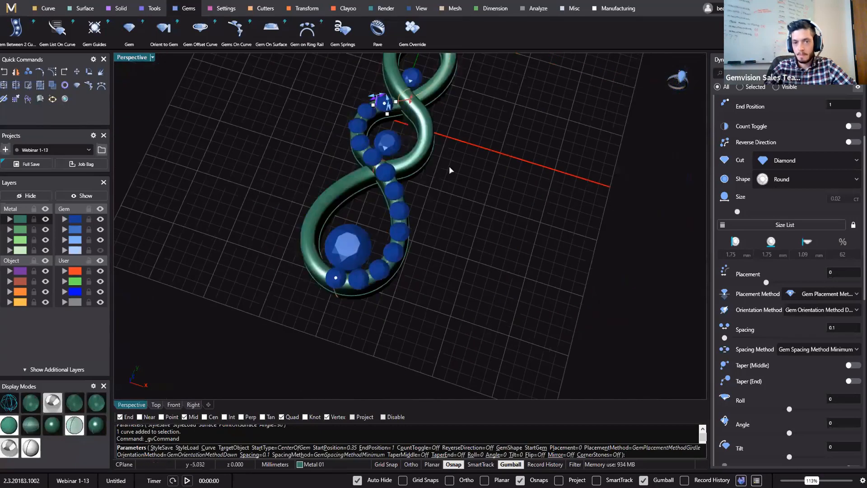
{"action": "scroll", "coordinate": [387, 190], "scroll_direction": "up", "scroll_amount": 5}
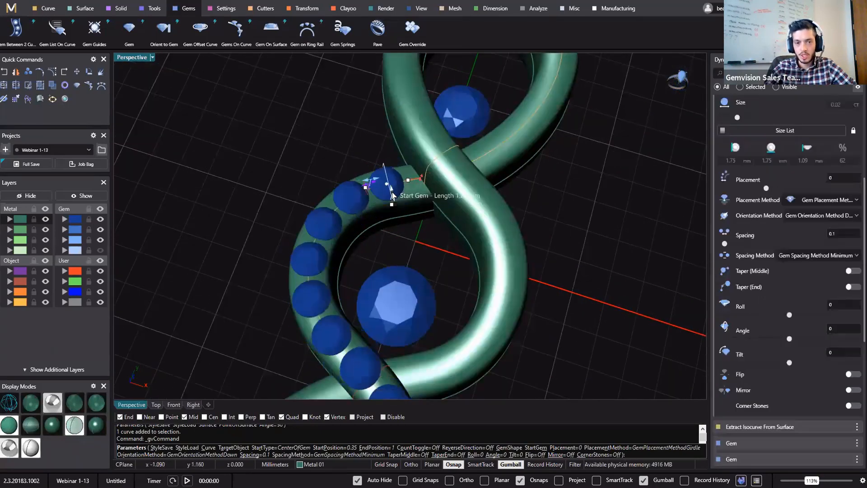
{"action": "scroll", "coordinate": [418, 241], "scroll_direction": "down", "scroll_amount": 7}
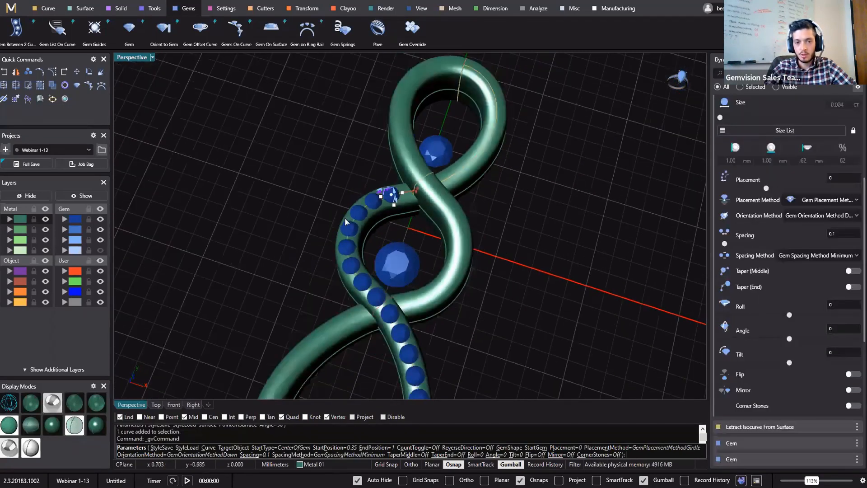
{"action": "right_click_drag", "start_coordinate": [521, 251], "coordinate": [485, 213], "text": "shift"}
{"action": "right_click_drag", "start_coordinate": [492, 182], "coordinate": [299, 190], "text": "shift"}
{"action": "scroll", "coordinate": [300, 190], "scroll_direction": "up", "scroll_amount": 8}
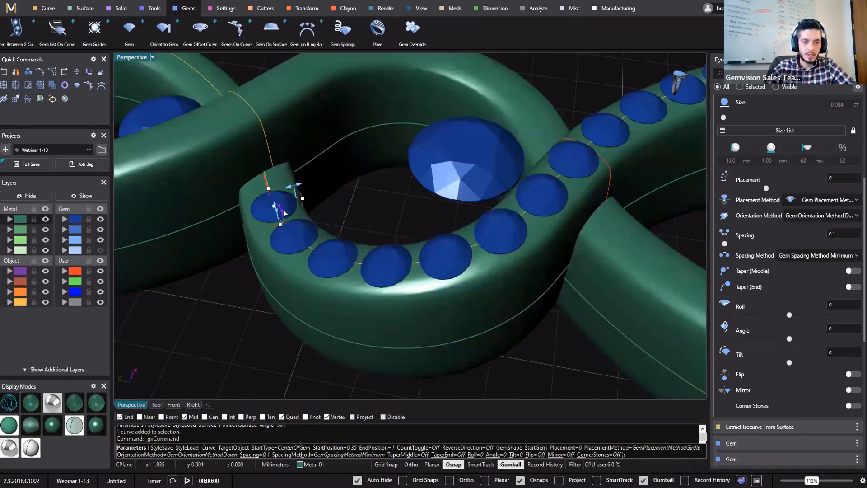
{"action": "scroll", "coordinate": [367, 254], "scroll_direction": "down", "scroll_amount": 8}
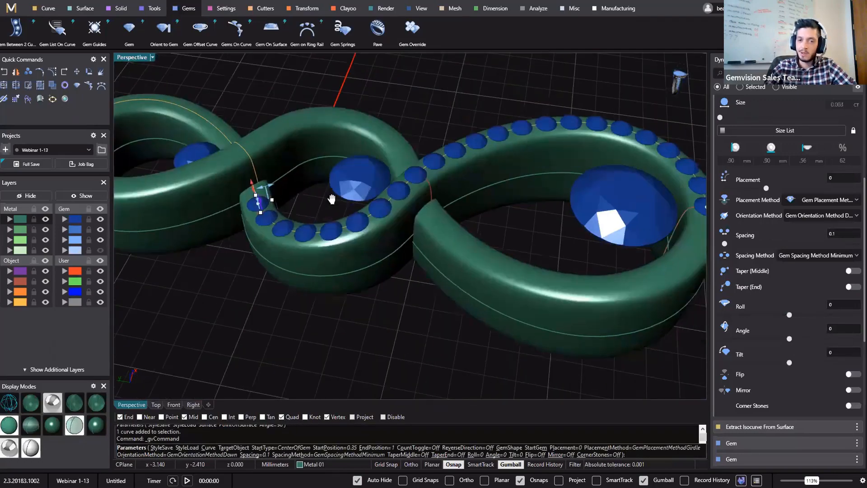
- Sink the diamond row into the band by setting its placement to -0.12
{"action": "scroll", "coordinate": [231, 112], "scroll_direction": "up", "scroll_amount": 6}
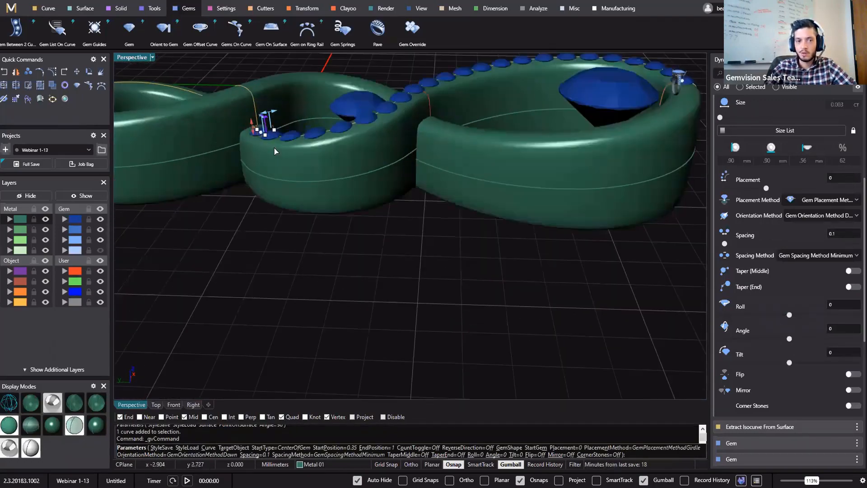
{"action": "left_click_drag", "start_coordinate": [280, 148], "coordinate": [278, 158]}
{"action": "scroll", "coordinate": [299, 243], "scroll_direction": "down", "scroll_amount": 6}
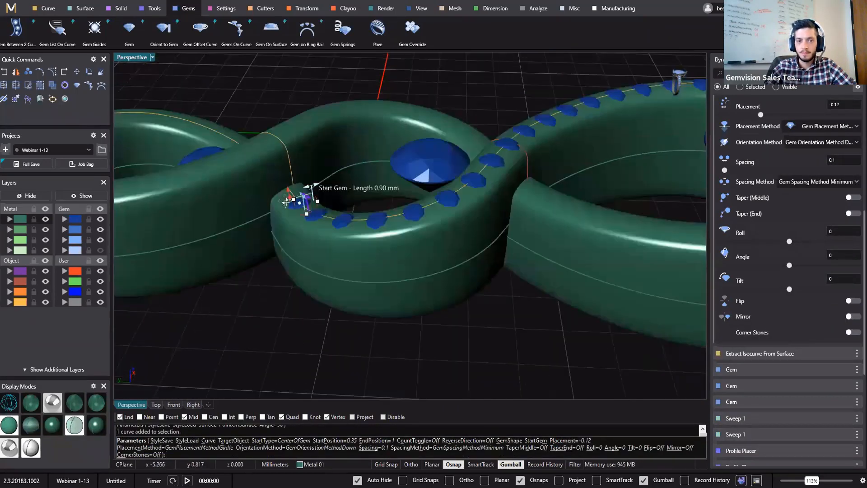
{"action": "right_click_drag", "start_coordinate": [315, 195], "coordinate": [276, 237]}
{"action": "right_click_drag", "start_coordinate": [276, 237], "coordinate": [255, 203], "text": "shift"}
- Reduce the start gem of the row to 0.80 mm so the stones fit within the band's width
{"action": "scroll", "coordinate": [247, 196], "scroll_direction": "up", "scroll_amount": 8}
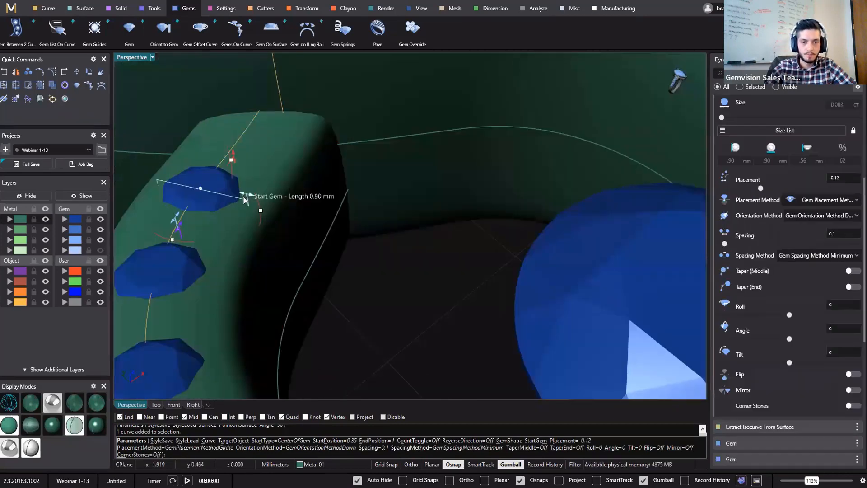
{"action": "left_click_drag", "start_coordinate": [245, 200], "coordinate": [241, 201]}
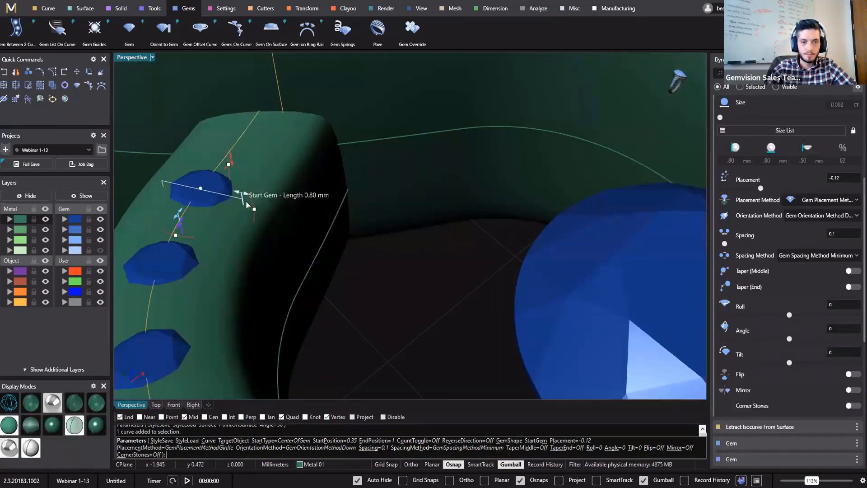
{"action": "scroll", "coordinate": [246, 202], "scroll_direction": "down", "scroll_amount": 6}
{"action": "right_click_drag", "start_coordinate": [233, 176], "coordinate": [228, 141], "text": "shift"}
{"action": "right_click_drag", "start_coordinate": [230, 86], "coordinate": [287, 197]}
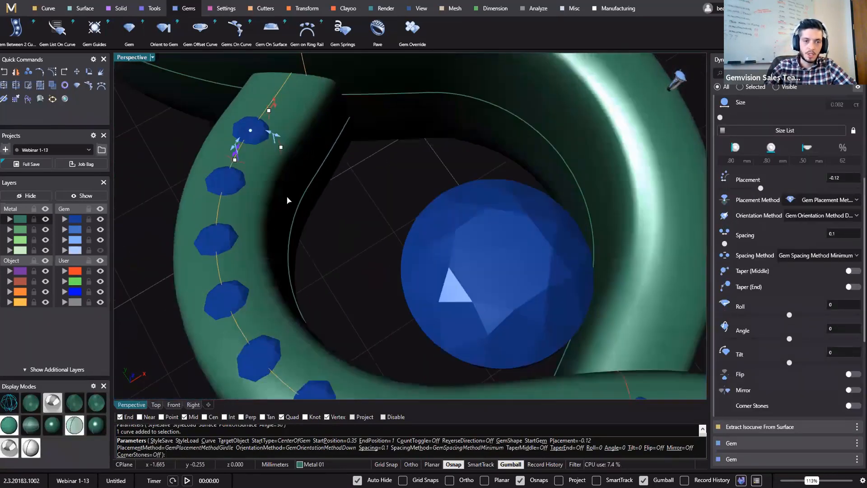
- Increase the spacing between the row's diamonds to 0.15 mm in wireframe display, restore the shaded display and finish the gem row
{"action": "scroll", "coordinate": [248, 170], "scroll_direction": "up", "scroll_amount": 5}
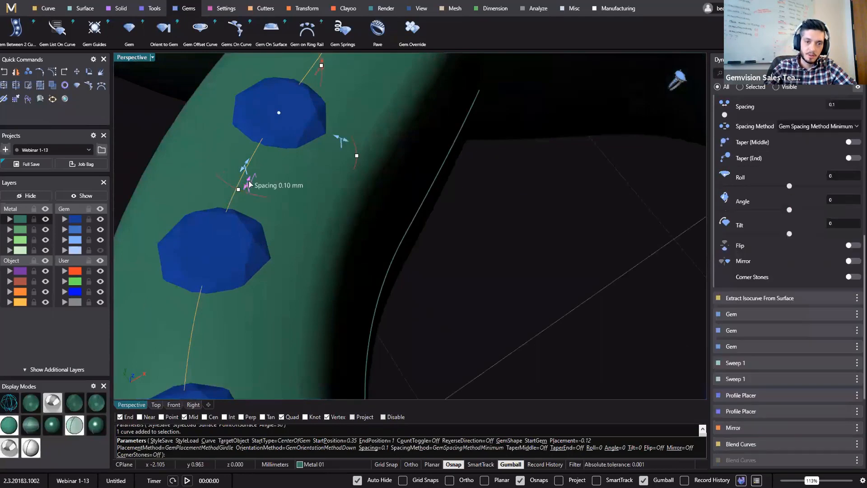
{"action": "left_click", "coordinate": [7, 409]}
{"action": "left_click_drag", "start_coordinate": [247, 190], "coordinate": [245, 193]}
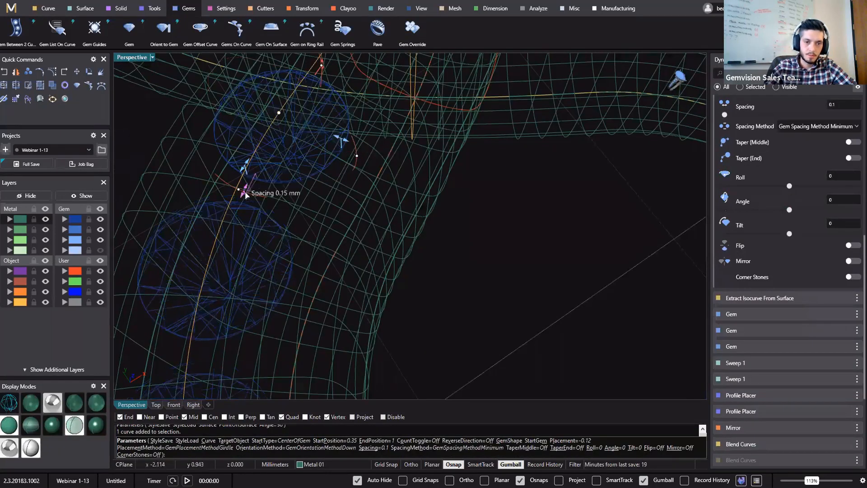
{"action": "scroll", "coordinate": [135, 232], "scroll_direction": "down", "scroll_amount": 3}
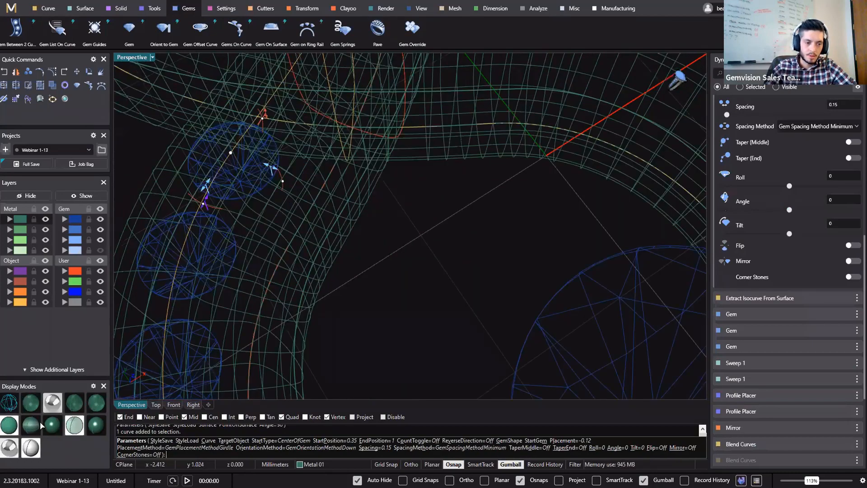
{"action": "scroll", "coordinate": [418, 194], "scroll_direction": "down", "scroll_amount": 6}
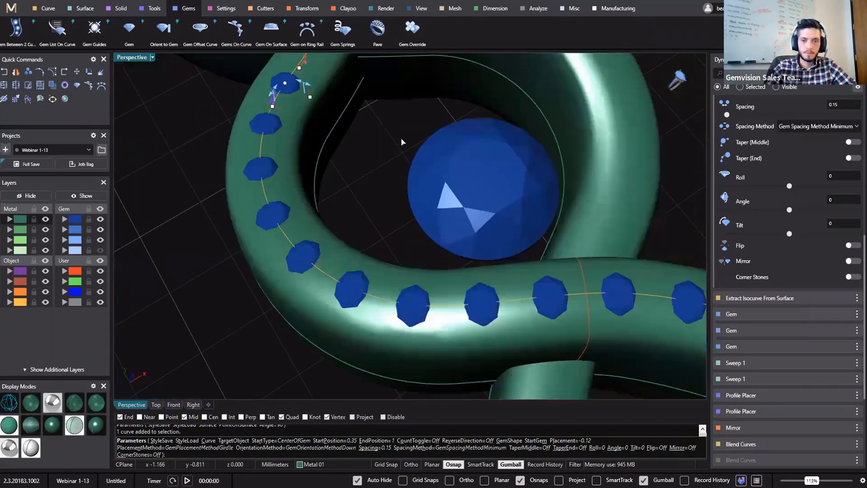
{"action": "mouse_move", "coordinate": [464, 220]}
{"action": "right_mouse_down", "text": "shift"}
{"action": "mouse_move", "coordinate": [444, 173]}
{"action": "mouse_move", "coordinate": [416, 143]}
{"action": "right_mouse_up", "text": "shift"}
{"action": "scroll", "coordinate": [416, 144], "scroll_direction": "down", "scroll_amount": 4}
{"action": "mouse_move", "coordinate": [555, 265]}
{"action": "right_mouse_down", "text": "shift"}
{"action": "mouse_move", "coordinate": [521, 209]}
{"action": "mouse_move", "coordinate": [550, 245]}
{"action": "mouse_move", "coordinate": [553, 276]}
{"action": "right_mouse_up", "text": "shift"}
{"action": "right_click_drag", "start_coordinate": [621, 151], "coordinate": [576, 195]}
{"action": "right_click", "coordinate": [576, 194]}
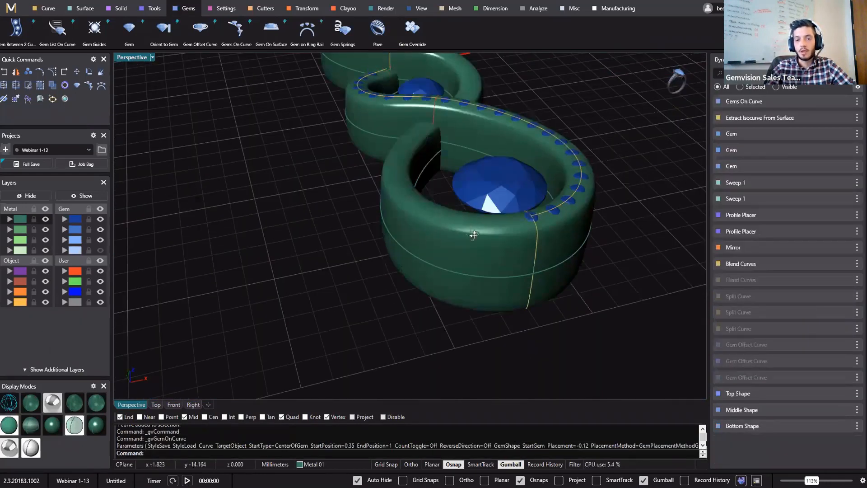
- Select the group of small diamonds along the band and build a channel cutter around it
{"action": "right_click_drag", "start_coordinate": [473, 235], "coordinate": [524, 303]}
{"action": "left_click", "coordinate": [524, 302]}
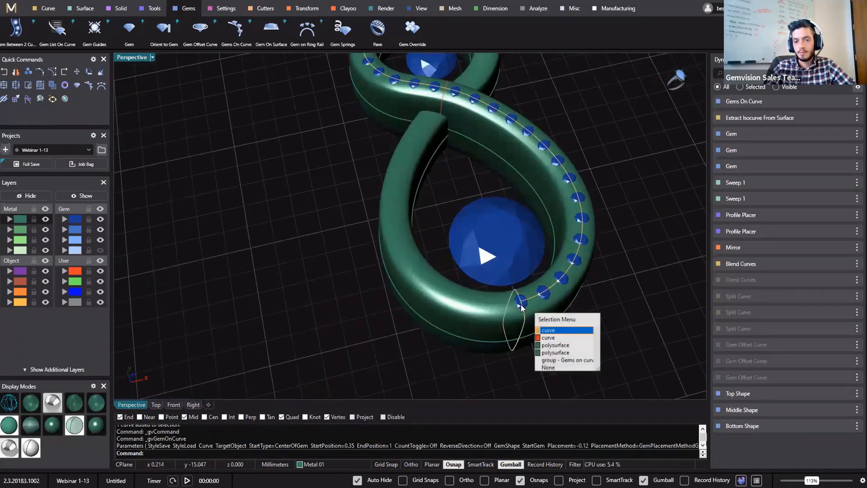
{"action": "left_click", "coordinate": [567, 360]}
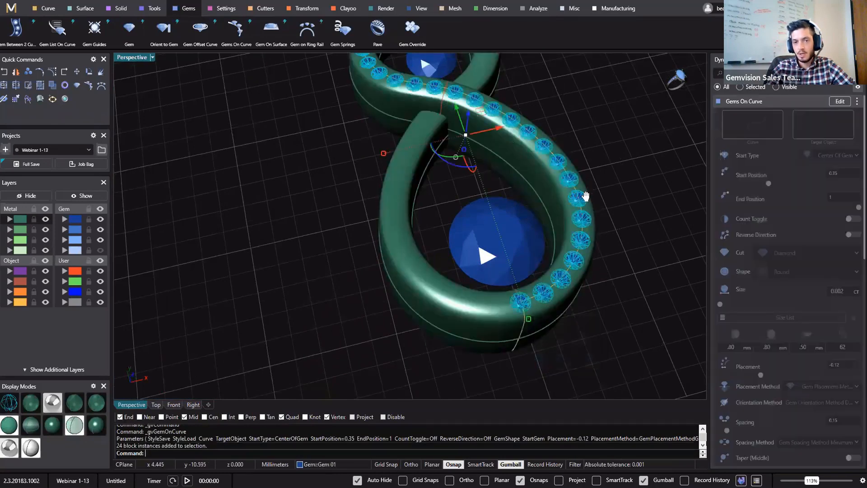
{"action": "right_click_drag", "start_coordinate": [585, 196], "coordinate": [571, 234], "text": "shift"}
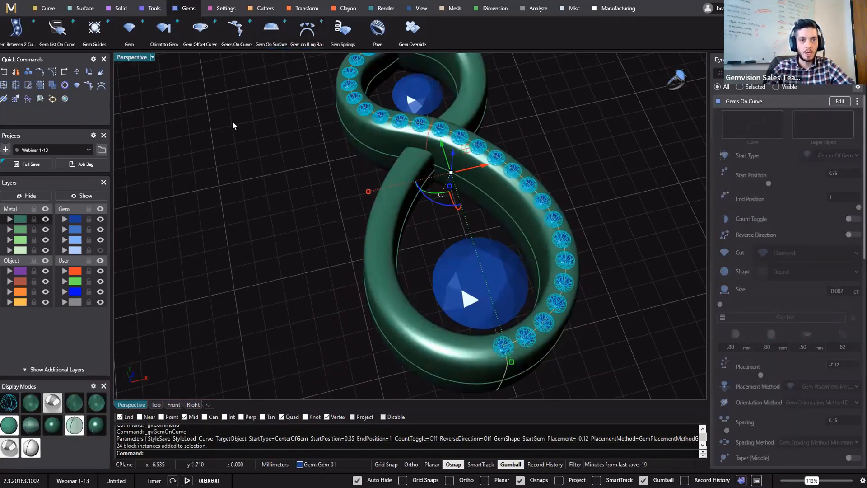
{"action": "left_click", "coordinate": [265, 8]}
{"action": "left_click", "coordinate": [87, 29]}
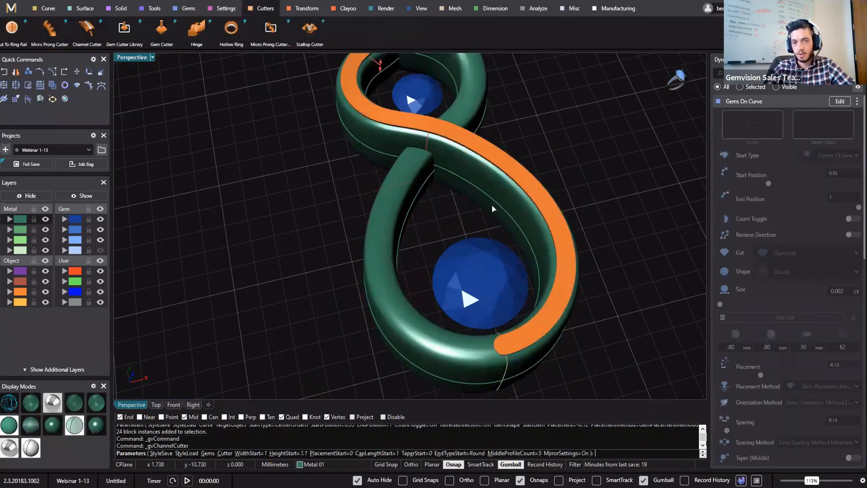
- Lengthen the channel cutter's start cap to 2.2 so it extends past the end of the diamond row
{"action": "right_click_drag", "start_coordinate": [521, 217], "coordinate": [564, 306], "text": "shift"}
{"action": "scroll", "coordinate": [397, 119], "scroll_direction": "up", "scroll_amount": 10}
{"action": "right_click_drag", "start_coordinate": [434, 161], "coordinate": [361, 137]}
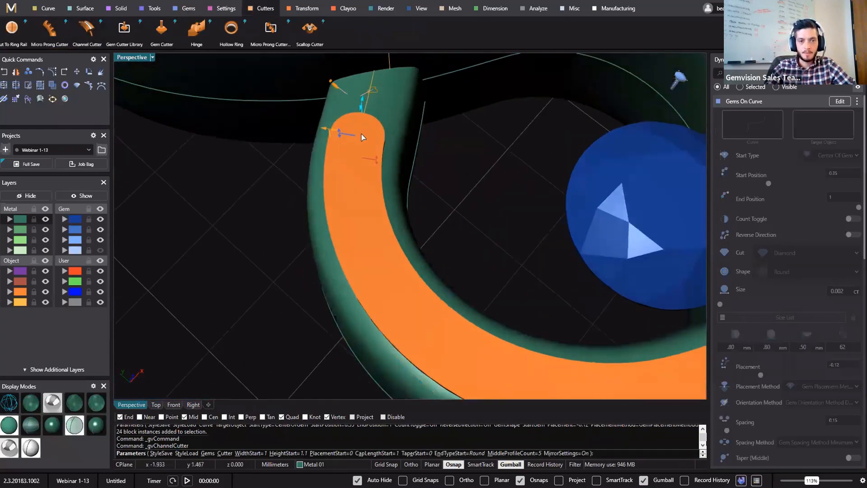
{"action": "left_click_drag", "start_coordinate": [361, 101], "coordinate": [366, 77]}
- In wireframe display, raise the channel cutter along the diamond row by setting its start placement to 0.23
{"action": "scroll", "coordinate": [370, 100], "scroll_direction": "down", "scroll_amount": 8}
{"action": "scroll", "coordinate": [459, 226], "scroll_direction": "down", "scroll_amount": 5}
{"action": "right_click_drag", "start_coordinate": [459, 226], "coordinate": [345, 138]}
{"action": "scroll", "coordinate": [389, 250], "scroll_direction": "up", "scroll_amount": 5}
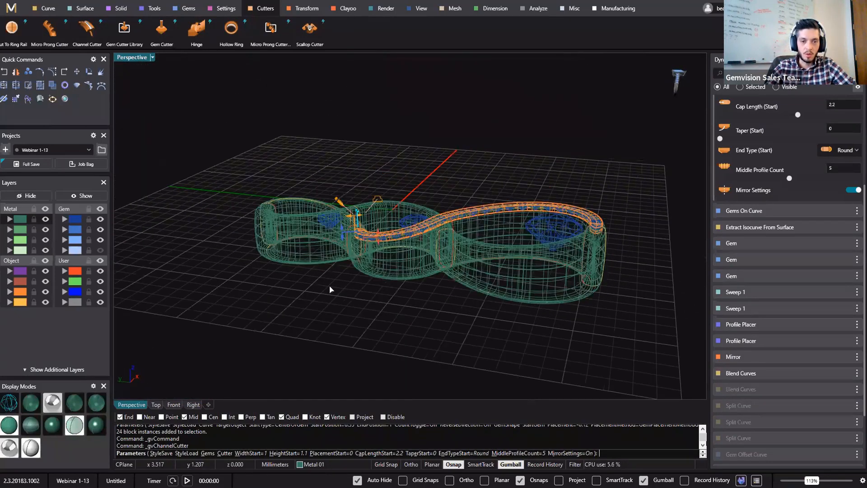
{"action": "scroll", "coordinate": [299, 247], "scroll_direction": "up", "scroll_amount": 3}
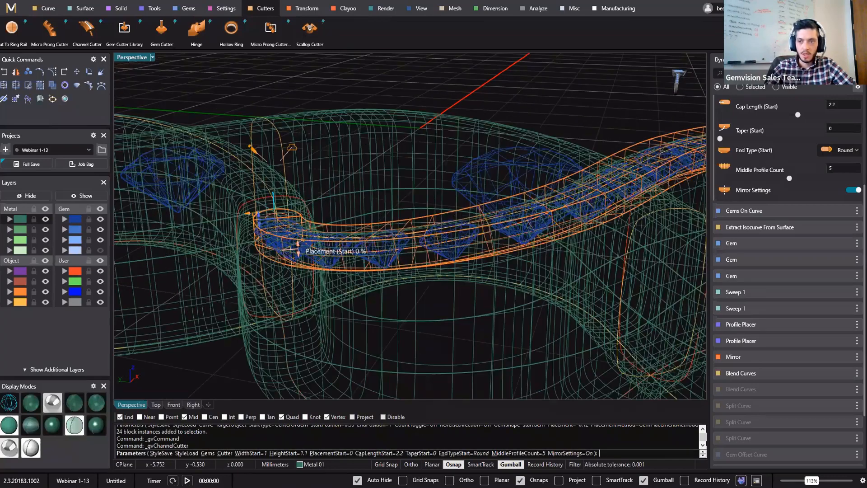
{"action": "left_click_drag", "start_coordinate": [297, 251], "coordinate": [297, 242]}
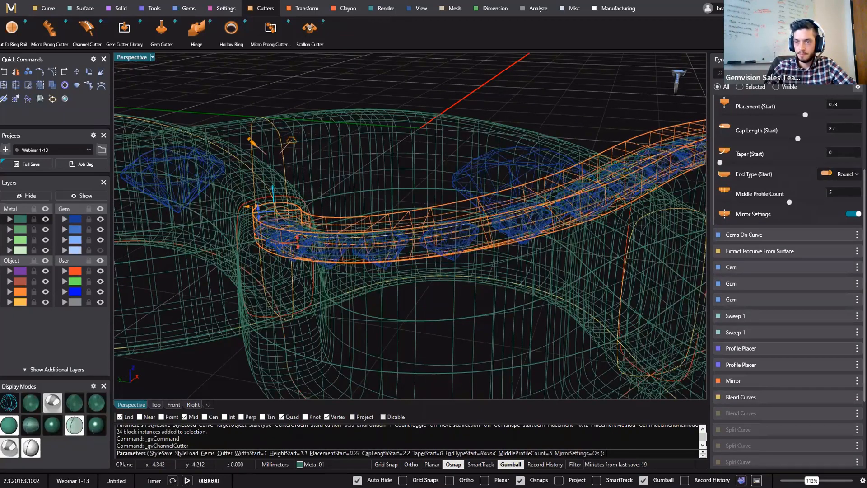
{"action": "left_click_drag", "start_coordinate": [857, 176], "coordinate": [856, 97]}
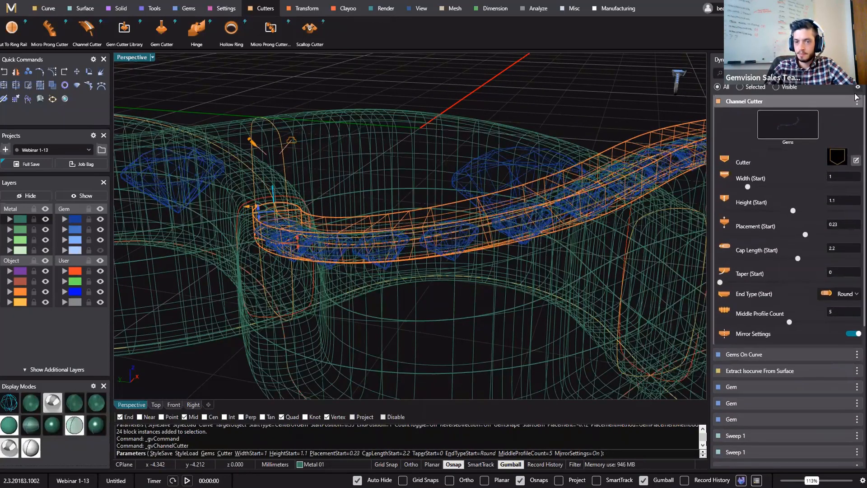
- Widen the channel cutter to 1.1, finish it and restore the shaded display
{"action": "right_click_drag", "start_coordinate": [321, 260], "coordinate": [332, 244]}
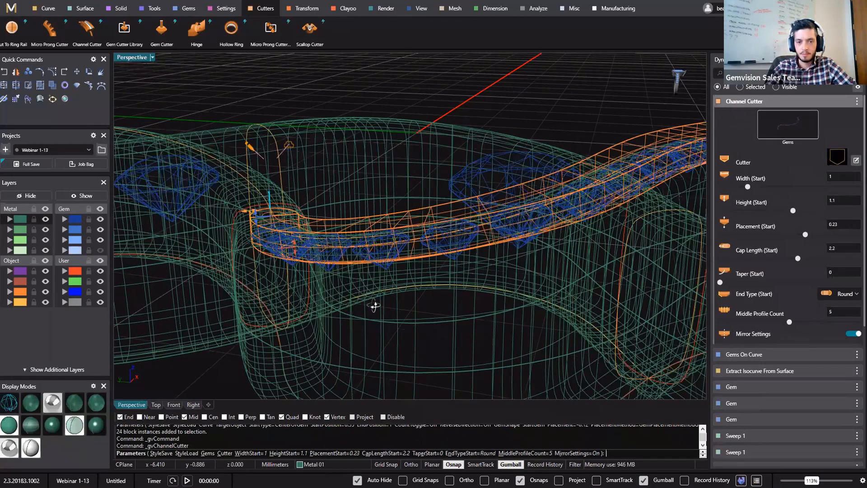
{"action": "right_click_drag", "start_coordinate": [374, 306], "coordinate": [313, 241]}
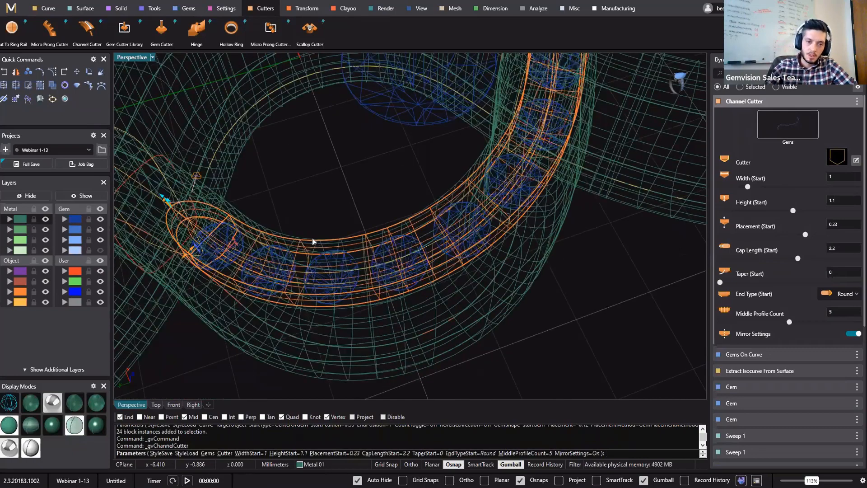
{"action": "scroll", "coordinate": [285, 227], "scroll_direction": "up", "scroll_amount": 5}
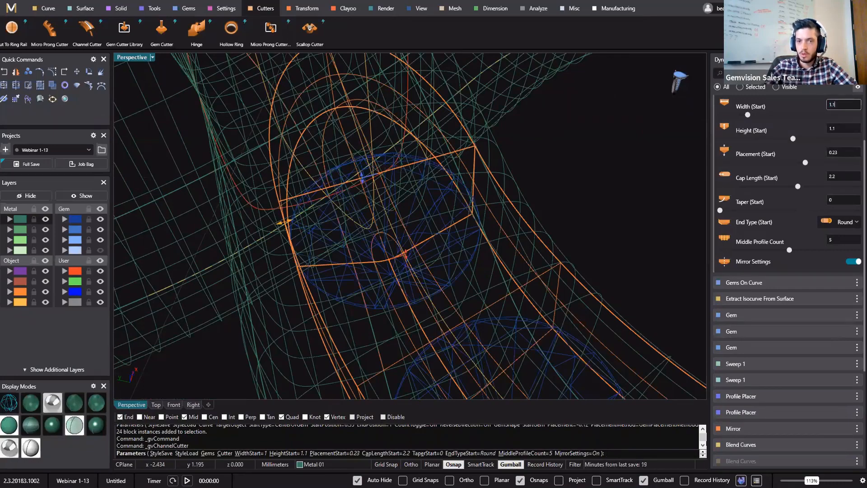
{"action": "key", "text": "Return"}
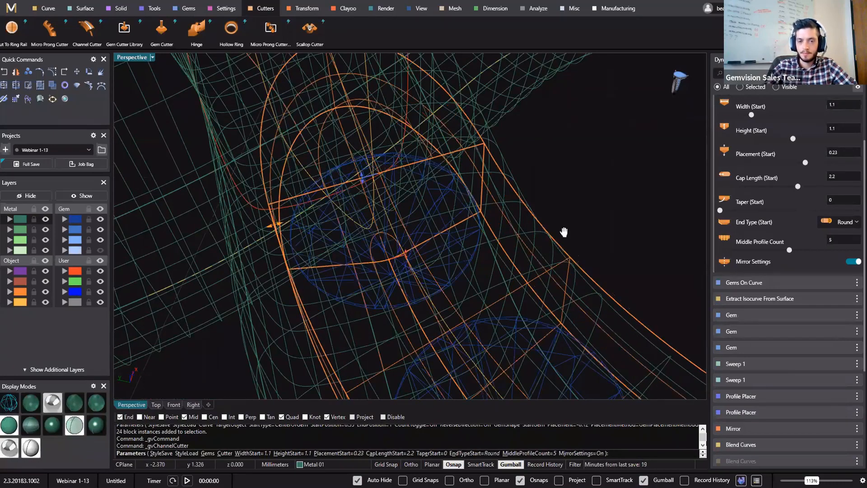
{"action": "right_click_drag", "start_coordinate": [564, 232], "coordinate": [488, 171]}
{"action": "scroll", "coordinate": [487, 170], "scroll_direction": "down", "scroll_amount": 8}
{"action": "right_click_drag", "start_coordinate": [551, 207], "coordinate": [530, 186]}
{"action": "right_click", "coordinate": [530, 187]}
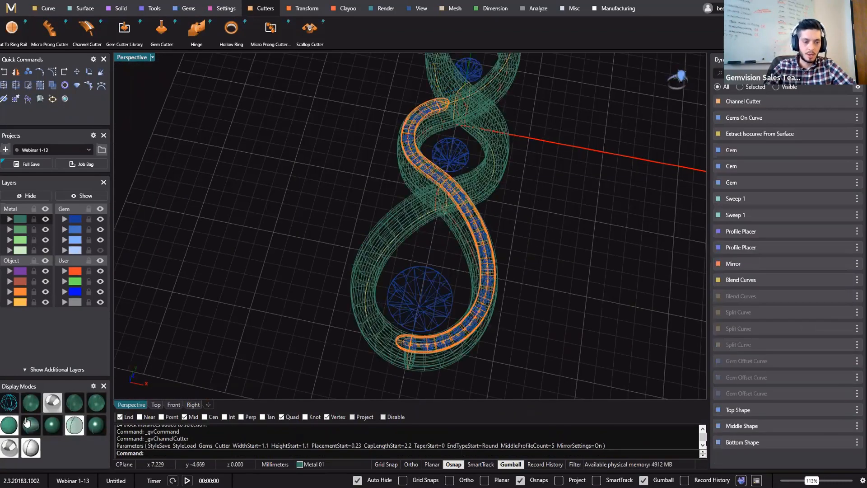
{"action": "left_click", "coordinate": [97, 427]}
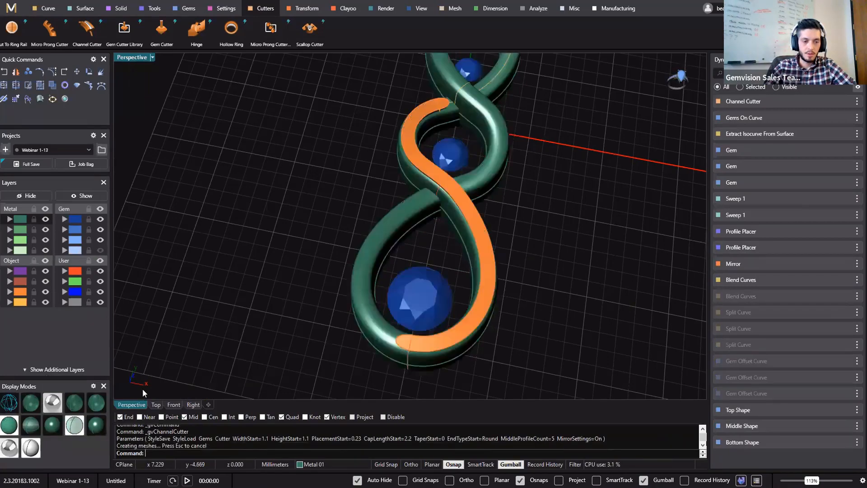
- Add a prong head to the large 4.00 mm diamond in the end loop
{"action": "right_click_drag", "start_coordinate": [377, 182], "coordinate": [214, 118]}
{"action": "left_click", "coordinate": [216, 9]}
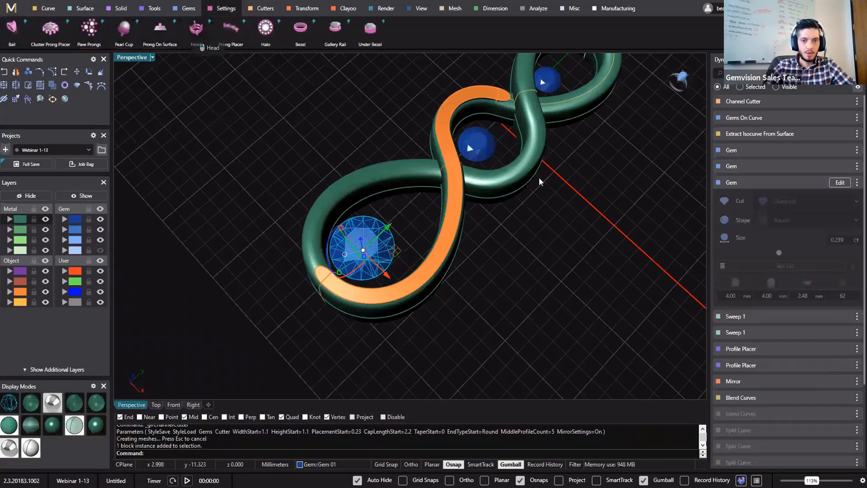
{"action": "left_click", "coordinate": [205, 27]}
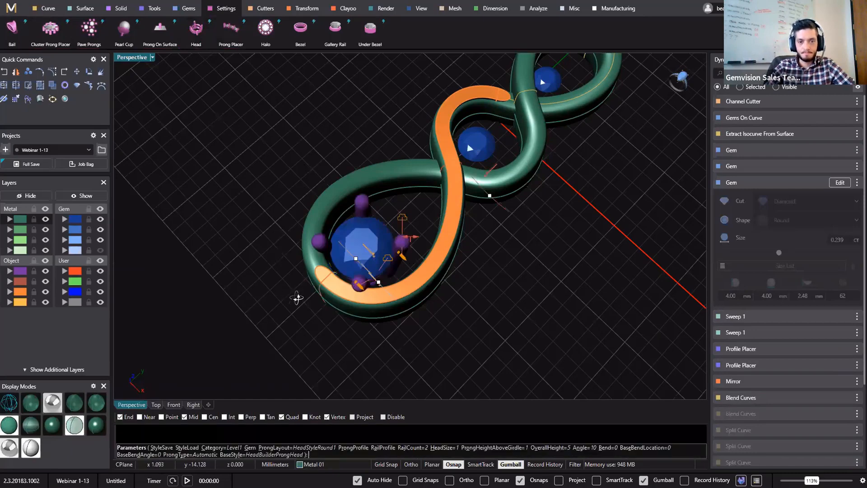
- Adjust the head under the large diamond to an angle of 8 and an overall height of 3.75
{"action": "right_click_drag", "start_coordinate": [300, 296], "coordinate": [393, 186]}
{"action": "left_click_drag", "start_coordinate": [394, 183], "coordinate": [396, 180]}
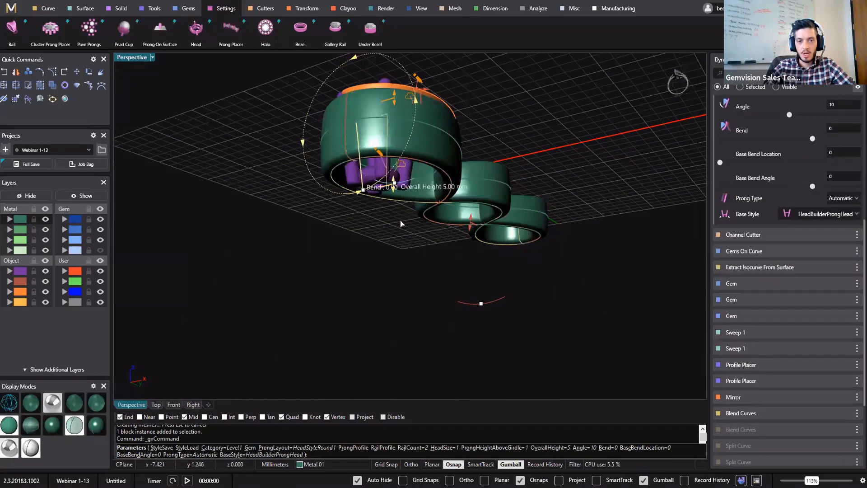
{"action": "right_click_drag", "start_coordinate": [416, 219], "coordinate": [387, 189]}
{"action": "scroll", "coordinate": [387, 192], "scroll_direction": "up", "scroll_amount": 3}
{"action": "left_click_drag", "start_coordinate": [378, 184], "coordinate": [375, 136]}
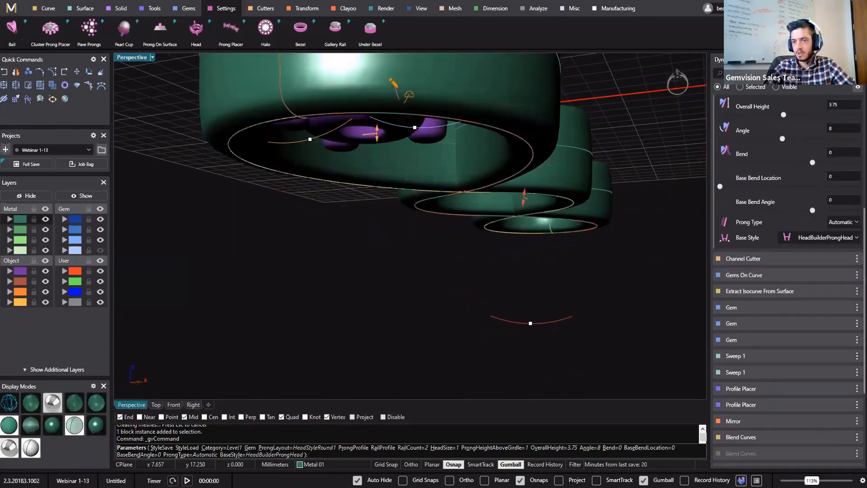
- Apply a ready-made four-prong head style with a single rail from the style library to the large diamond's head
{"action": "scroll", "coordinate": [855, 233], "scroll_direction": "up", "scroll_amount": 5}
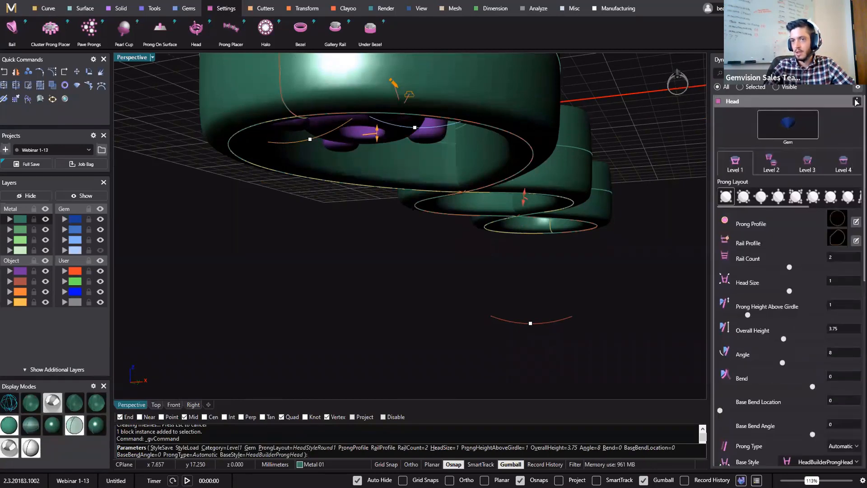
{"action": "left_click", "coordinate": [855, 101]}
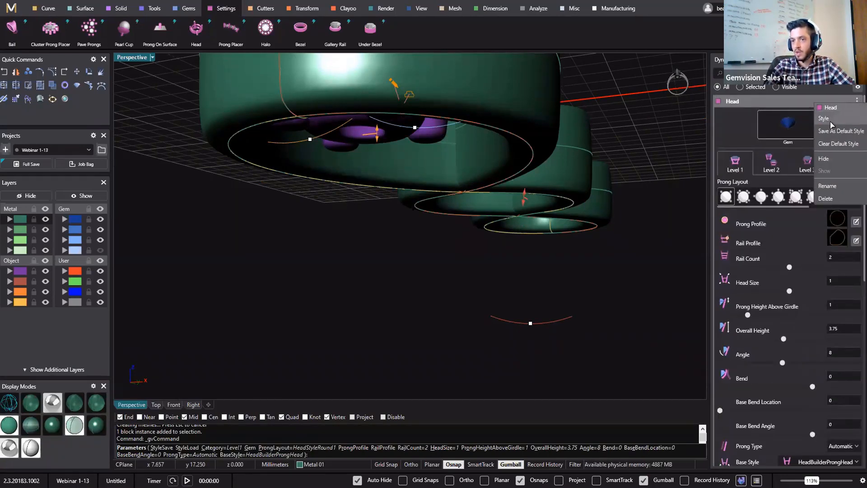
{"action": "left_click", "coordinate": [829, 122]}
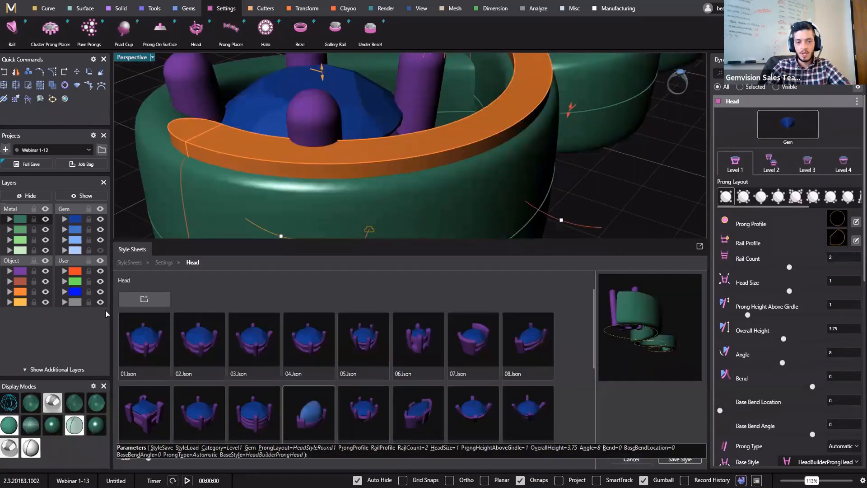
{"action": "scroll", "coordinate": [474, 361], "scroll_direction": "down", "scroll_amount": 2}
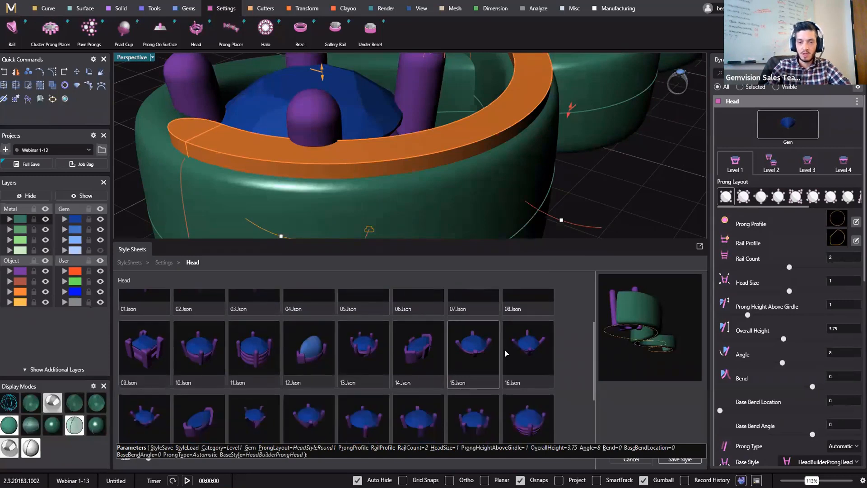
{"action": "left_click", "coordinate": [188, 358]}
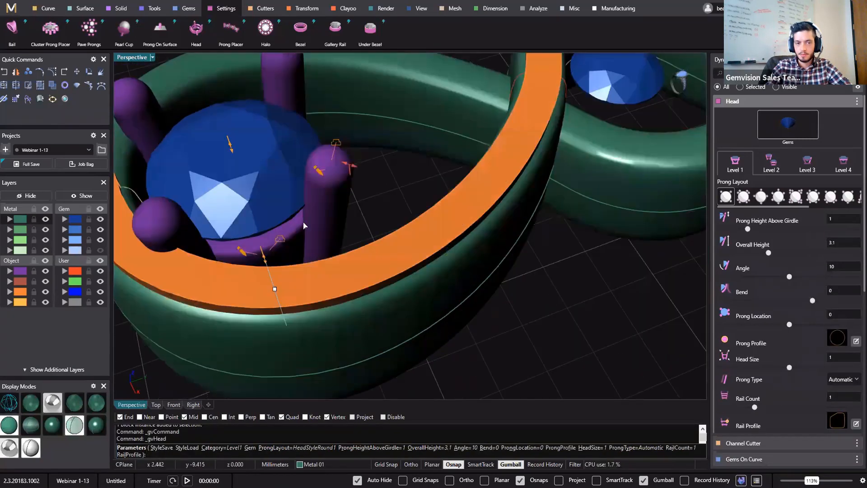
- Set the head size to 0.90 mm and lower the prong height above the girdle to 0.4
{"action": "right_click_drag", "start_coordinate": [304, 226], "coordinate": [514, 178]}
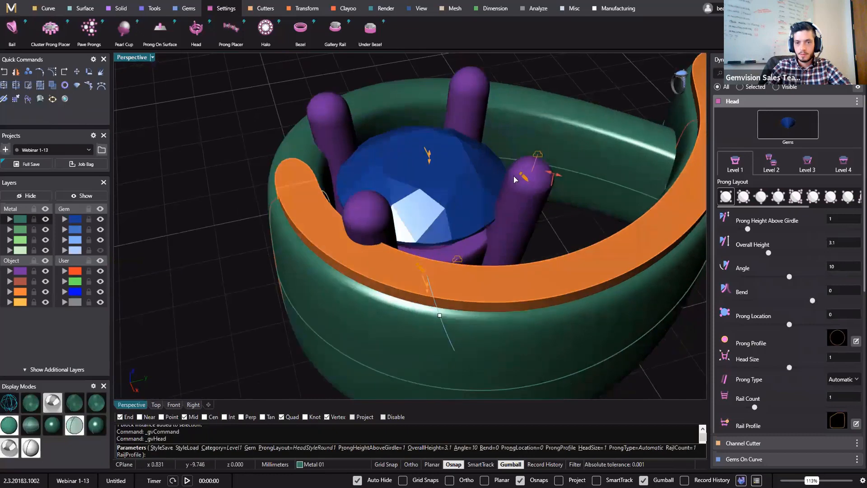
{"action": "left_click", "coordinate": [555, 176]}
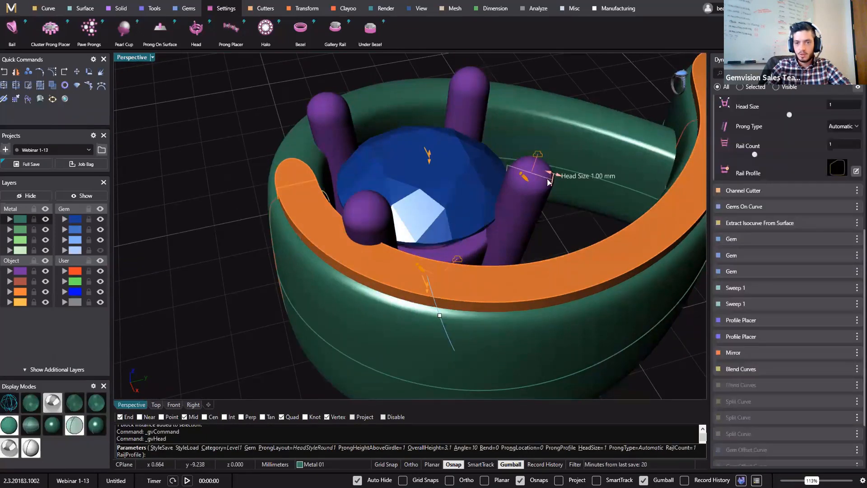
{"action": "left_click_drag", "start_coordinate": [547, 182], "coordinate": [545, 184]}
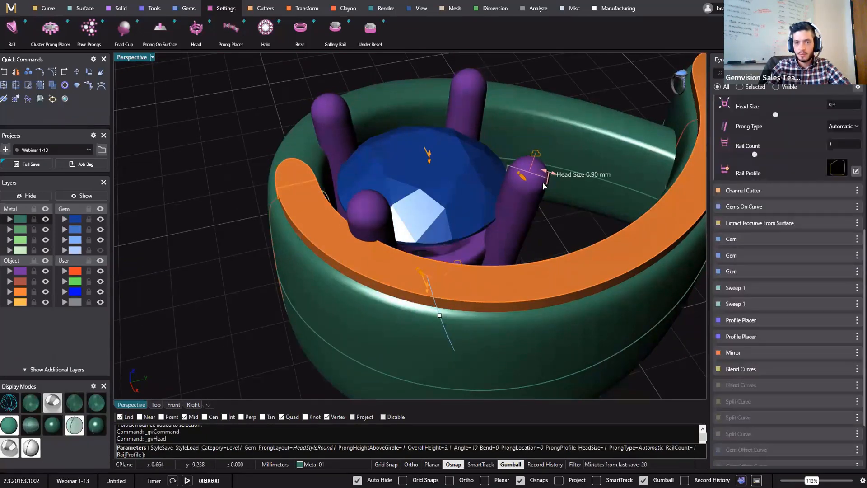
{"action": "left_click_drag", "start_coordinate": [439, 171], "coordinate": [440, 194]}
- Set the head's prong angle to 5 and its overall height to 2.55
{"action": "right_click_drag", "start_coordinate": [483, 229], "coordinate": [239, 213]}
{"action": "left_click_drag", "start_coordinate": [232, 236], "coordinate": [243, 235]}
{"action": "right_click_drag", "start_coordinate": [297, 219], "coordinate": [323, 192]}
{"action": "left_click_drag", "start_coordinate": [296, 229], "coordinate": [294, 226]}
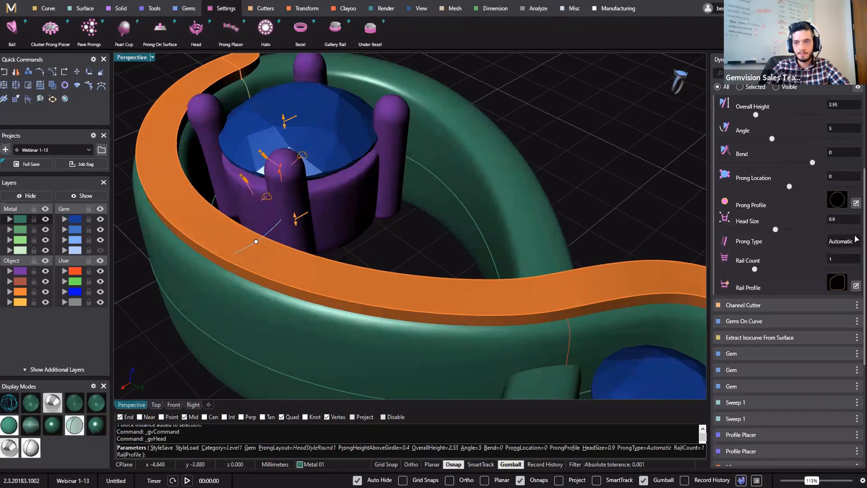
- Switch the head to its Level 2 settings and reduce the upper prong thickness to 0.80 mm
{"action": "scroll", "coordinate": [855, 142], "scroll_direction": "up", "scroll_amount": 3}
{"action": "left_click", "coordinate": [770, 171]}
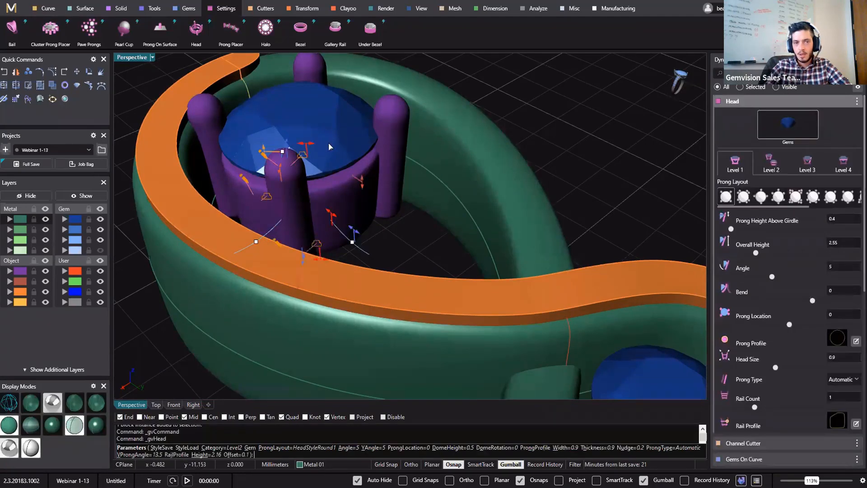
{"action": "right_click_drag", "start_coordinate": [293, 157], "coordinate": [243, 144], "text": "shift"}
{"action": "scroll", "coordinate": [230, 149], "scroll_direction": "up", "scroll_amount": 9}
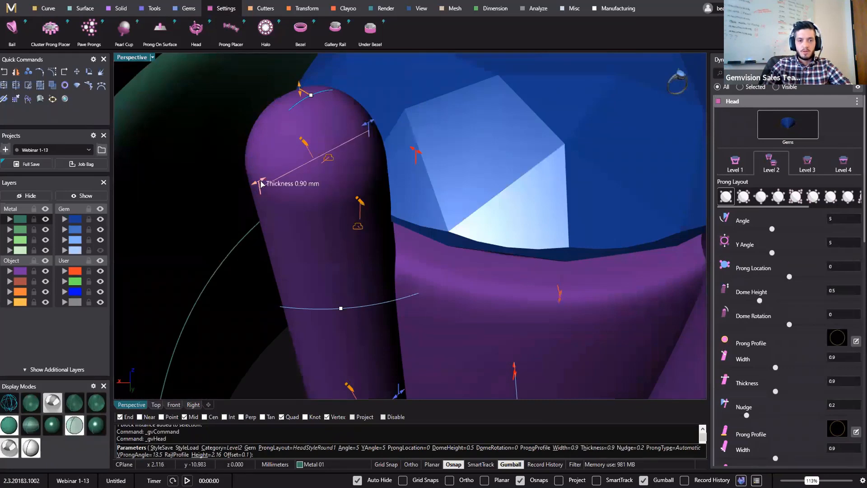
{"action": "left_click_drag", "start_coordinate": [261, 184], "coordinate": [271, 176]}
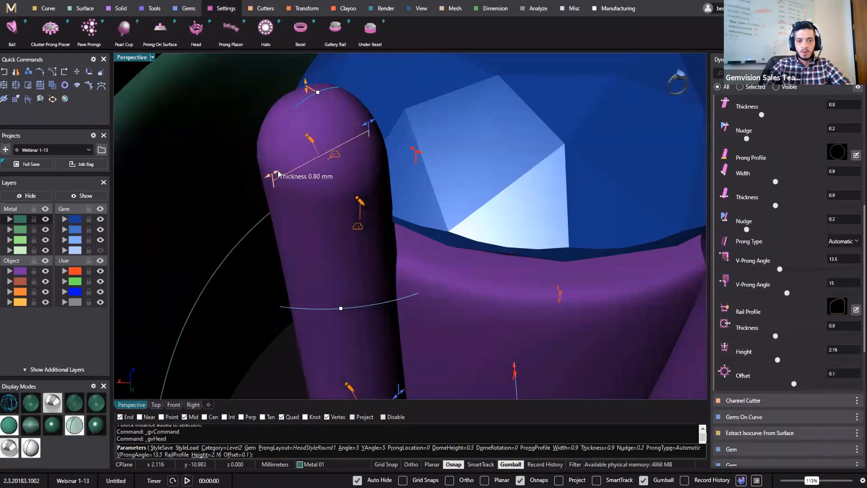
- Nudge the prong bases by 0.5 and the prong tops by 0.25 toward the diamond
{"action": "scroll", "coordinate": [344, 346], "scroll_direction": "down", "scroll_amount": 2}
{"action": "left_click_drag", "start_coordinate": [387, 364], "coordinate": [405, 343]}
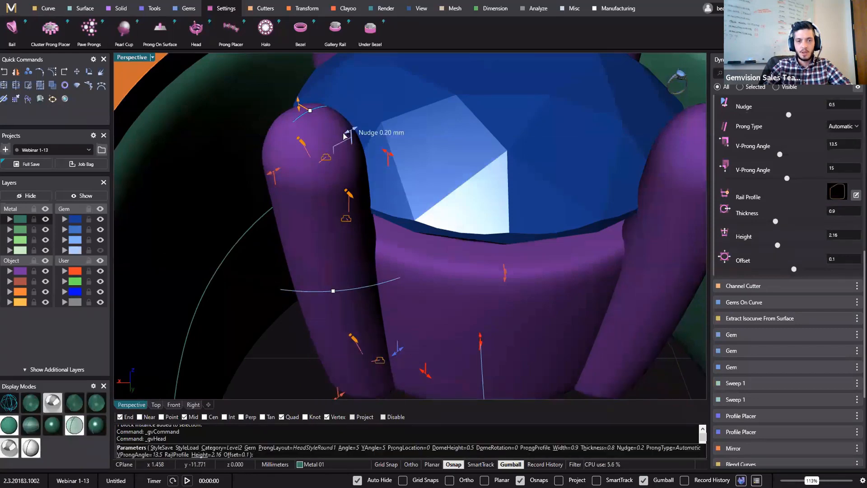
{"action": "left_click_drag", "start_coordinate": [351, 134], "coordinate": [356, 129]}
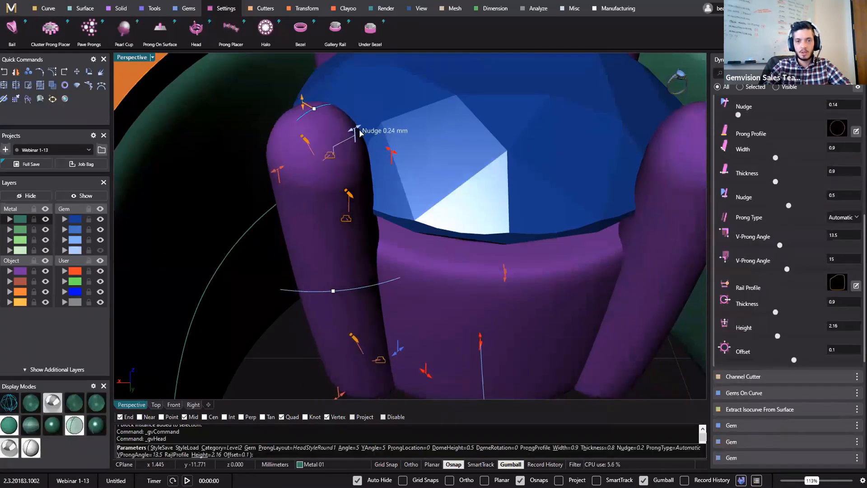
{"action": "scroll", "coordinate": [382, 150], "scroll_direction": "down", "scroll_amount": 2}
- Set the prongs' dome height to 0.8 and rotate the domes inward over the diamond's edge
{"action": "right_click_drag", "start_coordinate": [418, 248], "coordinate": [422, 326], "text": "shift"}
{"action": "right_click_drag", "start_coordinate": [388, 215], "coordinate": [326, 178]}
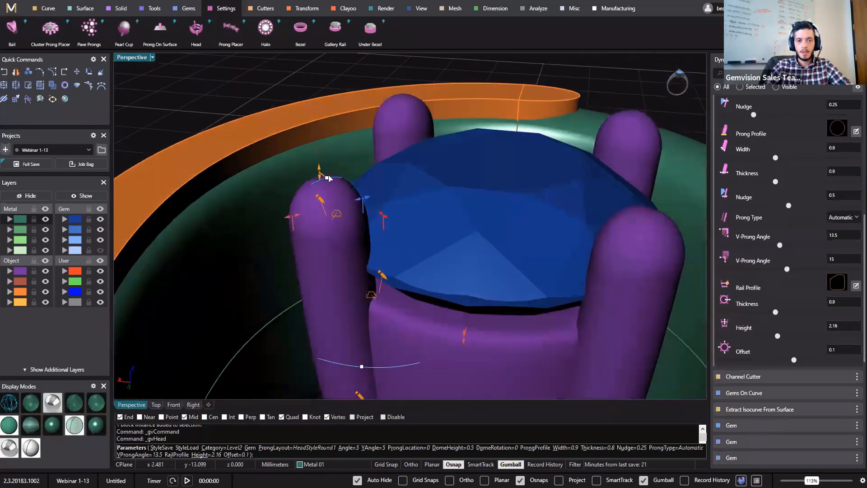
{"action": "left_click_drag", "start_coordinate": [322, 173], "coordinate": [433, 188]}
{"action": "scroll", "coordinate": [433, 190], "scroll_direction": "down", "scroll_amount": 3}
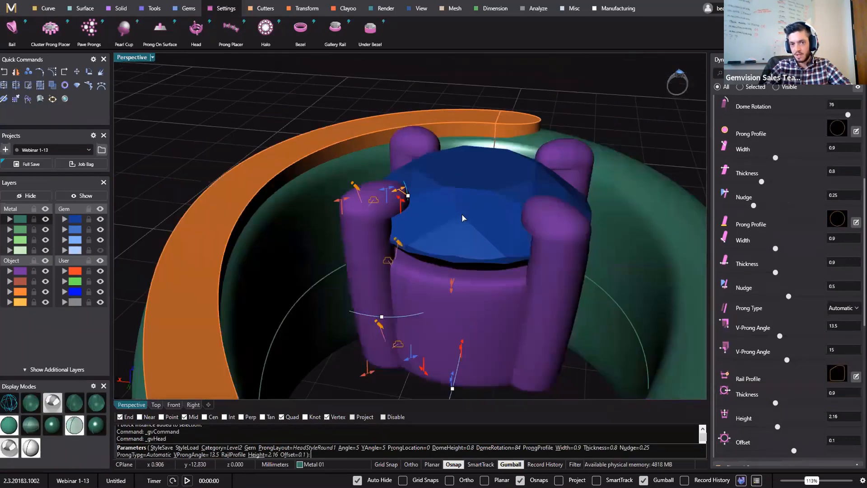
- Reduce the large head's upper prong thickness to 0.70 mm and finish the head
{"action": "right_click_drag", "start_coordinate": [461, 218], "coordinate": [457, 264]}
{"action": "left_click", "coordinate": [455, 250]}
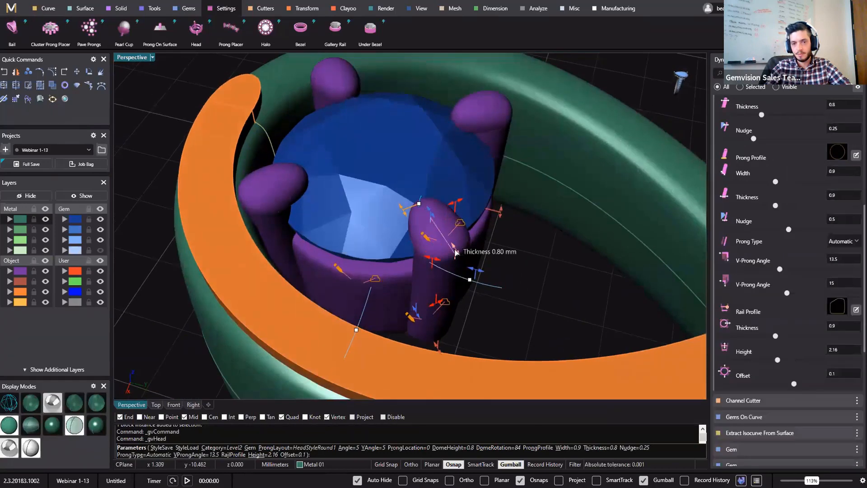
{"action": "left_click_drag", "start_coordinate": [455, 245], "coordinate": [454, 244]}
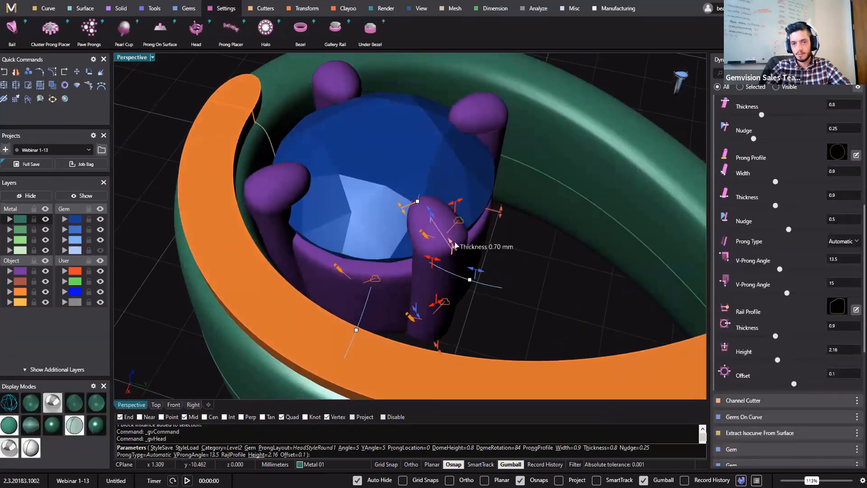
{"action": "right_click_drag", "start_coordinate": [402, 253], "coordinate": [410, 251]}
{"action": "right_click_drag", "start_coordinate": [420, 265], "coordinate": [533, 264]}
{"action": "scroll", "coordinate": [508, 325], "scroll_direction": "down", "scroll_amount": 5}
{"action": "right_click", "coordinate": [533, 265]}
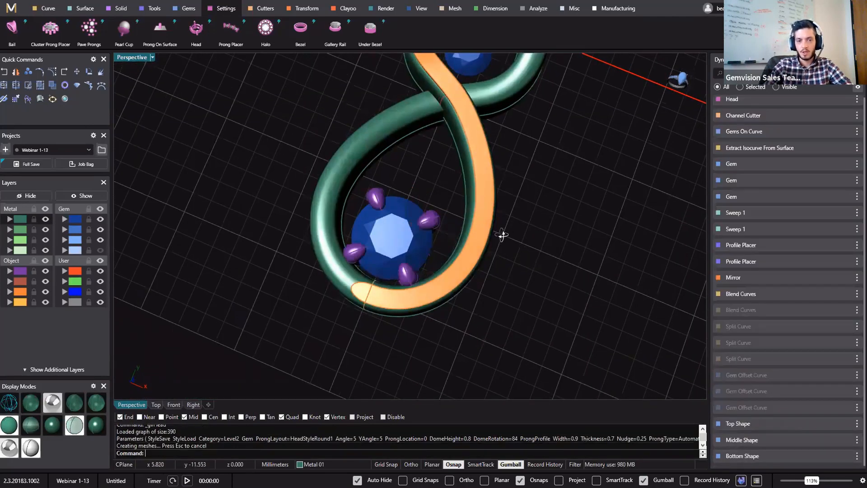
- Add a prong head to the round diamond in the middle loop
{"action": "right_click_drag", "start_coordinate": [501, 234], "coordinate": [494, 298]}
{"action": "right_click_drag", "start_coordinate": [354, 354], "coordinate": [346, 379]}
{"action": "scroll", "coordinate": [350, 248], "scroll_direction": "up", "scroll_amount": 10}
{"action": "right_click_drag", "start_coordinate": [350, 330], "coordinate": [411, 320]}
{"action": "scroll", "coordinate": [352, 343], "scroll_direction": "down", "scroll_amount": 10}
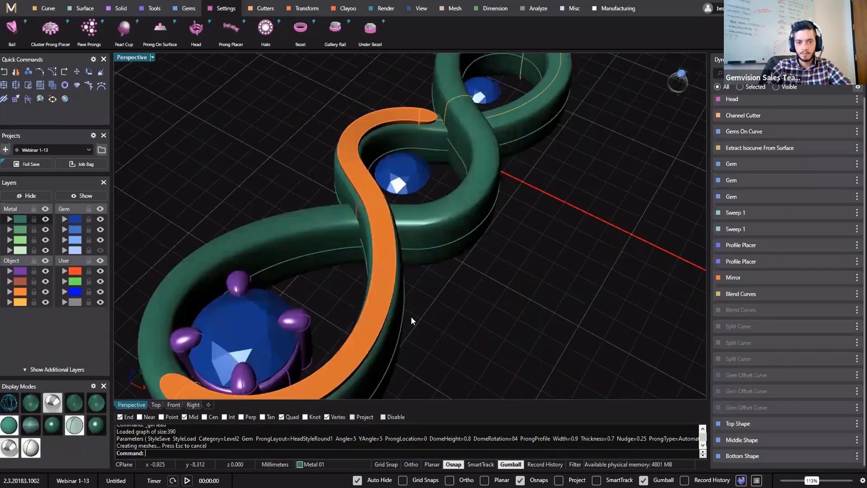
{"action": "scroll", "coordinate": [408, 225], "scroll_direction": "down", "scroll_amount": 7}
{"action": "right_click_drag", "start_coordinate": [408, 224], "coordinate": [542, 383]}
{"action": "left_click", "coordinate": [333, 179]}
{"action": "right_click_drag", "start_coordinate": [441, 266], "coordinate": [510, 310], "text": "shift"}
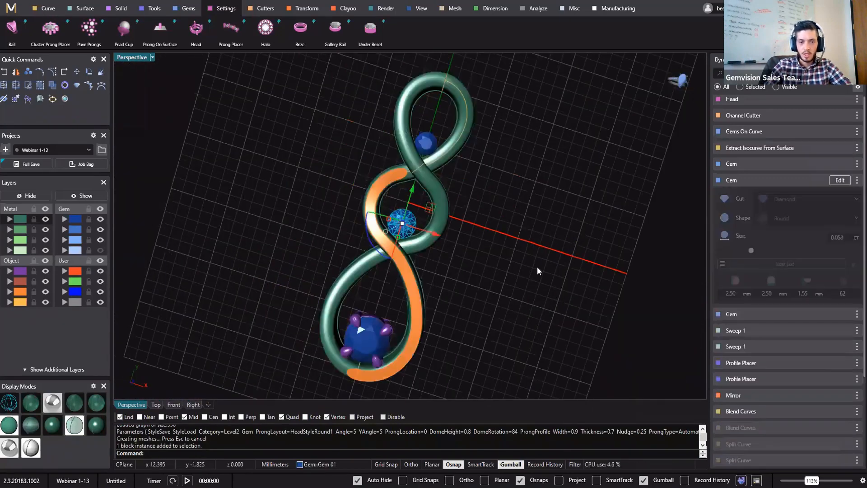
{"action": "right_click_drag", "start_coordinate": [513, 248], "coordinate": [480, 249]}
{"action": "right_click", "coordinate": [400, 236]}
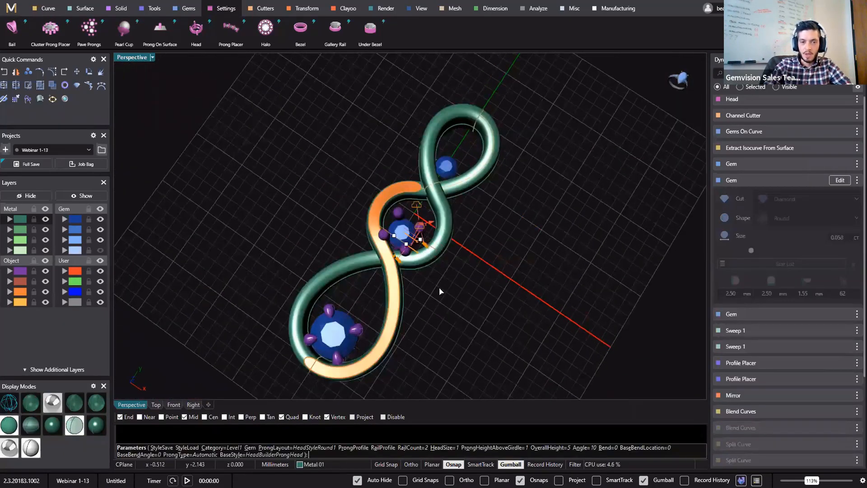
- Reduce the middle head's size to 0.85
{"action": "scroll", "coordinate": [377, 204], "scroll_direction": "up", "scroll_amount": 3}
{"action": "right_click_drag", "start_coordinate": [376, 286], "coordinate": [309, 291]}
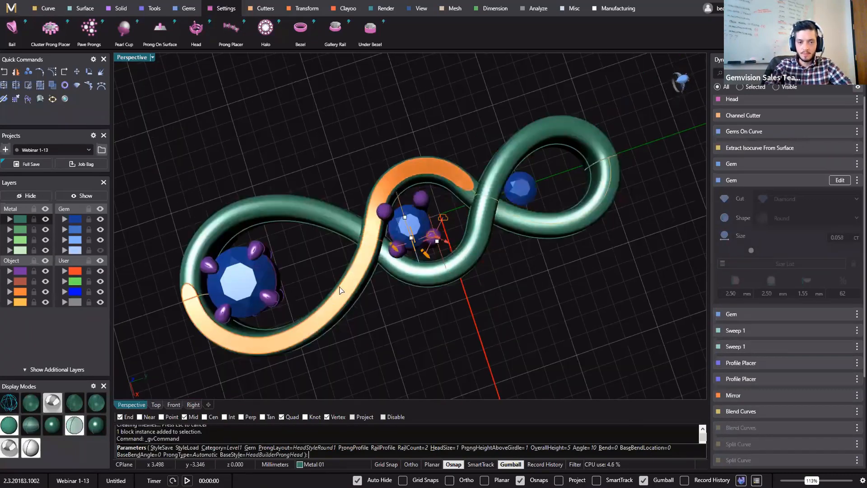
{"action": "scroll", "coordinate": [353, 274], "scroll_direction": "up", "scroll_amount": 5}
{"action": "mouse_move", "coordinate": [340, 271]}
{"action": "left_mouse_down"}
{"action": "mouse_move", "coordinate": [325, 271]}
{"action": "mouse_move", "coordinate": [334, 270]}
{"action": "left_mouse_up"}
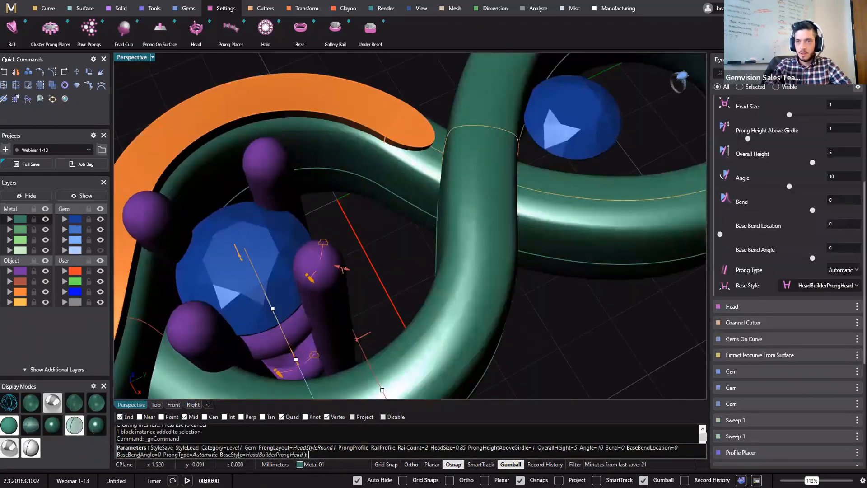
- Load the saved head style 10.json, with four round prongs and one square rail, onto the middle diamond's head
{"action": "scroll", "coordinate": [856, 161], "scroll_direction": "up", "scroll_amount": 4}
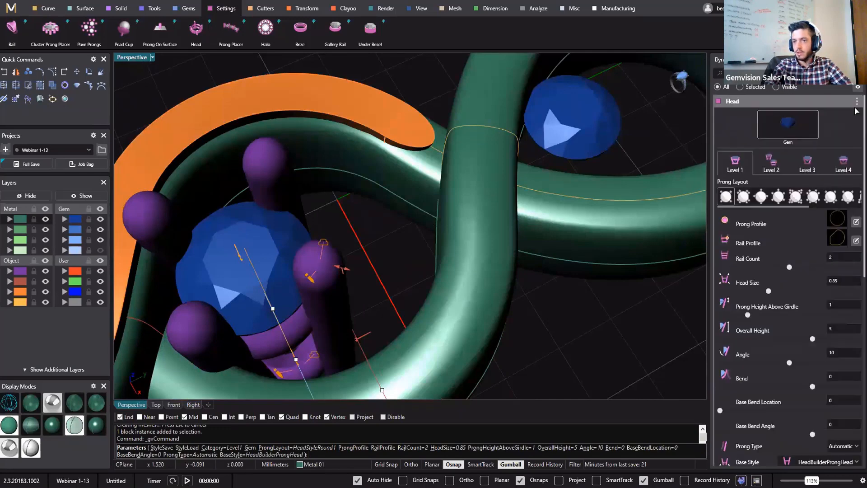
{"action": "left_click", "coordinate": [856, 101]}
{"action": "left_click", "coordinate": [824, 124]}
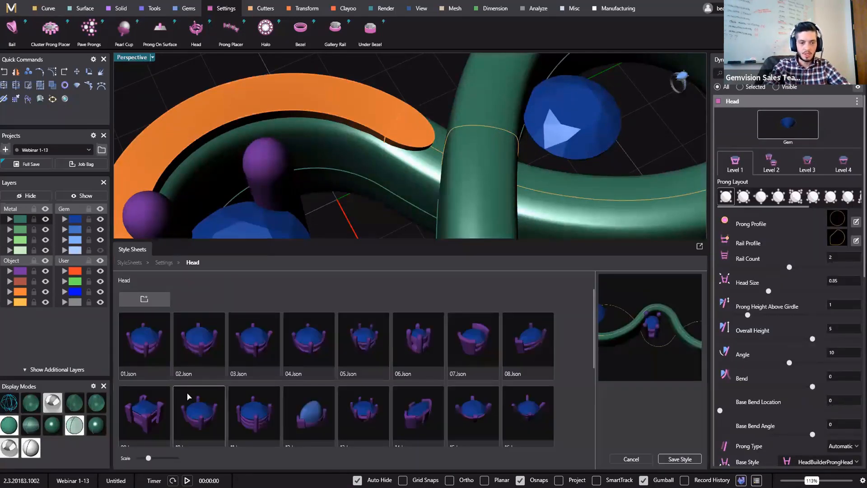
{"action": "scroll", "coordinate": [460, 281], "scroll_direction": "down", "scroll_amount": 1}
{"action": "left_click", "coordinate": [210, 403]}
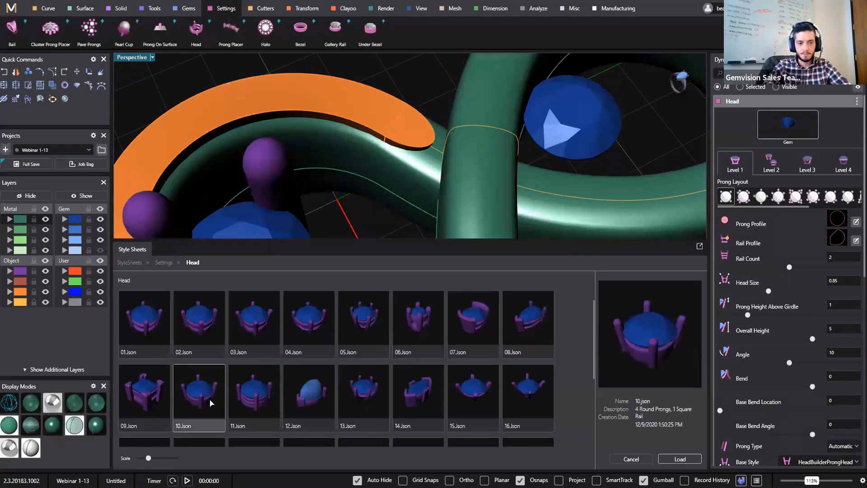
{"action": "double_click", "coordinate": [211, 403]}
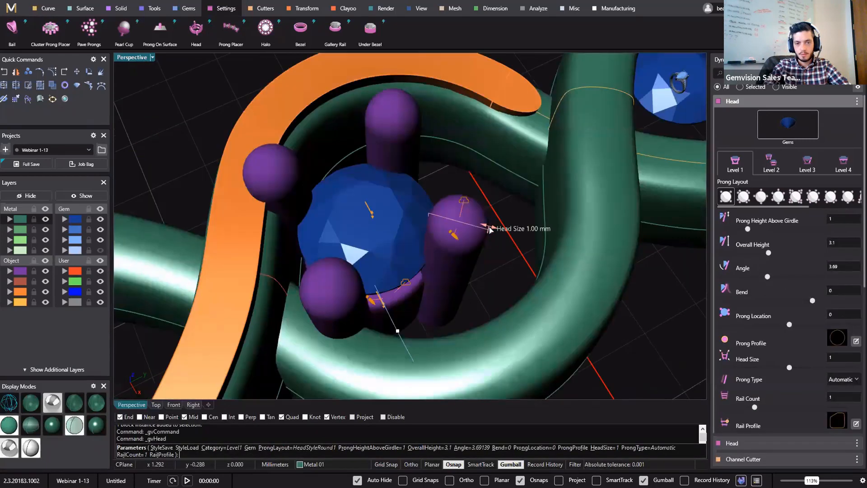
- Set the middle head's size to 0.7 and its prong height above the girdle to 0.15
{"action": "left_click_drag", "start_coordinate": [482, 230], "coordinate": [466, 235]}
{"action": "right_click_drag", "start_coordinate": [452, 265], "coordinate": [398, 239]}
{"action": "left_click_drag", "start_coordinate": [397, 238], "coordinate": [397, 236]}
{"action": "right_click_drag", "start_coordinate": [400, 274], "coordinate": [391, 242]}
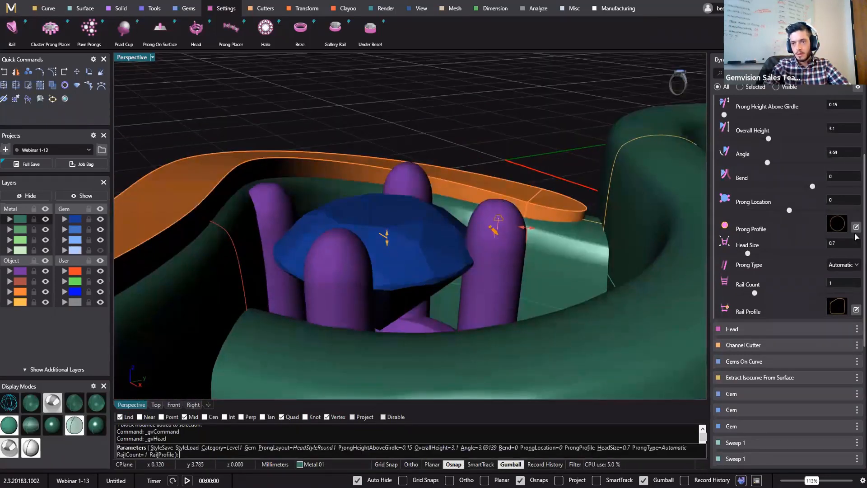
- In the middle head's Level 2 settings, set dome height 0.8, dome rotation 75, upper prong nudge 0.24 and thickness 0.6
{"action": "scroll", "coordinate": [856, 220], "scroll_direction": "up", "scroll_amount": 3}
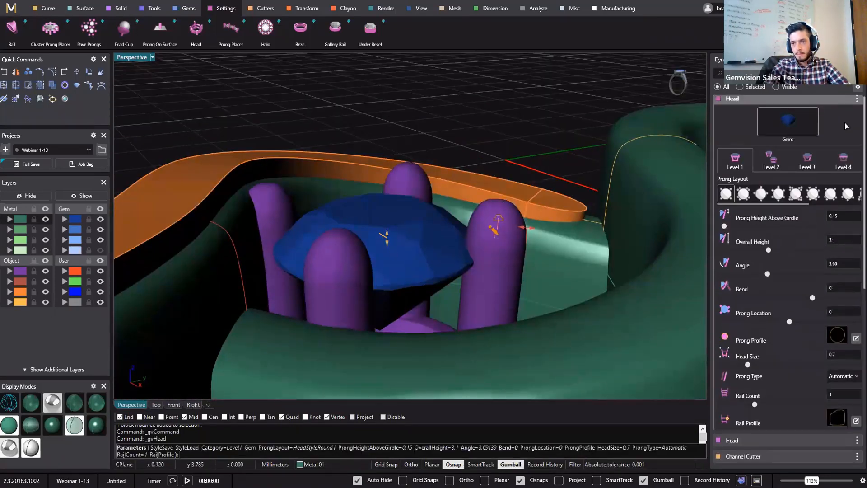
{"action": "left_click", "coordinate": [770, 164]}
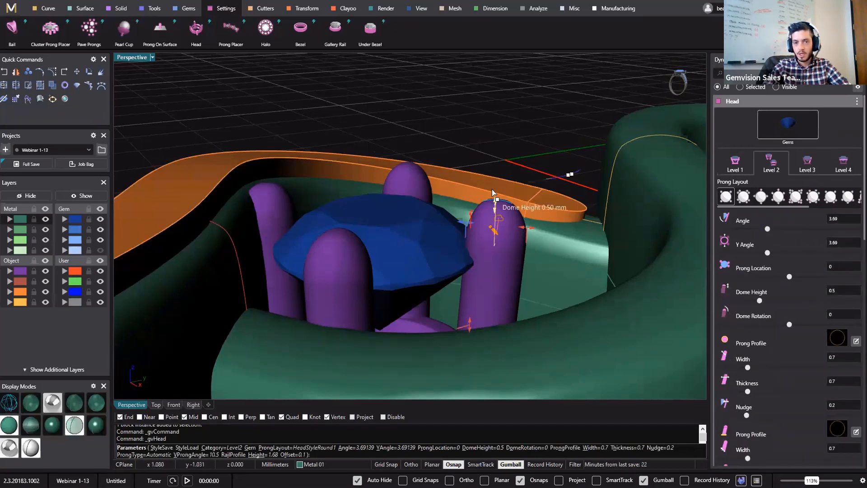
{"action": "left_click_drag", "start_coordinate": [492, 192], "coordinate": [497, 174]}
{"action": "left_click_drag", "start_coordinate": [467, 198], "coordinate": [463, 233]}
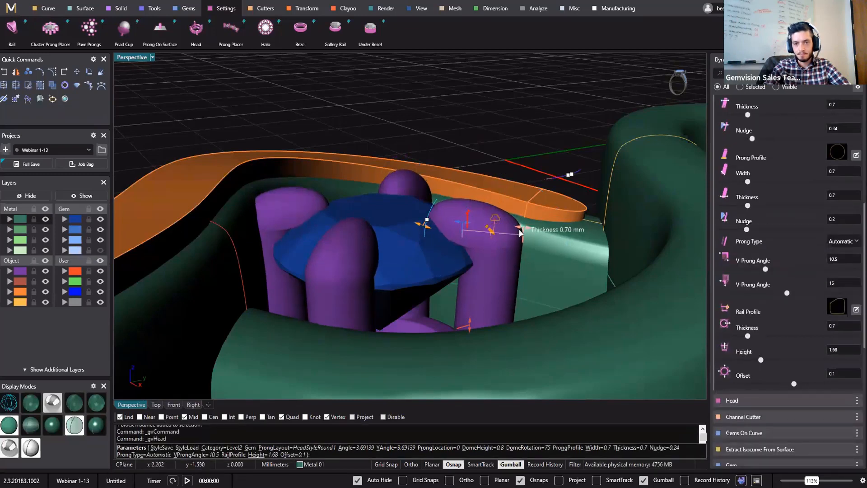
{"action": "left_click_drag", "start_coordinate": [519, 232], "coordinate": [510, 234]}
- Return the middle head to its Level 1 settings, shorten its overall height to 1.95 and finish the head
{"action": "scroll", "coordinate": [487, 255], "scroll_direction": "down", "scroll_amount": 7}
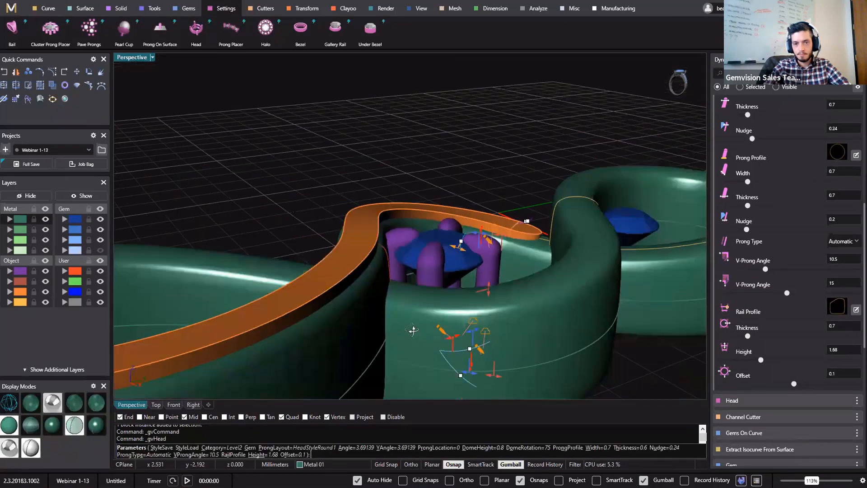
{"action": "right_click_drag", "start_coordinate": [413, 330], "coordinate": [474, 335]}
{"action": "scroll", "coordinate": [474, 335], "scroll_direction": "up", "scroll_amount": 5}
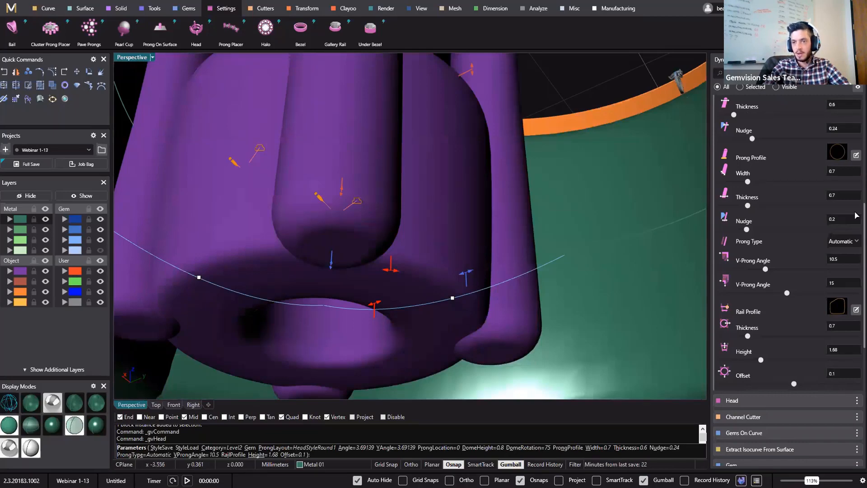
{"action": "scroll", "coordinate": [790, 204], "scroll_direction": "up", "scroll_amount": 3}
{"action": "left_click", "coordinate": [728, 144]}
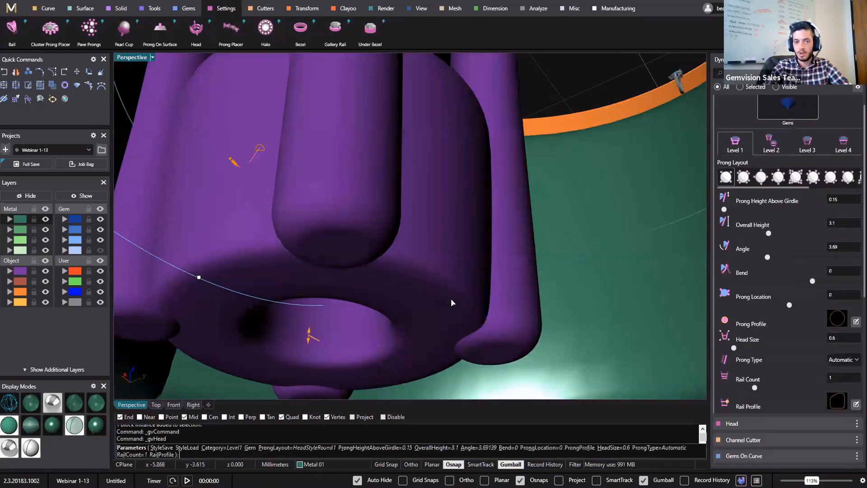
{"action": "scroll", "coordinate": [451, 303], "scroll_direction": "down", "scroll_amount": 5}
{"action": "left_click_drag", "start_coordinate": [370, 302], "coordinate": [366, 284]}
{"action": "right_click_drag", "start_coordinate": [409, 238], "coordinate": [437, 373]}
{"action": "scroll", "coordinate": [420, 339], "scroll_direction": "down", "scroll_amount": 6}
{"action": "mouse_move", "coordinate": [382, 267]}
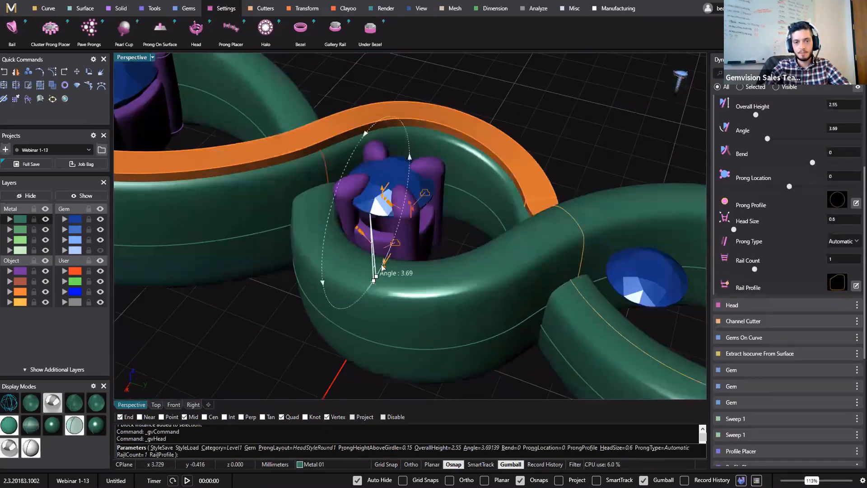
{"action": "left_click_drag", "start_coordinate": [383, 262], "coordinate": [382, 245]}
{"action": "right_click", "coordinate": [381, 249]}
- Add a prong head to the diamond in the remaining loop and load the saved head style 10.json
{"action": "right_click_drag", "start_coordinate": [648, 309], "coordinate": [441, 269], "text": "shift"}
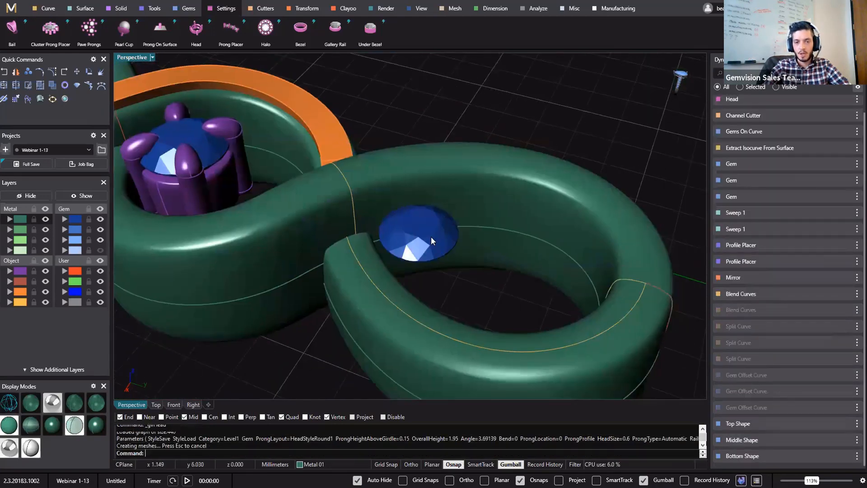
{"action": "left_click", "coordinate": [430, 237]}
{"action": "right_click", "coordinate": [430, 235]}
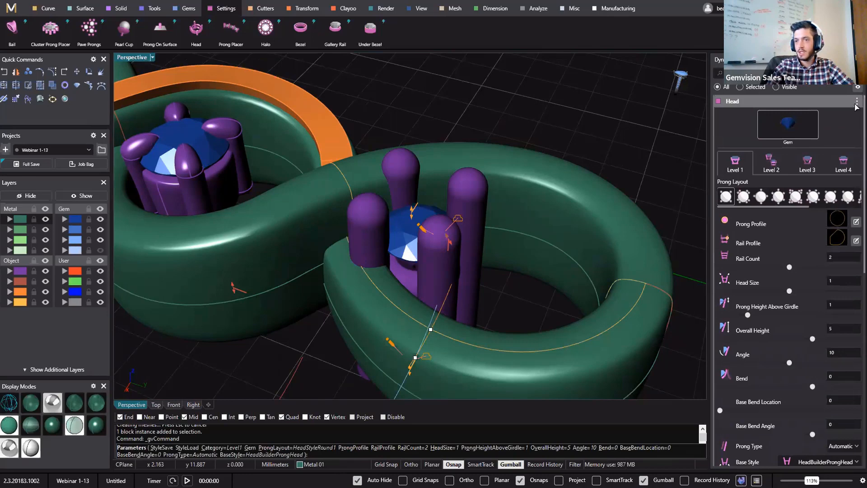
{"action": "left_click", "coordinate": [857, 102]}
{"action": "left_click", "coordinate": [823, 125]}
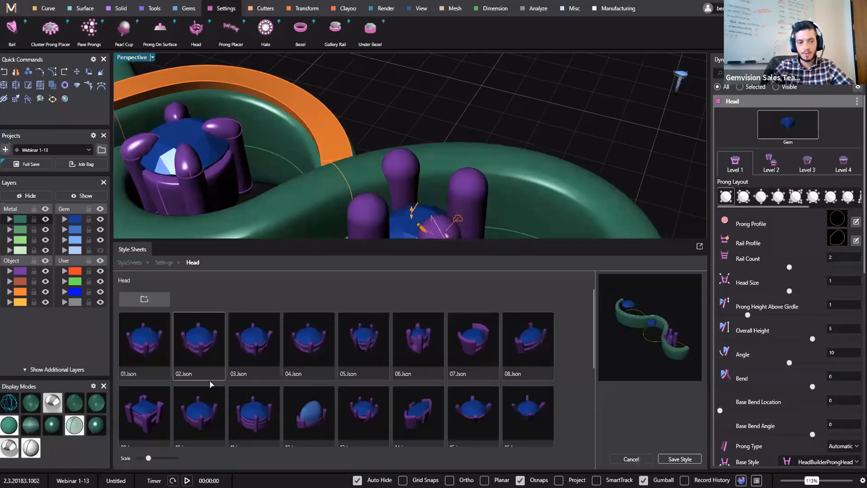
{"action": "scroll", "coordinate": [209, 384], "scroll_direction": "down", "scroll_amount": 1}
{"action": "left_click", "coordinate": [202, 361]}
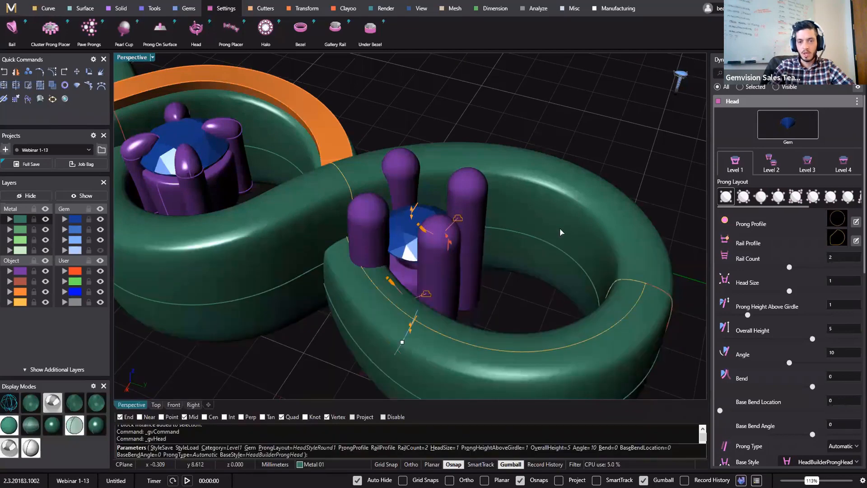
- Reduce the third head's size to 0.6
{"action": "right_click_drag", "start_coordinate": [401, 278], "coordinate": [446, 287]}
{"action": "scroll", "coordinate": [446, 289], "scroll_direction": "up", "scroll_amount": 7}
{"action": "scroll", "coordinate": [446, 287], "scroll_direction": "down", "scroll_amount": 6}
{"action": "right_click_drag", "start_coordinate": [398, 144], "coordinate": [461, 176]}
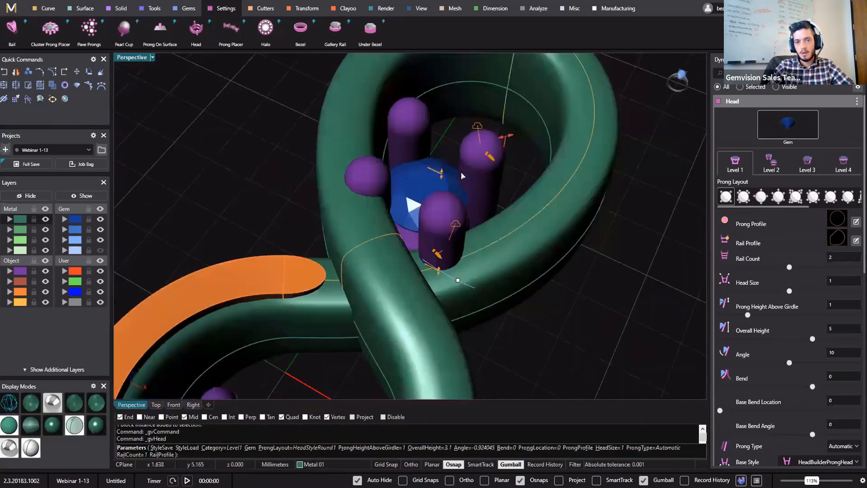
{"action": "left_click_drag", "start_coordinate": [508, 141], "coordinate": [493, 155]}
- Set the third head's prong height above the girdle to 0.1 and its overall height to 1.7
{"action": "right_click_drag", "start_coordinate": [422, 154], "coordinate": [370, 81]}
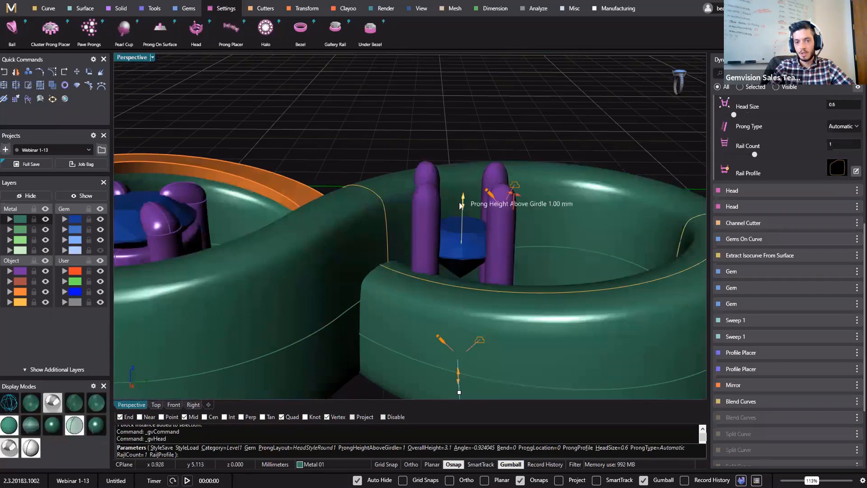
{"action": "left_click_drag", "start_coordinate": [462, 225], "coordinate": [466, 285]}
{"action": "right_click_drag", "start_coordinate": [457, 384], "coordinate": [458, 375]}
{"action": "left_click_drag", "start_coordinate": [455, 346], "coordinate": [454, 310]}
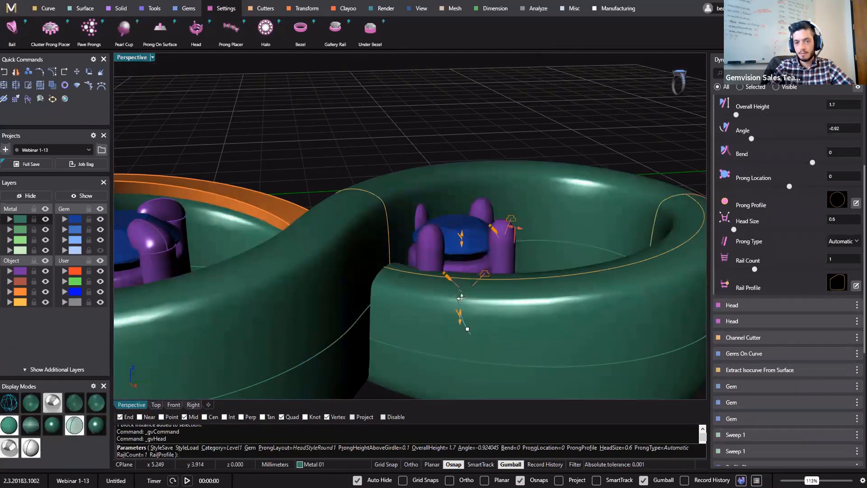
- In the third head's Level 2 settings, set dome height 0.6, dome rotation 75 and upper prong nudge 0.23, and finish the head
{"action": "right_click_drag", "start_coordinate": [541, 288], "coordinate": [544, 355]}
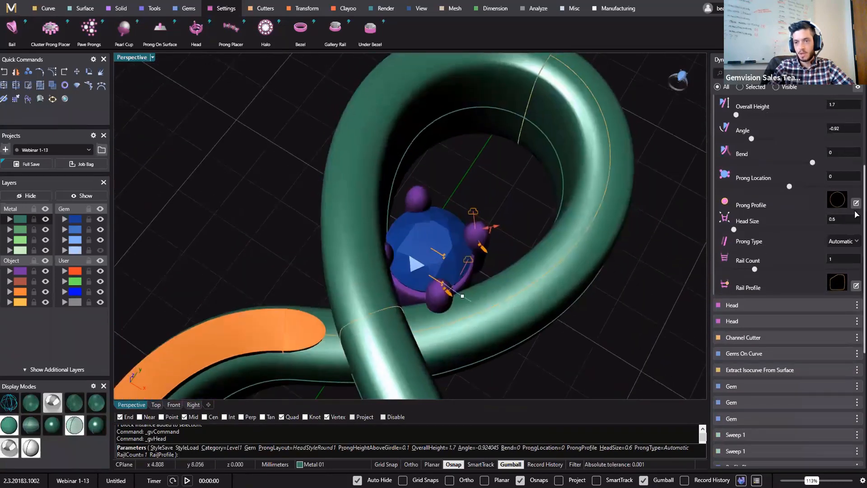
{"action": "left_click_drag", "start_coordinate": [862, 212], "coordinate": [856, 109]}
{"action": "left_click", "coordinate": [770, 167]}
{"action": "right_click_drag", "start_coordinate": [402, 211], "coordinate": [401, 122]}
{"action": "scroll", "coordinate": [498, 264], "scroll_direction": "up", "scroll_amount": 5}
{"action": "left_click_drag", "start_coordinate": [540, 251], "coordinate": [491, 313]}
{"action": "scroll", "coordinate": [491, 313], "scroll_direction": "down", "scroll_amount": 6}
{"action": "right_click_drag", "start_coordinate": [419, 260], "coordinate": [383, 286]}
{"action": "scroll", "coordinate": [384, 286], "scroll_direction": "down", "scroll_amount": 6}
{"action": "right_click_drag", "start_coordinate": [408, 341], "coordinate": [418, 231], "text": "shift"}
{"action": "right_click", "coordinate": [496, 170]}
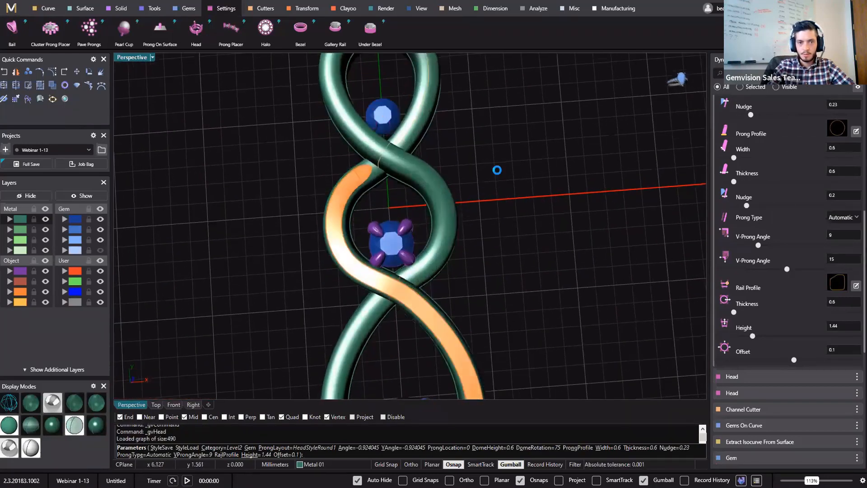
- Examine the three prong heads and the channel cutter along the interlaced bands from several angles
{"action": "scroll", "coordinate": [498, 274], "scroll_direction": "down", "scroll_amount": 8}
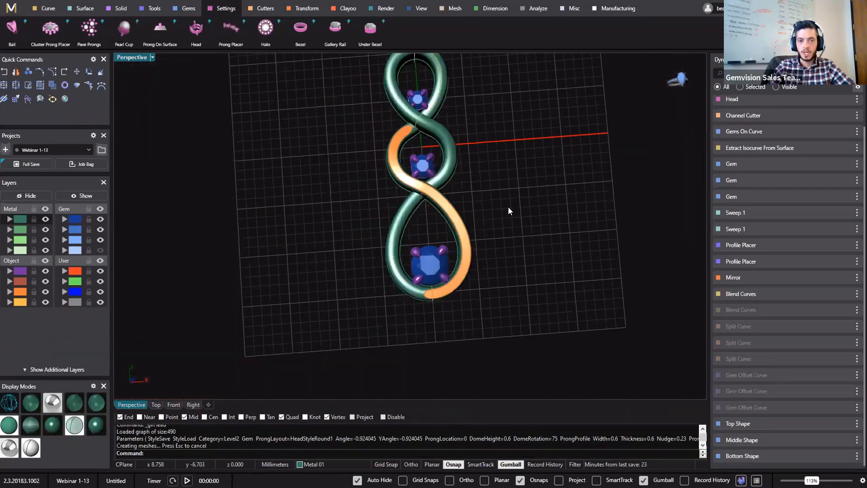
{"action": "right_click_drag", "start_coordinate": [508, 207], "coordinate": [392, 260]}
{"action": "scroll", "coordinate": [392, 260], "scroll_direction": "up", "scroll_amount": 5}
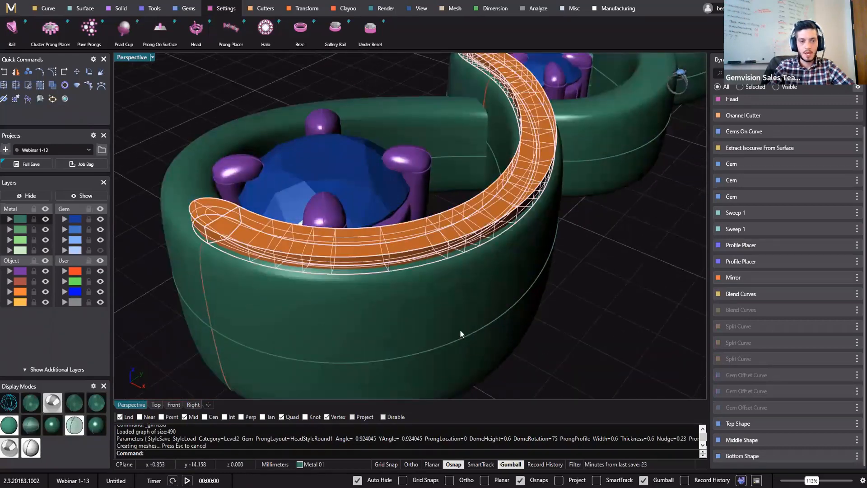
{"action": "right_click_drag", "start_coordinate": [343, 225], "coordinate": [364, 264]}
{"action": "scroll", "coordinate": [365, 263], "scroll_direction": "down", "scroll_amount": 6}
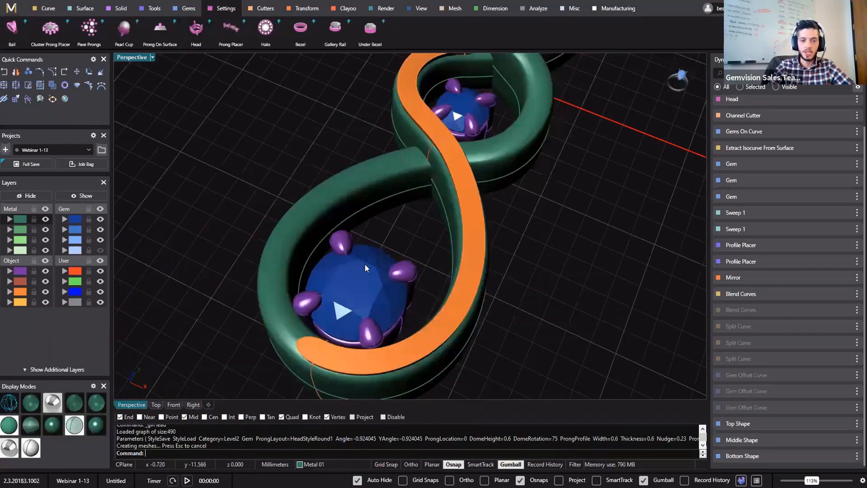
{"action": "mouse_move", "coordinate": [464, 139]}
{"action": "right_mouse_down"}
{"action": "mouse_move", "coordinate": [451, 172]}
{"action": "mouse_move", "coordinate": [450, 142]}
{"action": "right_mouse_up"}
{"action": "mouse_move", "coordinate": [426, 228]}
{"action": "right_mouse_down", "text": "shift"}
{"action": "mouse_move", "coordinate": [391, 270]}
{"action": "mouse_move", "coordinate": [406, 192]}
{"action": "mouse_move", "coordinate": [412, 221]}
{"action": "right_mouse_up", "text": "shift"}
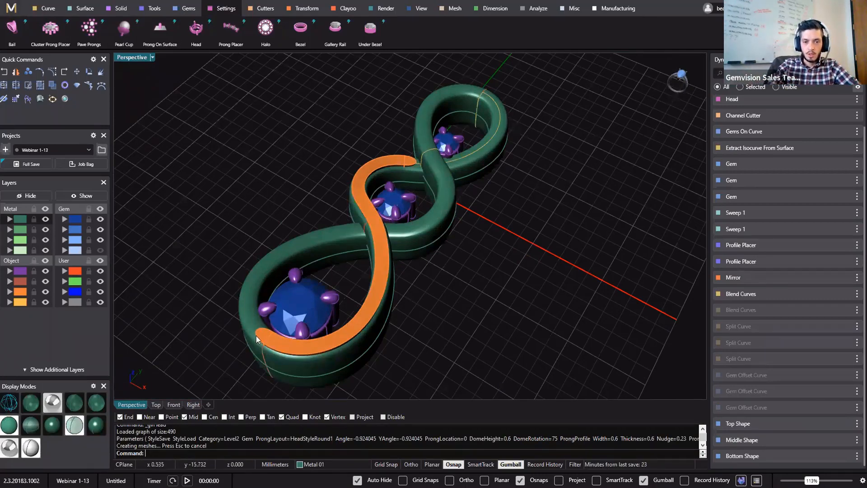
- Start a Boolean Difference with both interlaced bands as the first surfaces to cut from
{"action": "left_click", "coordinate": [291, 350]}
{"action": "left_click", "coordinate": [385, 298]}
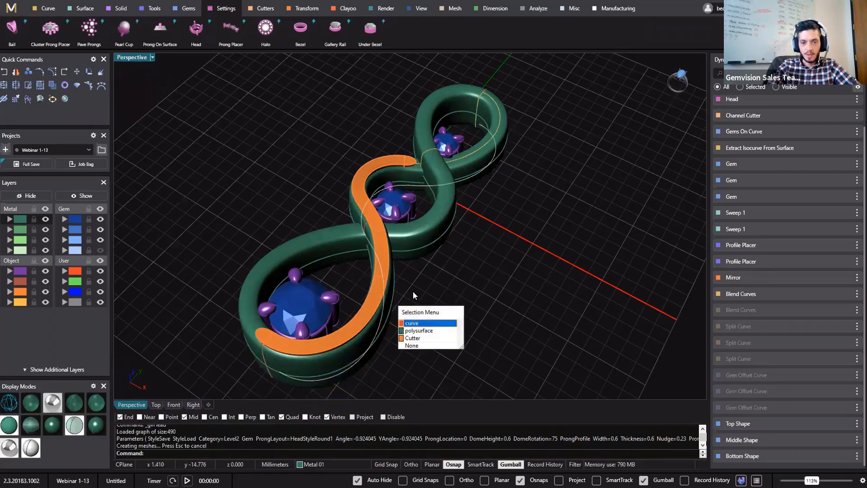
{"action": "left_click", "coordinate": [396, 271]}
{"action": "left_click", "coordinate": [154, 9]}
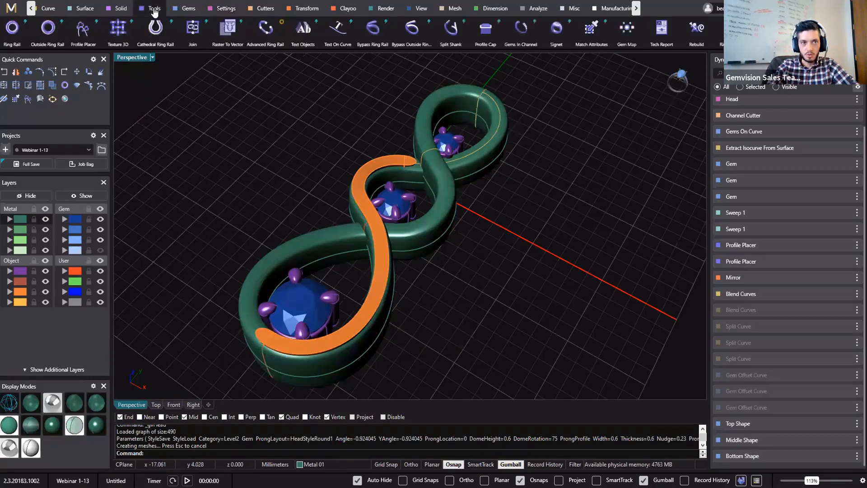
{"action": "left_click", "coordinate": [118, 11]}
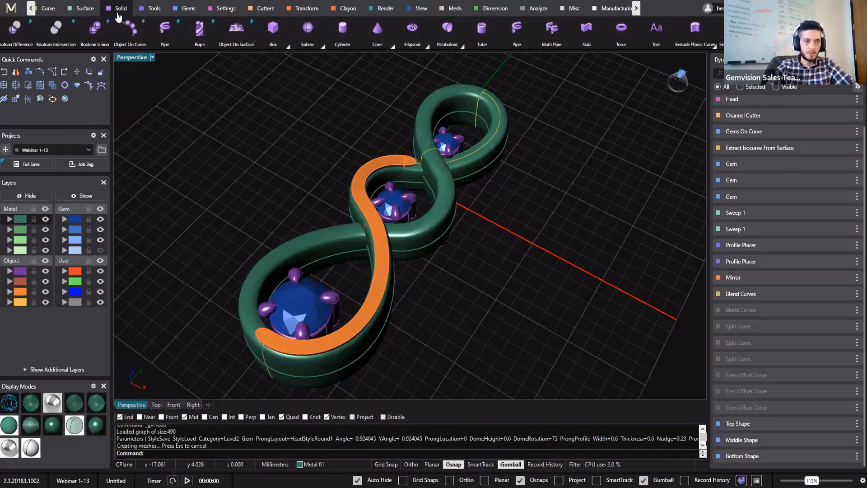
{"action": "left_click", "coordinate": [16, 29]}
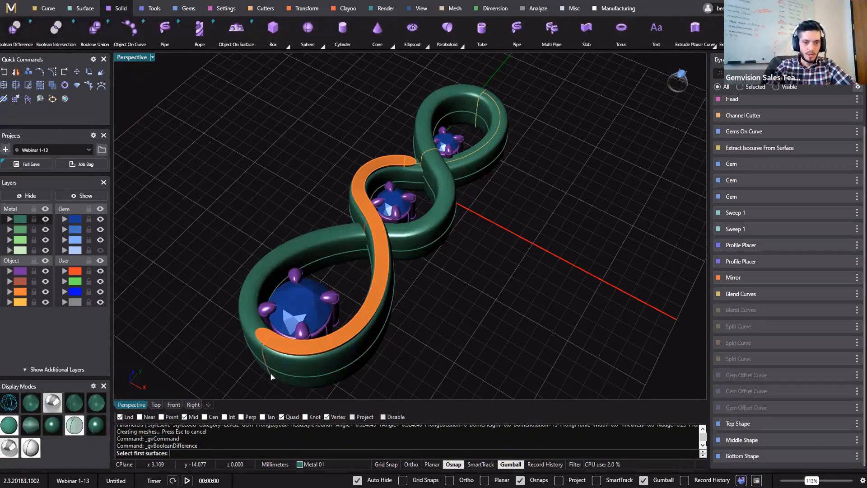
{"action": "left_click", "coordinate": [258, 357]}
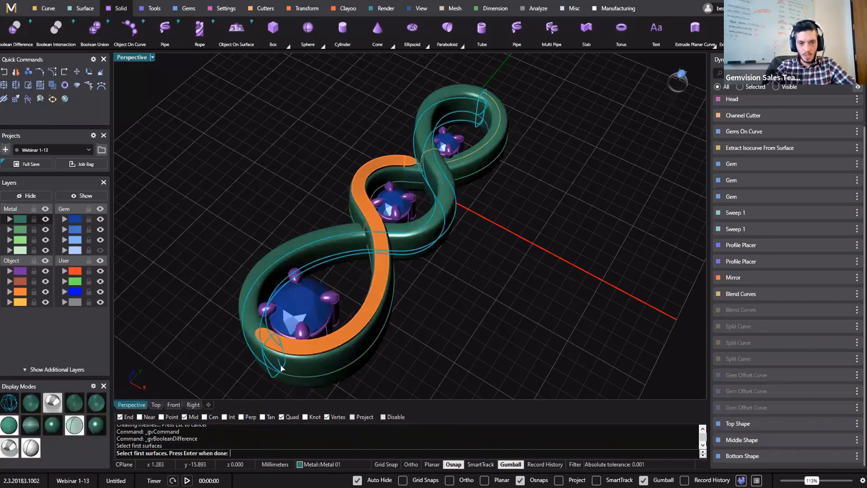
{"action": "left_click", "coordinate": [309, 378]}
- Pick the channel cutter as the second surface to subtract it from the bands
{"action": "right_click_drag", "start_coordinate": [486, 318], "coordinate": [260, 188]}
{"action": "scroll", "coordinate": [303, 176], "scroll_direction": "up", "scroll_amount": 4}
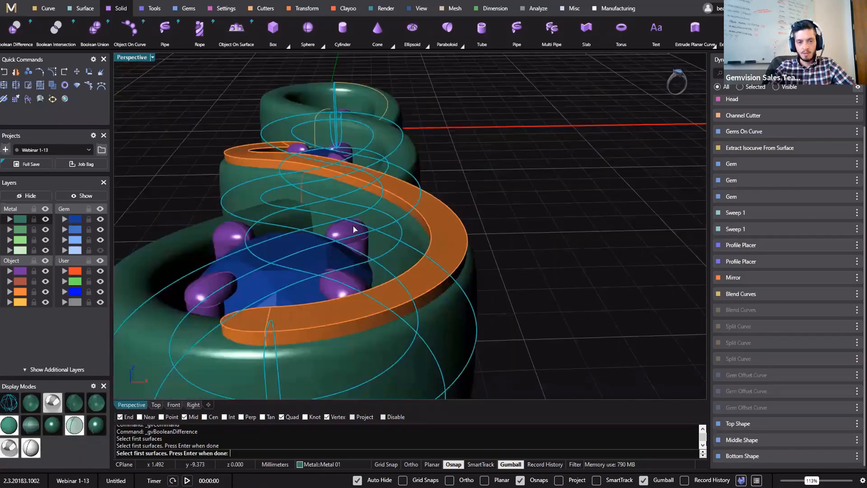
{"action": "scroll", "coordinate": [354, 229], "scroll_direction": "down", "scroll_amount": 6}
{"action": "right_click_drag", "start_coordinate": [361, 264], "coordinate": [360, 293]}
{"action": "right_click_drag", "start_coordinate": [412, 303], "coordinate": [383, 180], "text": "shift"}
{"action": "scroll", "coordinate": [383, 181], "scroll_direction": "up", "scroll_amount": 5}
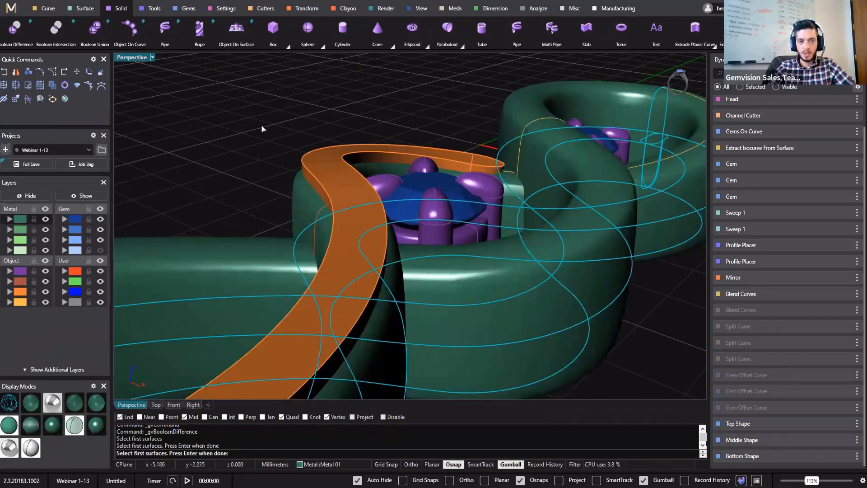
{"action": "key", "text": "Return"}
{"action": "left_click", "coordinate": [337, 153]}
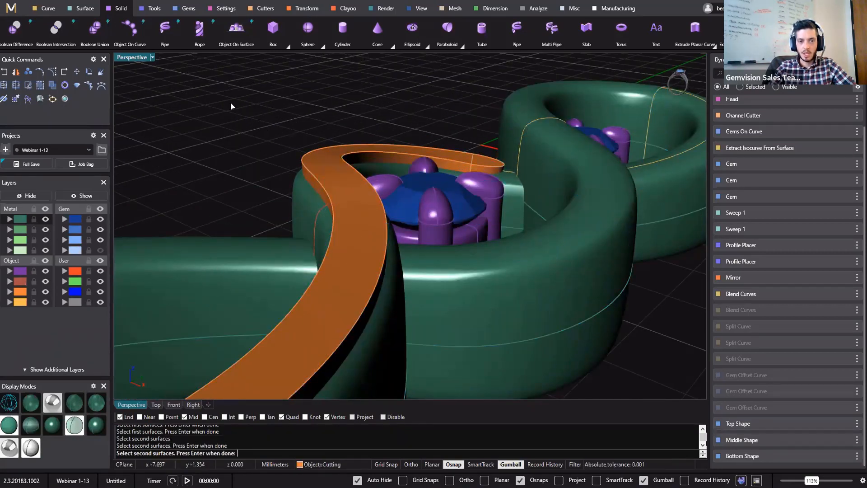
{"action": "key", "text": "Return"}
- Inspect the channel cut around the small gems and finish the Boolean Difference
{"action": "scroll", "coordinate": [370, 74], "scroll_direction": "down", "scroll_amount": 6}
{"action": "right_click_drag", "start_coordinate": [369, 75], "coordinate": [391, 321]}
{"action": "scroll", "coordinate": [377, 352], "scroll_direction": "up", "scroll_amount": 7}
{"action": "scroll", "coordinate": [377, 353], "scroll_direction": "down", "scroll_amount": 6}
{"action": "right_click_drag", "start_coordinate": [377, 354], "coordinate": [332, 246]}
{"action": "scroll", "coordinate": [257, 193], "scroll_direction": "up", "scroll_amount": 5}
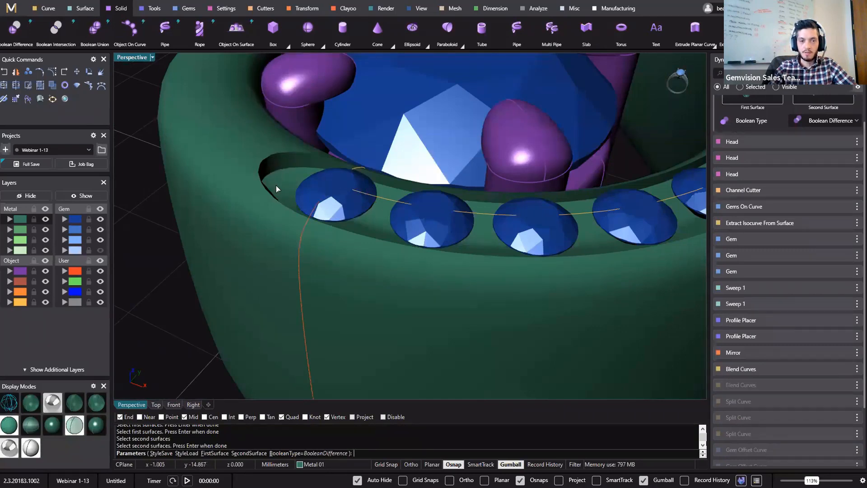
{"action": "scroll", "coordinate": [275, 189], "scroll_direction": "down", "scroll_amount": 8}
{"action": "key", "text": "Return"}
{"action": "right_click_drag", "start_coordinate": [199, 289], "coordinate": [315, 243]}
{"action": "left_click", "coordinate": [316, 244]}
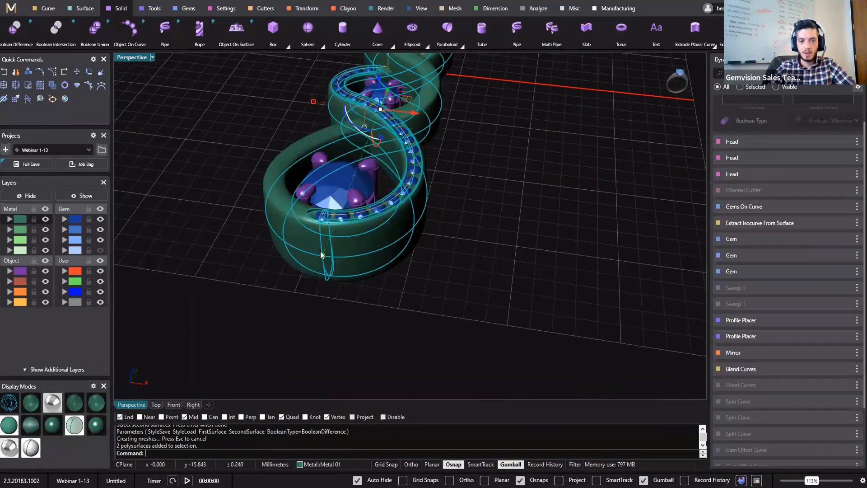
{"action": "left_click", "coordinate": [219, 189]}
{"action": "left_click", "coordinate": [315, 228]}
{"action": "left_click", "coordinate": [439, 234]}
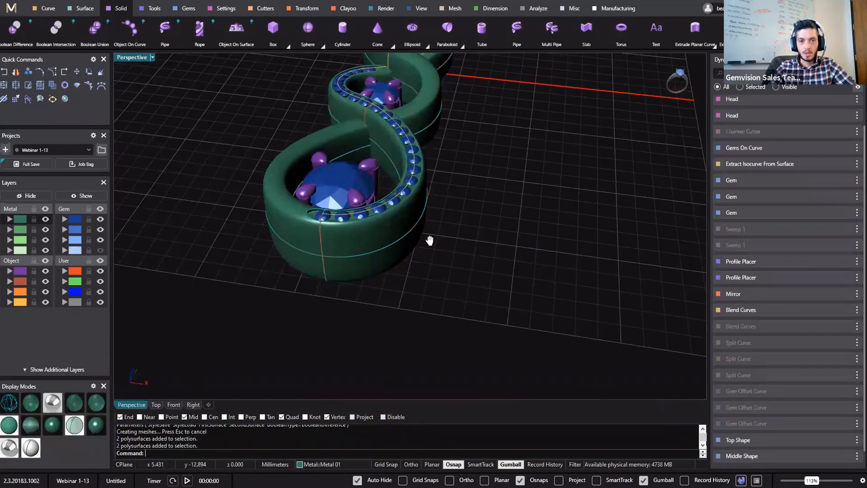
- Add prongs between the small channel gems by using Prong Placer on the gem row
{"action": "right_click_drag", "start_coordinate": [429, 240], "coordinate": [418, 302], "text": "shift"}
{"action": "scroll", "coordinate": [291, 312], "scroll_direction": "up", "scroll_amount": 8}
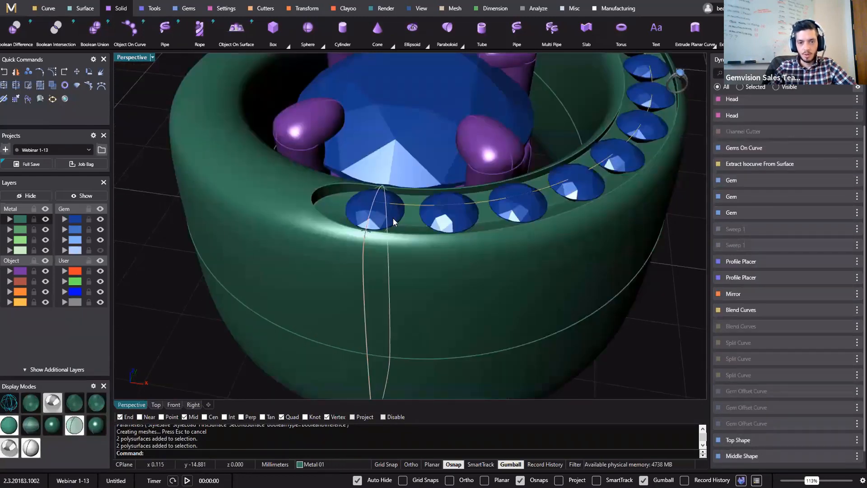
{"action": "left_click", "coordinate": [392, 217]}
{"action": "left_click", "coordinate": [429, 243]}
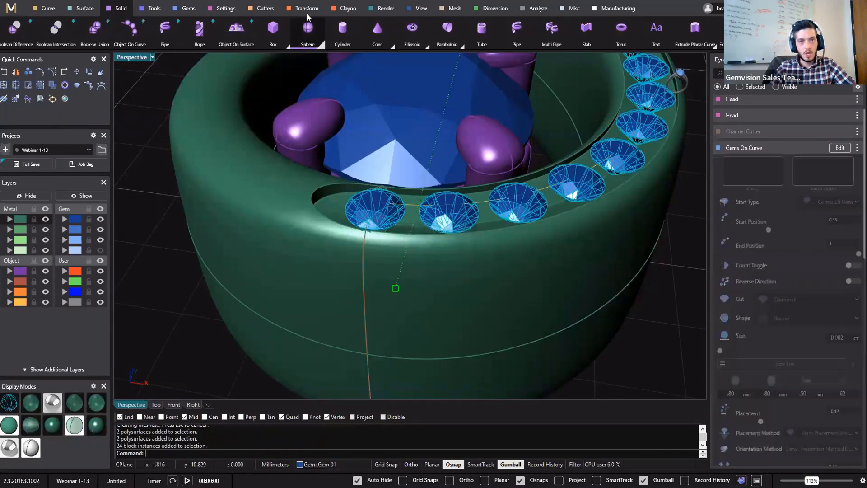
{"action": "left_click", "coordinate": [224, 10]}
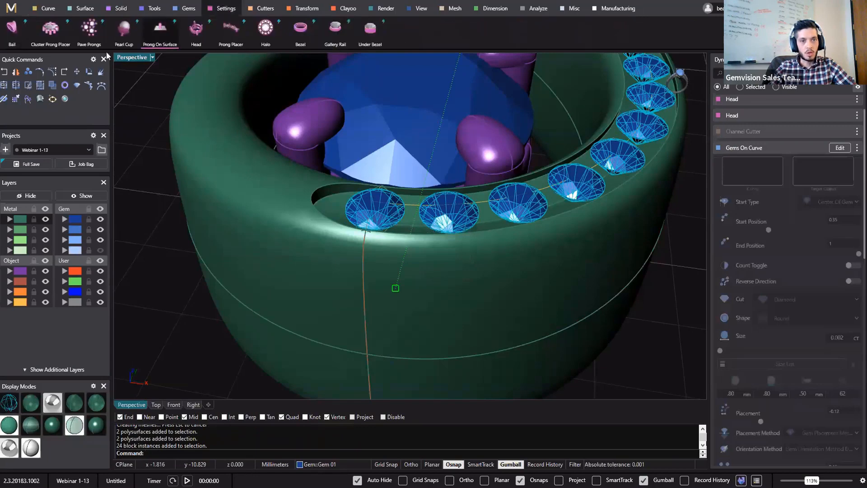
{"action": "left_click", "coordinate": [231, 28]}
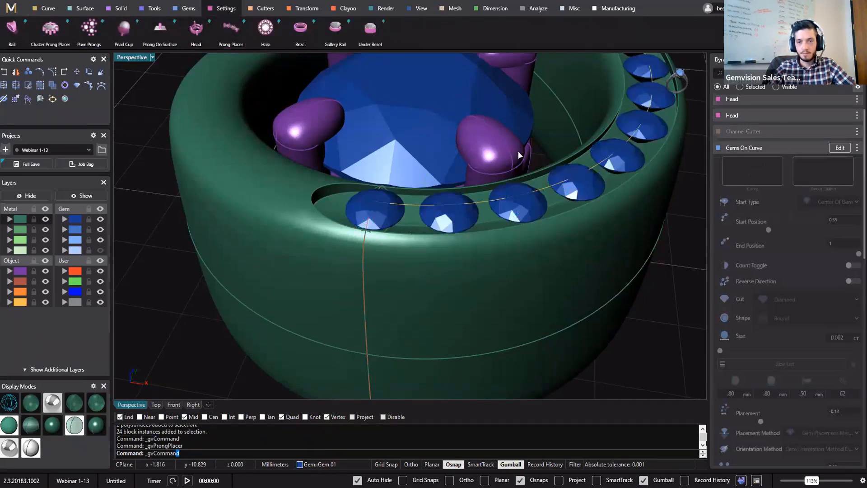
{"action": "left_click", "coordinate": [521, 199]}
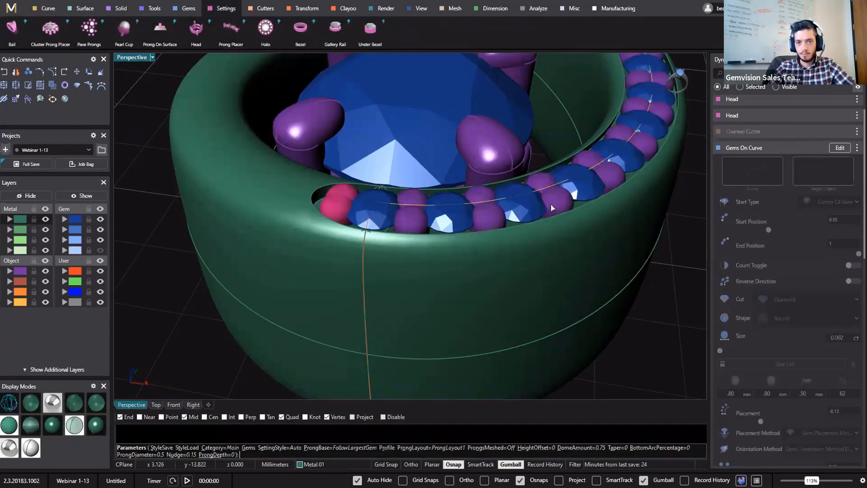
- Reduce the main prong diameter along the gem row to 0.36 mm
{"action": "scroll", "coordinate": [526, 154], "scroll_direction": "down", "scroll_amount": 5}
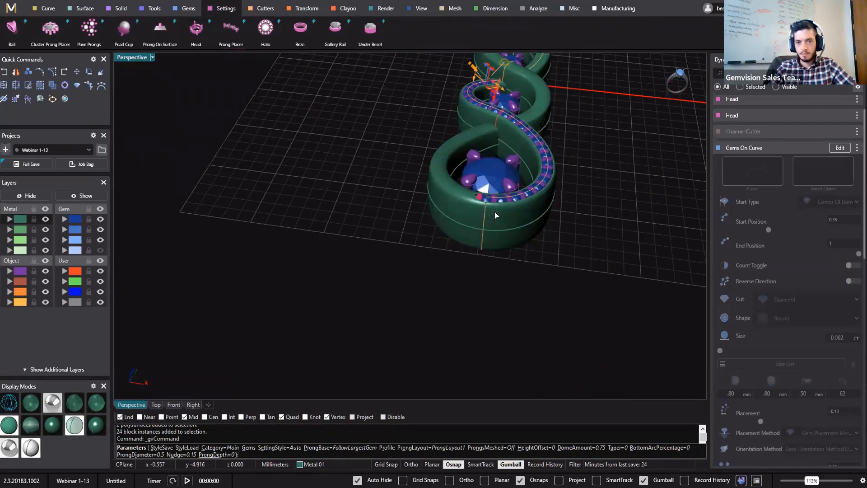
{"action": "right_click_drag", "start_coordinate": [495, 215], "coordinate": [577, 149]}
{"action": "scroll", "coordinate": [453, 192], "scroll_direction": "up", "scroll_amount": 8}
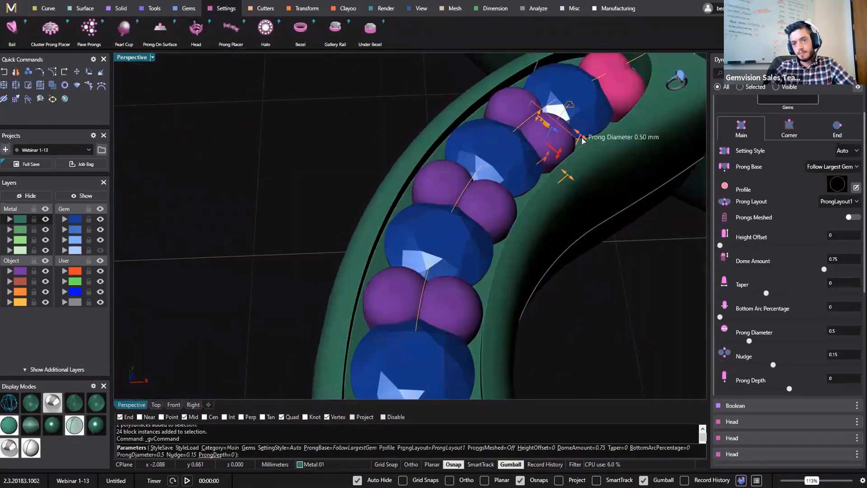
{"action": "left_click_drag", "start_coordinate": [571, 137], "coordinate": [569, 132]}
{"action": "left_click_drag", "start_coordinate": [570, 131], "coordinate": [568, 129]}
- Set the row prongs' dome amount to 1 and their height offset to 0.1 mm
{"action": "scroll", "coordinate": [561, 144], "scroll_direction": "down", "scroll_amount": 14}
{"action": "right_click_drag", "start_coordinate": [561, 144], "coordinate": [499, 199]}
{"action": "scroll", "coordinate": [499, 199], "scroll_direction": "up", "scroll_amount": 9}
{"action": "scroll", "coordinate": [499, 199], "scroll_direction": "up", "scroll_amount": 5}
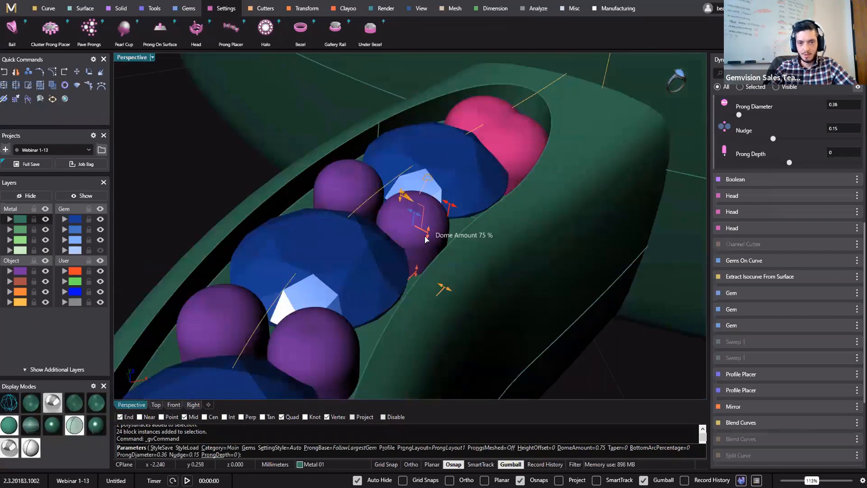
{"action": "left_click_drag", "start_coordinate": [420, 257], "coordinate": [416, 277]}
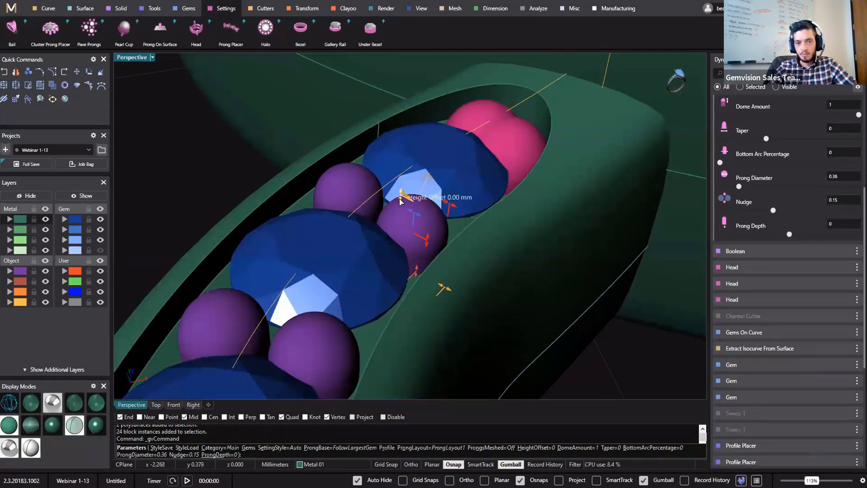
{"action": "left_click_drag", "start_coordinate": [400, 190], "coordinate": [402, 190]}
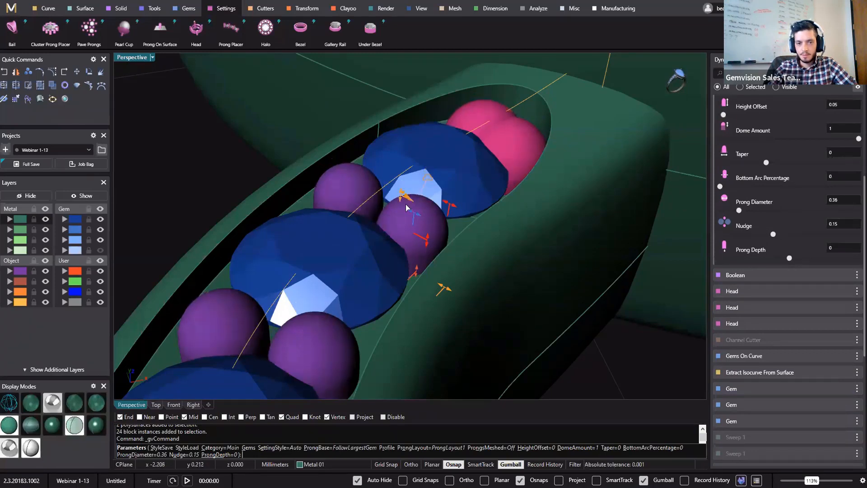
{"action": "left_click_drag", "start_coordinate": [402, 184], "coordinate": [404, 172]}
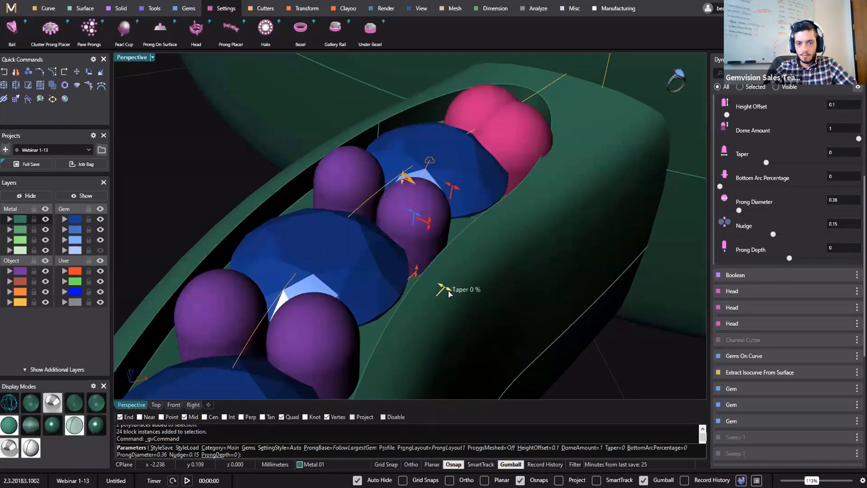
- Set the row prongs' taper to 0.15 and check them at the end of the channel
{"action": "left_click_drag", "start_coordinate": [449, 290], "coordinate": [464, 291]}
{"action": "right_click_drag", "start_coordinate": [464, 291], "coordinate": [512, 221]}
{"action": "scroll", "coordinate": [482, 320], "scroll_direction": "down", "scroll_amount": 6}
{"action": "scroll", "coordinate": [486, 316], "scroll_direction": "up", "scroll_amount": 4}
{"action": "scroll", "coordinate": [477, 294], "scroll_direction": "down", "scroll_amount": 4}
{"action": "scroll", "coordinate": [512, 222], "scroll_direction": "down", "scroll_amount": 4}
{"action": "right_click_drag", "start_coordinate": [557, 245], "coordinate": [499, 188]}
{"action": "scroll", "coordinate": [417, 233], "scroll_direction": "up", "scroll_amount": 6}
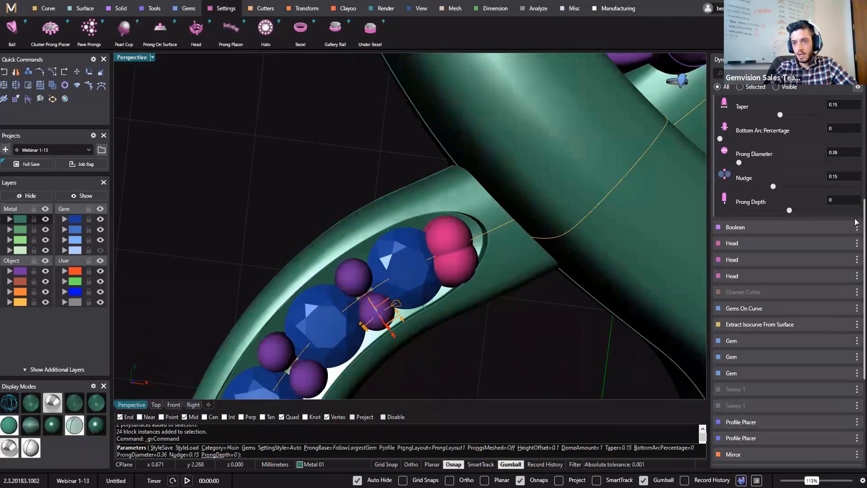
- Change the end prong style of the gem row to ProngPlacerStyleEnd6, with a single prong at each end
{"action": "scroll", "coordinate": [854, 220], "scroll_direction": "up", "scroll_amount": 5}
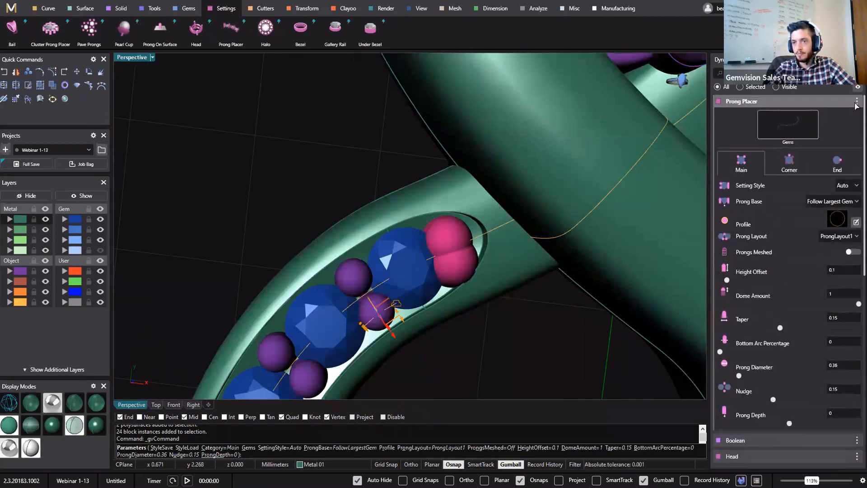
{"action": "left_click", "coordinate": [836, 169]}
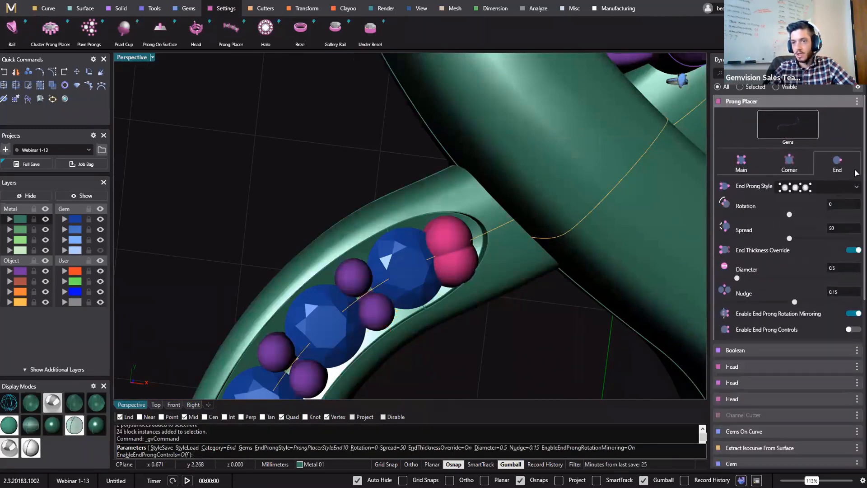
{"action": "left_click", "coordinate": [856, 189]}
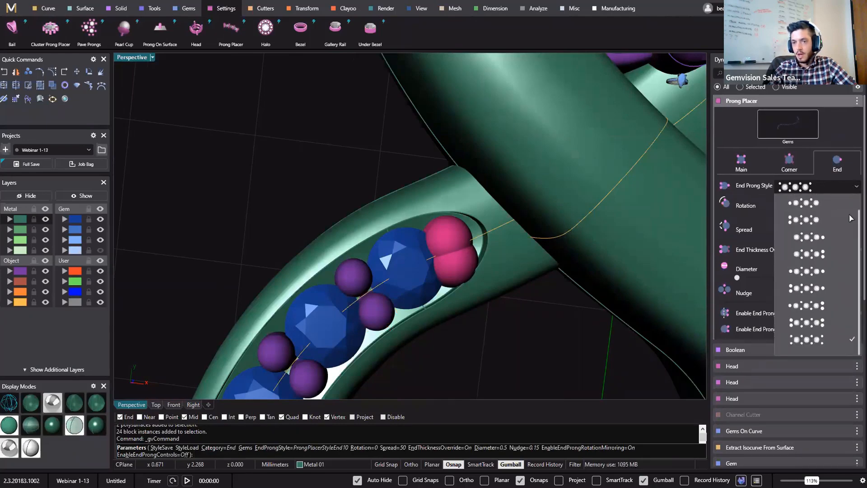
{"action": "left_click", "coordinate": [833, 274]}
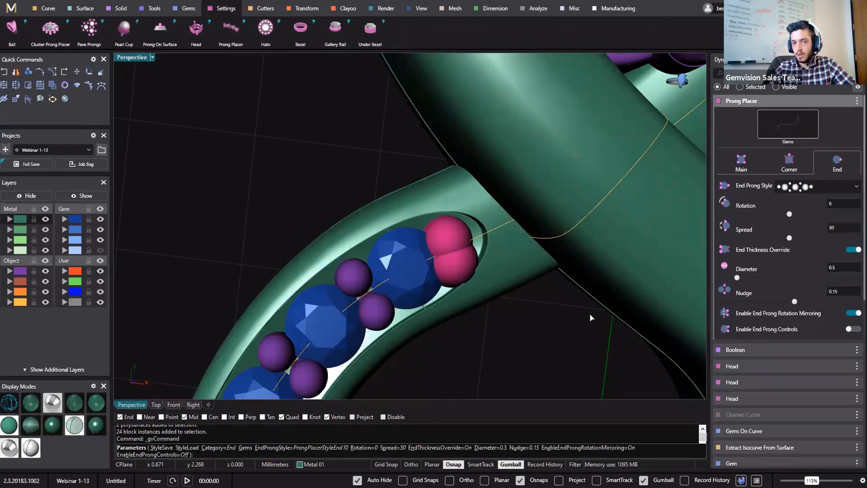
- Set the end prong's start height offset to 0.2 mm and its start depth offset to 0.1 mm
{"action": "right_click_drag", "start_coordinate": [551, 296], "coordinate": [468, 261]}
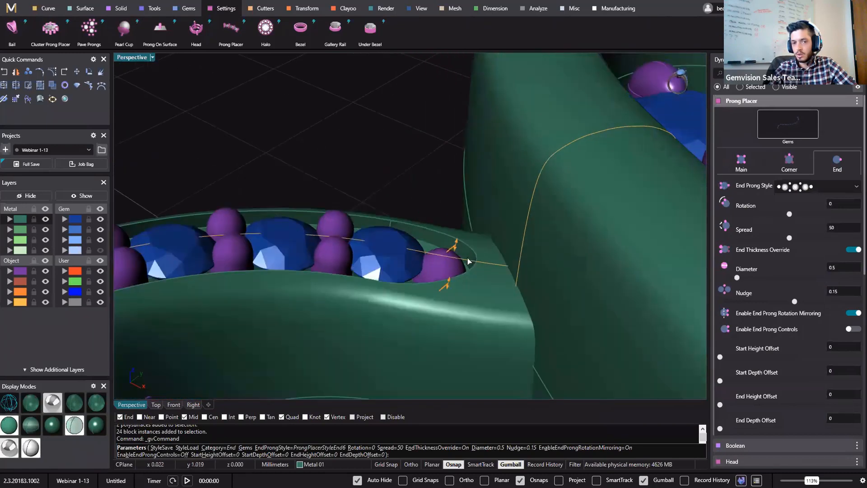
{"action": "left_click_drag", "start_coordinate": [454, 244], "coordinate": [458, 226]}
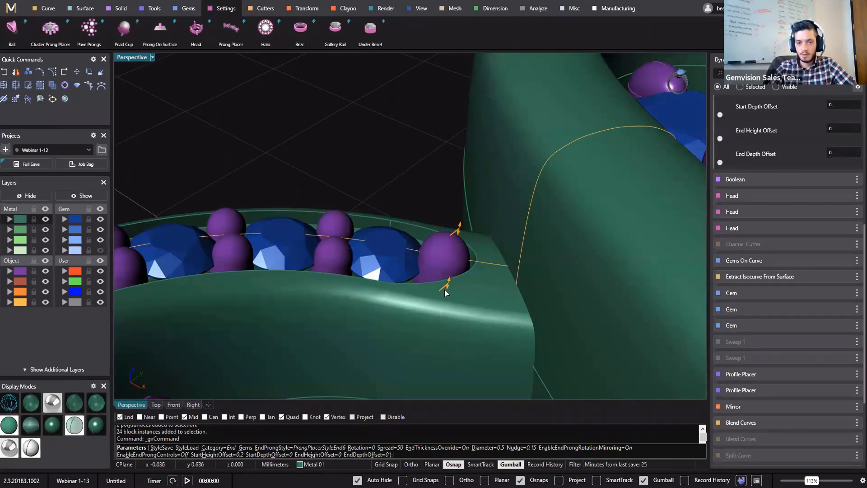
{"action": "scroll", "coordinate": [442, 320], "scroll_direction": "down", "scroll_amount": 7}
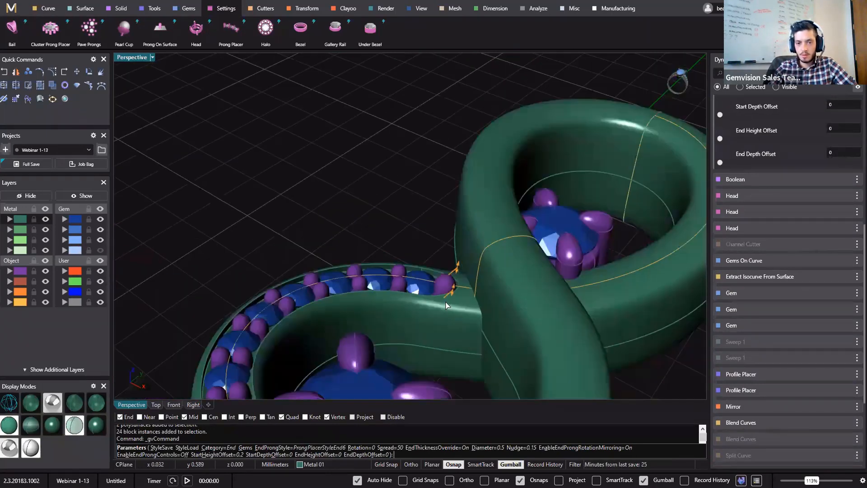
{"action": "right_click_drag", "start_coordinate": [442, 319], "coordinate": [424, 314]}
{"action": "scroll", "coordinate": [424, 315], "scroll_direction": "up", "scroll_amount": 7}
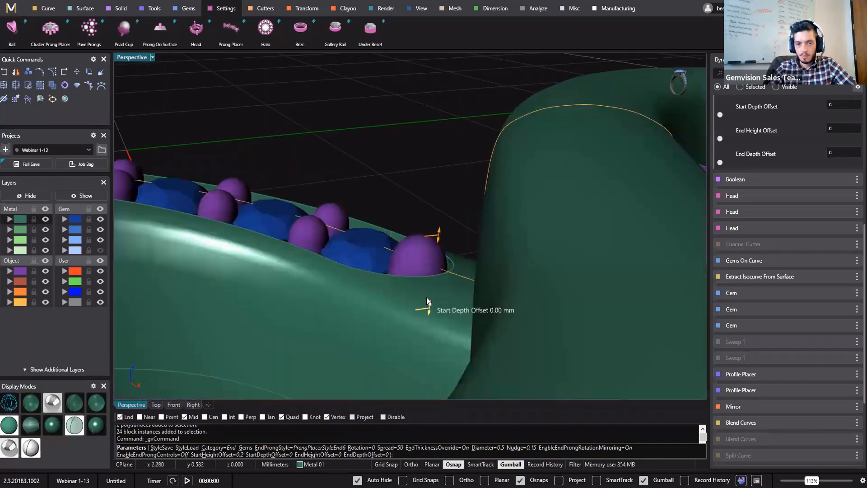
{"action": "left_click_drag", "start_coordinate": [427, 300], "coordinate": [426, 297]}
{"action": "scroll", "coordinate": [444, 316], "scroll_direction": "down", "scroll_amount": 6}
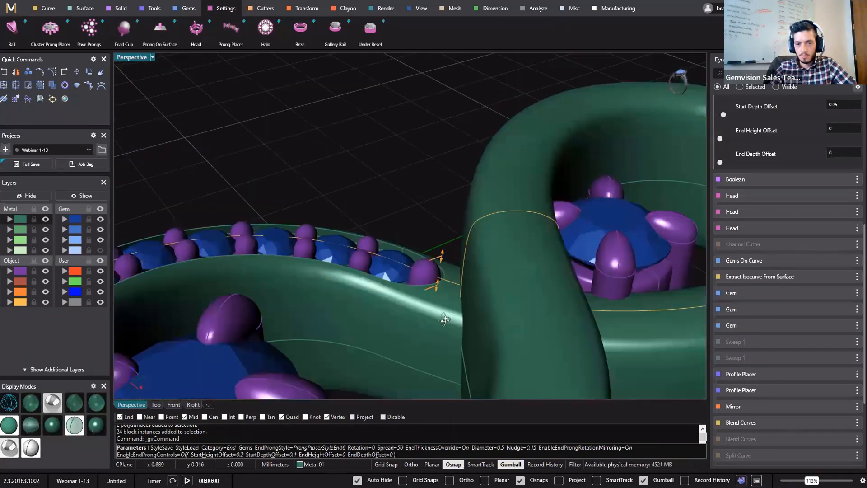
{"action": "right_click_drag", "start_coordinate": [441, 315], "coordinate": [460, 292]}
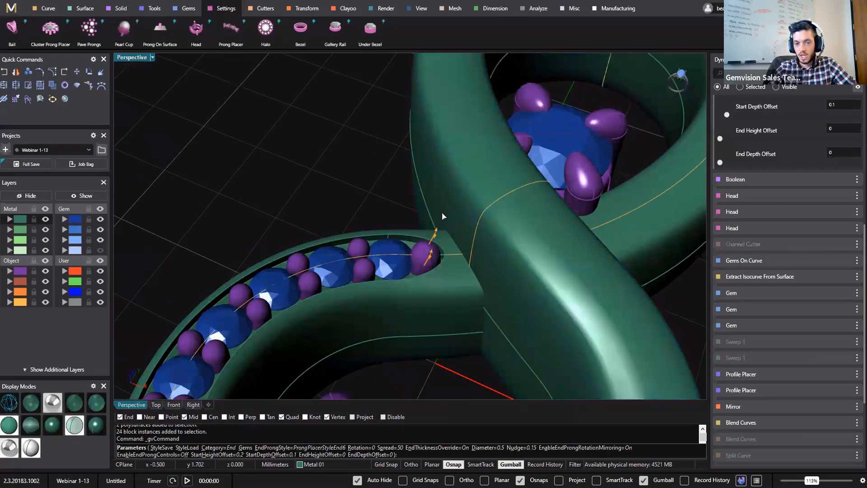
- Set the end prong diameter of the gem row to 0.35
{"action": "left_click_drag", "start_coordinate": [863, 240], "coordinate": [853, 164]}
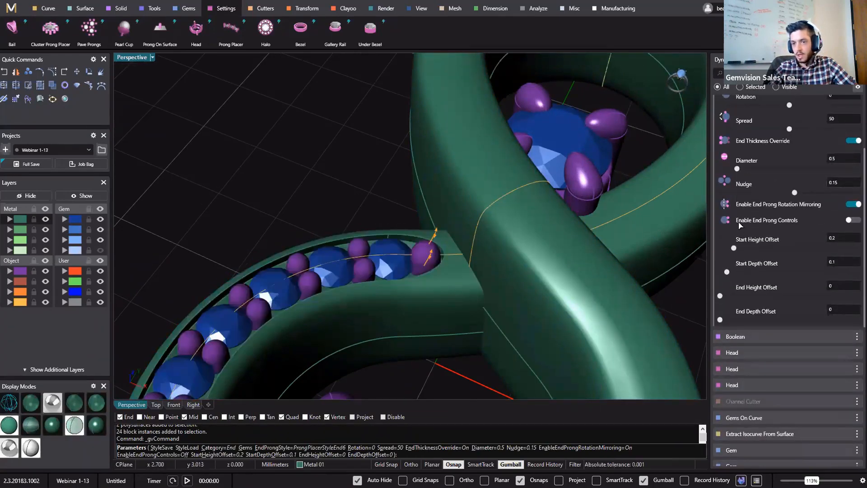
{"action": "scroll", "coordinate": [850, 252], "scroll_direction": "up", "scroll_amount": 3}
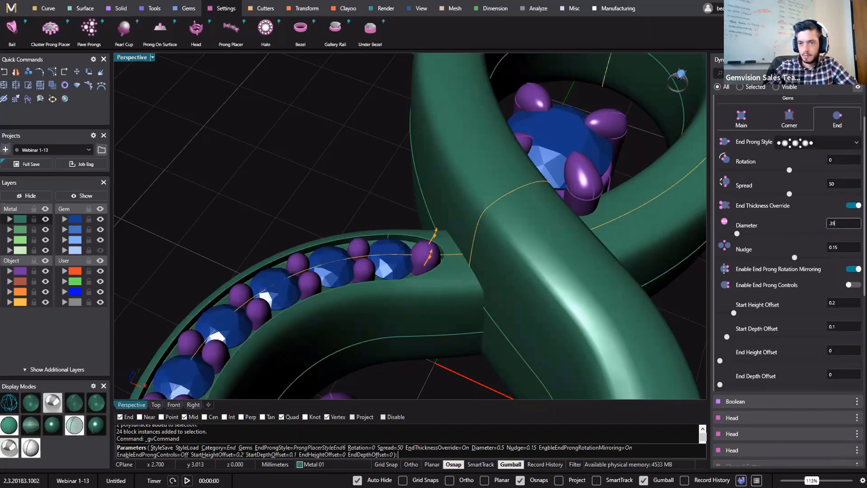
{"action": "key", "text": "Return"}
- Set the end height offset to 0.1 mm for the prong at the other end of the gem row, in the largest loop
{"action": "scroll", "coordinate": [424, 282], "scroll_direction": "down", "scroll_amount": 7}
{"action": "right_click_drag", "start_coordinate": [425, 282], "coordinate": [430, 132], "text": "shift"}
{"action": "right_click_drag", "start_coordinate": [424, 267], "coordinate": [429, 61], "text": "shift"}
{"action": "scroll", "coordinate": [213, 167], "scroll_direction": "up", "scroll_amount": 6}
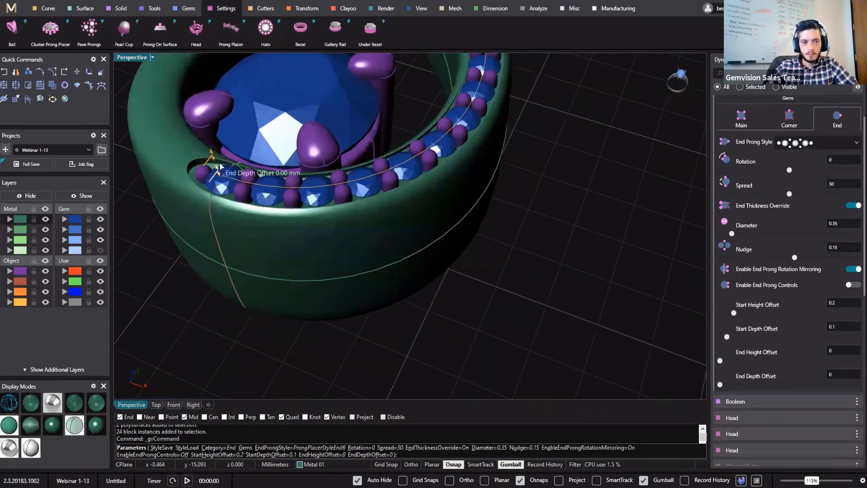
{"action": "right_click_drag", "start_coordinate": [217, 171], "coordinate": [244, 173], "text": "shift"}
{"action": "right_click_drag", "start_coordinate": [326, 171], "coordinate": [283, 326], "text": "shift"}
{"action": "left_click_drag", "start_coordinate": [334, 72], "coordinate": [334, 73]}
{"action": "left_click_drag", "start_coordinate": [348, 206], "coordinate": [348, 221]}
- Inspect the prongs along the gem row and review the end prong settings
{"action": "scroll", "coordinate": [348, 220], "scroll_direction": "down", "scroll_amount": 6}
{"action": "right_click_drag", "start_coordinate": [387, 228], "coordinate": [477, 261]}
{"action": "scroll", "coordinate": [478, 261], "scroll_direction": "down", "scroll_amount": 10}
{"action": "right_click_drag", "start_coordinate": [543, 203], "coordinate": [332, 352], "text": "shift"}
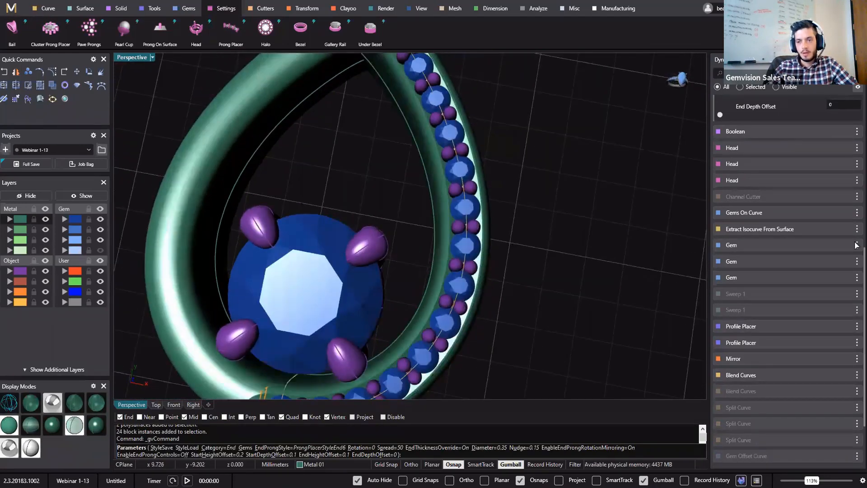
{"action": "scroll", "coordinate": [854, 255], "scroll_direction": "up", "scroll_amount": 4}
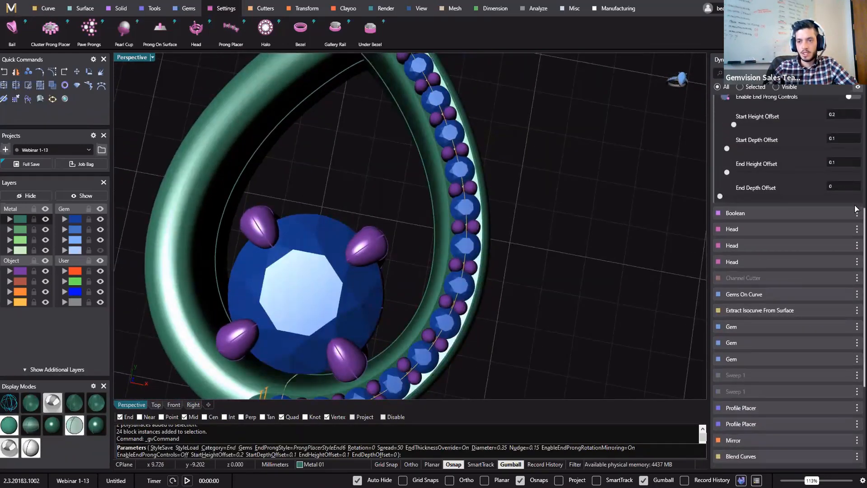
{"action": "scroll", "coordinate": [854, 179], "scroll_direction": "up", "scroll_amount": 3}
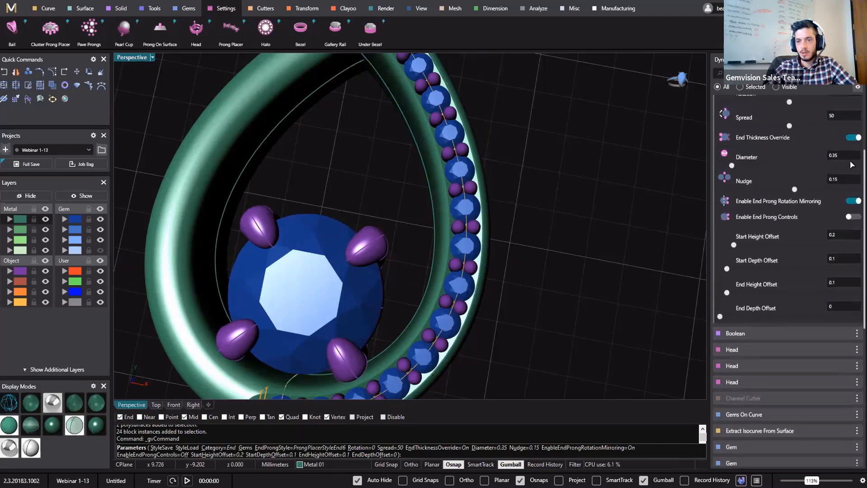
{"action": "right_click_drag", "start_coordinate": [216, 204], "coordinate": [242, 172]}
{"action": "scroll", "coordinate": [242, 171], "scroll_direction": "down", "scroll_amount": 5}
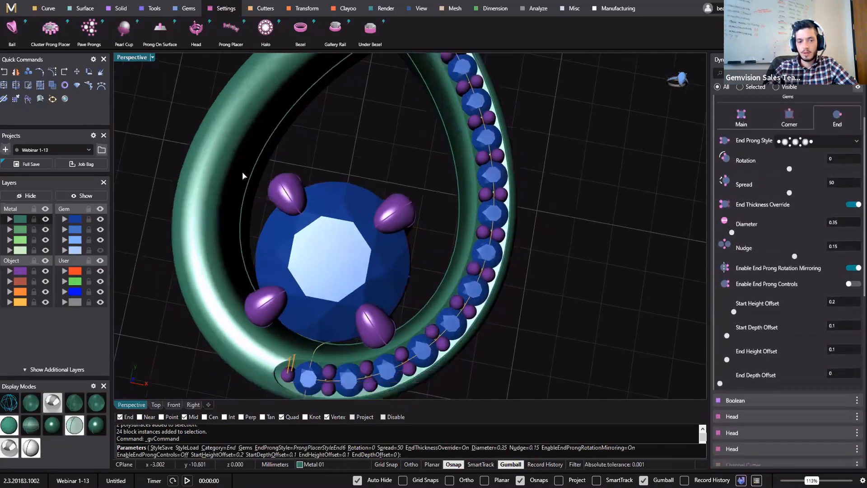
{"action": "right_click_drag", "start_coordinate": [303, 214], "coordinate": [347, 241], "text": "shift"}
{"action": "scroll", "coordinate": [313, 240], "scroll_direction": "down", "scroll_amount": 3}
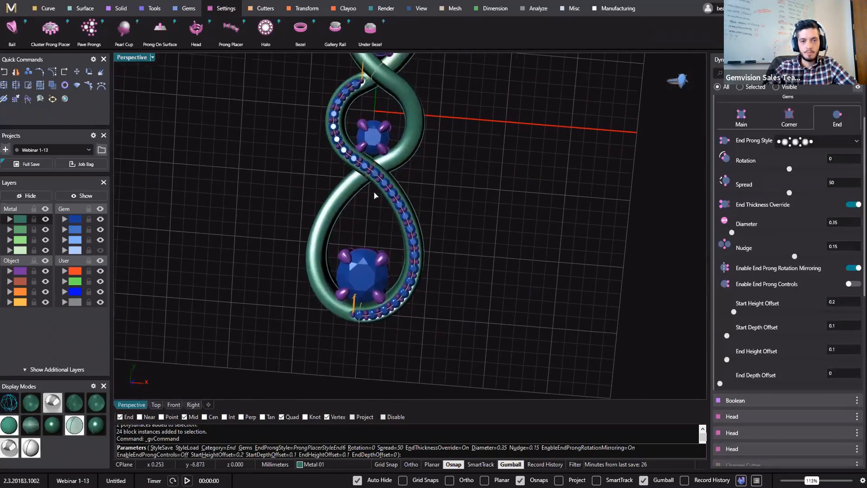
- Finish the prong placement and assign all the row prongs to the Metal 01 layer
{"action": "right_click", "coordinate": [474, 186]}
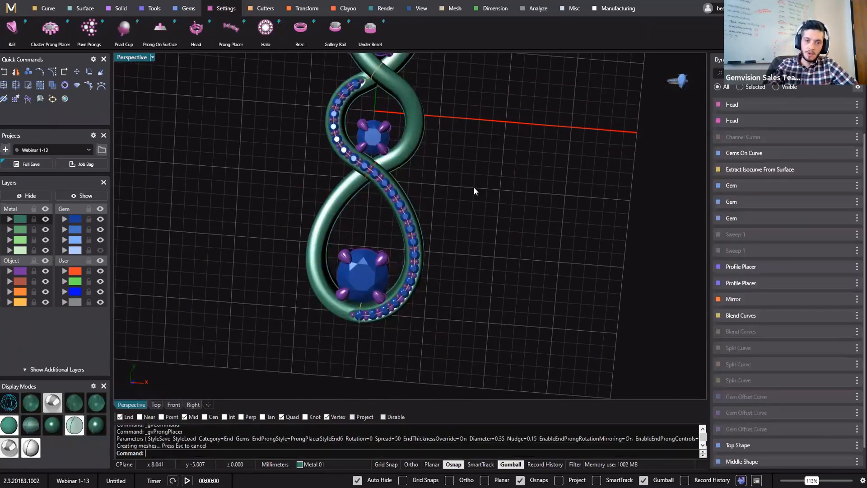
{"action": "right_click_drag", "start_coordinate": [470, 200], "coordinate": [406, 225]}
{"action": "scroll", "coordinate": [407, 225], "scroll_direction": "up", "scroll_amount": 5}
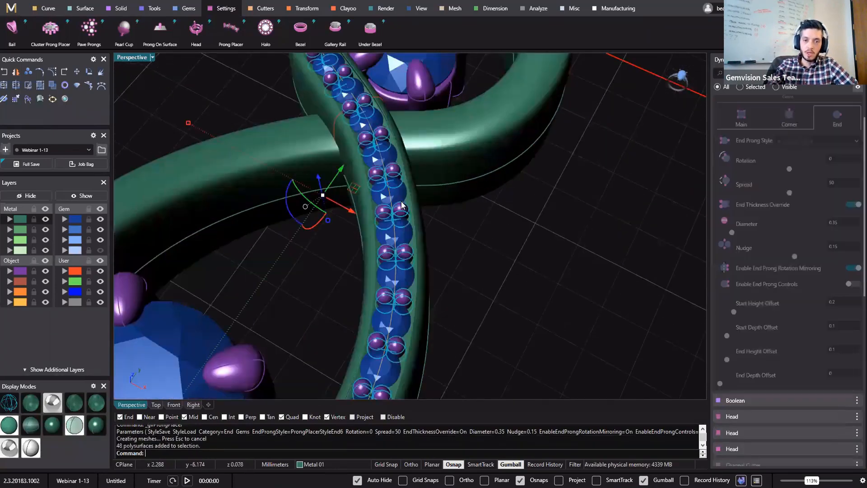
{"action": "left_click", "coordinate": [9, 221]}
{"action": "left_click", "coordinate": [220, 64]}
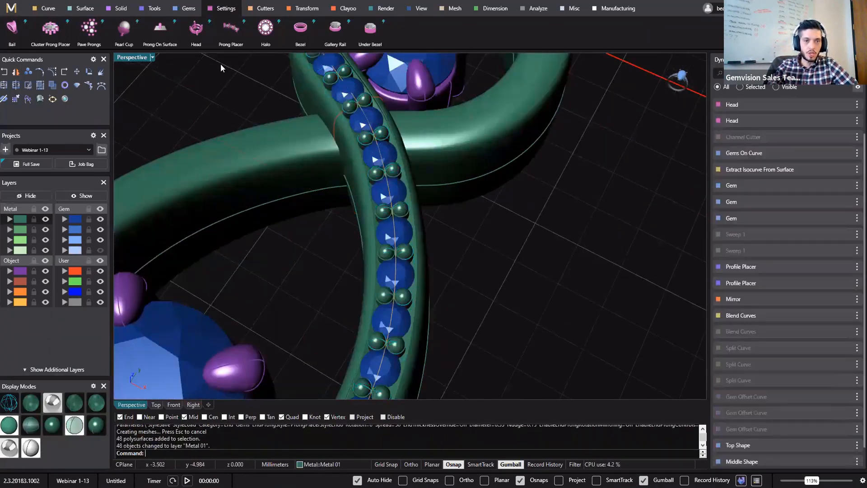
- Insert a bail with the Bail tool and move it along the green axis to just beyond the smallest loop
{"action": "scroll", "coordinate": [433, 85], "scroll_direction": "down", "scroll_amount": 5}
{"action": "right_click_drag", "start_coordinate": [511, 147], "coordinate": [498, 253]}
{"action": "scroll", "coordinate": [519, 271], "scroll_direction": "down", "scroll_amount": 5}
{"action": "right_click_drag", "start_coordinate": [542, 286], "coordinate": [554, 235]}
{"action": "scroll", "coordinate": [554, 235], "scroll_direction": "up", "scroll_amount": 5}
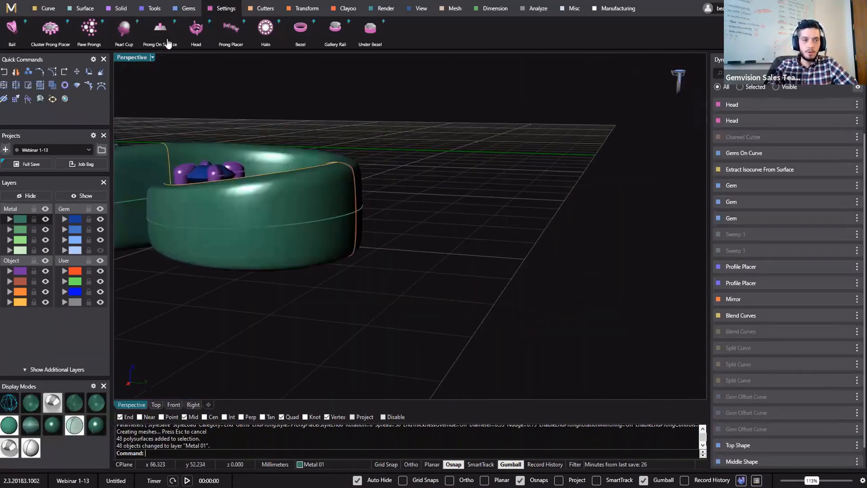
{"action": "left_click", "coordinate": [13, 33]}
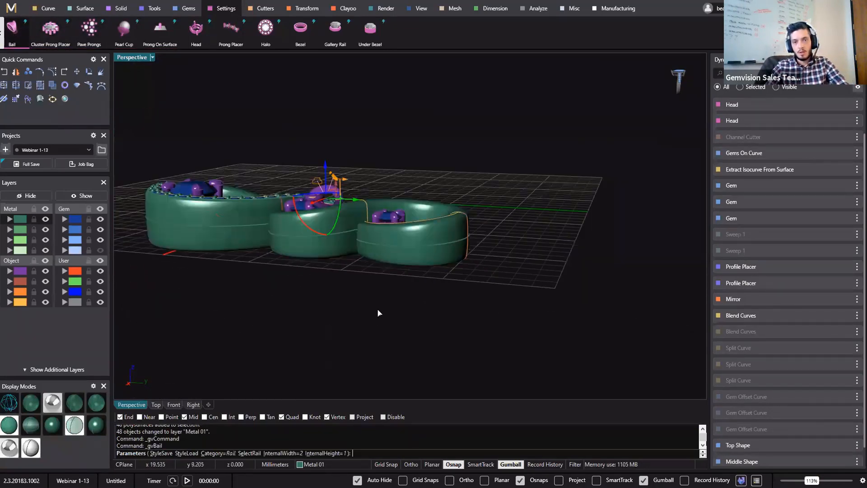
{"action": "right_click_drag", "start_coordinate": [377, 313], "coordinate": [372, 252]}
{"action": "left_click_drag", "start_coordinate": [372, 230], "coordinate": [551, 202]}
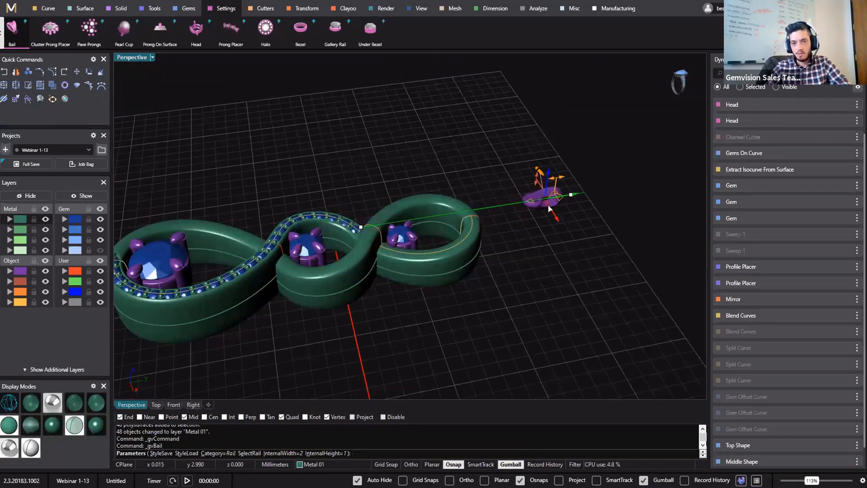
{"action": "right_click_drag", "start_coordinate": [468, 287], "coordinate": [526, 301]}
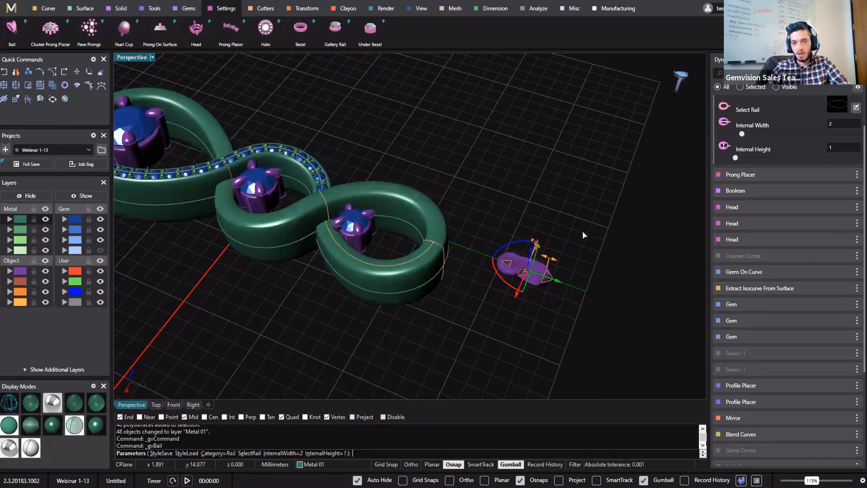
- Set the bail's internal width to 7 mm and its internal height to 4.5 mm
{"action": "right_click_drag", "start_coordinate": [583, 234], "coordinate": [562, 200]}
{"action": "left_click_drag", "start_coordinate": [561, 200], "coordinate": [652, 210]}
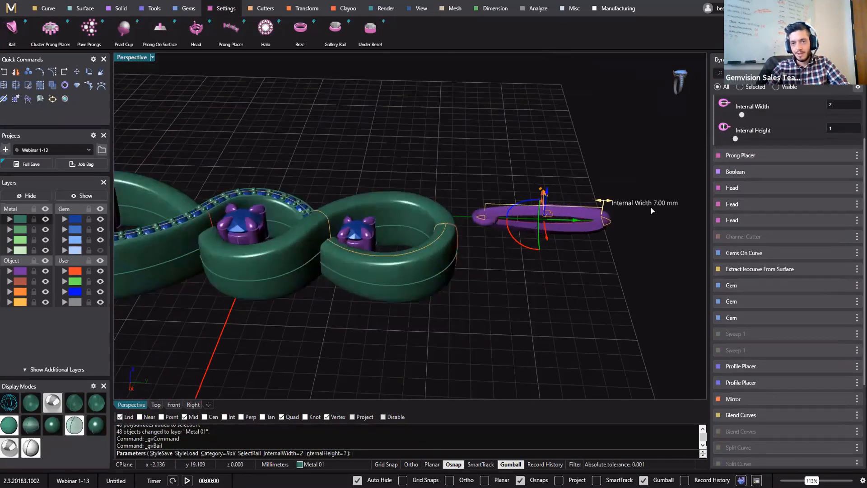
{"action": "right_click_drag", "start_coordinate": [561, 250], "coordinate": [510, 163]}
{"action": "left_click_drag", "start_coordinate": [505, 160], "coordinate": [507, 135]}
{"action": "right_click_drag", "start_coordinate": [523, 222], "coordinate": [535, 179]}
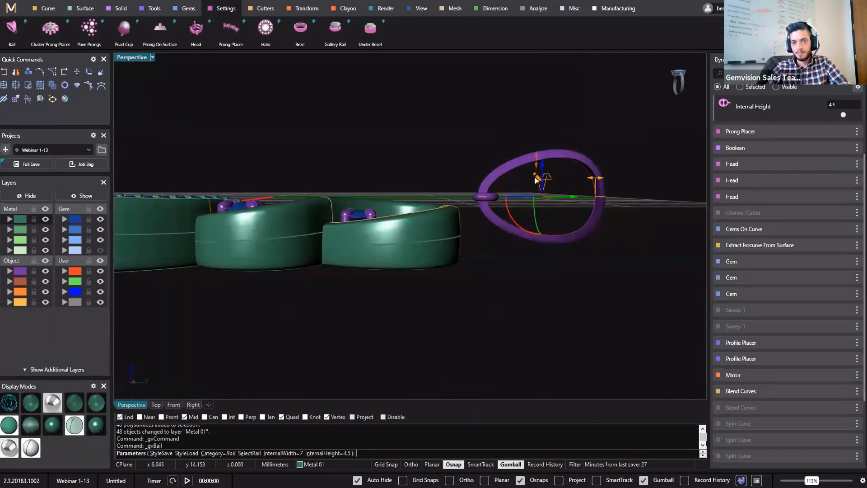
- Lower the bail until it sits level with the mid-height of the smallest loop's band
{"action": "left_click_drag", "start_coordinate": [542, 164], "coordinate": [543, 205]}
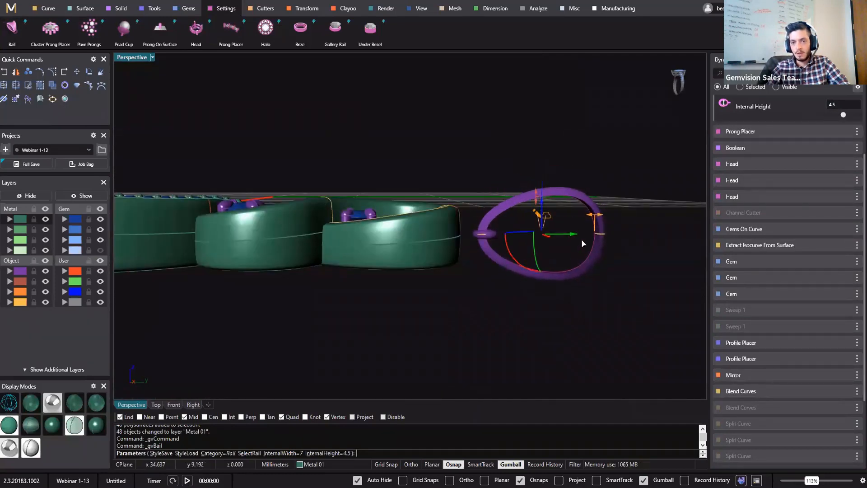
{"action": "mouse_move", "coordinate": [573, 235]}
{"action": "left_mouse_down"}
{"action": "mouse_move", "coordinate": [559, 244]}
{"action": "mouse_move", "coordinate": [573, 242]}
{"action": "left_mouse_up"}
{"action": "right_click_drag", "start_coordinate": [643, 315], "coordinate": [641, 253]}
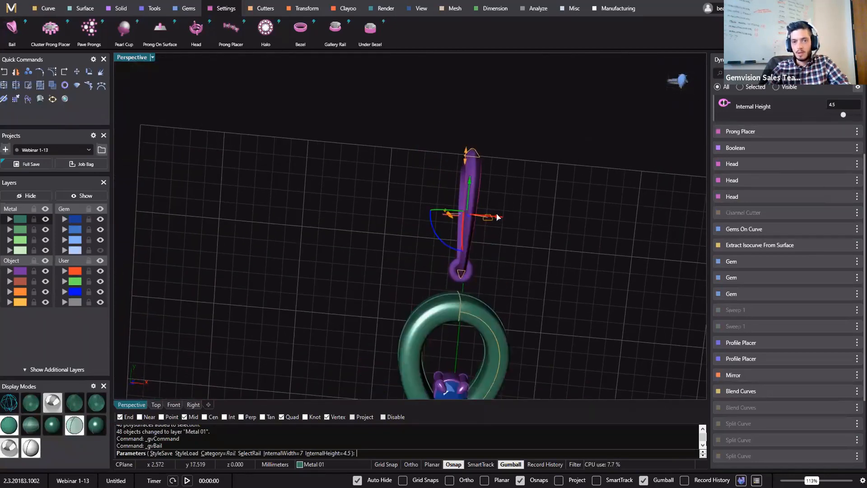
- Change the bail's rail to the pointed oval shape 10 from the rail library
{"action": "scroll", "coordinate": [492, 219], "scroll_direction": "up", "scroll_amount": 6}
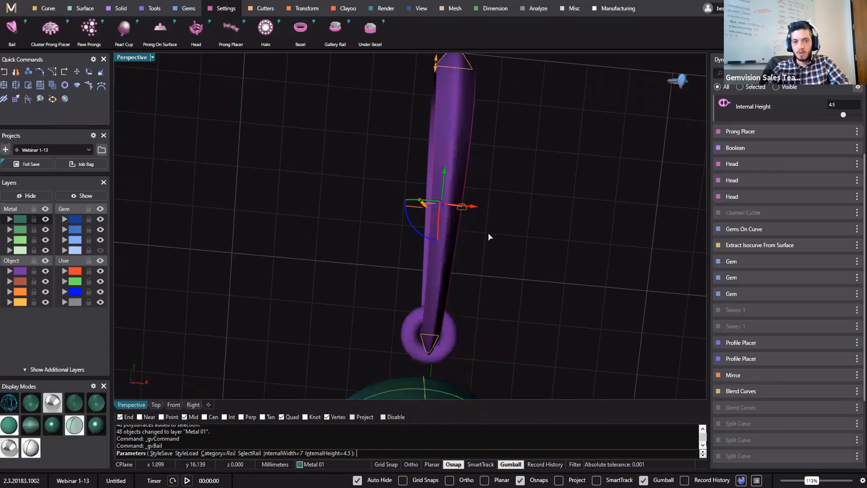
{"action": "left_click", "coordinate": [464, 208]}
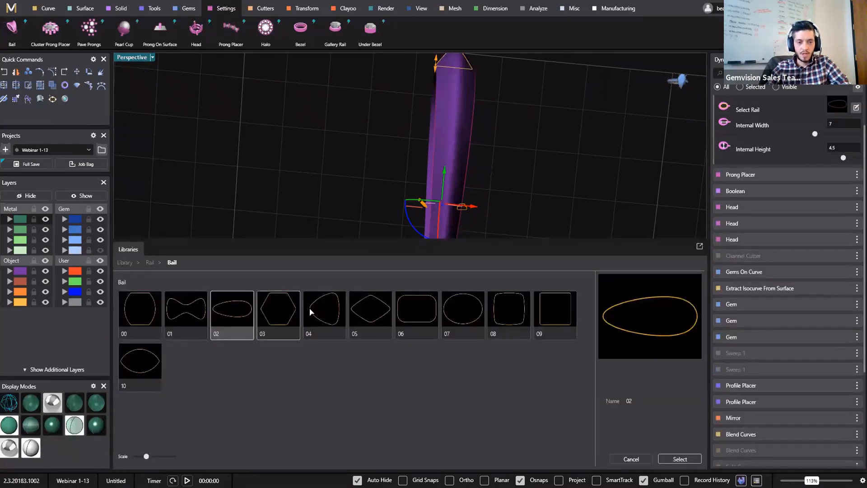
{"action": "double_click", "coordinate": [137, 373]}
{"action": "right_click_drag", "start_coordinate": [515, 248], "coordinate": [419, 124]}
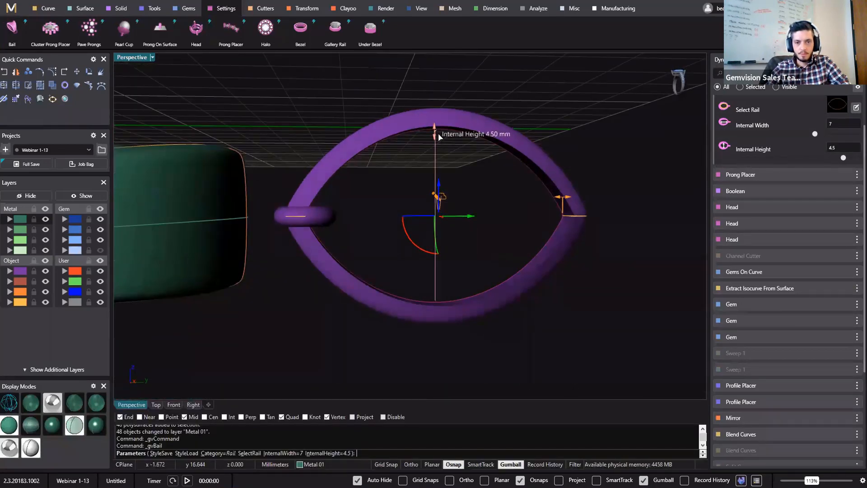
{"action": "mouse_move", "coordinate": [564, 201]}
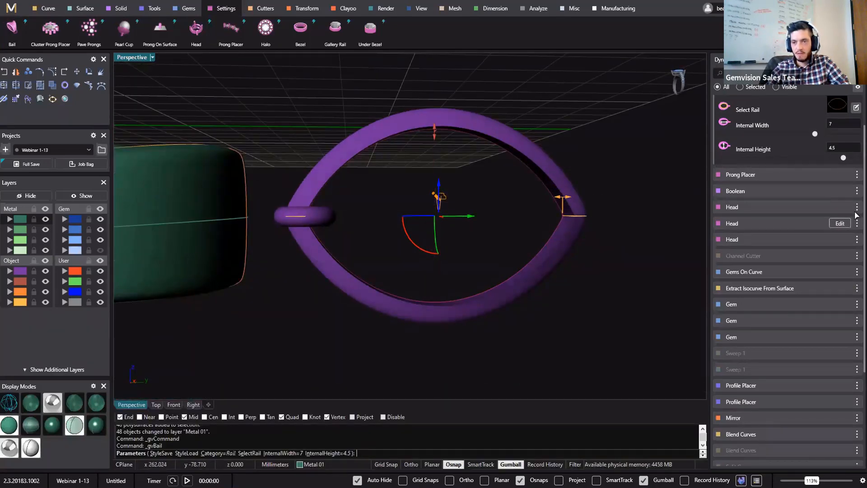
- Change the bail's bottom profile to library profile 50
{"action": "scroll", "coordinate": [854, 95], "scroll_direction": "up", "scroll_amount": 2}
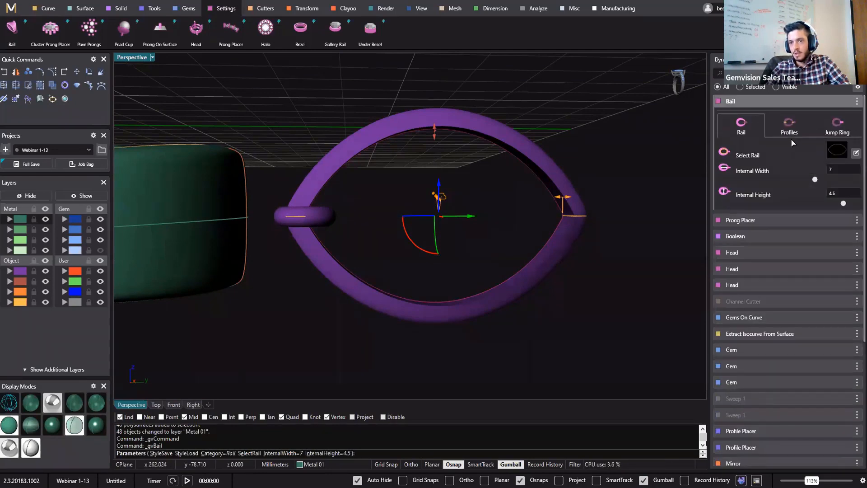
{"action": "left_click", "coordinate": [791, 138]}
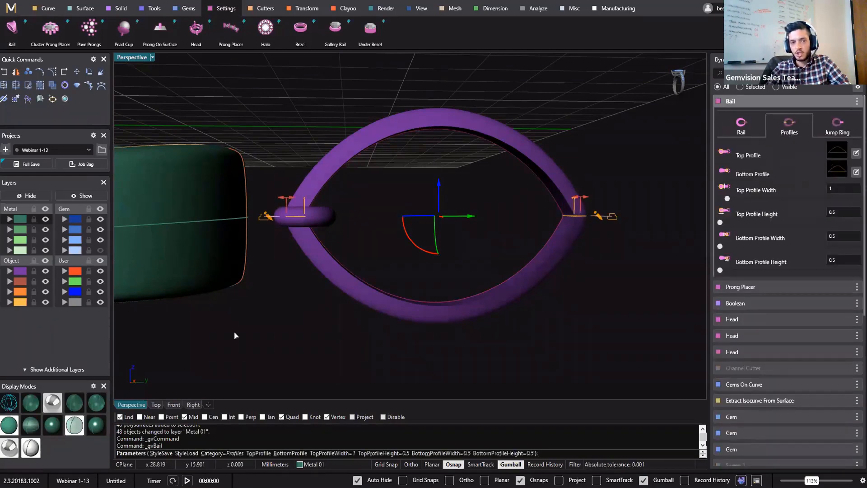
{"action": "right_click_drag", "start_coordinate": [234, 335], "coordinate": [332, 296]}
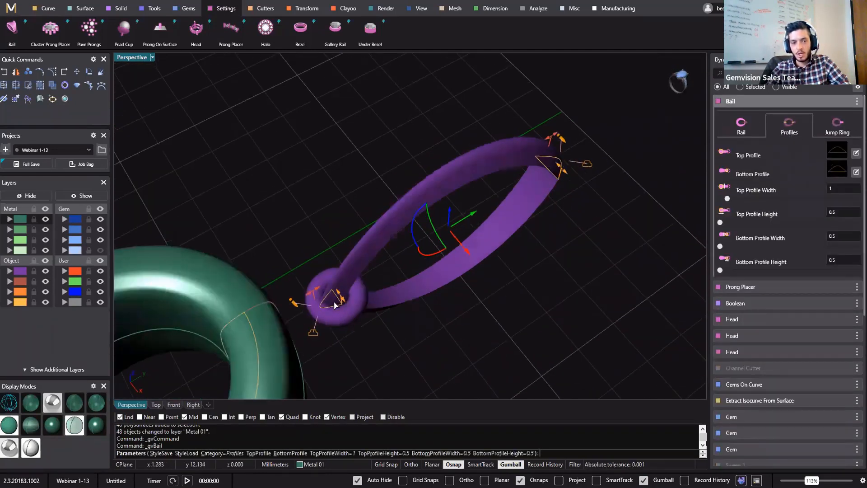
{"action": "left_click", "coordinate": [313, 334]}
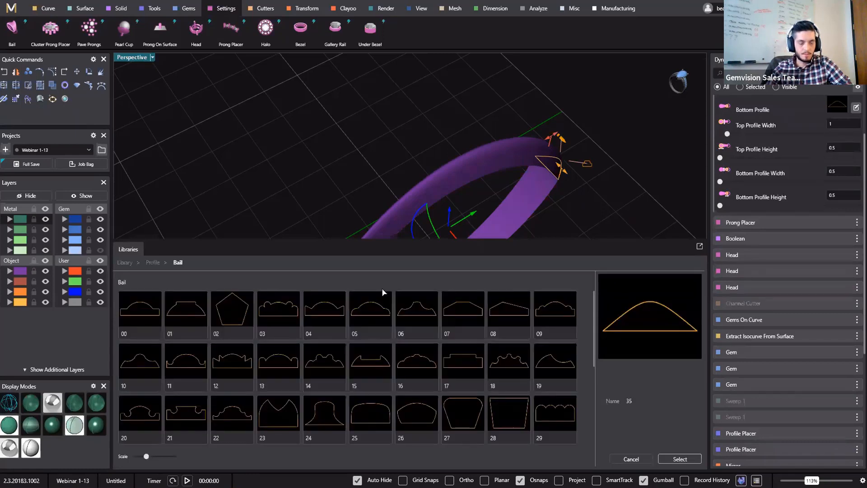
{"action": "scroll", "coordinate": [204, 354], "scroll_direction": "down", "scroll_amount": 3}
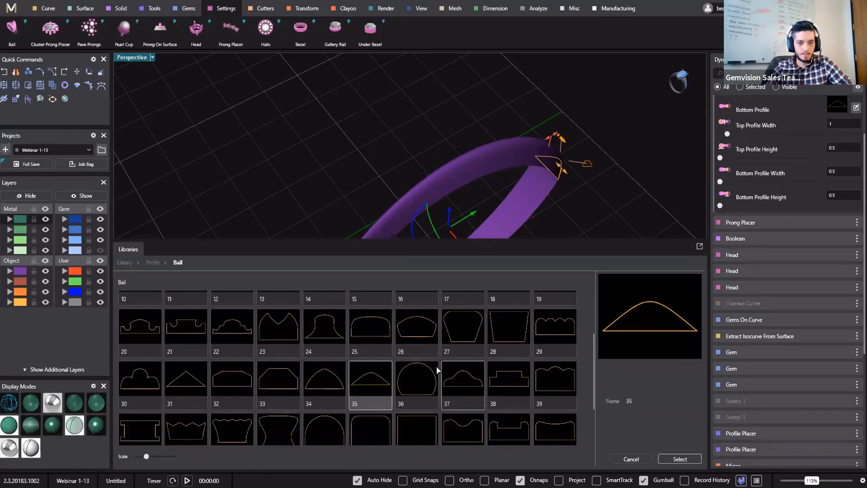
{"action": "scroll", "coordinate": [362, 344], "scroll_direction": "down", "scroll_amount": 2}
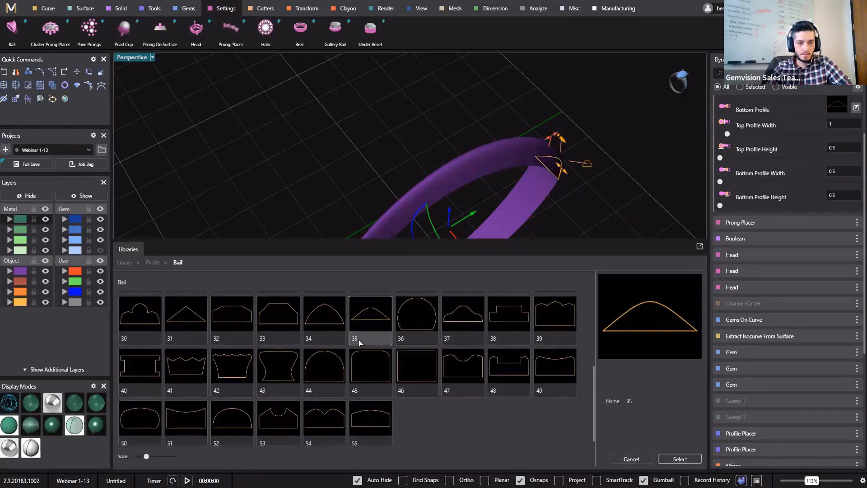
{"action": "left_click", "coordinate": [133, 418]}
{"action": "double_click", "coordinate": [134, 421]}
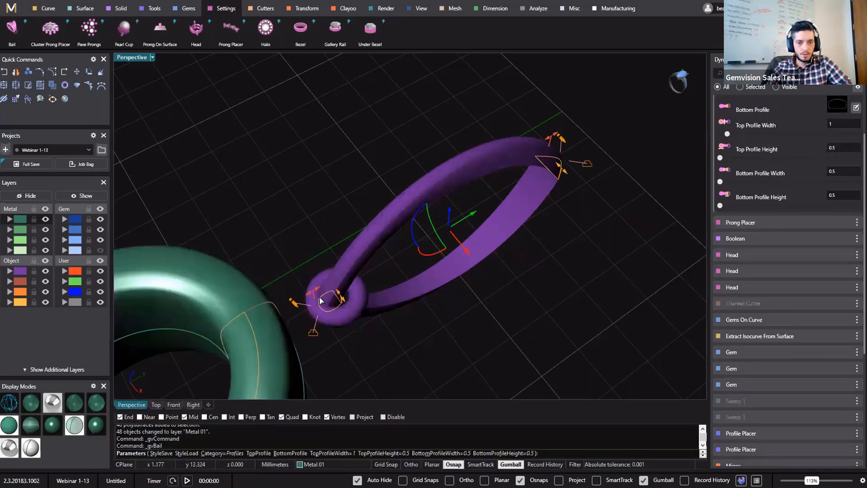
- Set the bail's bottom profile width and height to 1 mm each
{"action": "left_click_drag", "start_coordinate": [319, 301], "coordinate": [365, 319]}
{"action": "left_click_drag", "start_coordinate": [301, 278], "coordinate": [296, 285]}
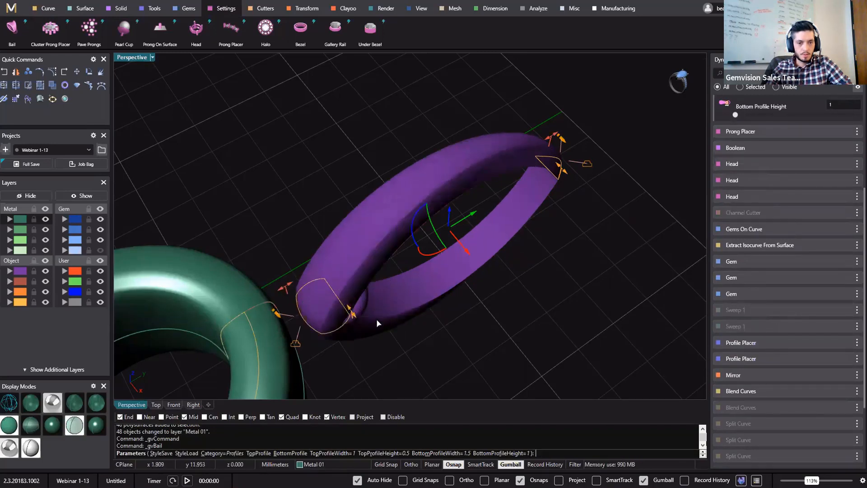
{"action": "left_click_drag", "start_coordinate": [350, 310], "coordinate": [343, 303]}
- Change the bail's top profile to library profile 50
{"action": "scroll", "coordinate": [542, 228], "scroll_direction": "up", "scroll_amount": 5}
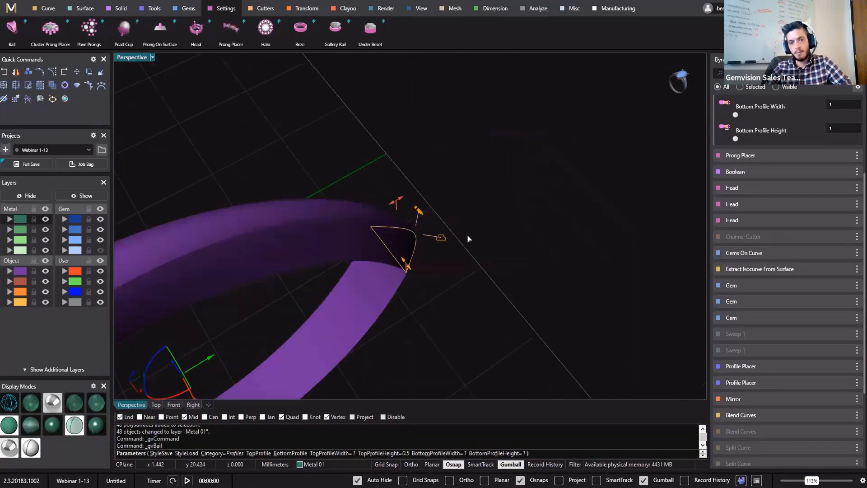
{"action": "left_click", "coordinate": [439, 239]}
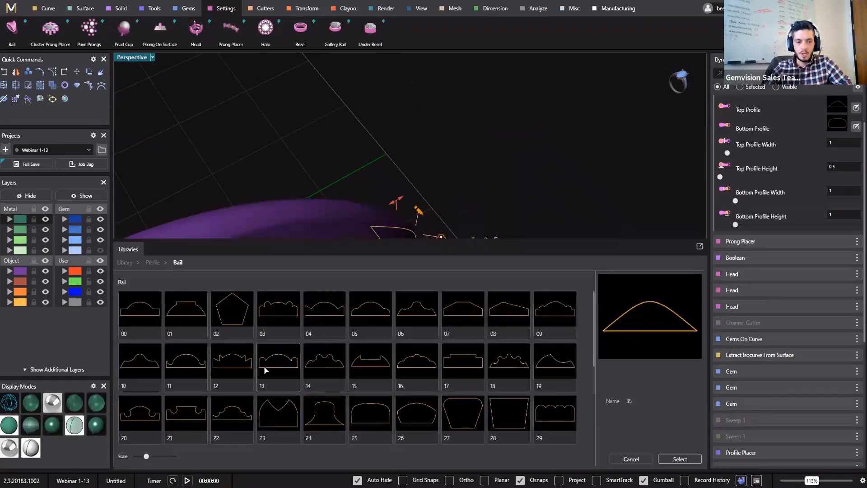
{"action": "scroll", "coordinate": [266, 384], "scroll_direction": "down", "scroll_amount": 2}
{"action": "scroll", "coordinate": [270, 401], "scroll_direction": "down", "scroll_amount": 2}
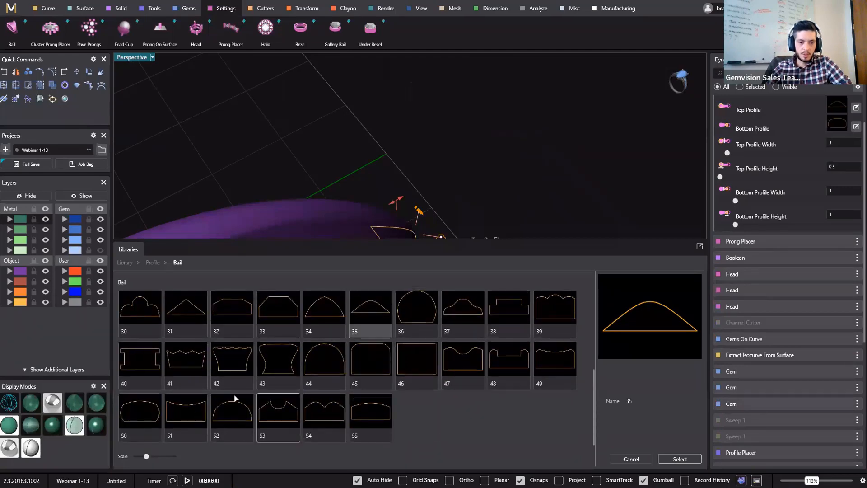
{"action": "left_click", "coordinate": [142, 409]}
{"action": "double_click", "coordinate": [142, 405]}
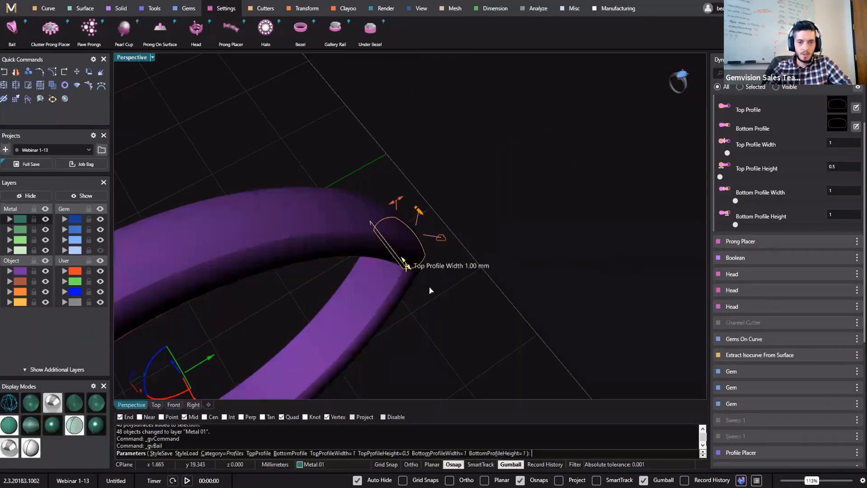
- Set the bail's top profile to 3.5 mm wide and 1 mm high
{"action": "left_click_drag", "start_coordinate": [429, 290], "coordinate": [549, 375]}
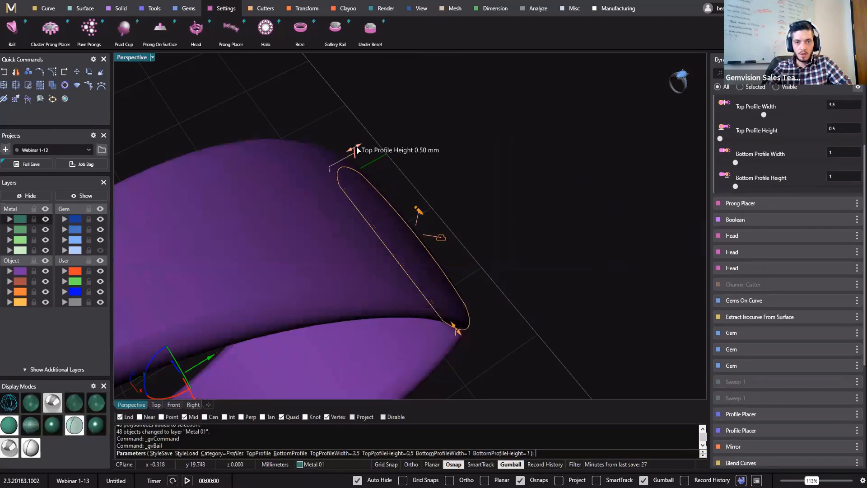
{"action": "left_click_drag", "start_coordinate": [357, 150], "coordinate": [386, 139]}
{"action": "mouse_move", "coordinate": [386, 139]}
{"action": "right_mouse_down"}
{"action": "mouse_move", "coordinate": [408, 209]}
{"action": "mouse_move", "coordinate": [383, 119]}
{"action": "mouse_move", "coordinate": [357, 191]}
{"action": "mouse_move", "coordinate": [393, 140]}
{"action": "right_mouse_up"}
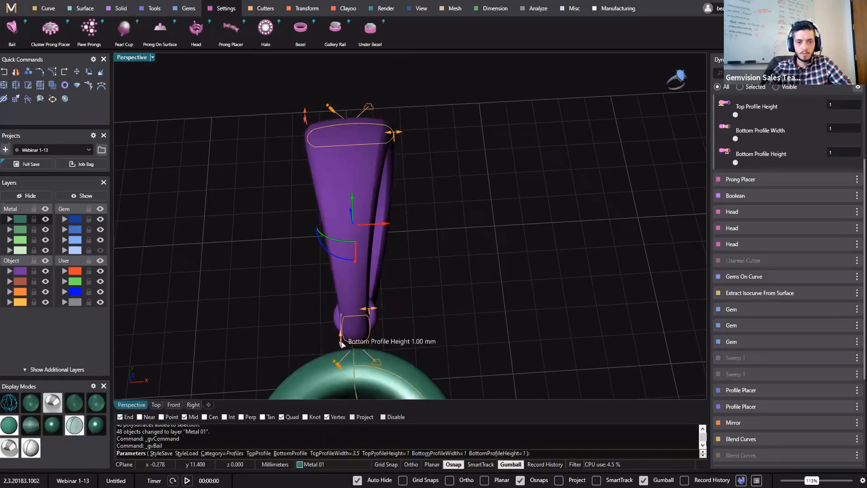
{"action": "right_click_drag", "start_coordinate": [454, 296], "coordinate": [440, 316]}
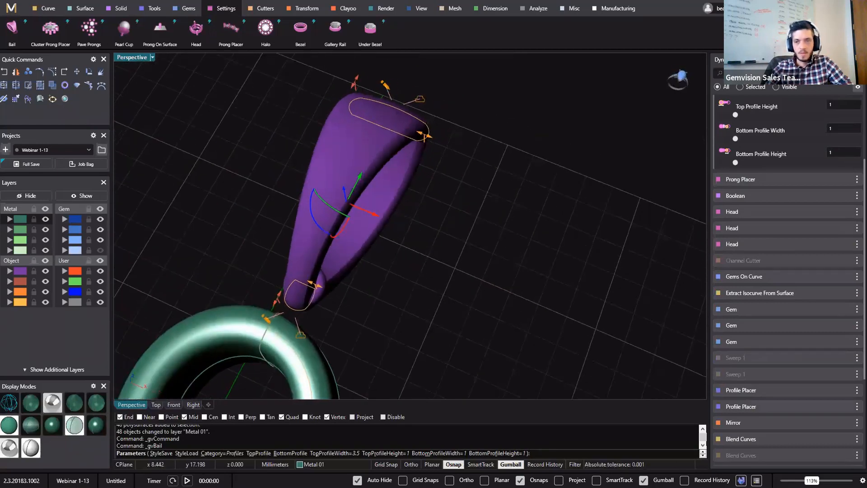
- Size the bail's jump ring to a 1 mm internal diameter and 0.75 mm diameter, and finish the bail
{"action": "scroll", "coordinate": [840, 135], "scroll_direction": "up", "scroll_amount": 3}
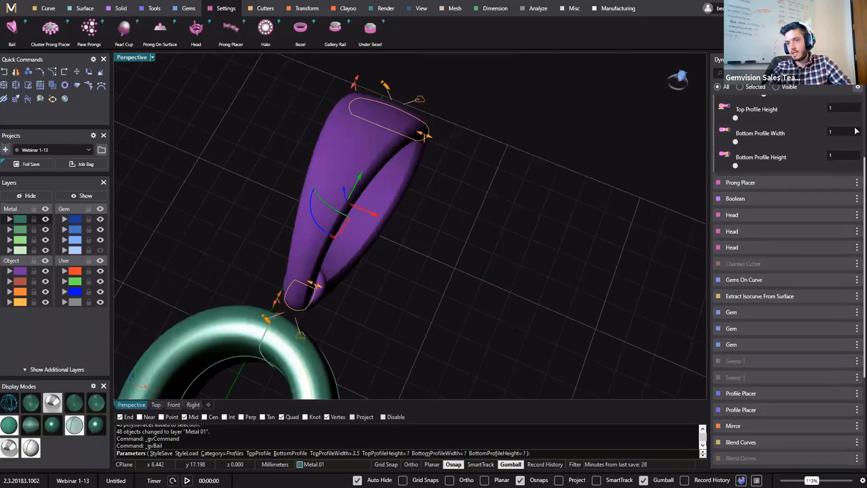
{"action": "right_click_drag", "start_coordinate": [372, 273], "coordinate": [456, 209]}
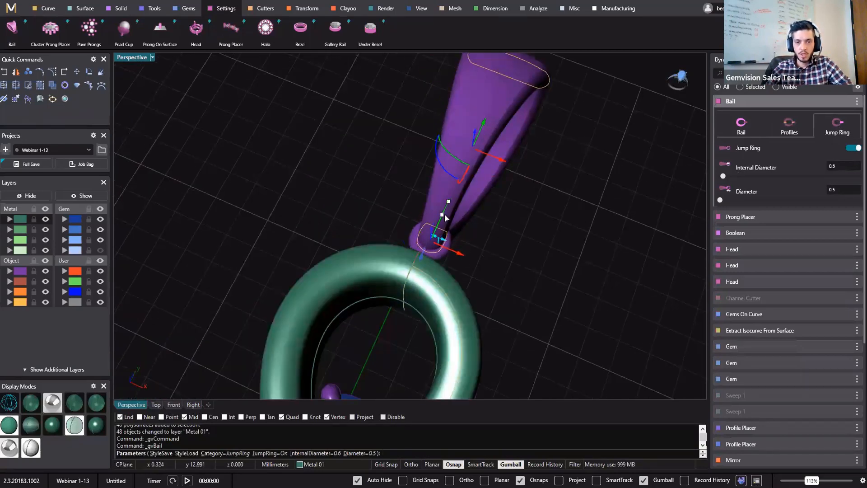
{"action": "scroll", "coordinate": [447, 239], "scroll_direction": "up", "scroll_amount": 6}
{"action": "left_click_drag", "start_coordinate": [431, 247], "coordinate": [444, 251]}
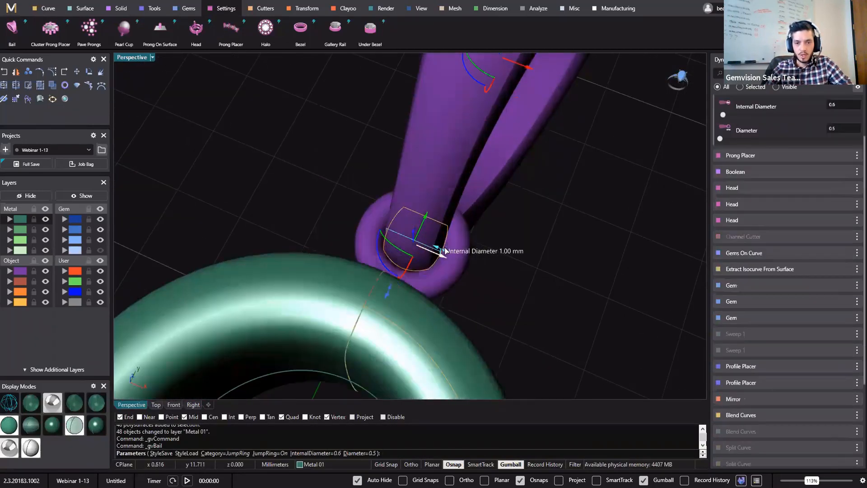
{"action": "right_click_drag", "start_coordinate": [468, 294], "coordinate": [278, 222]}
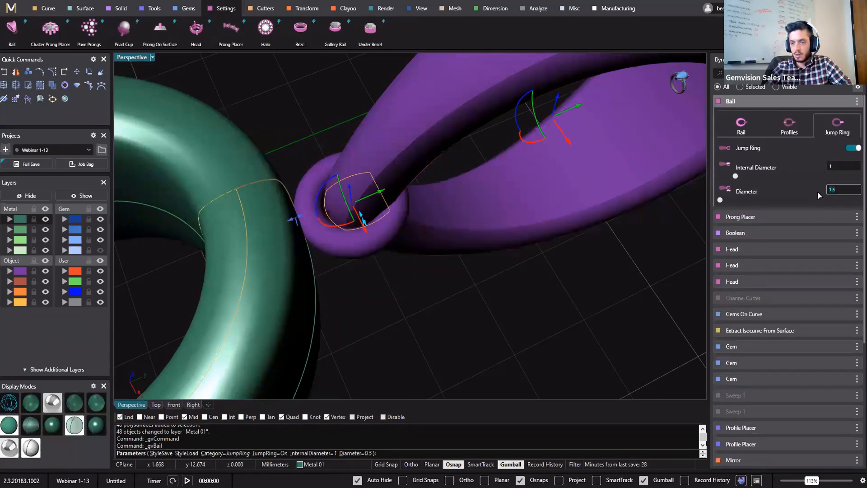
{"action": "key", "text": "Return"}
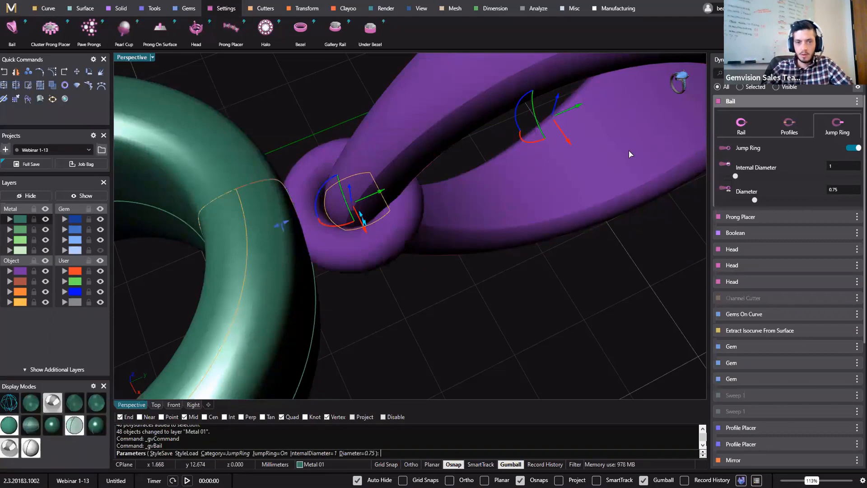
{"action": "right_click_drag", "start_coordinate": [454, 224], "coordinate": [401, 219]}
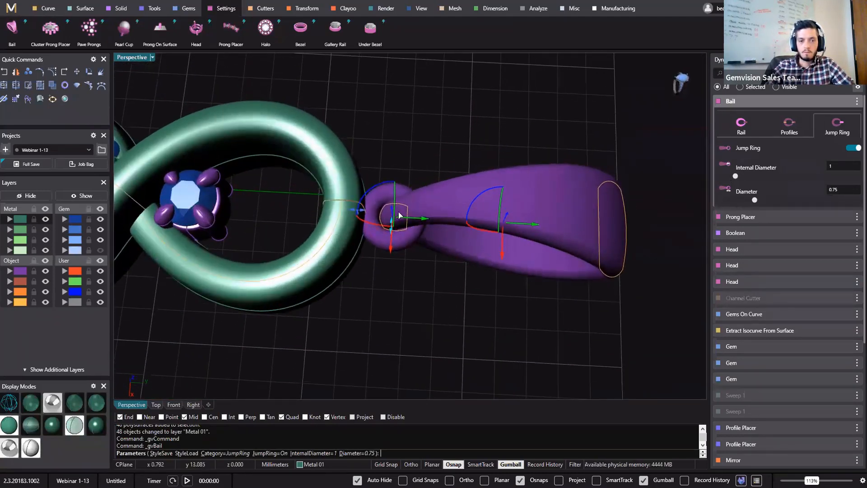
{"action": "scroll", "coordinate": [399, 220], "scroll_direction": "up", "scroll_amount": 5}
{"action": "scroll", "coordinate": [397, 234], "scroll_direction": "down", "scroll_amount": 5}
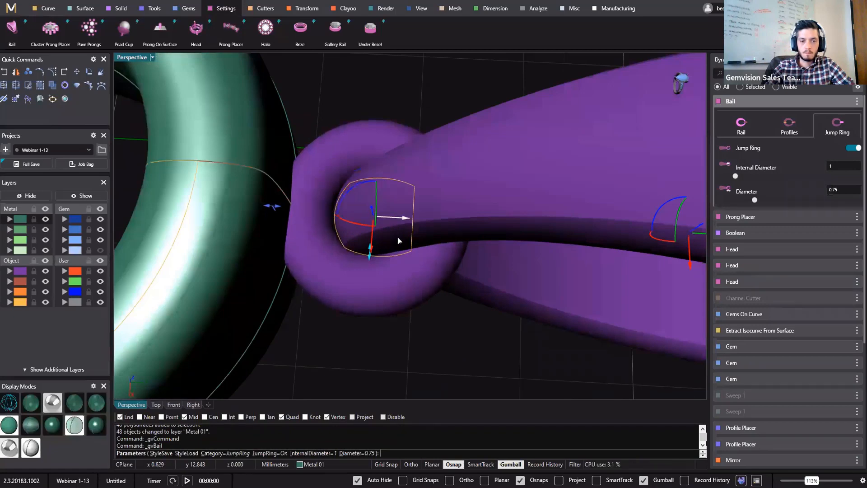
{"action": "right_click_drag", "start_coordinate": [402, 290], "coordinate": [490, 274]}
{"action": "scroll", "coordinate": [490, 274], "scroll_direction": "down", "scroll_amount": 6}
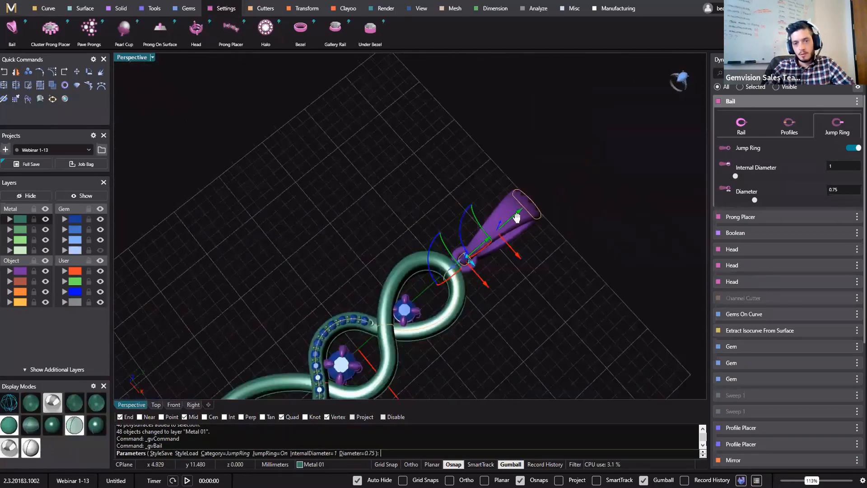
{"action": "right_click", "coordinate": [516, 237]}
- Move the finished bail and its jump ring to the Metal 01 layer
{"action": "right_click_drag", "start_coordinate": [547, 235], "coordinate": [527, 186]}
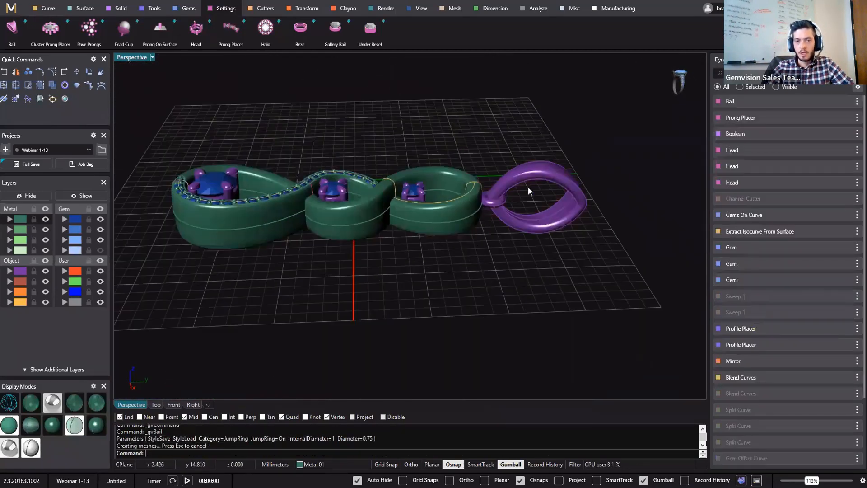
{"action": "scroll", "coordinate": [527, 186], "scroll_direction": "up", "scroll_amount": 5}
{"action": "left_click", "coordinate": [534, 156]}
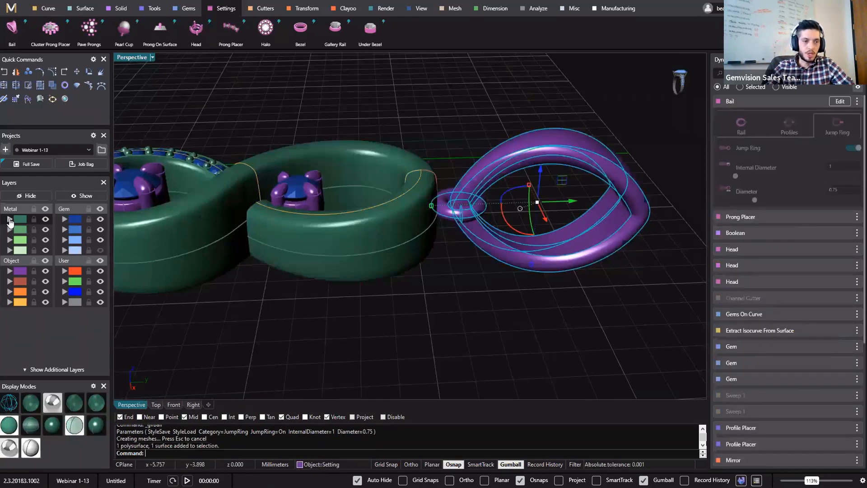
{"action": "left_click", "coordinate": [10, 219]}
{"action": "left_click", "coordinate": [277, 118]}
{"action": "scroll", "coordinate": [276, 164], "scroll_direction": "down", "scroll_amount": 5}
{"action": "right_click_drag", "start_coordinate": [338, 197], "coordinate": [420, 210]}
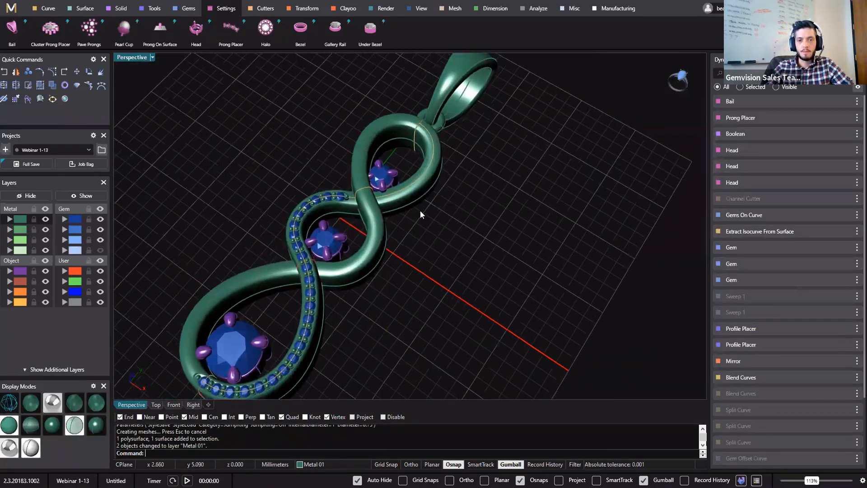
{"action": "scroll", "coordinate": [420, 213], "scroll_direction": "down", "scroll_amount": 3}
{"action": "right_click_drag", "start_coordinate": [392, 262], "coordinate": [398, 290]}
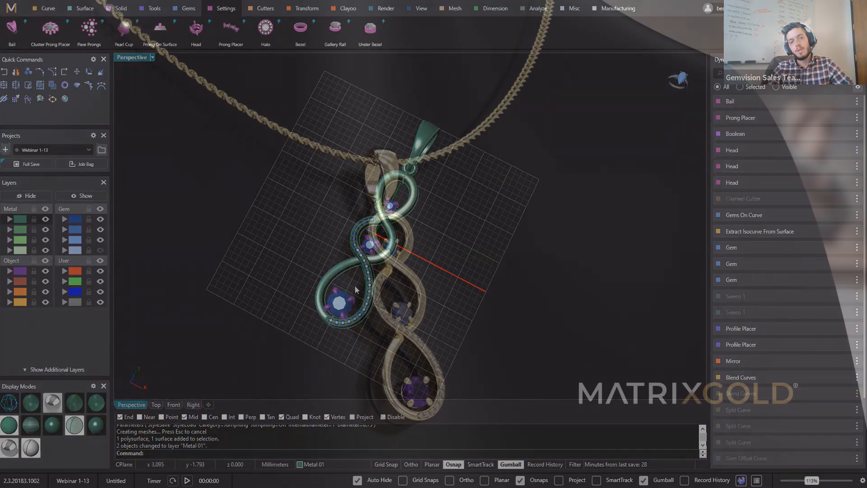